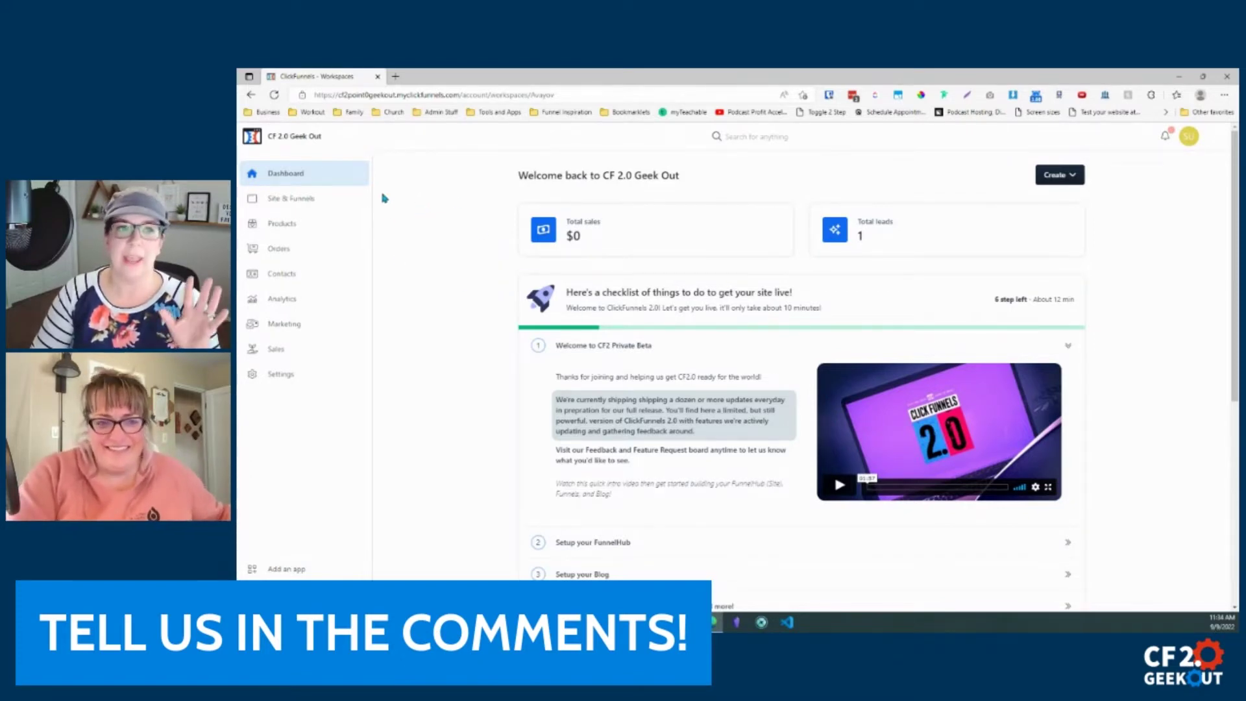
Go to the CF 2.0 Geek Out workspace settings and follow Edit team settings to the login page.
{"action": "left_click", "coordinate": [276, 376]}
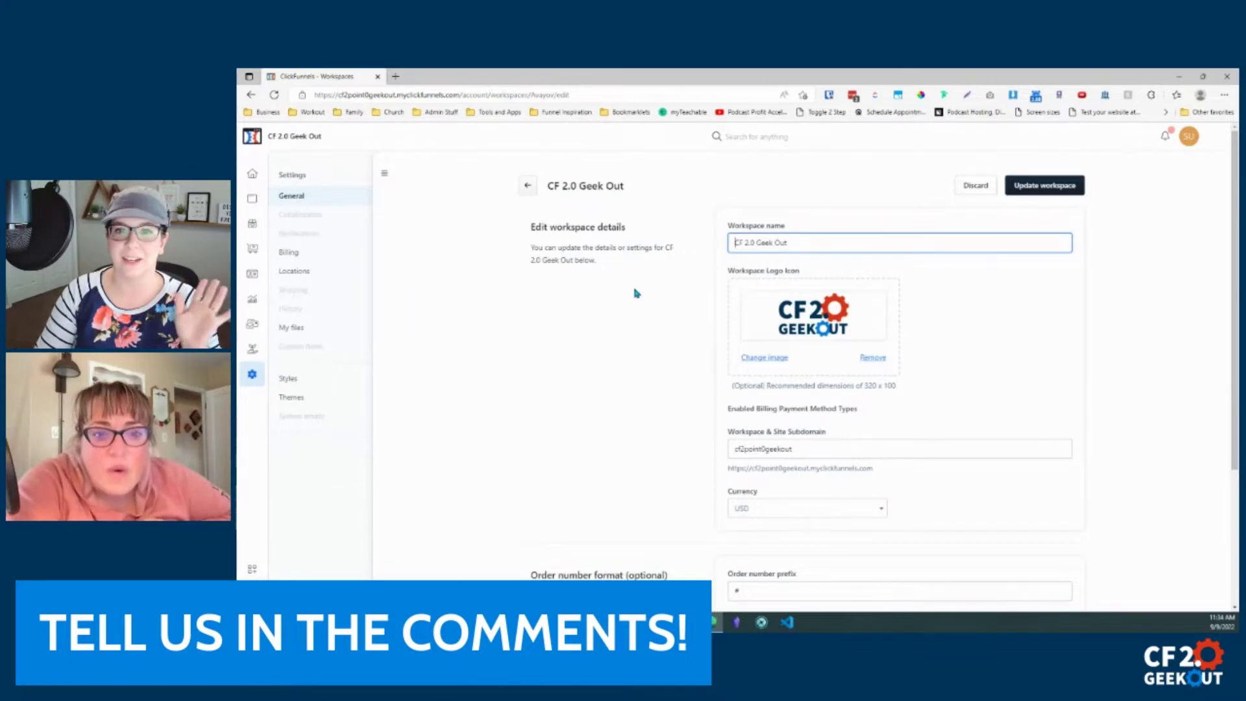
{"action": "scroll", "coordinate": [637, 367], "scroll_direction": "down", "scroll_amount": 2}
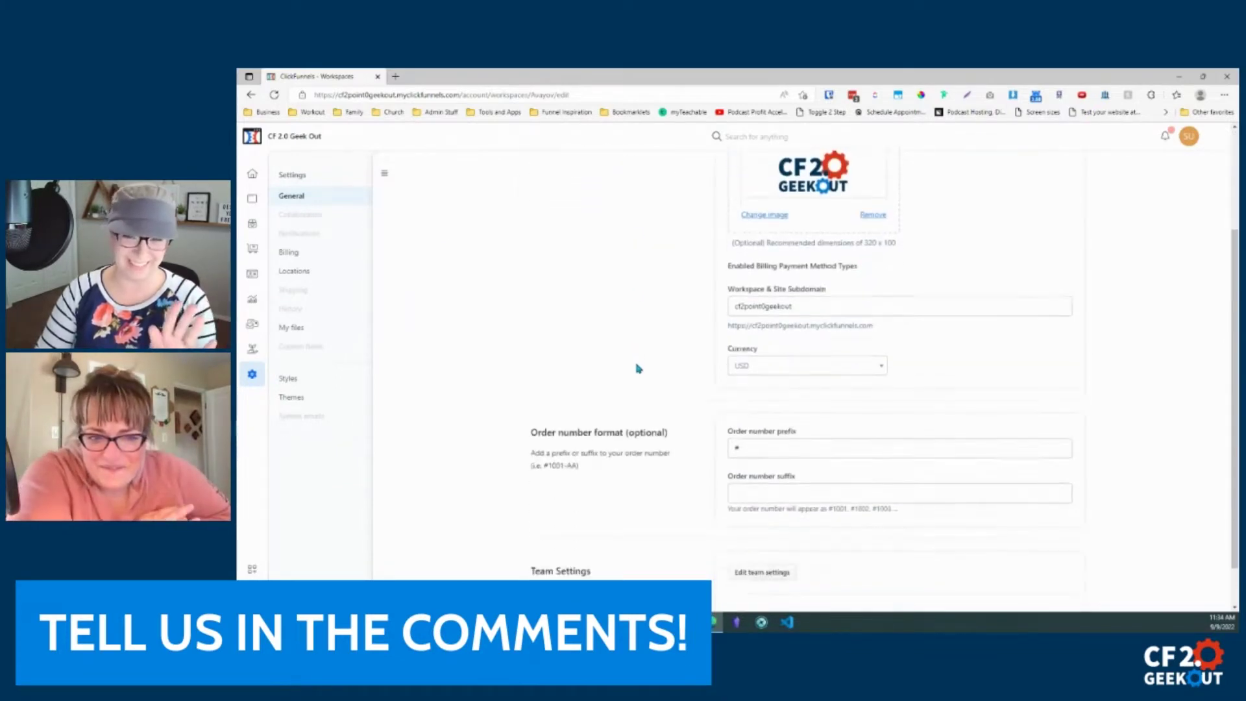
{"action": "scroll", "coordinate": [637, 368], "scroll_direction": "down", "scroll_amount": 1}
{"action": "left_click_drag", "start_coordinate": [527, 520], "coordinate": [758, 566]}
{"action": "left_click", "coordinate": [758, 566]}
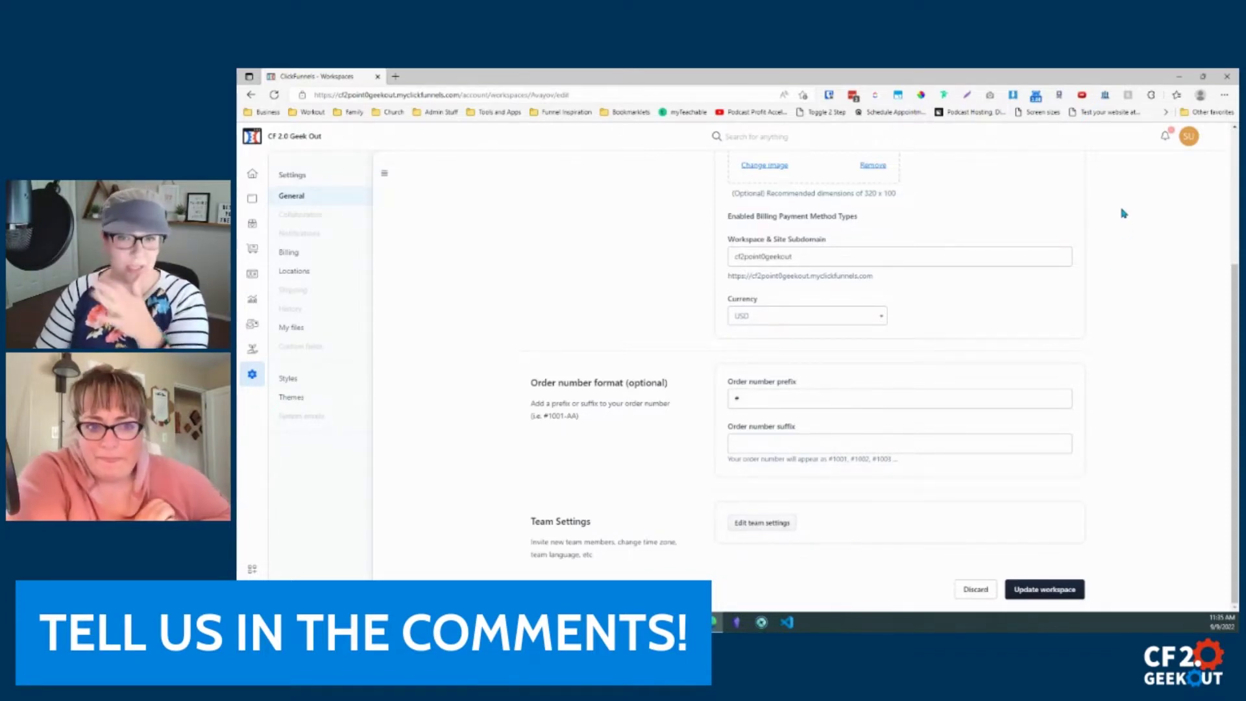
{"action": "left_click", "coordinate": [755, 526]}
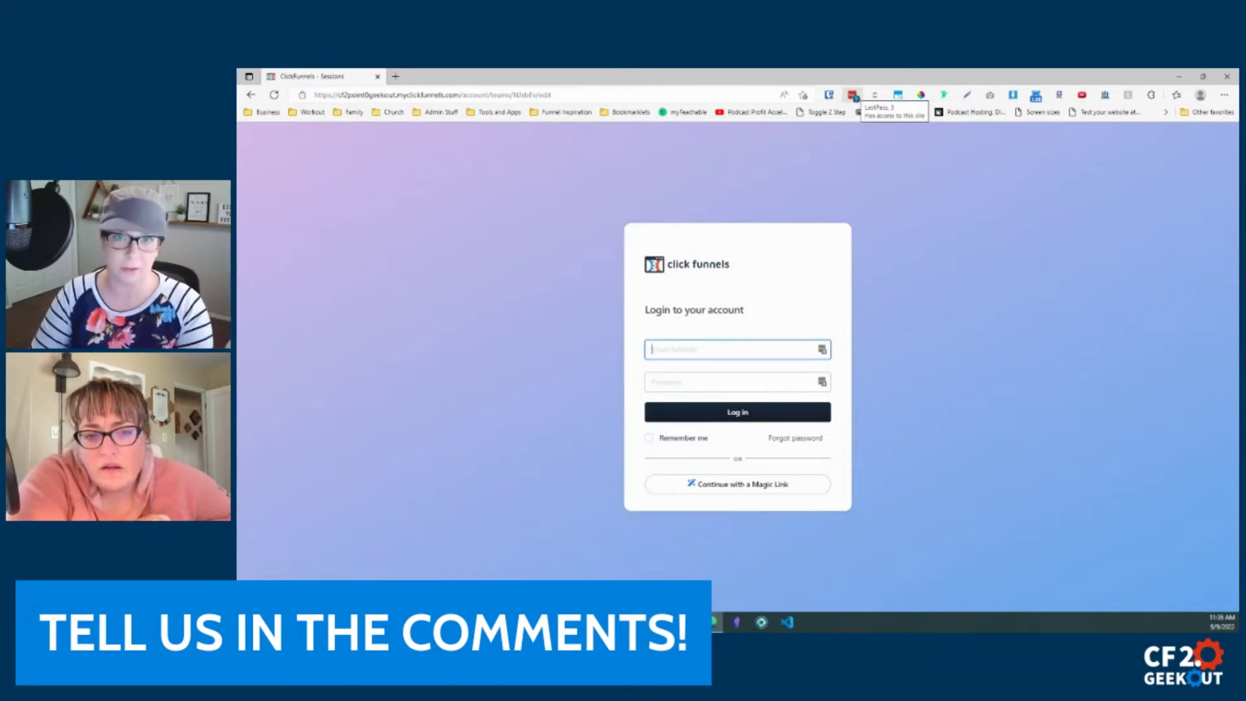
{"action": "left_click", "coordinate": [852, 95]}
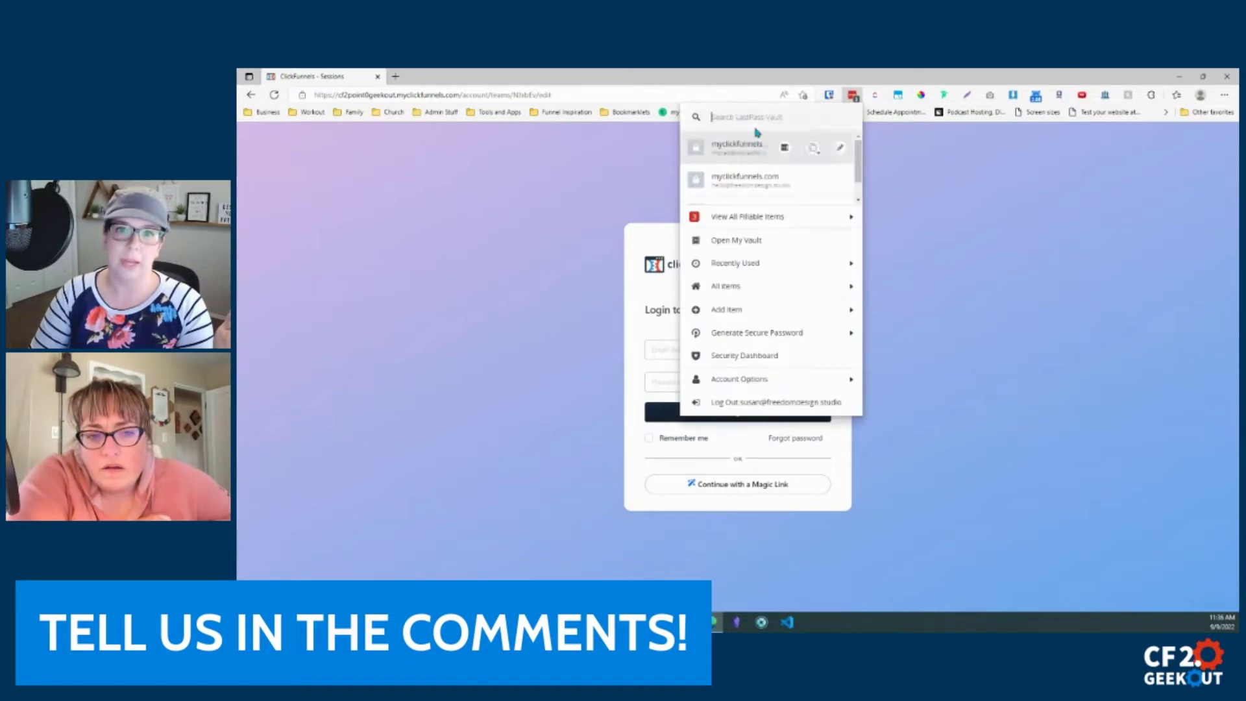
{"action": "left_click", "coordinate": [753, 181]}
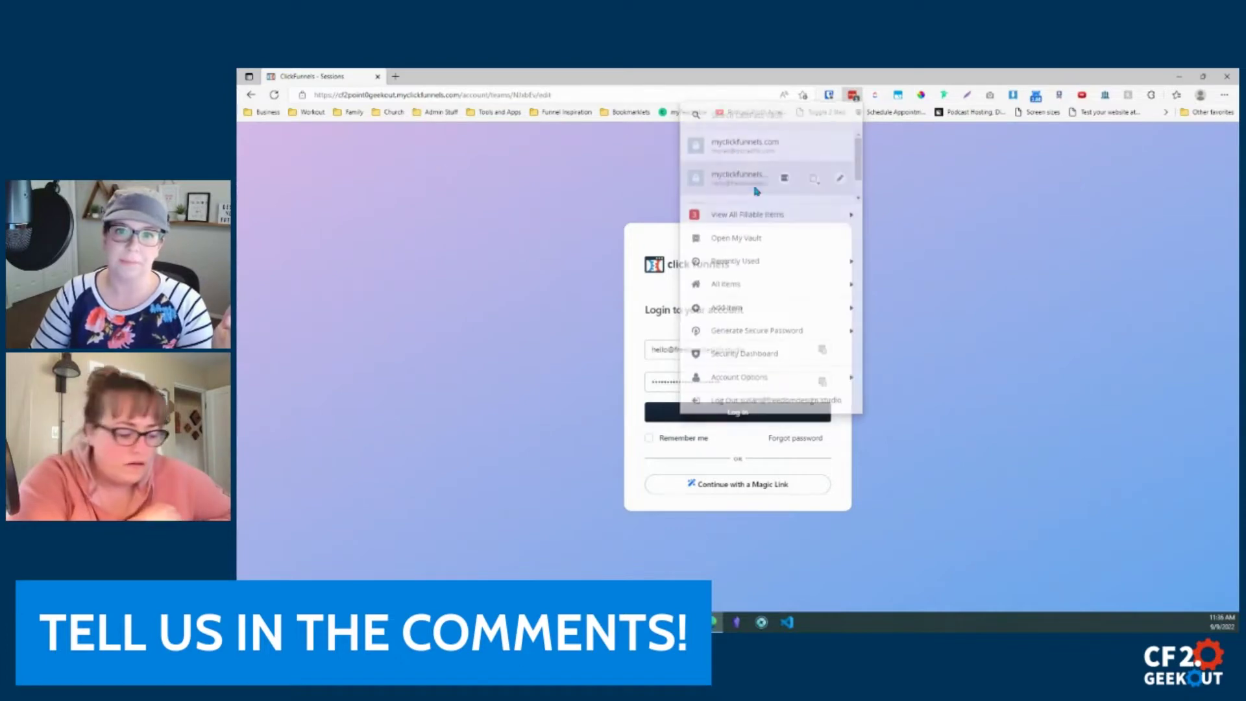
{"action": "left_click", "coordinate": [730, 416]}
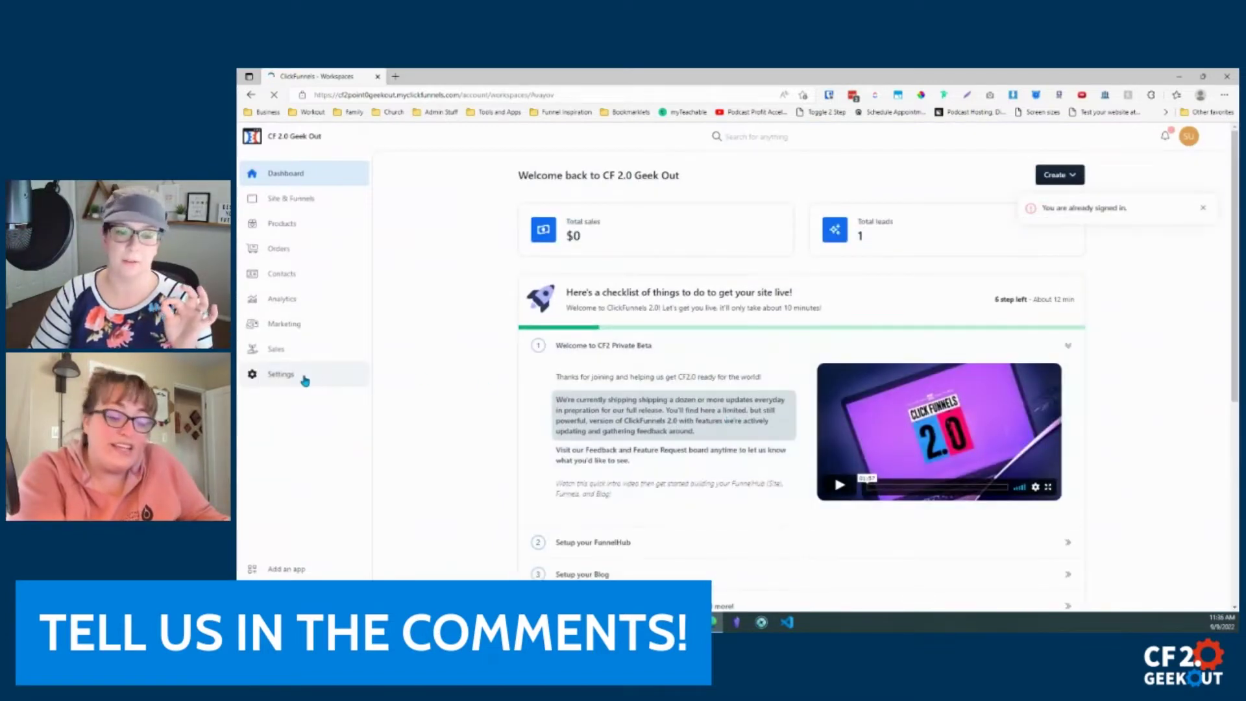
{"action": "scroll", "coordinate": [684, 411], "scroll_direction": "down", "scroll_amount": 3}
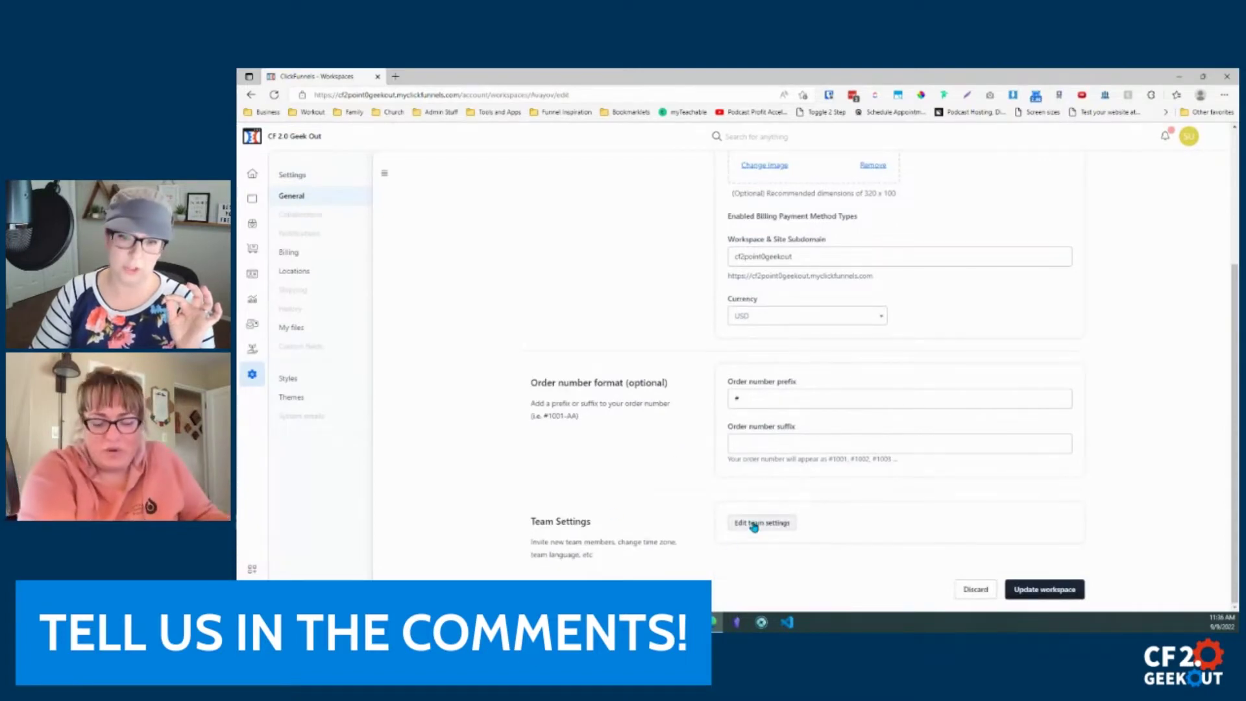
{"action": "left_click", "coordinate": [753, 524]}
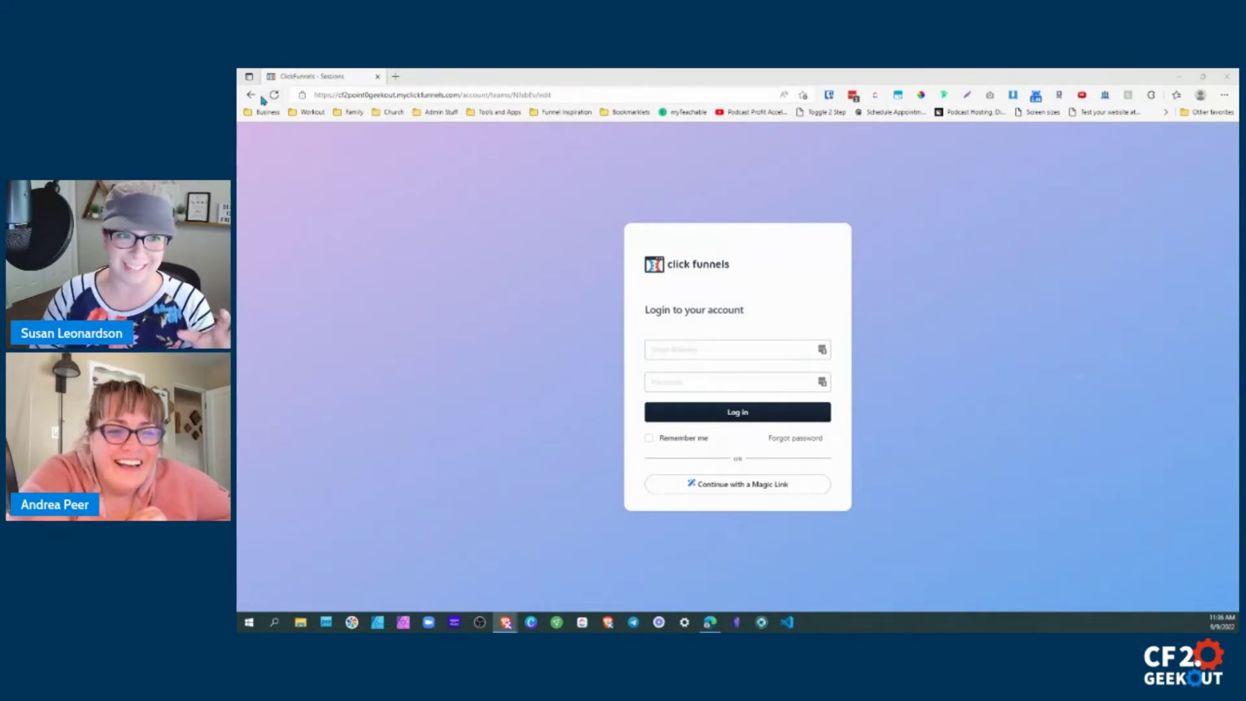
{"action": "left_click", "coordinate": [852, 95]}
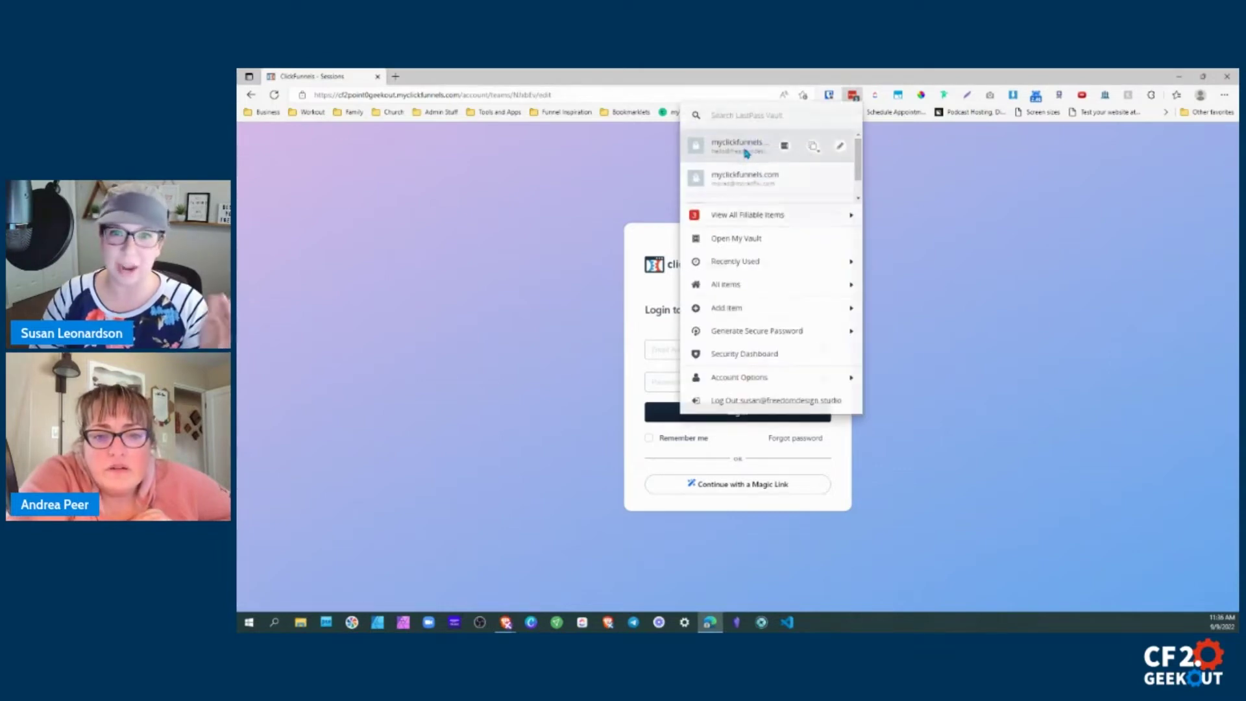
{"action": "left_click", "coordinate": [745, 149]}
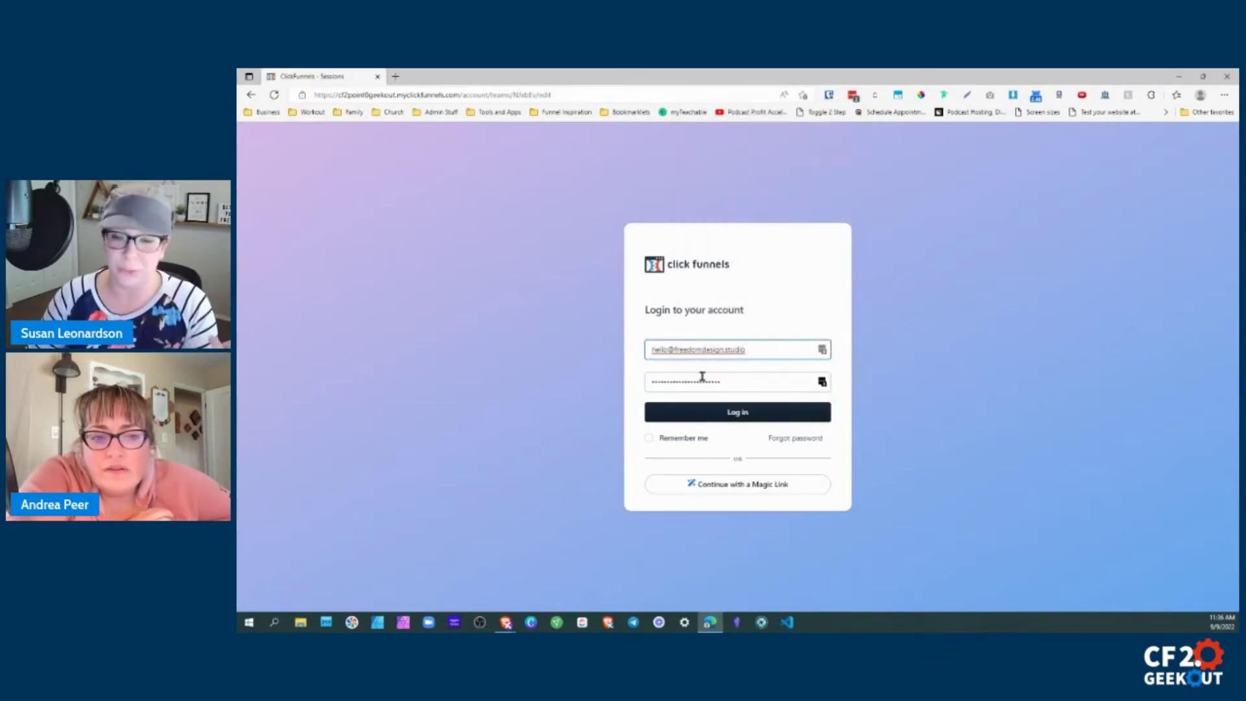
{"action": "left_click", "coordinate": [700, 411]}
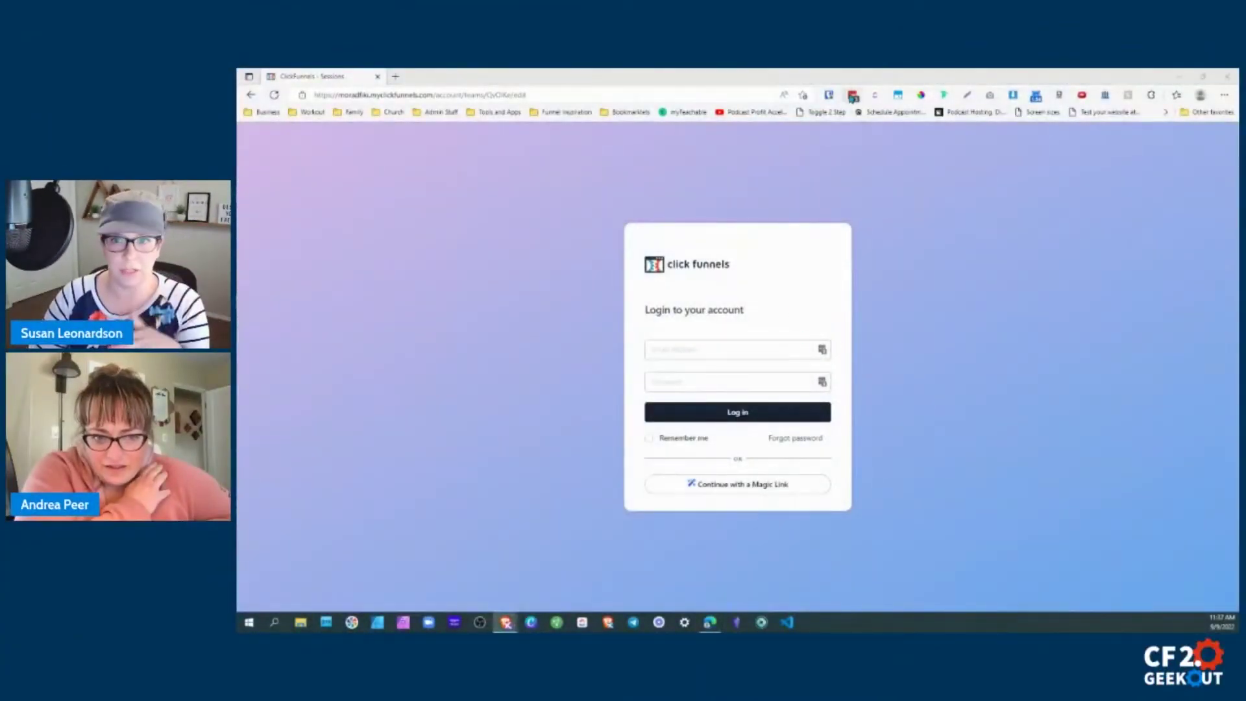
Log in to ClickFunnels with a saved account's login details.
{"action": "left_click", "coordinate": [853, 98]}
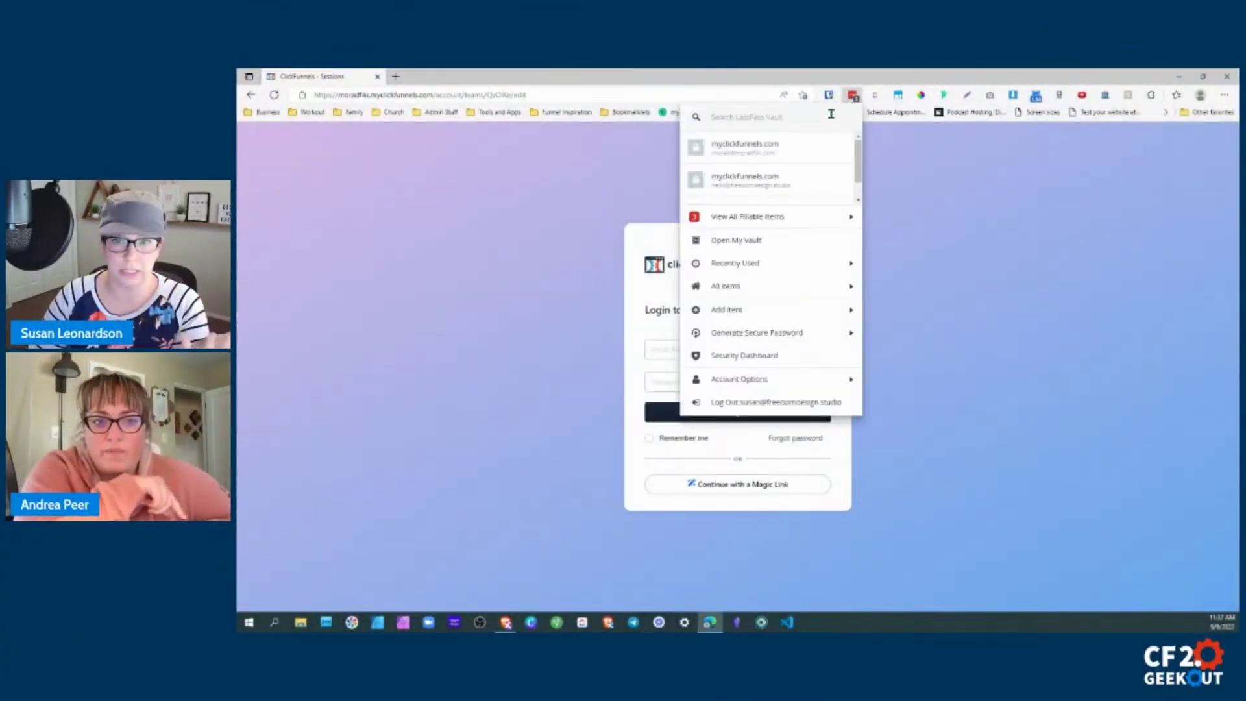
{"action": "left_click", "coordinate": [751, 176]}
{"action": "left_click", "coordinate": [741, 415]}
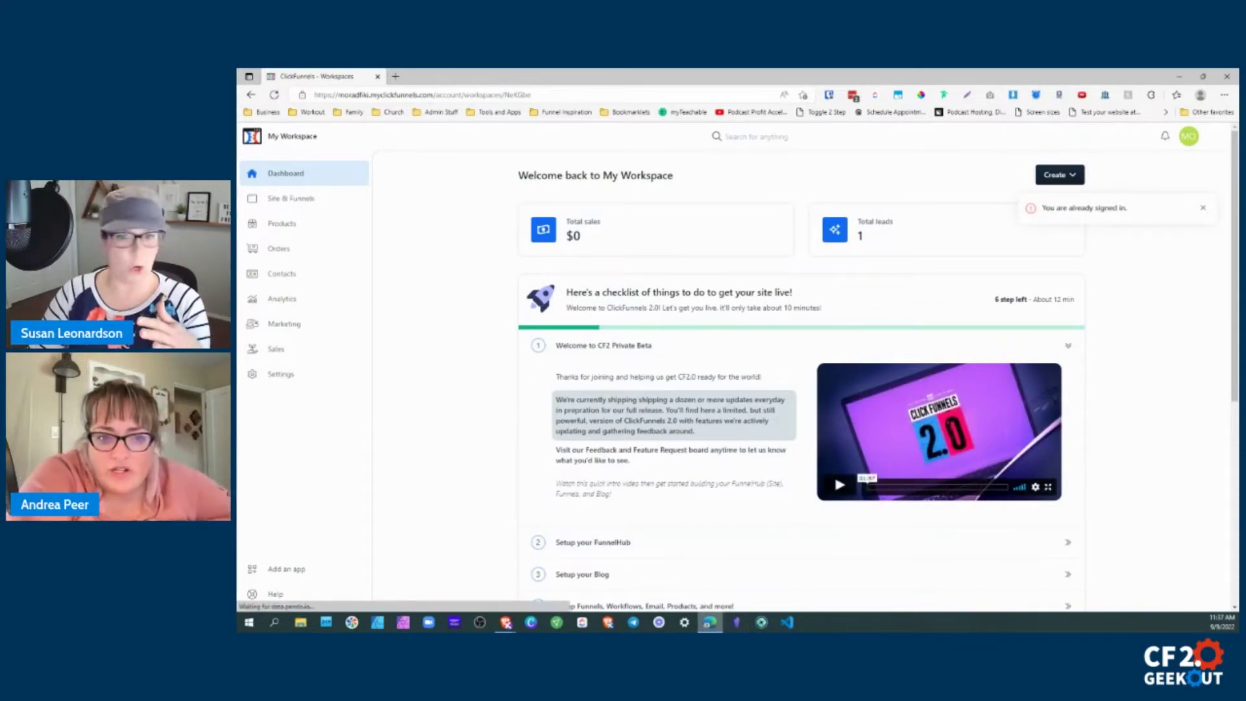
{"action": "mouse_move", "coordinate": [710, 624]}
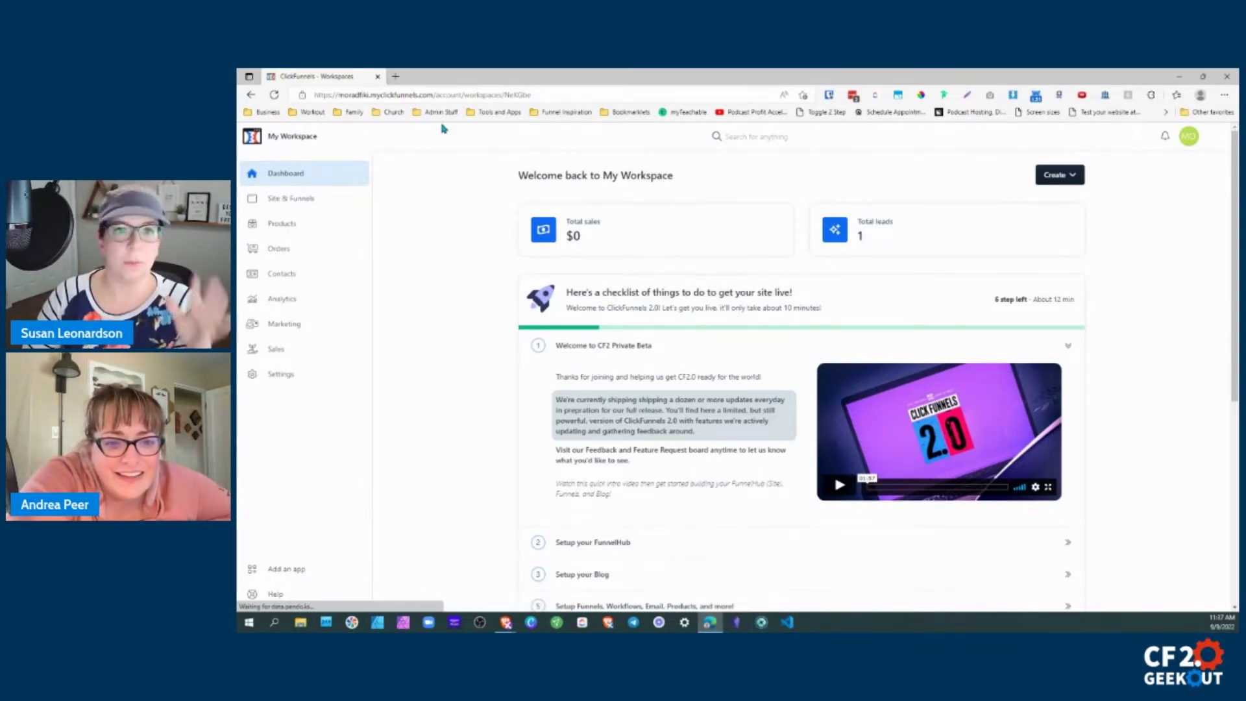
Visit the /account/teams page, go back to the dashboard, and log out from the account menu.
{"action": "left_click_drag", "start_coordinate": [465, 94], "coordinate": [555, 95]}
{"action": "type", "text": "te"}
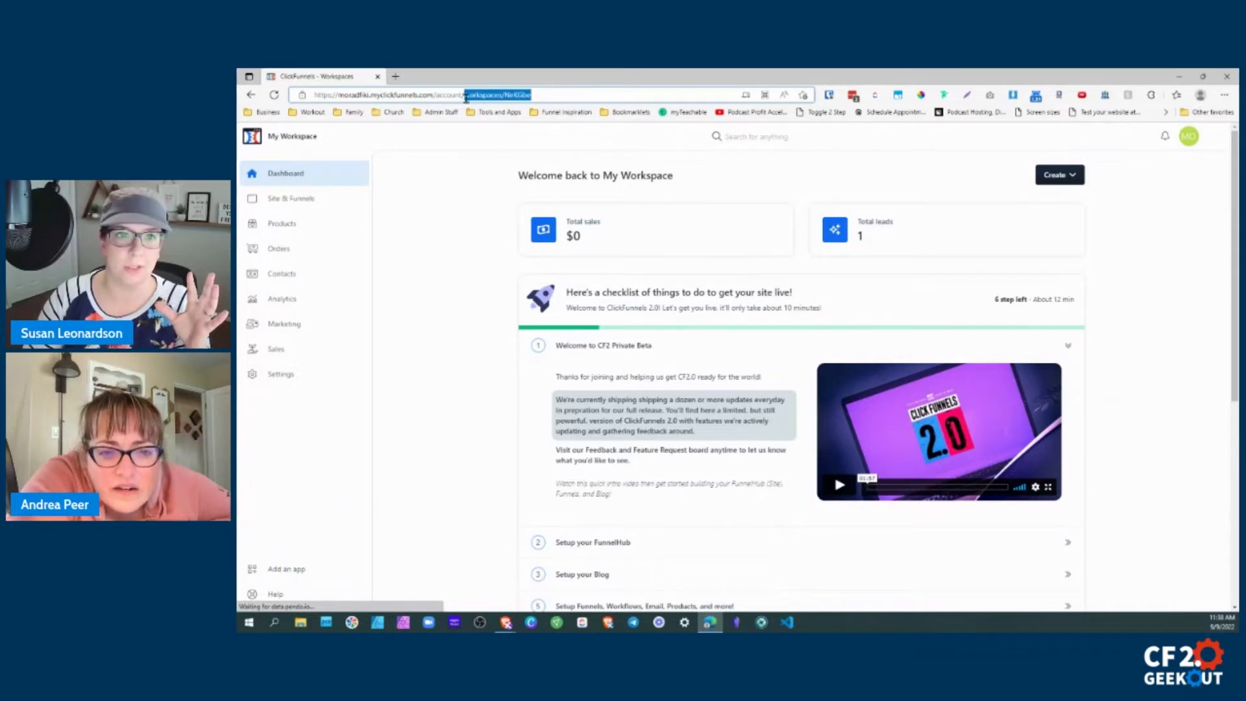
{"action": "type", "text": "ams"}
{"action": "key", "text": "Return"}
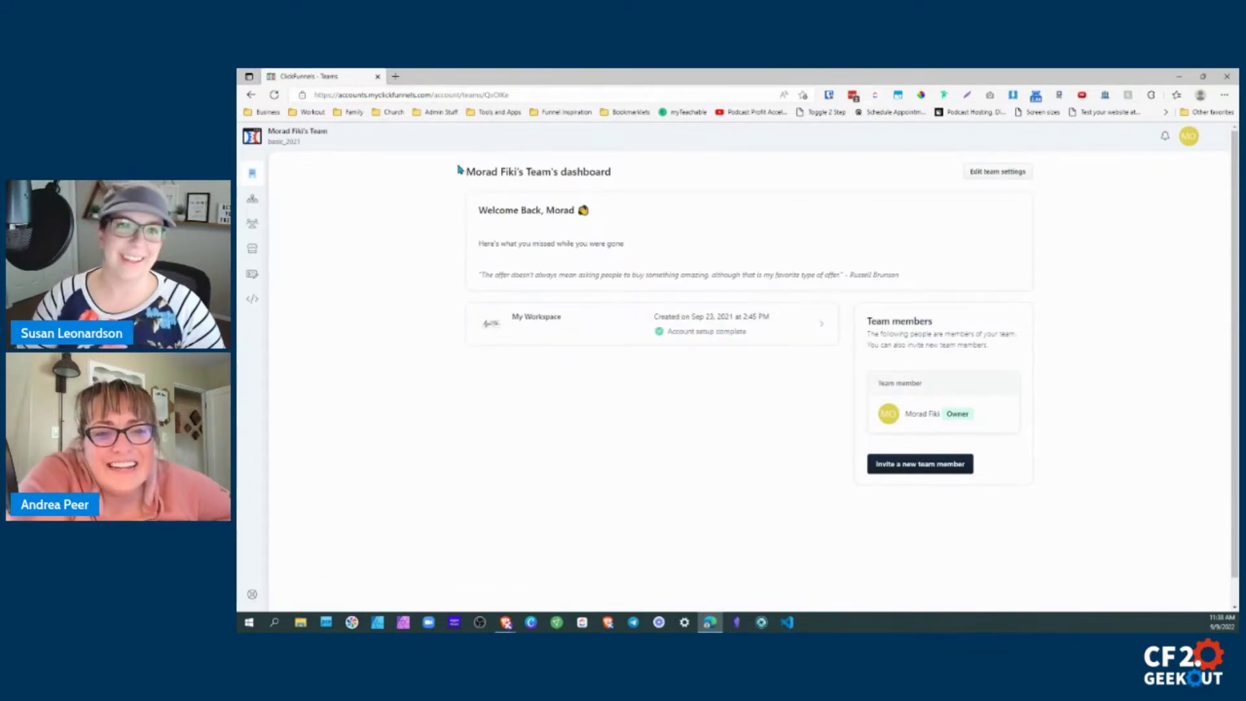
{"action": "left_click", "coordinate": [256, 96]}
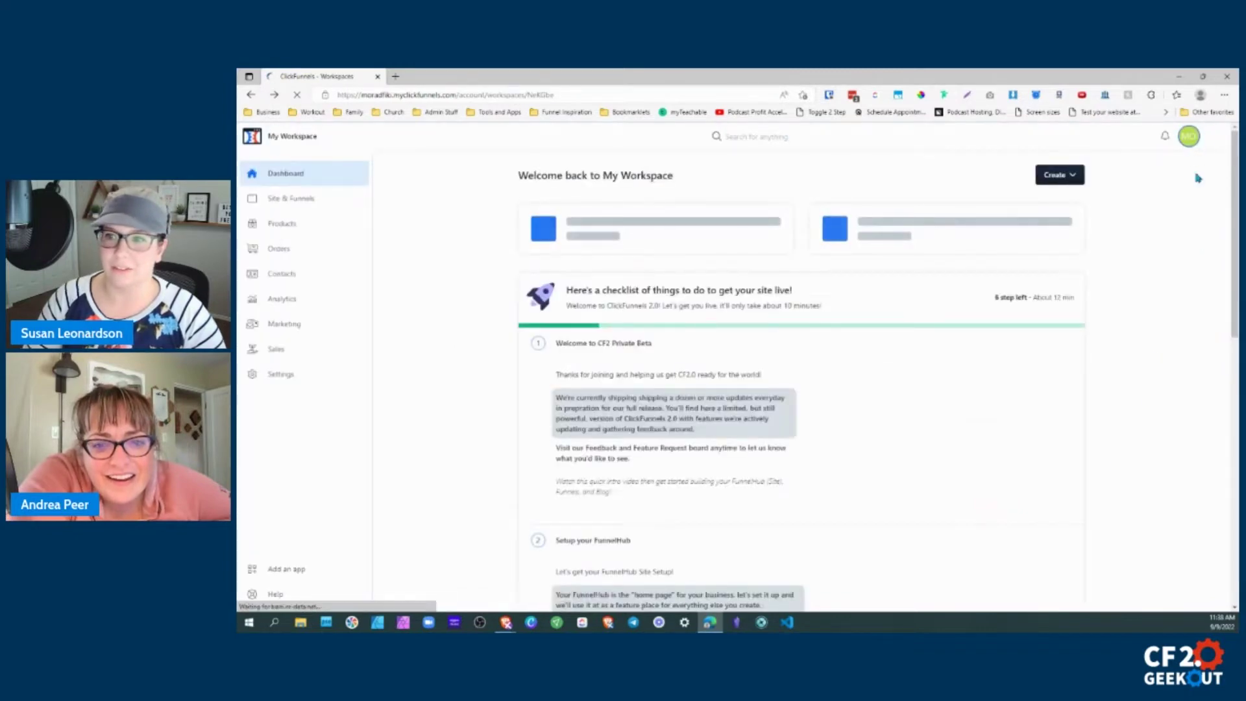
{"action": "left_click", "coordinate": [1189, 137]}
{"action": "left_click", "coordinate": [1093, 358]}
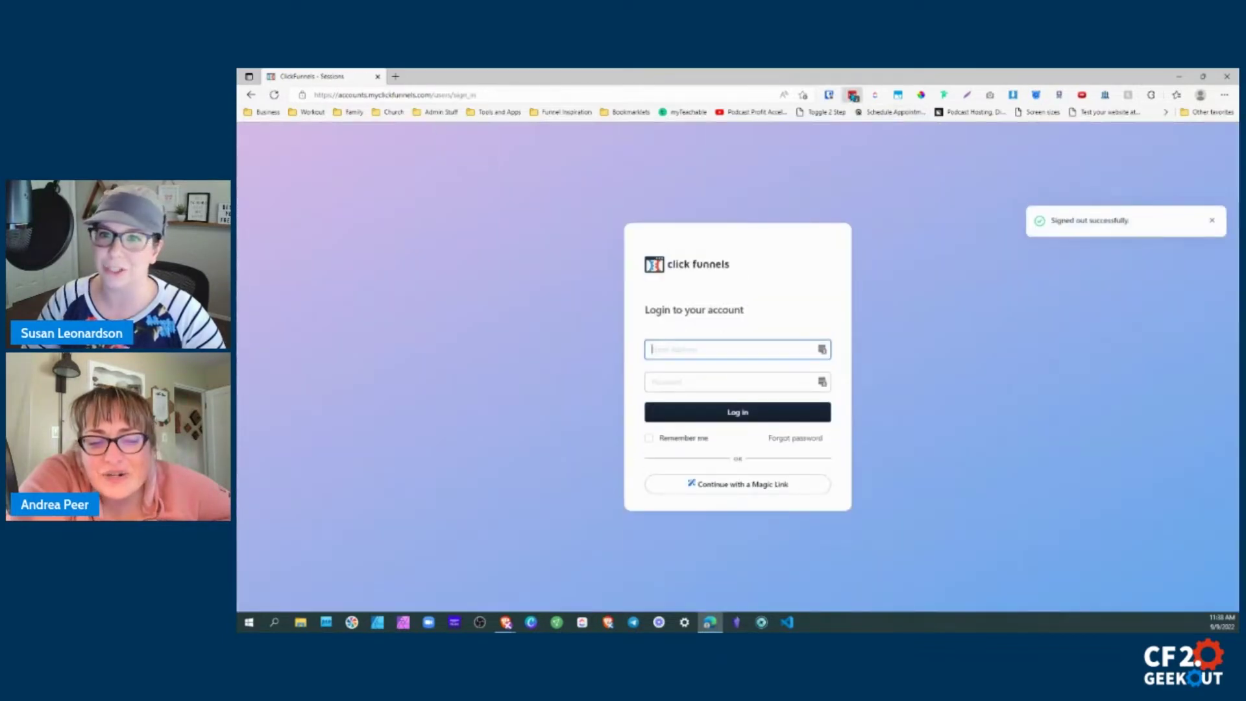
Log in with a saved account and open Edit team settings again.
{"action": "left_click", "coordinate": [782, 142]}
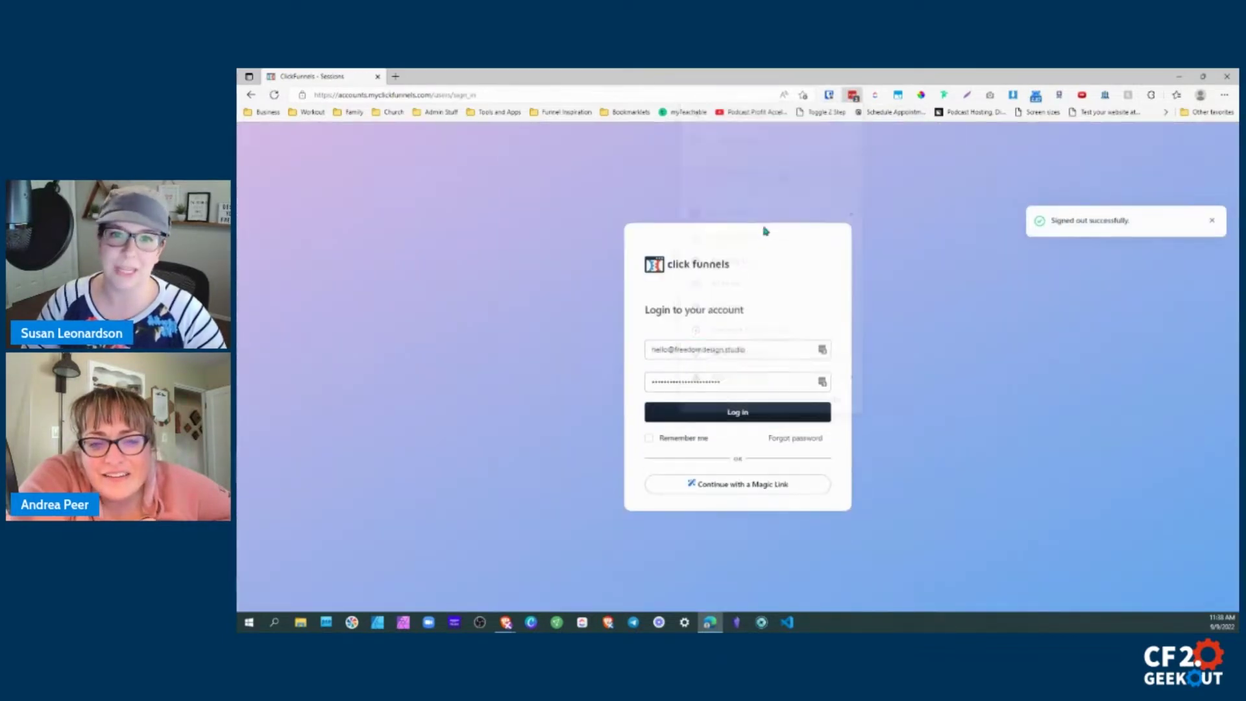
{"action": "left_click", "coordinate": [721, 412]}
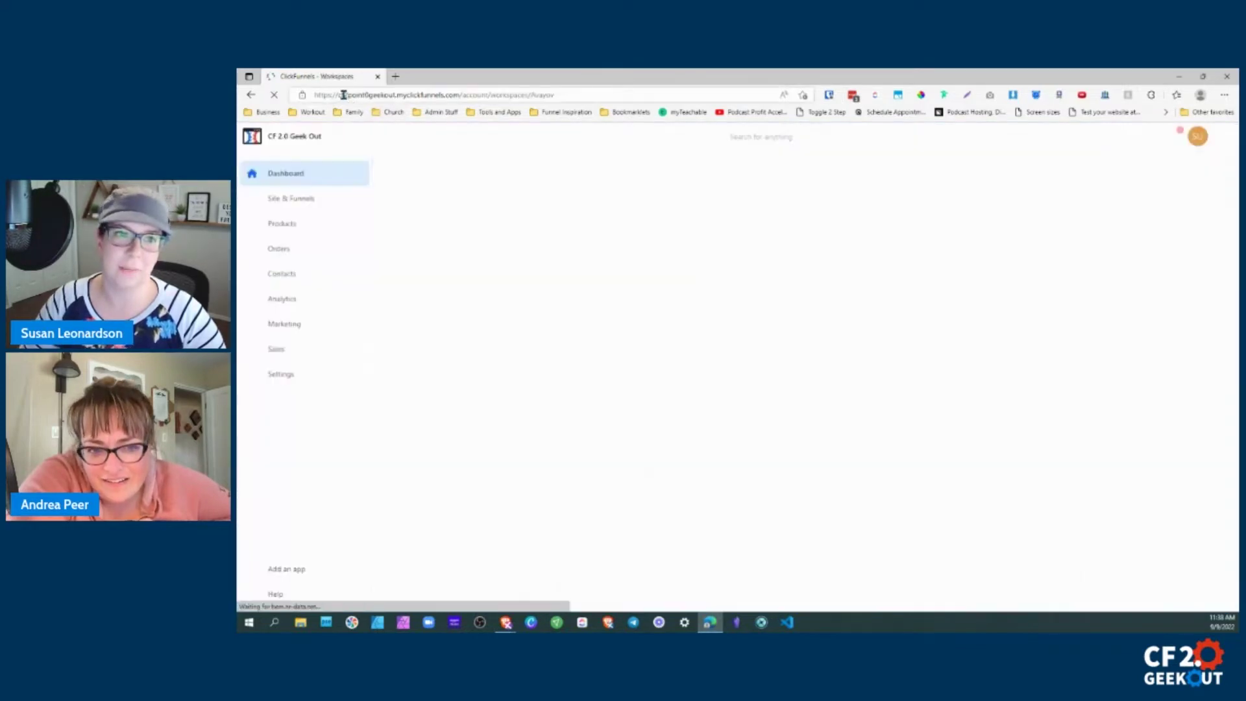
{"action": "left_click_drag", "start_coordinate": [341, 95], "coordinate": [396, 95]}
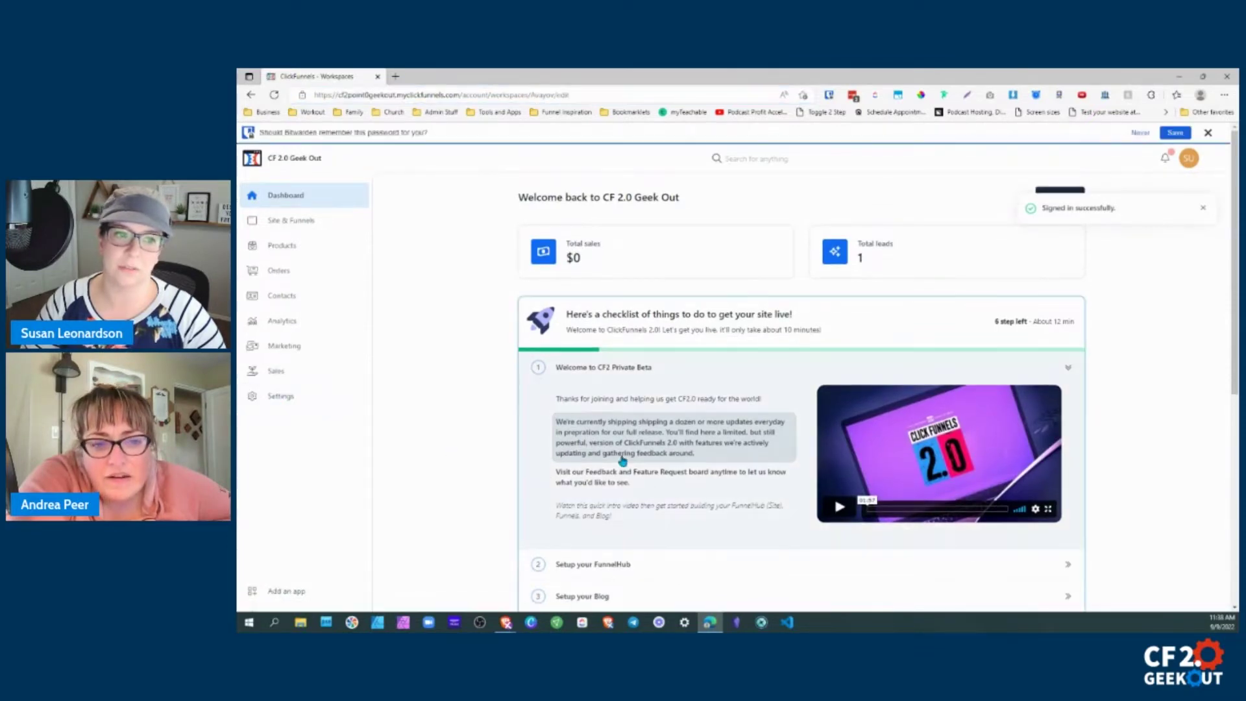
{"action": "scroll", "coordinate": [719, 475], "scroll_direction": "down", "scroll_amount": 4}
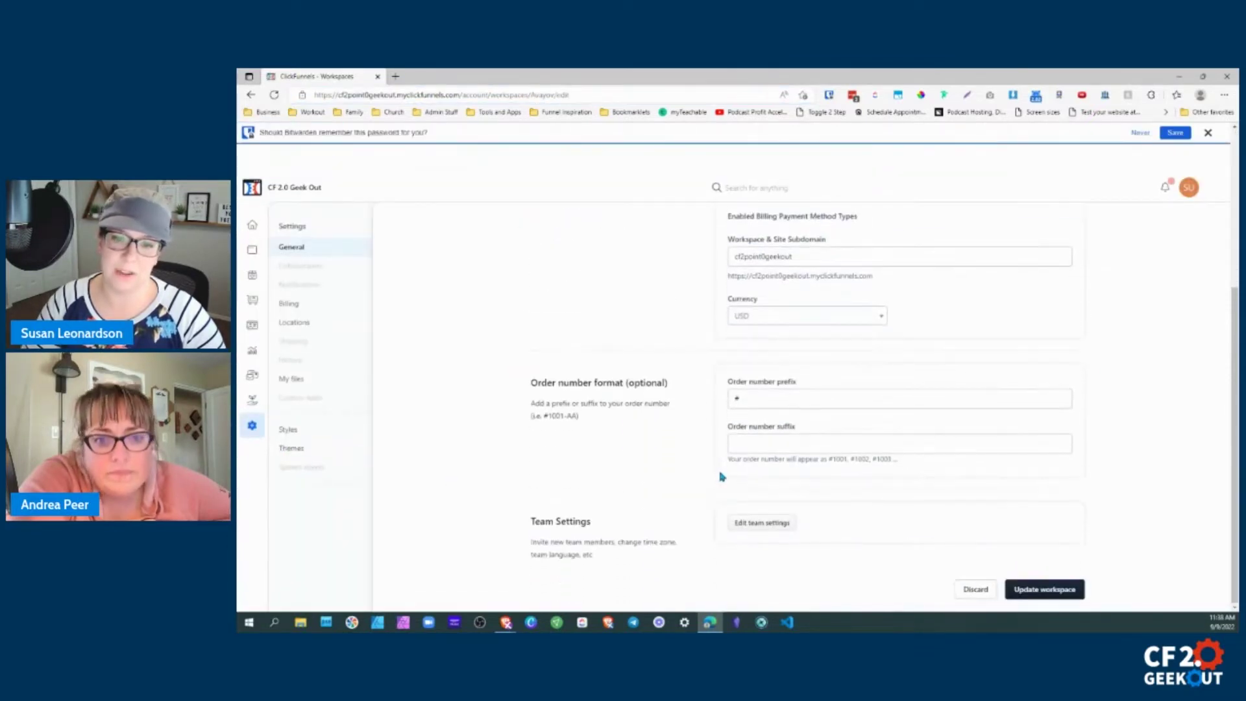
{"action": "left_click", "coordinate": [761, 522]}
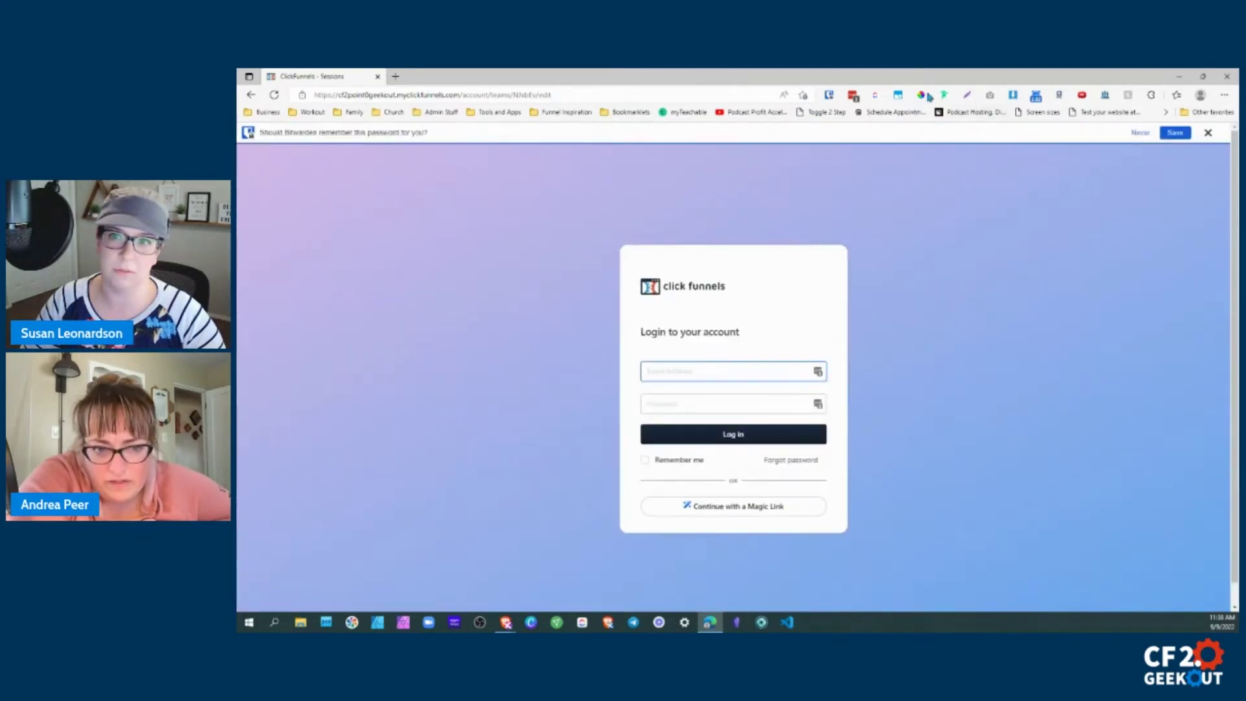
Log in using a different saved account from the saved logins list.
{"action": "left_click", "coordinate": [853, 97]}
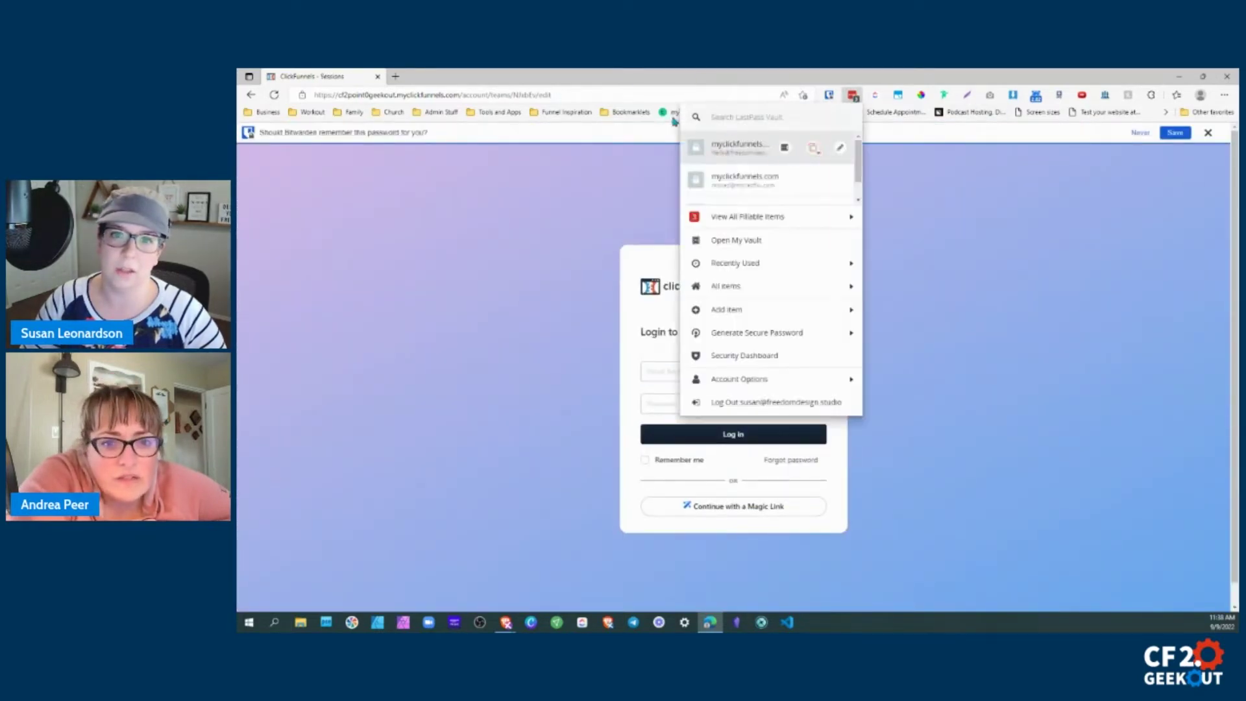
{"action": "left_click", "coordinate": [735, 185]}
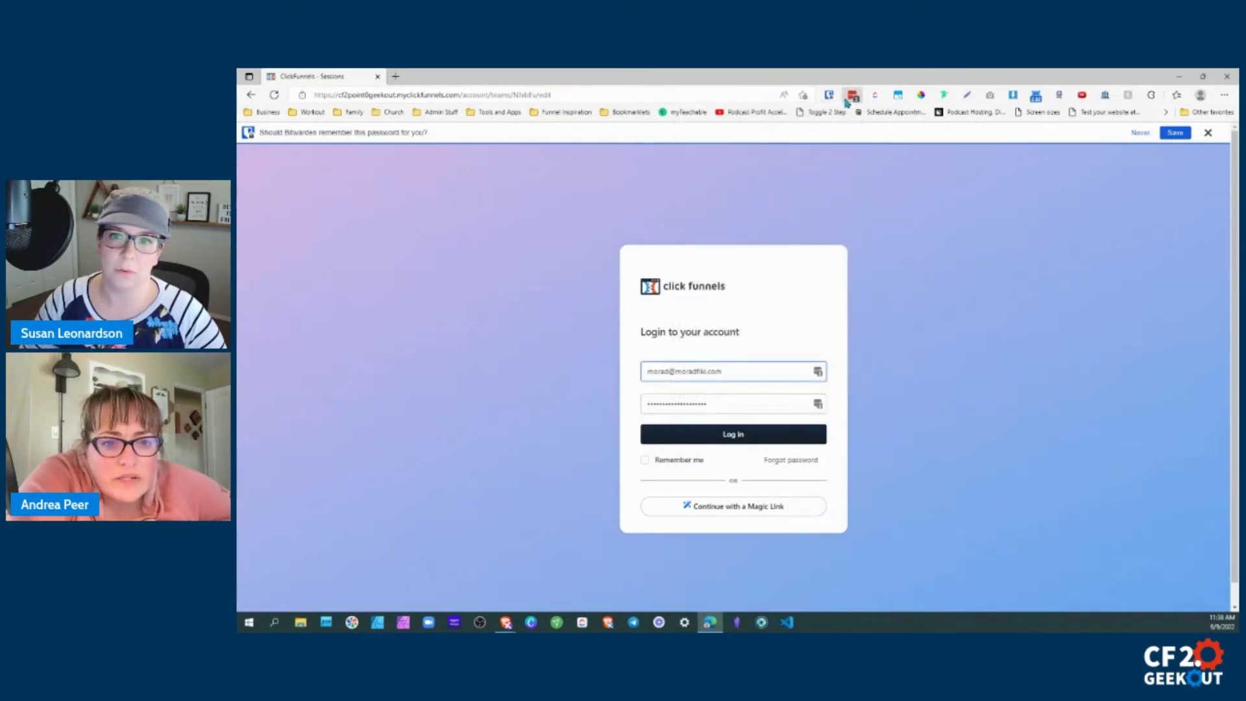
{"action": "left_click", "coordinate": [853, 97]}
{"action": "left_click", "coordinate": [735, 183]}
{"action": "left_click", "coordinate": [701, 441]}
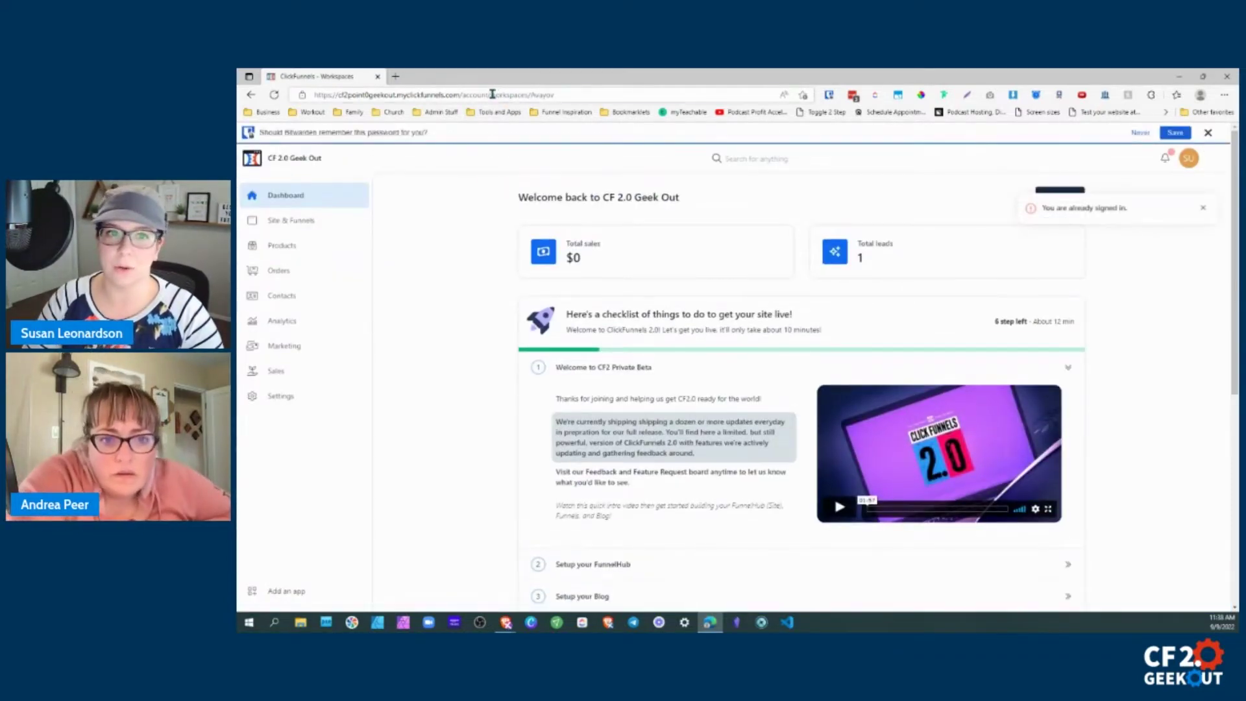
Replace the workspace part of the address with 'team' to load the team dashboard, dismissing the save-password bar.
{"action": "left_click_drag", "start_coordinate": [492, 94], "coordinate": [556, 96]}
{"action": "type", "text": "team"}
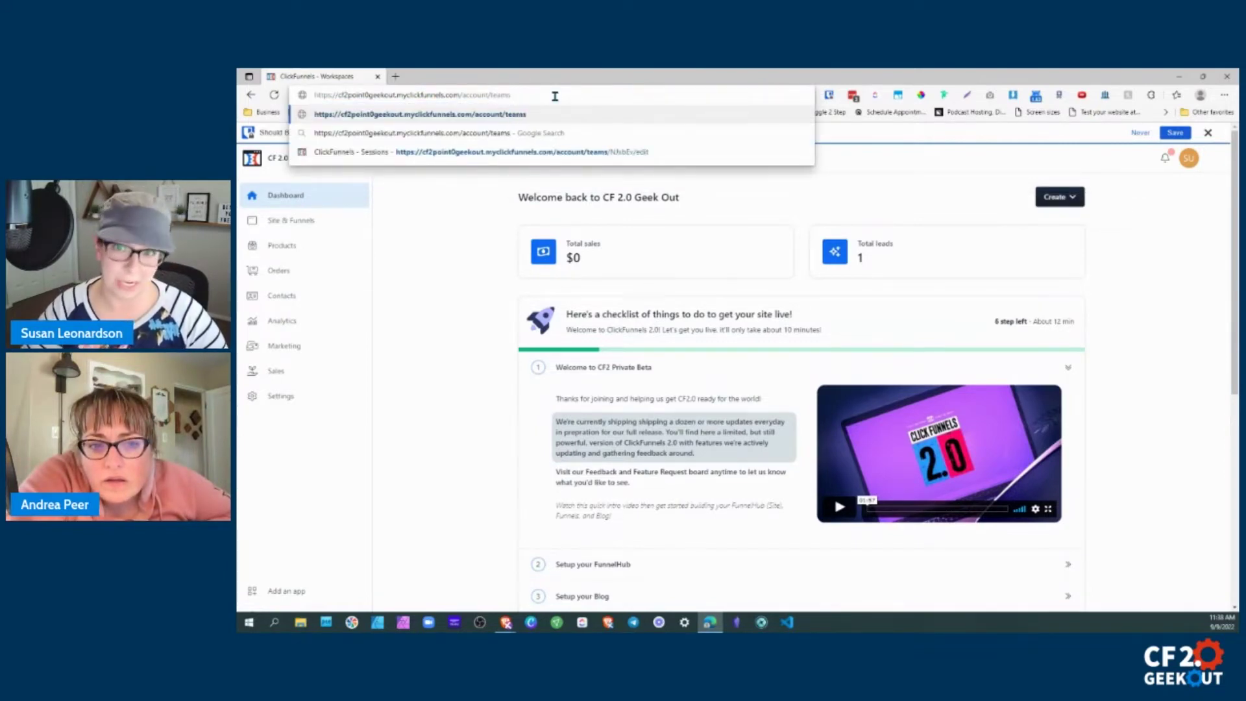
{"action": "key", "text": "Return"}
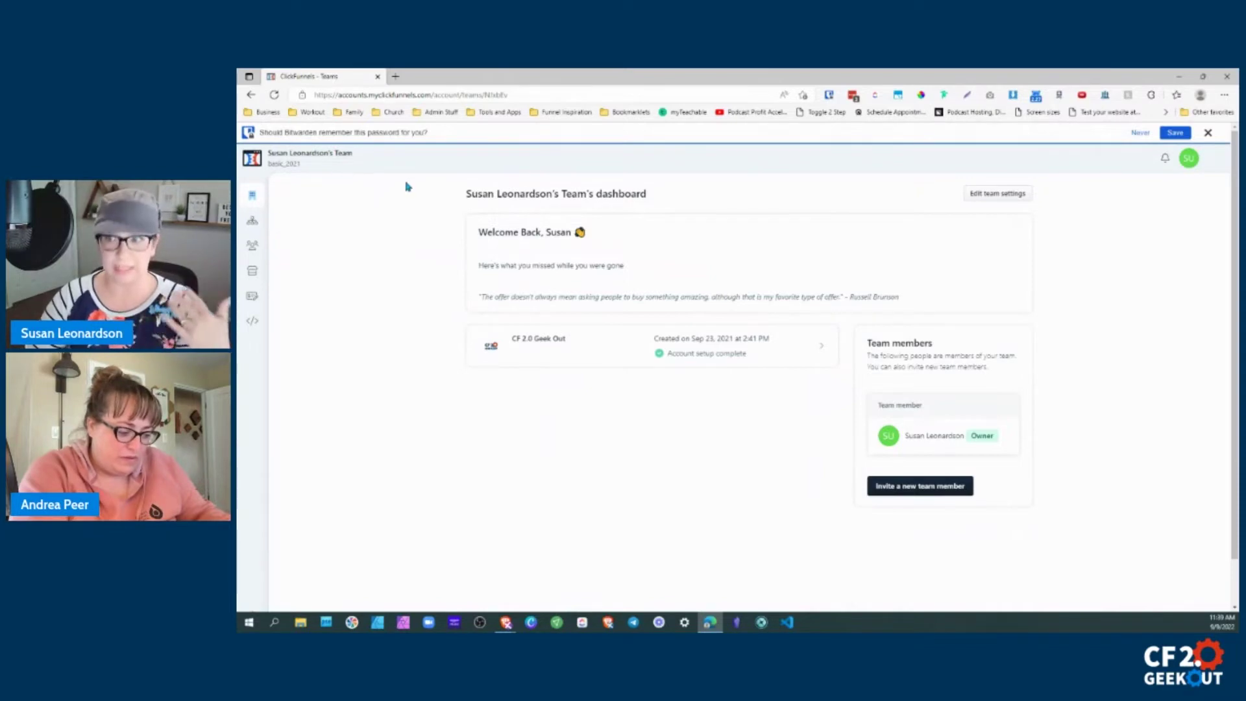
{"action": "left_click", "coordinate": [1208, 133]}
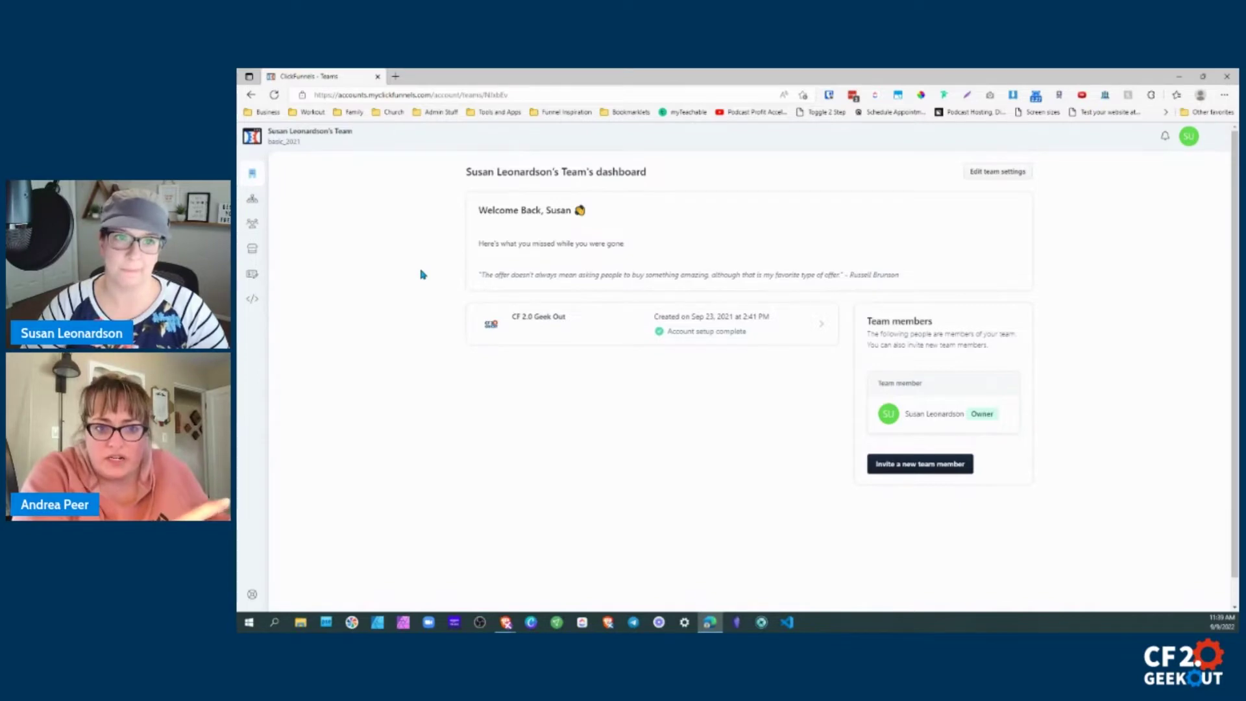
Copy the Edit team settings link from workspace settings and paste it into a new tab.
{"action": "left_click", "coordinate": [250, 98]}
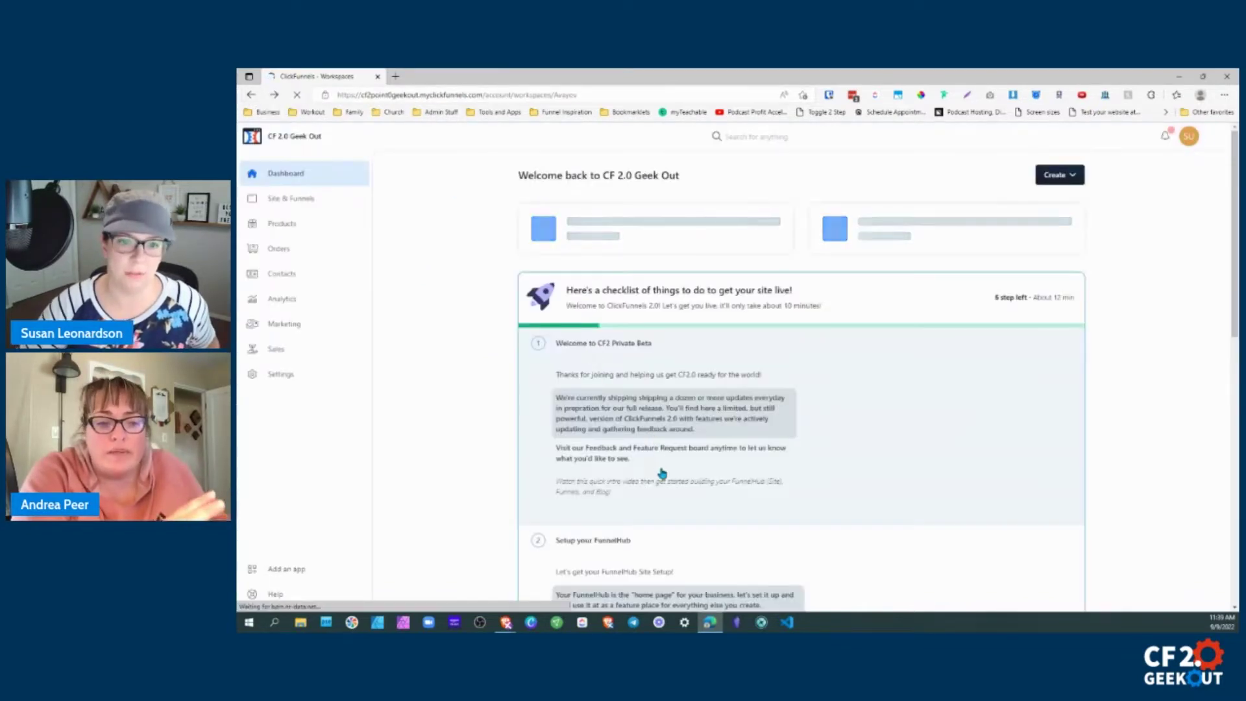
{"action": "scroll", "coordinate": [662, 472], "scroll_direction": "down", "scroll_amount": 10}
{"action": "left_click", "coordinate": [272, 374]}
{"action": "scroll", "coordinate": [733, 480], "scroll_direction": "down", "scroll_amount": 3}
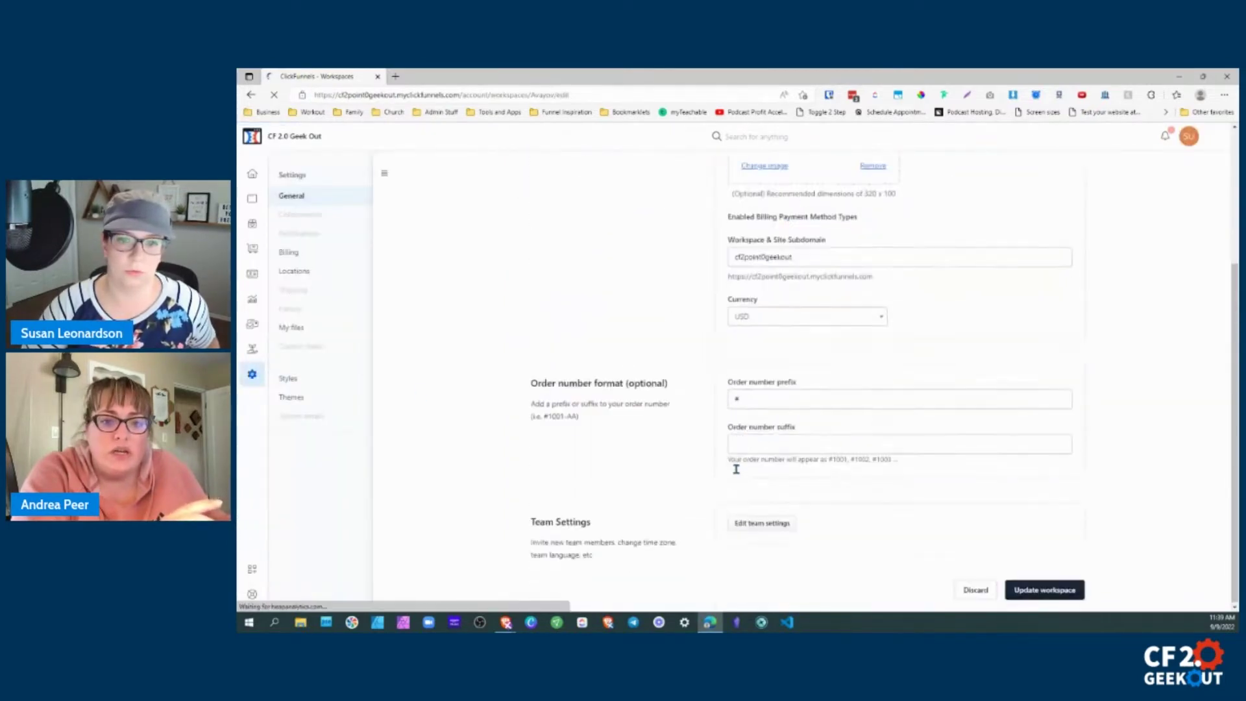
{"action": "right_click", "coordinate": [753, 527]}
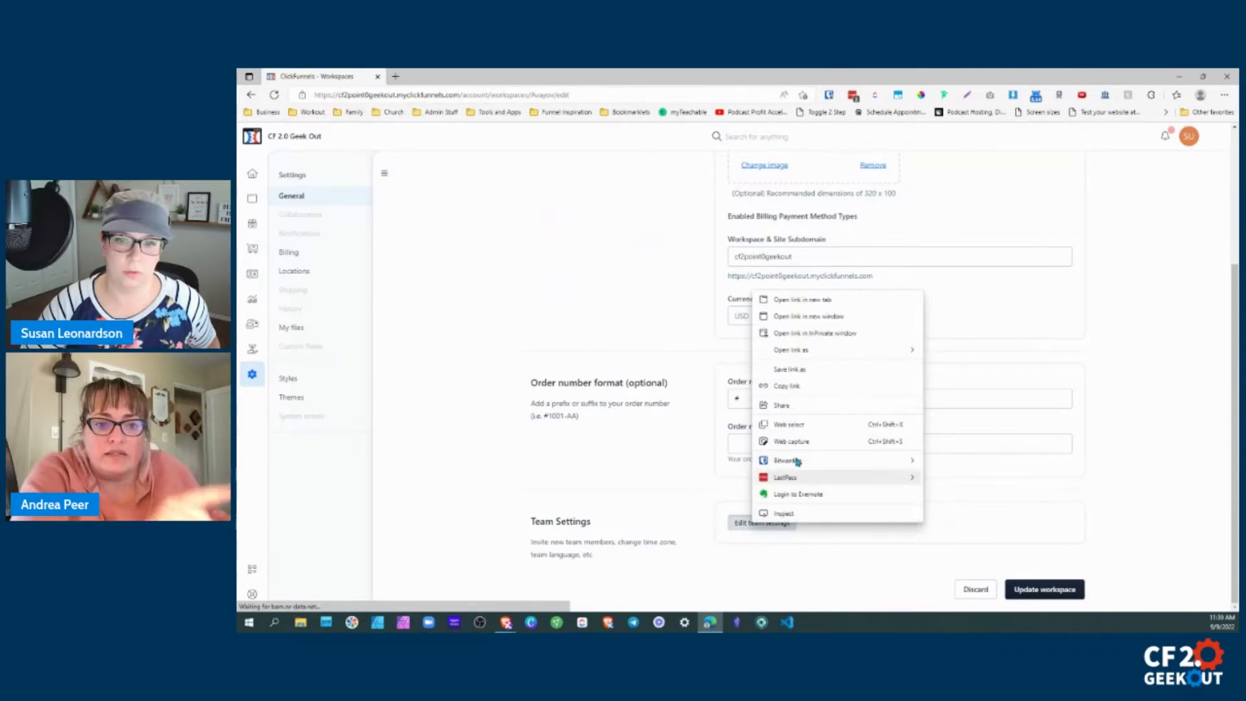
{"action": "left_click", "coordinate": [804, 386]}
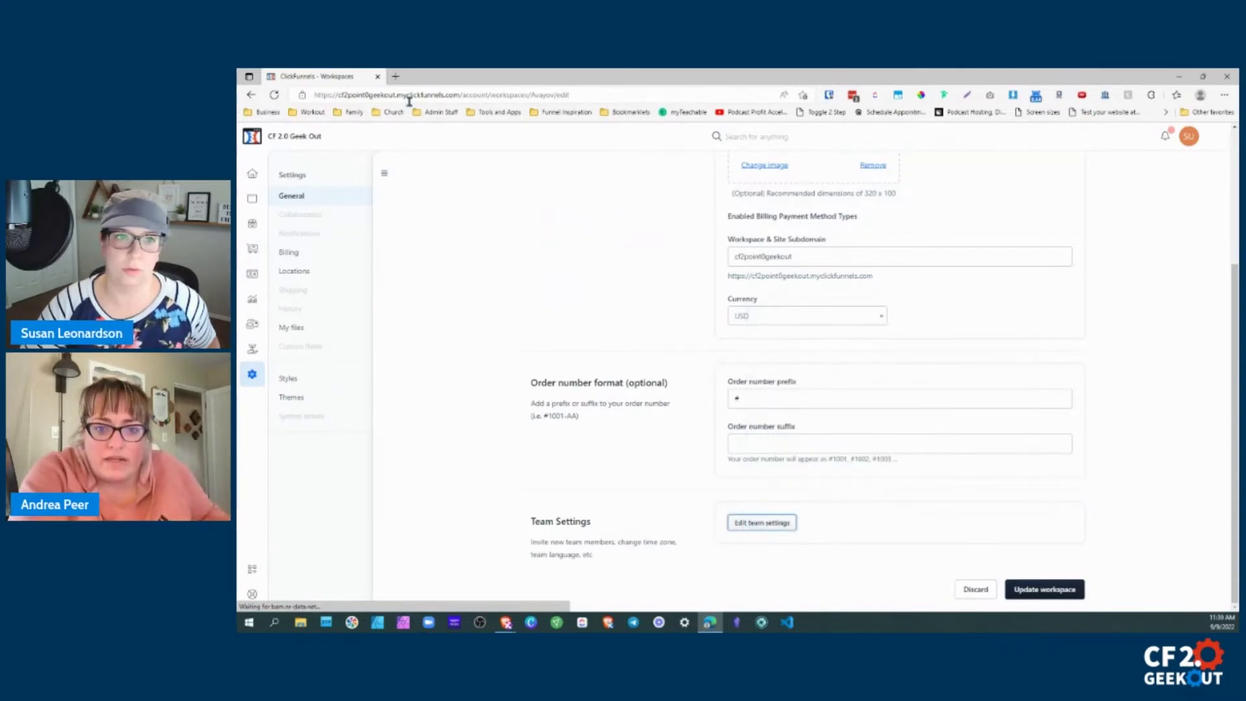
{"action": "left_click", "coordinate": [395, 76]}
{"action": "type", "text": "https://cf2point0geekout.myclickfunnels.com/account/teams/NJxbEv/edit"}
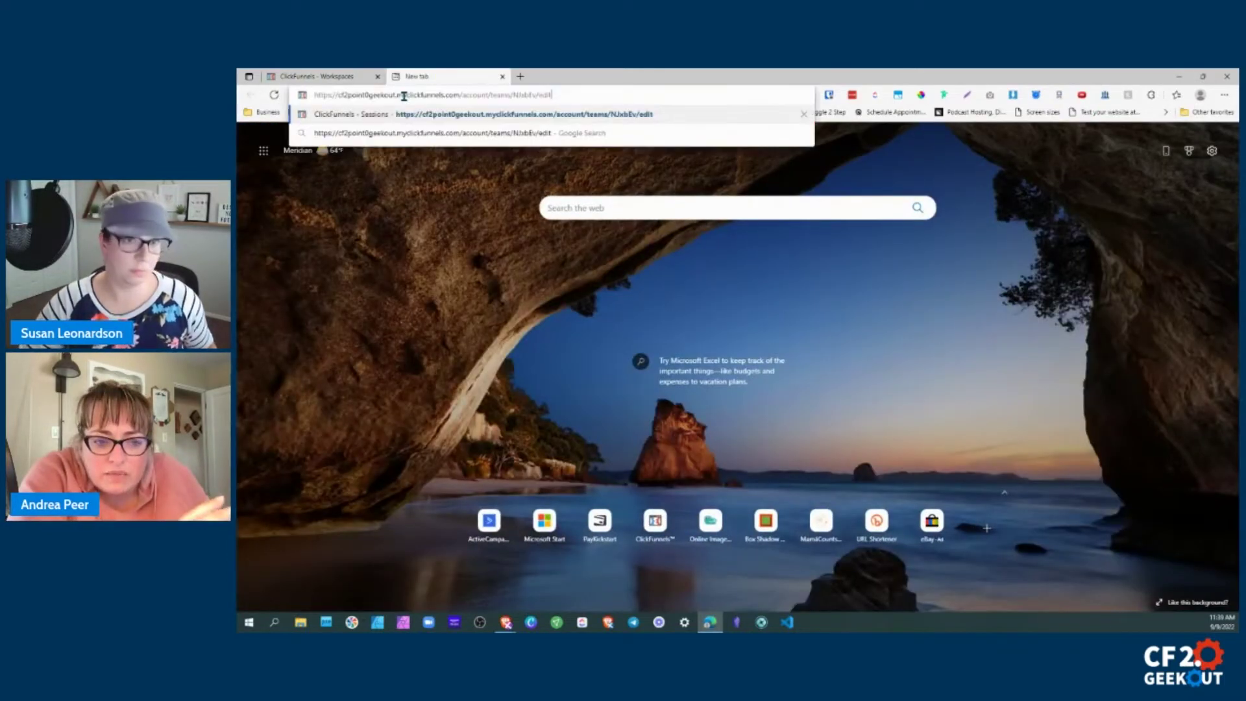
Delete 'edit' from the end of the pasted address, then return to the ClickFunnels - Workspaces tab.
{"action": "left_click_drag", "start_coordinate": [341, 96], "coordinate": [539, 97]}
{"action": "left_click", "coordinate": [550, 97]}
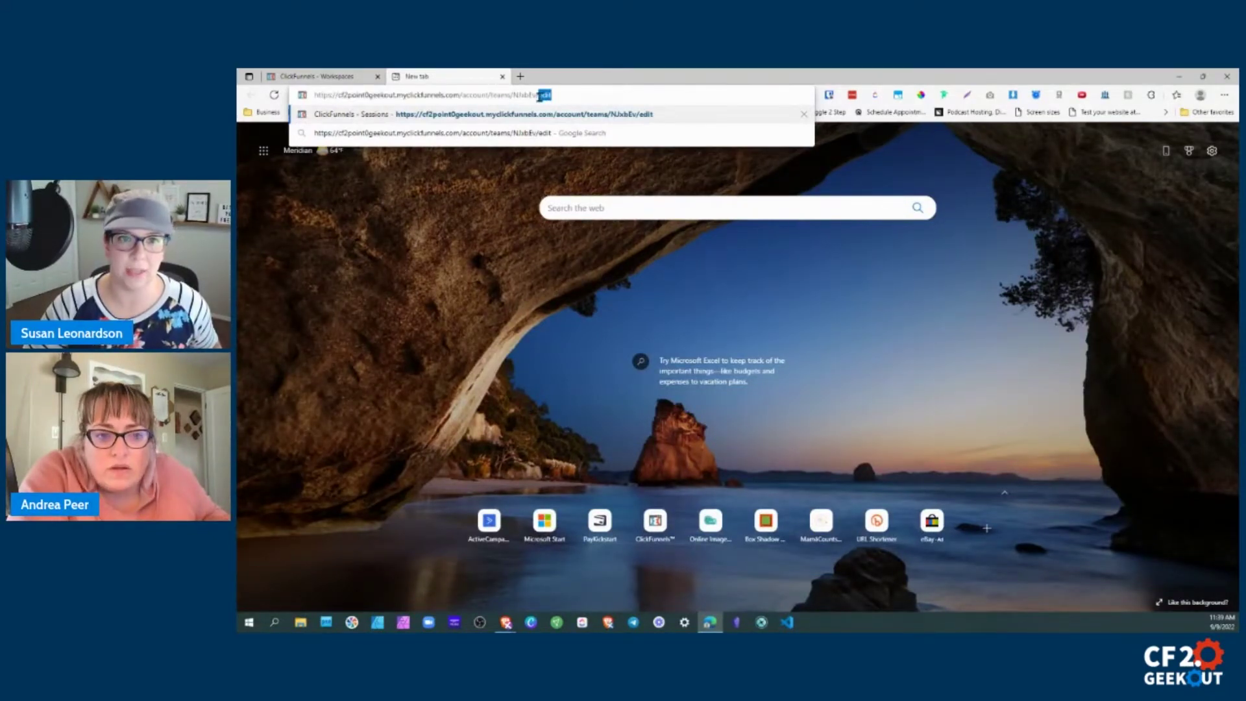
{"action": "key", "text": "BackSpace"}
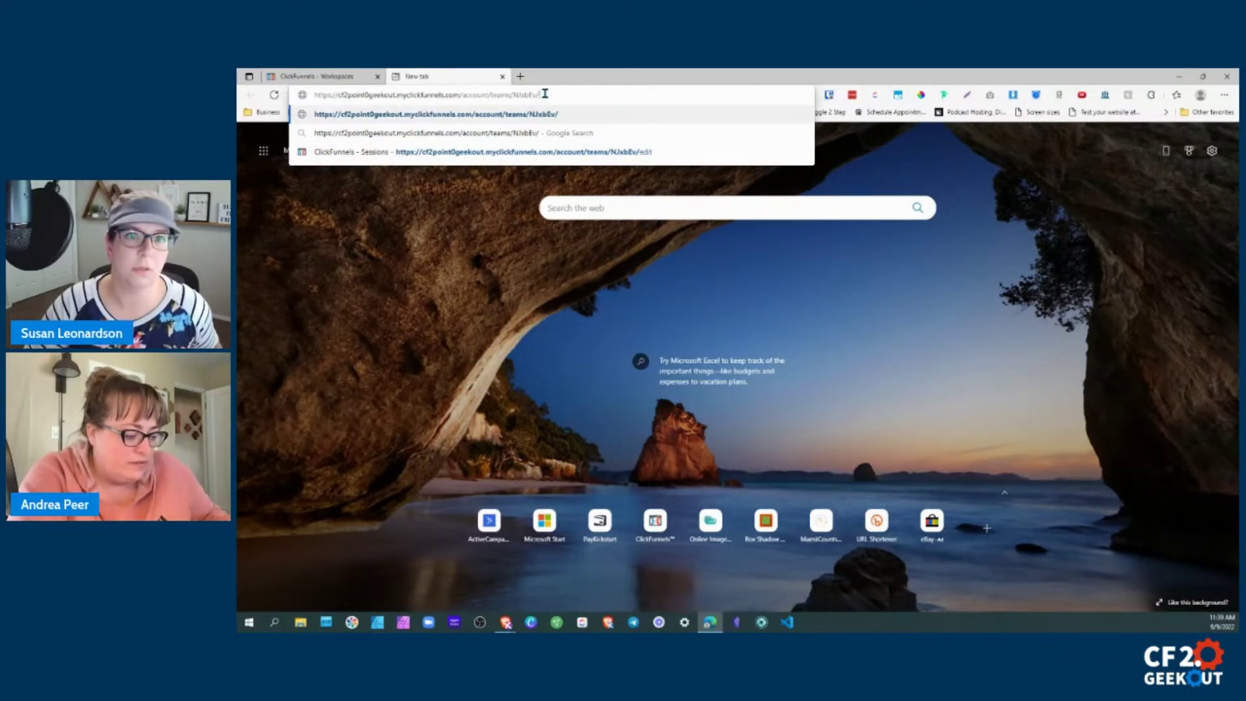
{"action": "key", "text": "alt+Tab"}
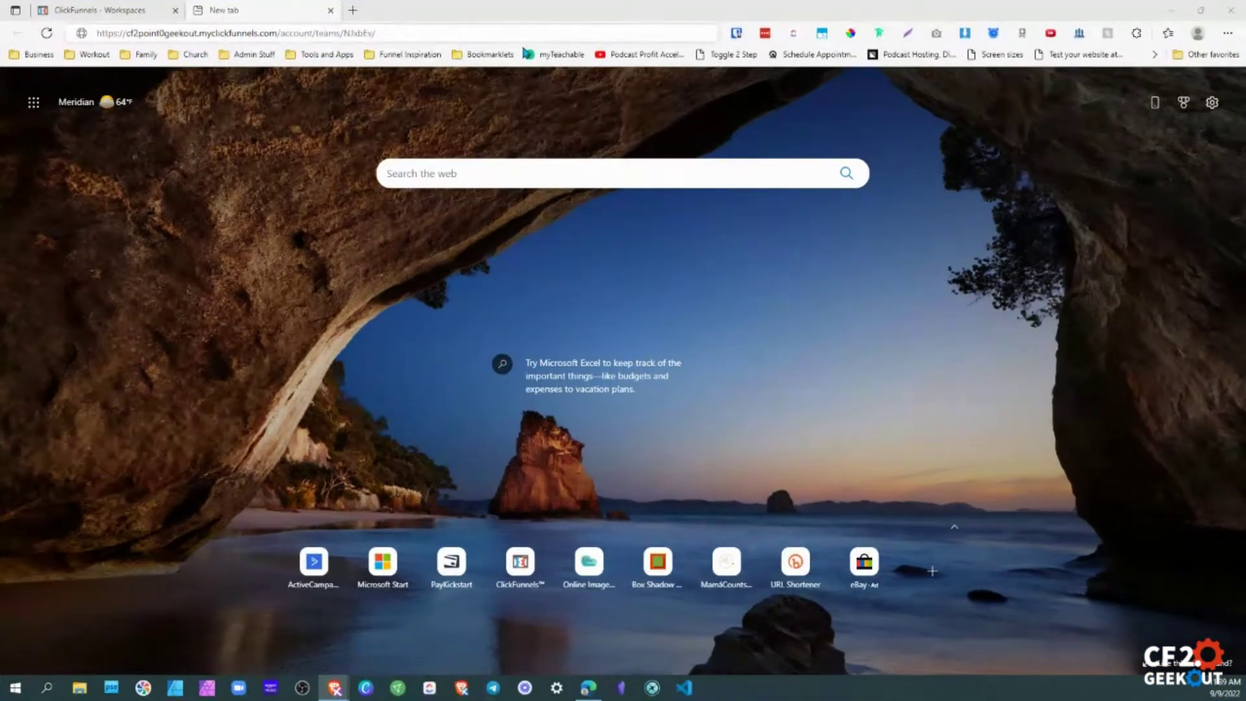
{"action": "left_click", "coordinate": [381, 33]}
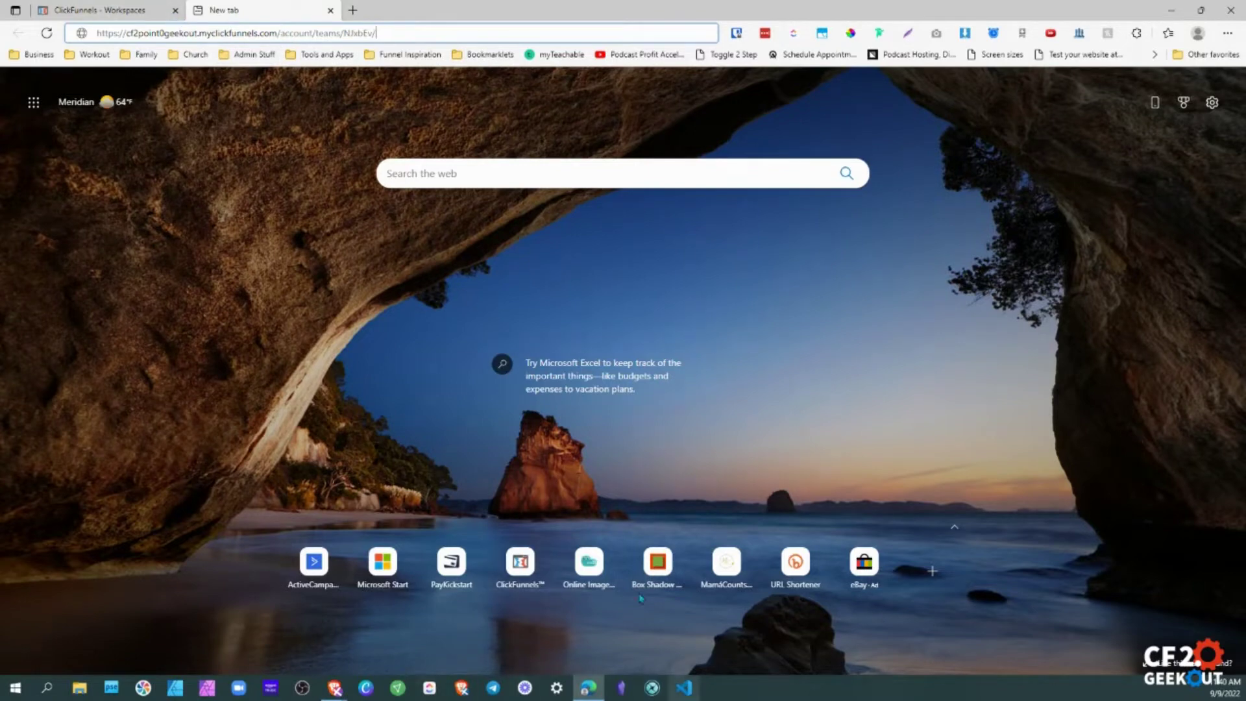
{"action": "left_click", "coordinate": [148, 15]}
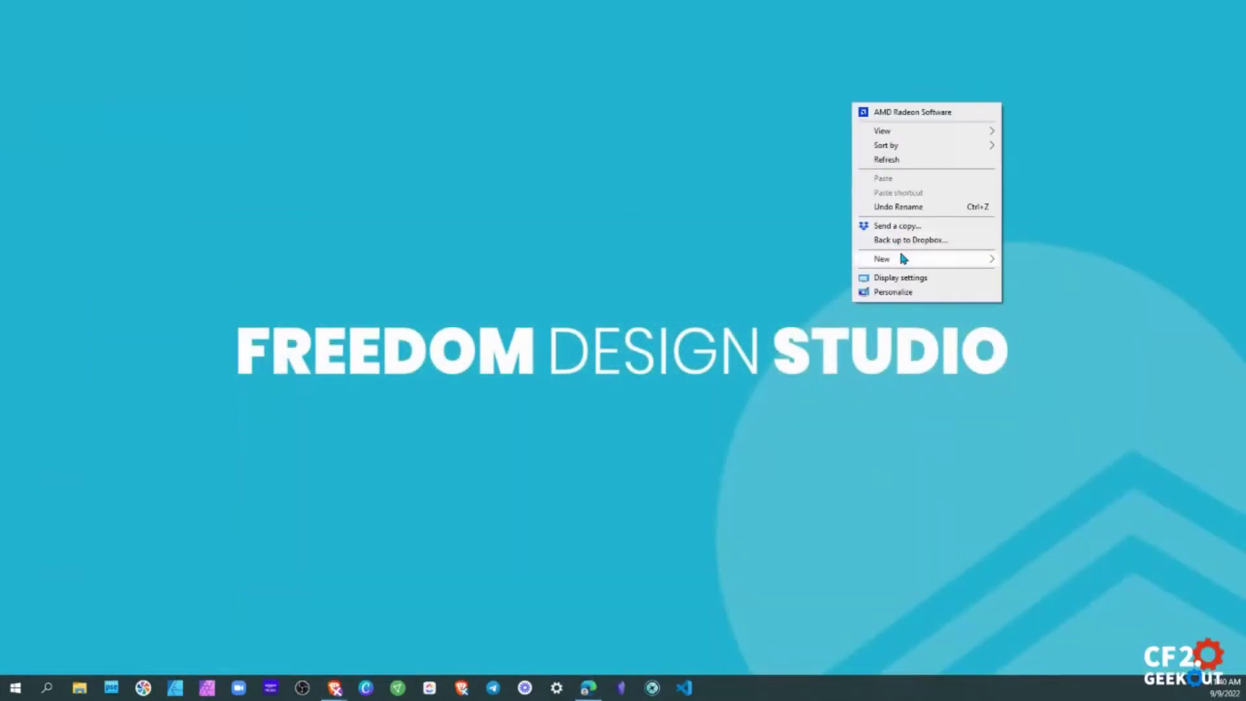
Create a 'New Rich Text Document' on the desktop, open it in Word, widen the window, then close it.
{"action": "right_click", "coordinate": [905, 150]}
{"action": "mouse_move", "coordinate": [931, 267]}
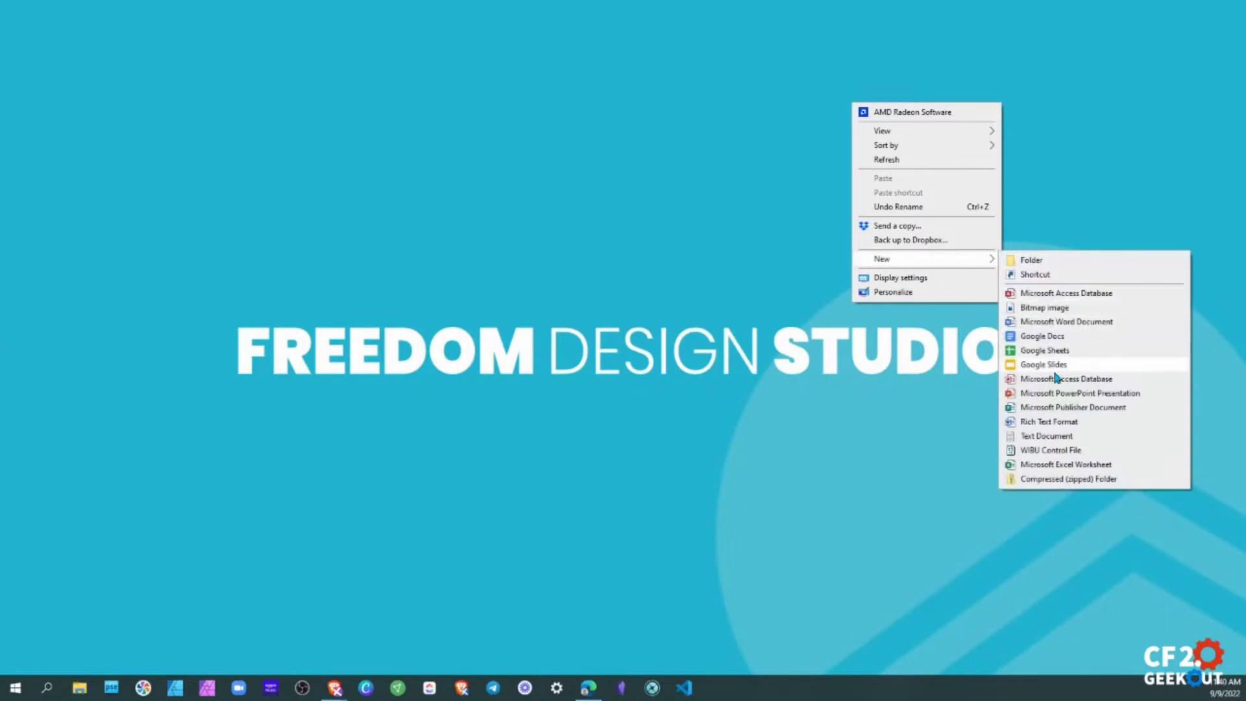
{"action": "left_click", "coordinate": [1044, 422]}
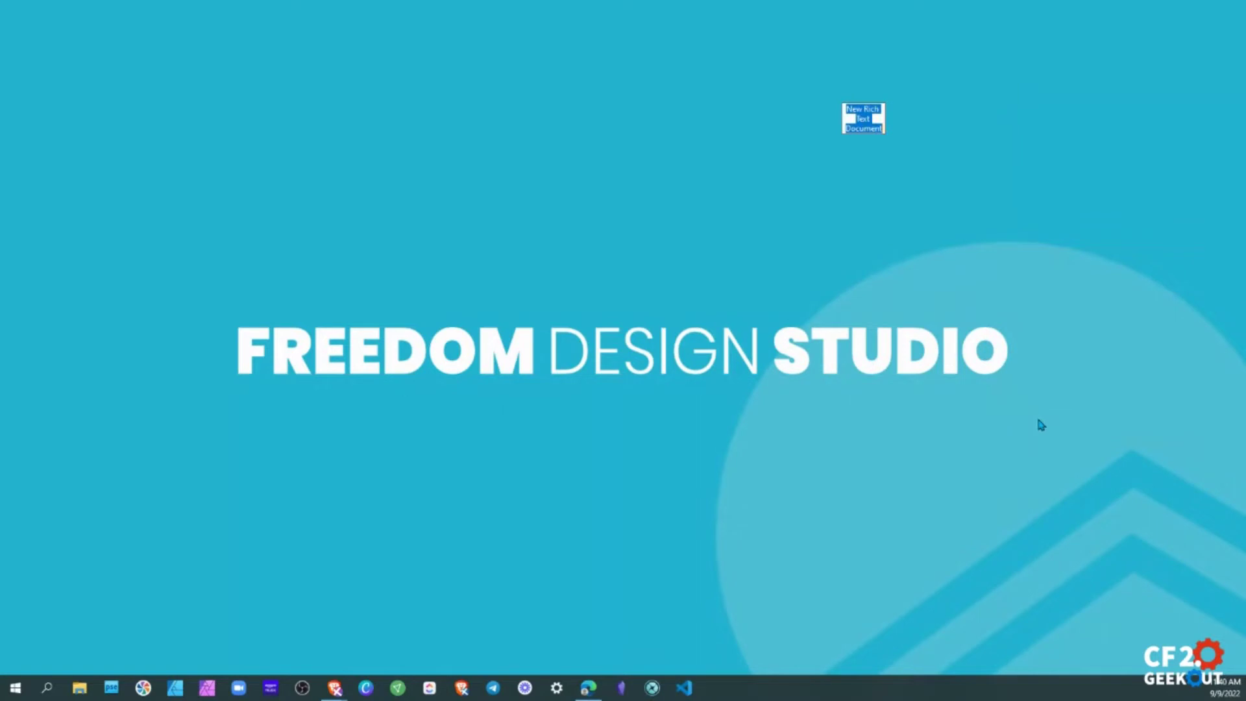
{"action": "key", "text": "Return"}
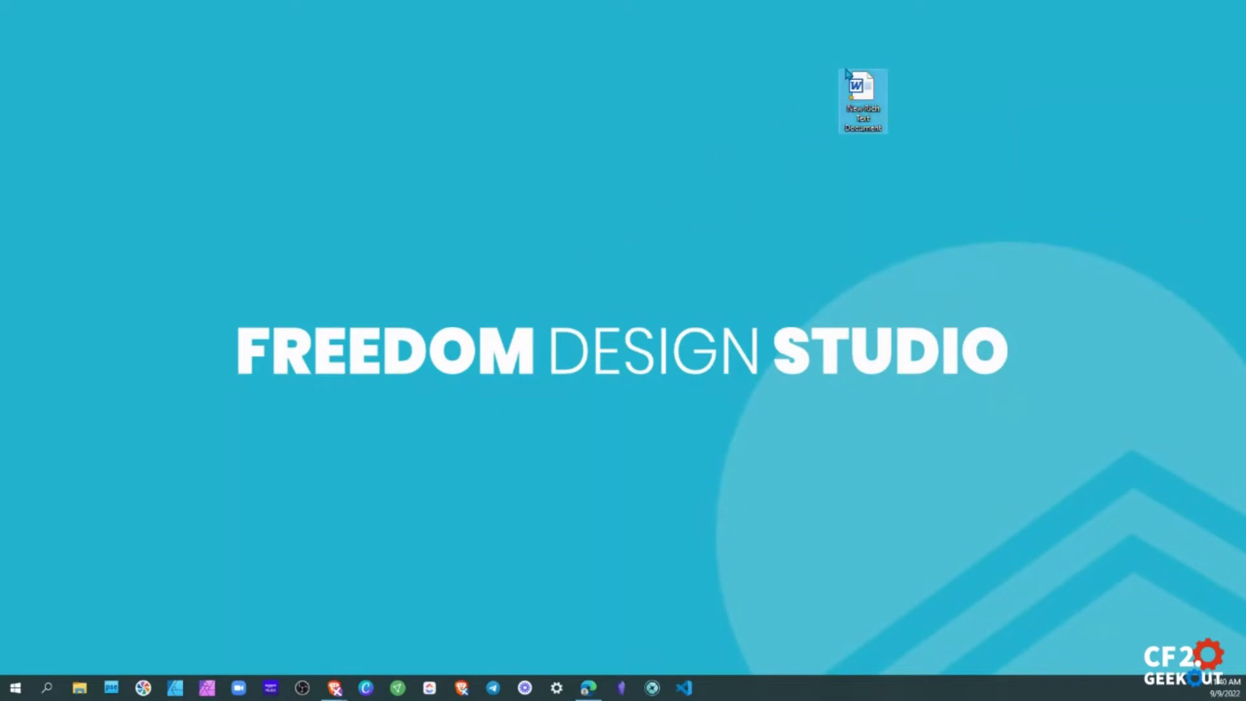
{"action": "left_click", "coordinate": [724, 223]}
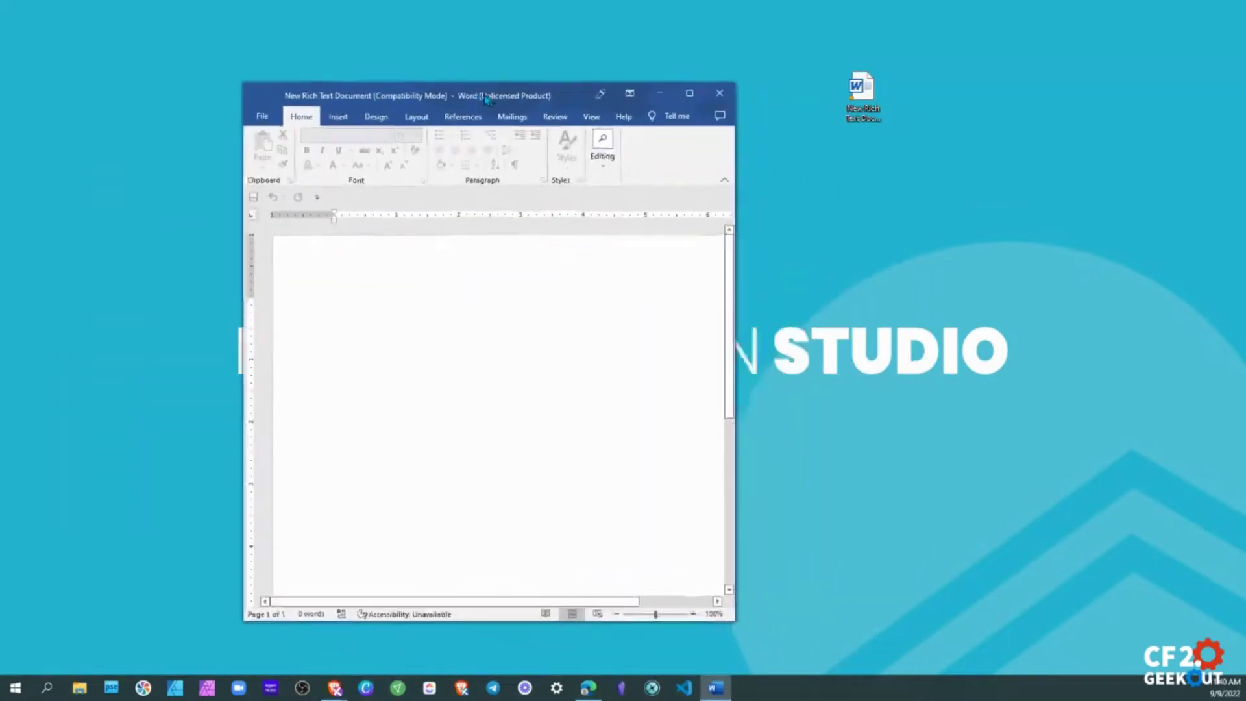
{"action": "left_click_drag", "start_coordinate": [689, 212], "coordinate": [1058, 214]}
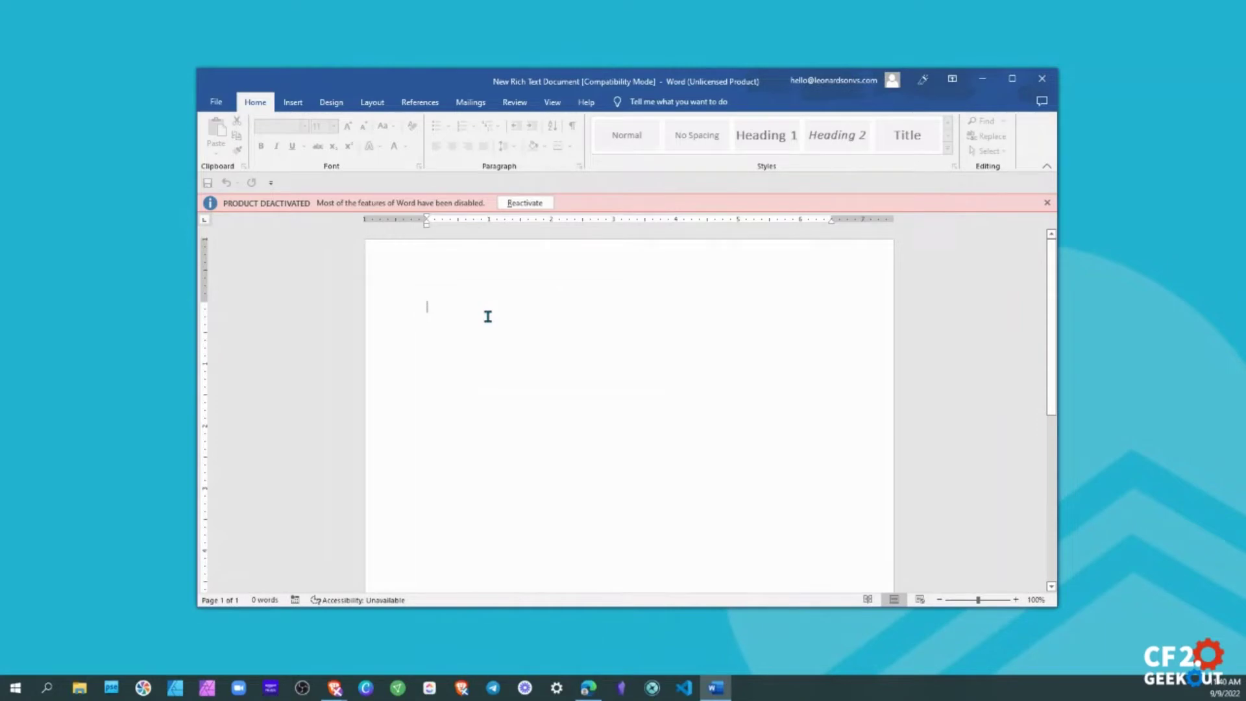
{"action": "left_click", "coordinate": [1041, 78]}
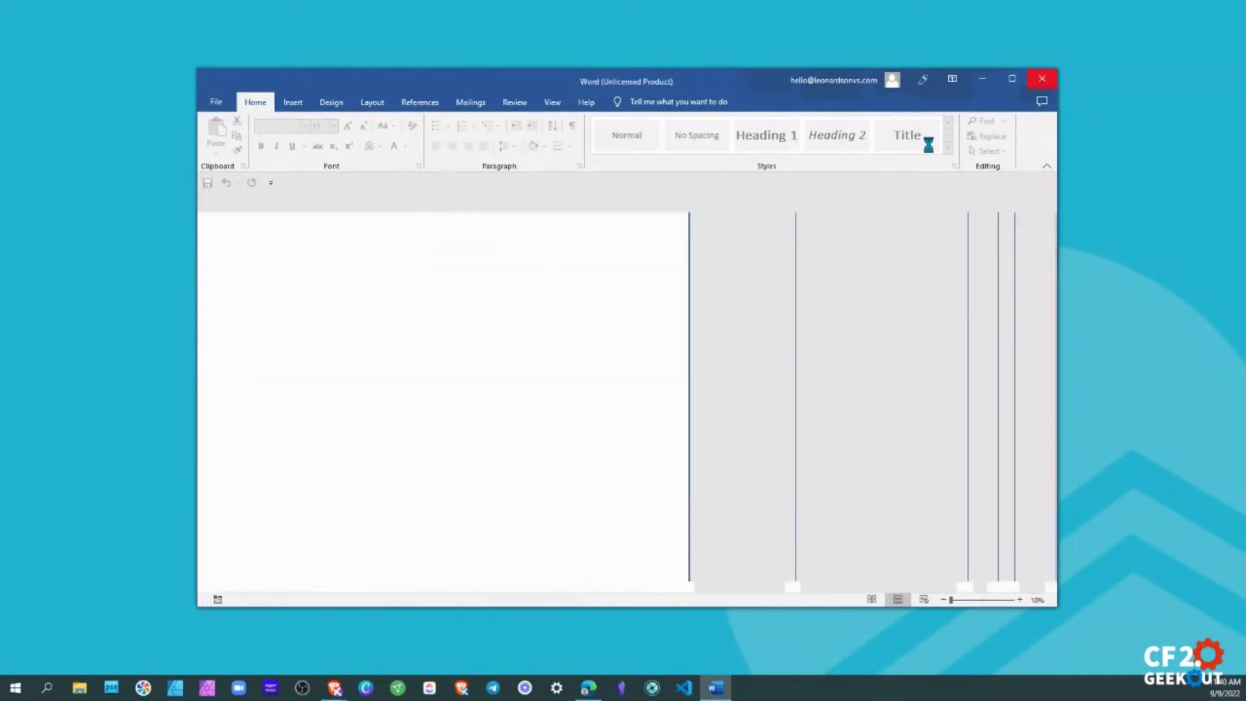
Create a new text document on the desktop, open it maximized in Notepad, and paste the copied address.
{"action": "right_click", "coordinate": [964, 123]}
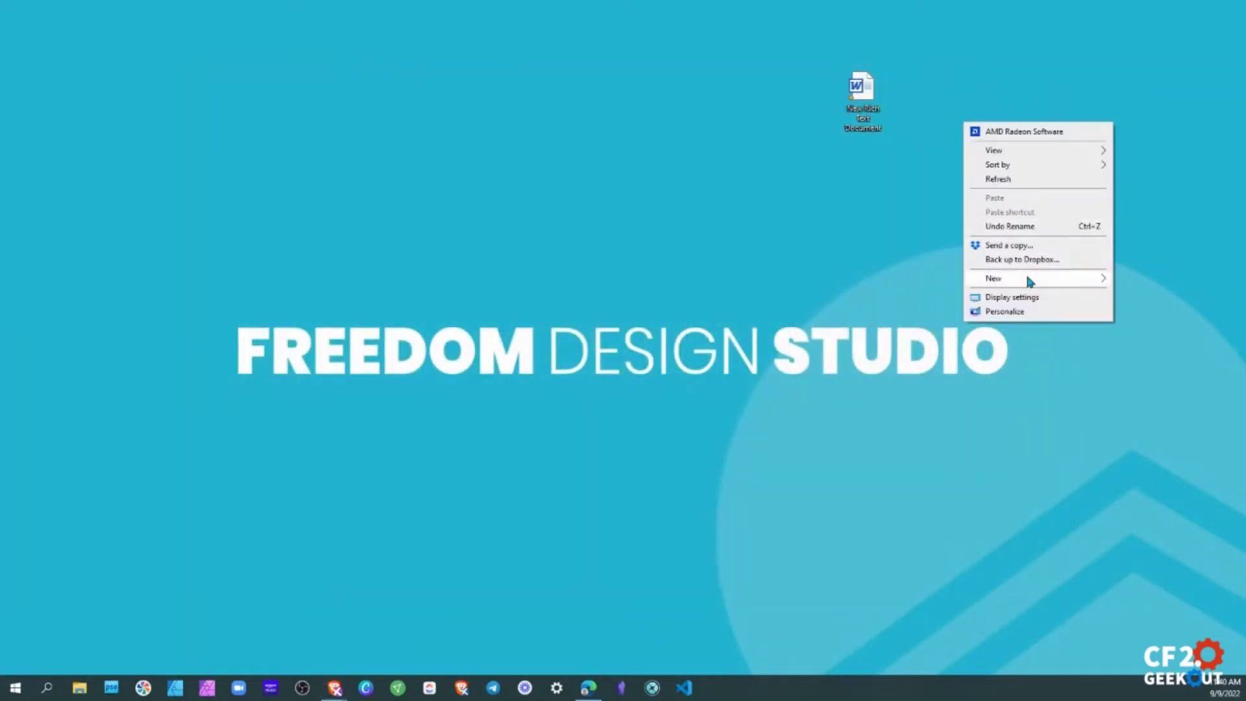
{"action": "mouse_move", "coordinate": [1025, 273]}
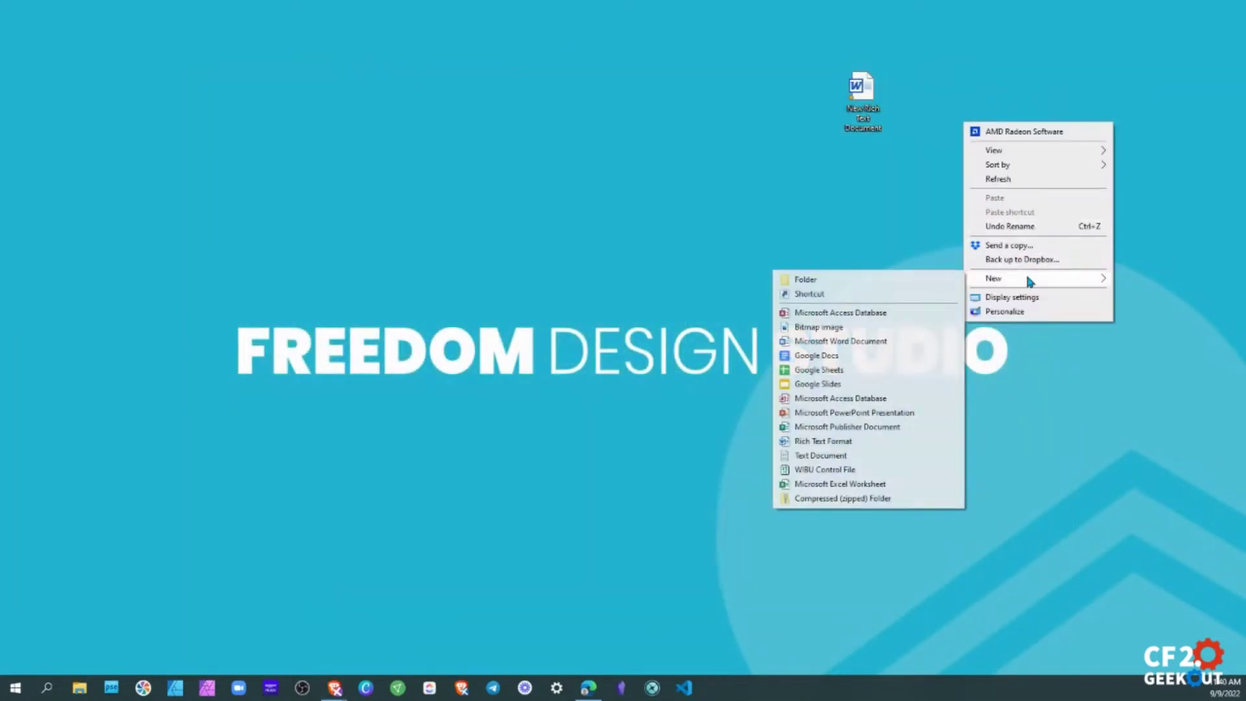
{"action": "left_click", "coordinate": [829, 456]}
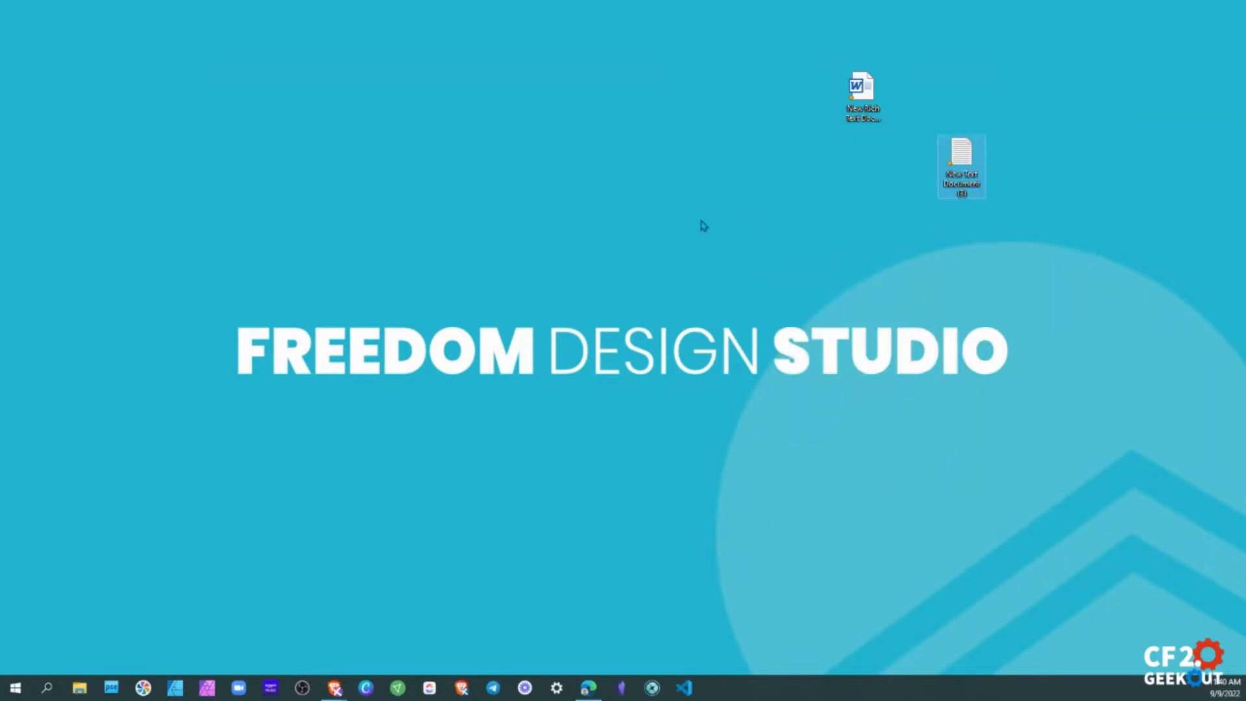
{"action": "double_click", "coordinate": [962, 153]}
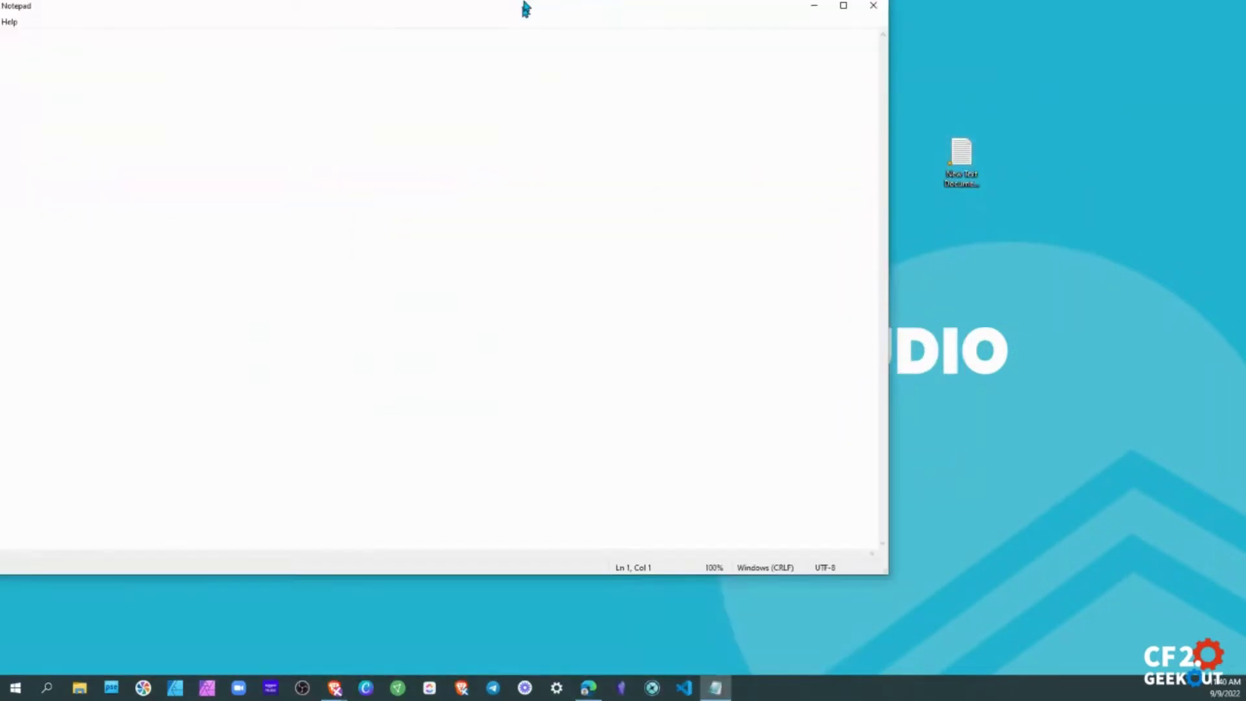
{"action": "double_click", "coordinate": [523, 6]}
{"action": "type", "text": "https://cf2point0geekout.myclickfunnels.com/account/teams/NJxbEv/edit"}
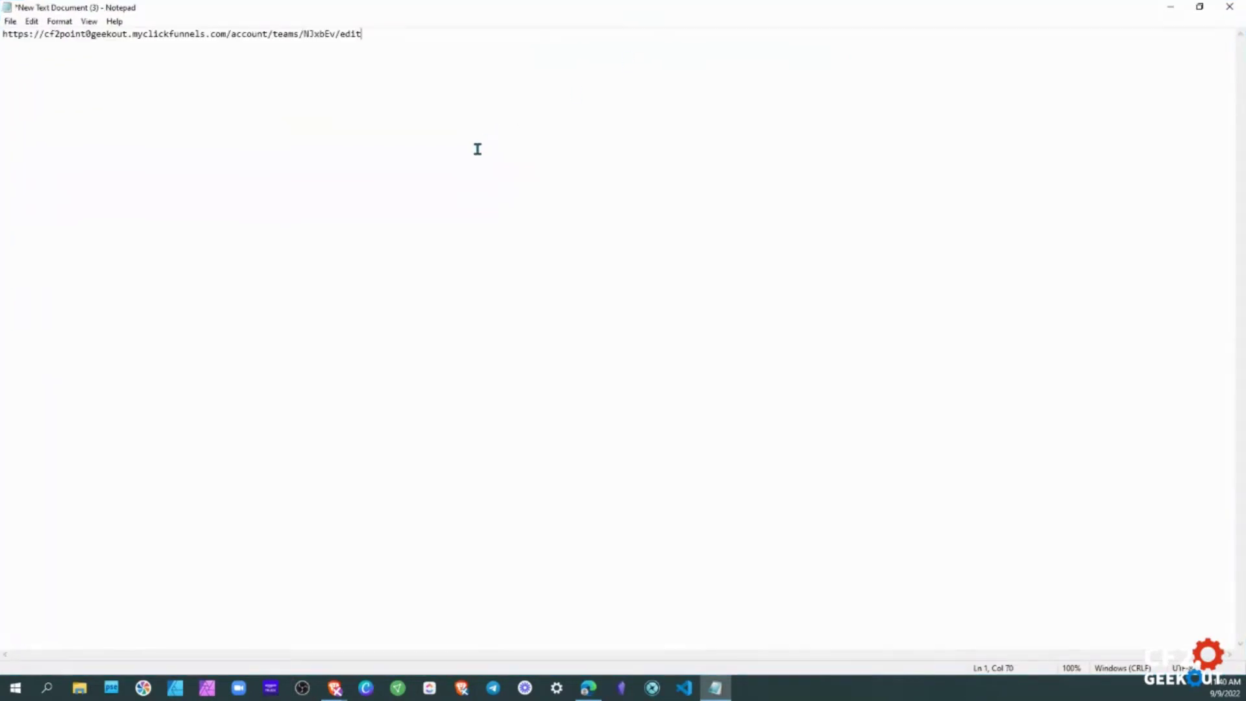
Zoom in on the Notepad text for easier reading.
{"action": "left_click_drag", "start_coordinate": [398, 37], "coordinate": [2, 34]}
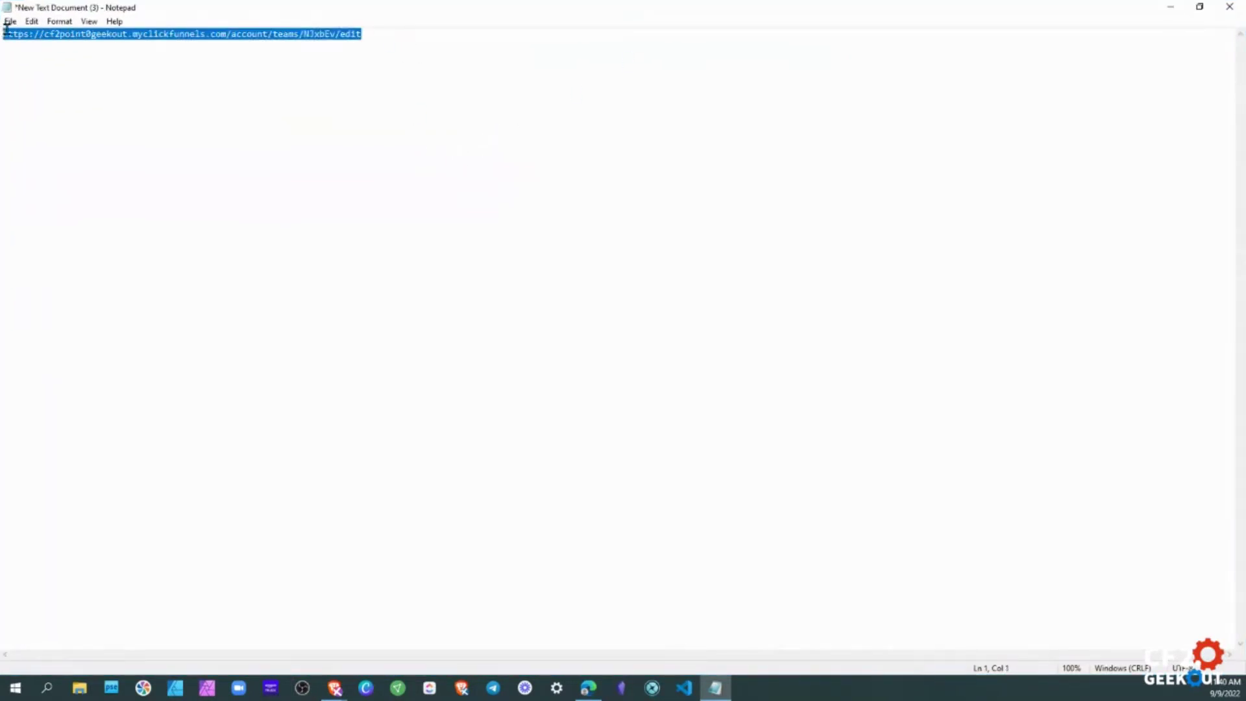
{"action": "left_click", "coordinate": [79, 21]}
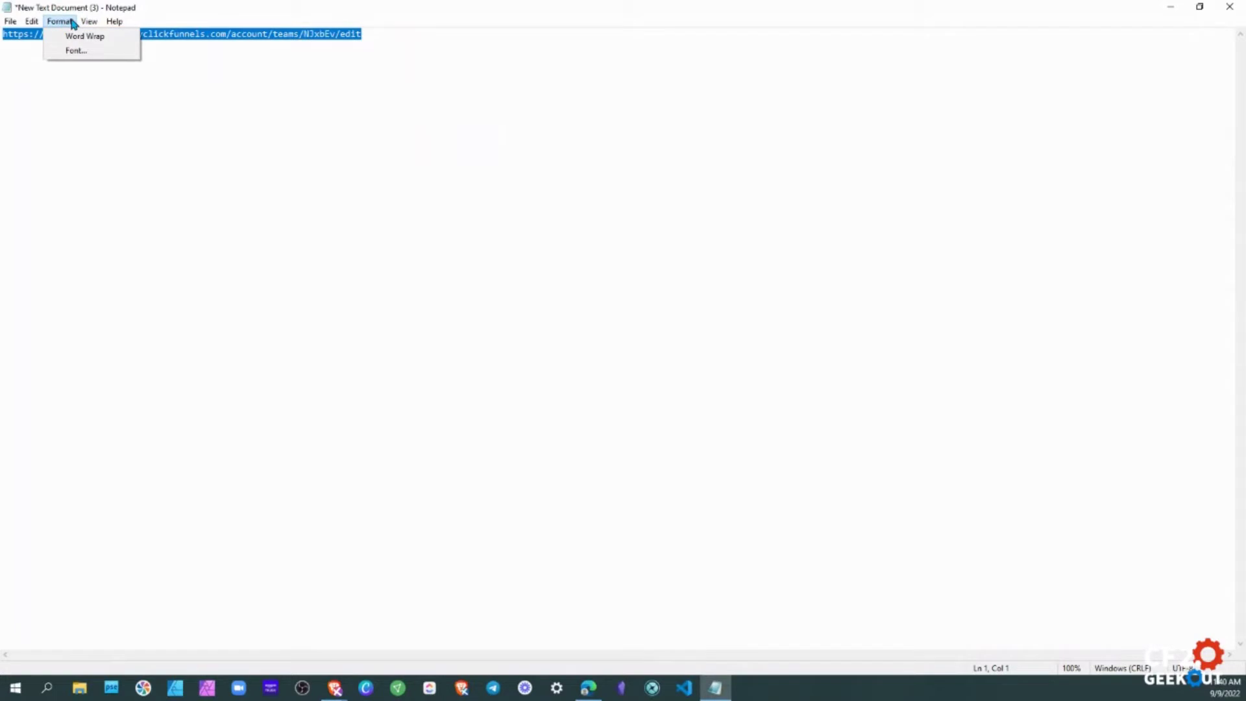
{"action": "left_click", "coordinate": [246, 73]}
{"action": "scroll", "coordinate": [247, 69], "scroll_direction": "up", "scroll_amount": 2}
{"action": "scroll", "coordinate": [247, 69], "scroll_direction": "up", "scroll_amount": 5}
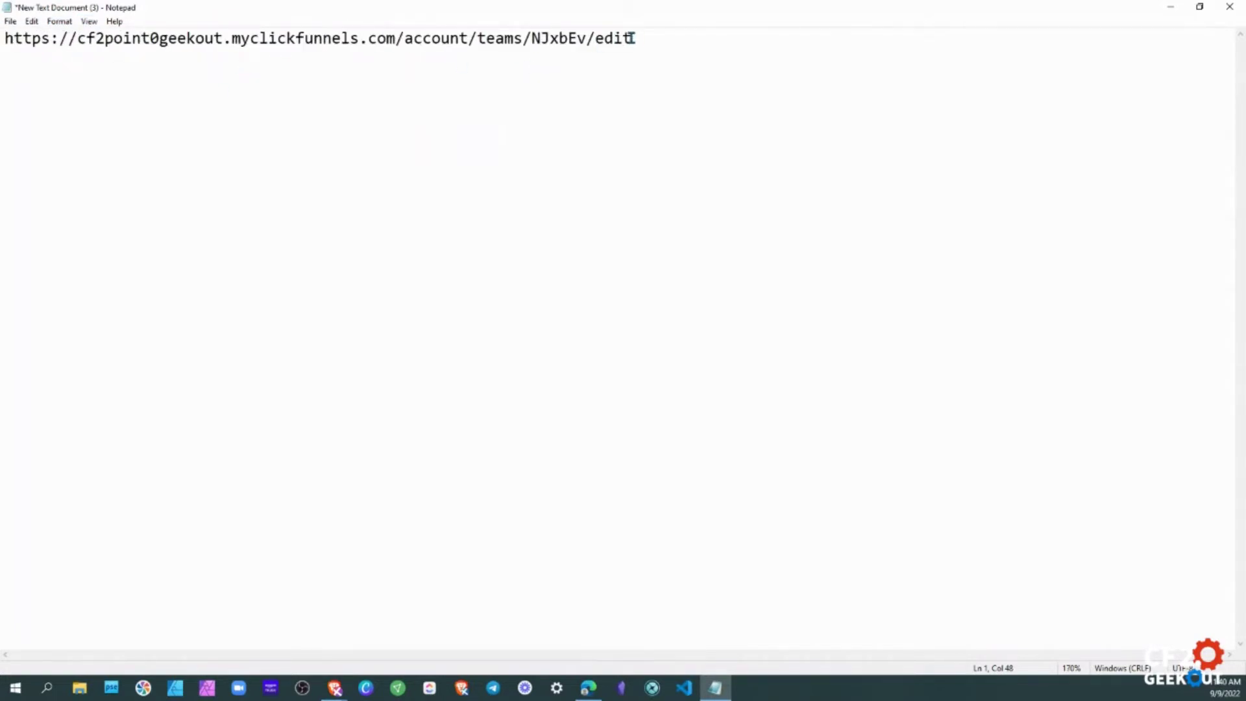
{"action": "left_click_drag", "start_coordinate": [644, 38], "coordinate": [531, 41]}
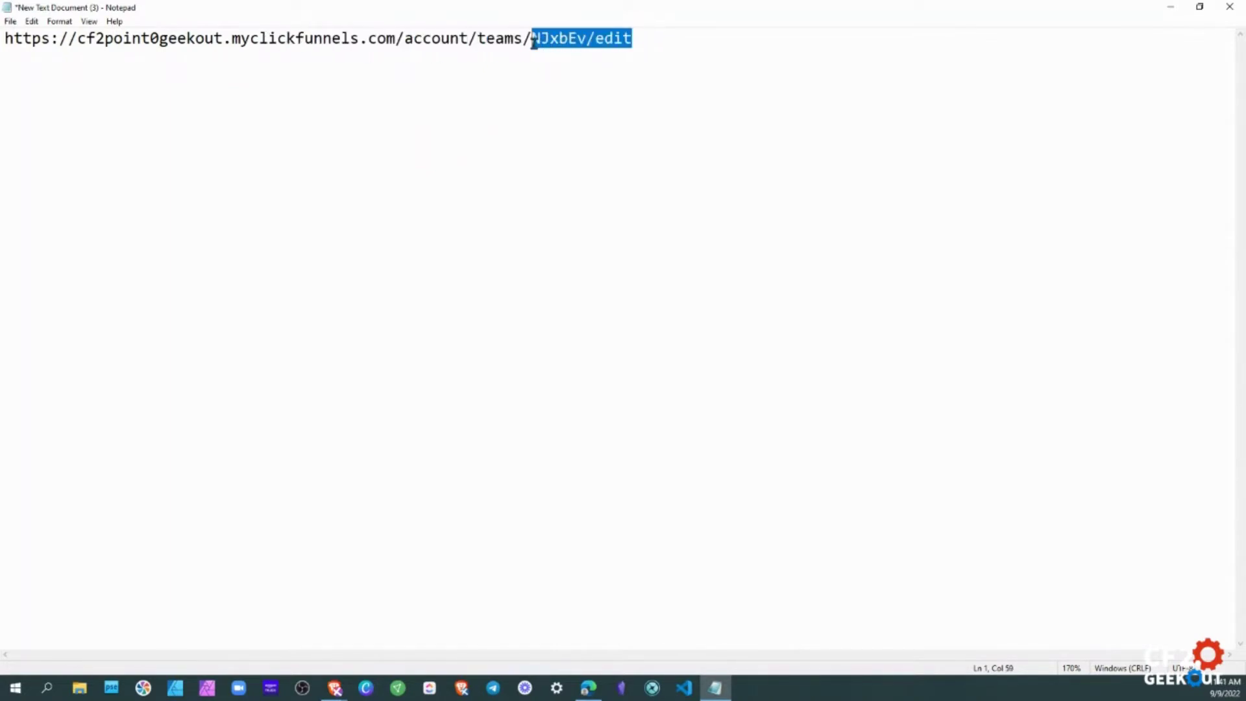
{"action": "left_click", "coordinate": [468, 40]}
{"action": "double_click", "coordinate": [480, 38]}
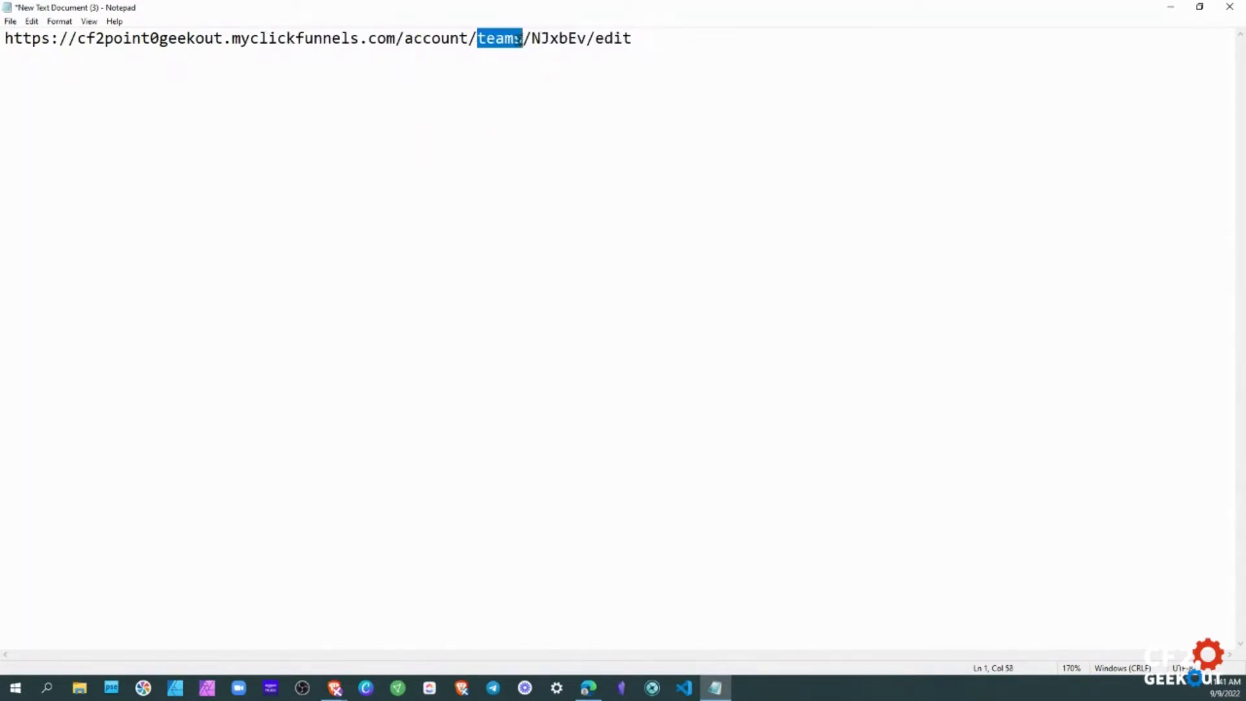
{"action": "type", "text": "works"}
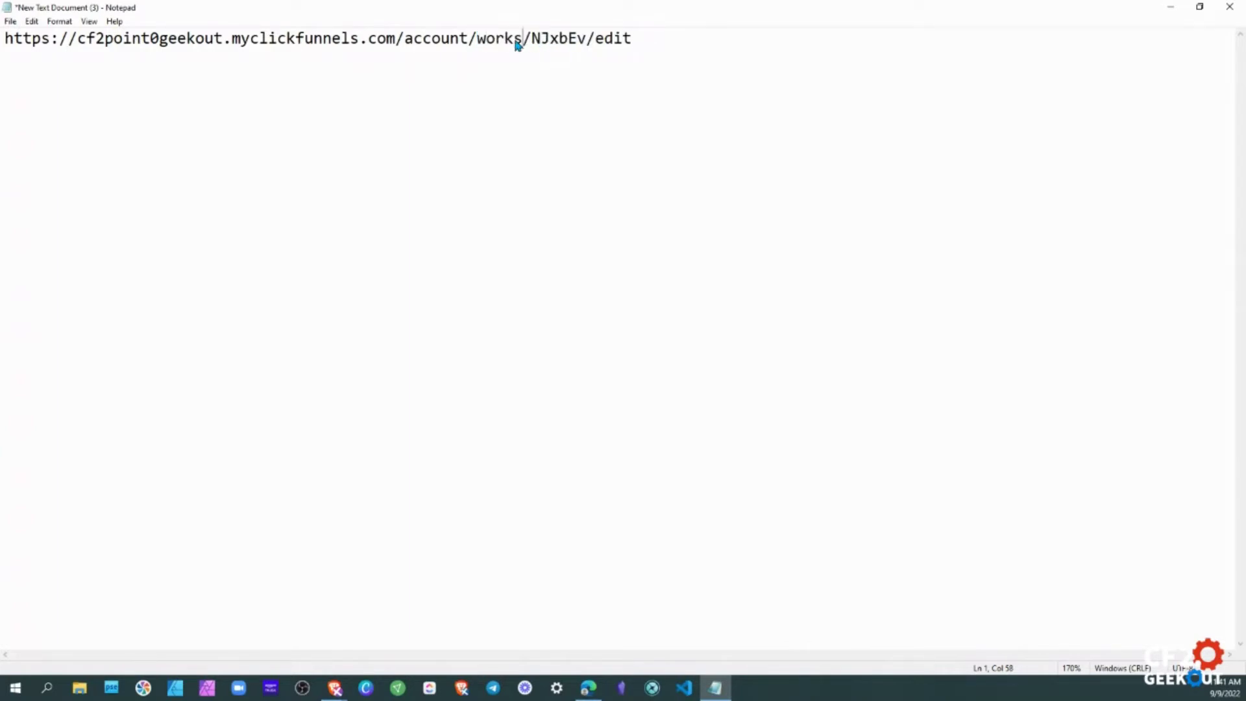
{"action": "type", "text": "paces"}
{"action": "left_click_drag", "start_coordinate": [715, 40], "coordinate": [477, 44]}
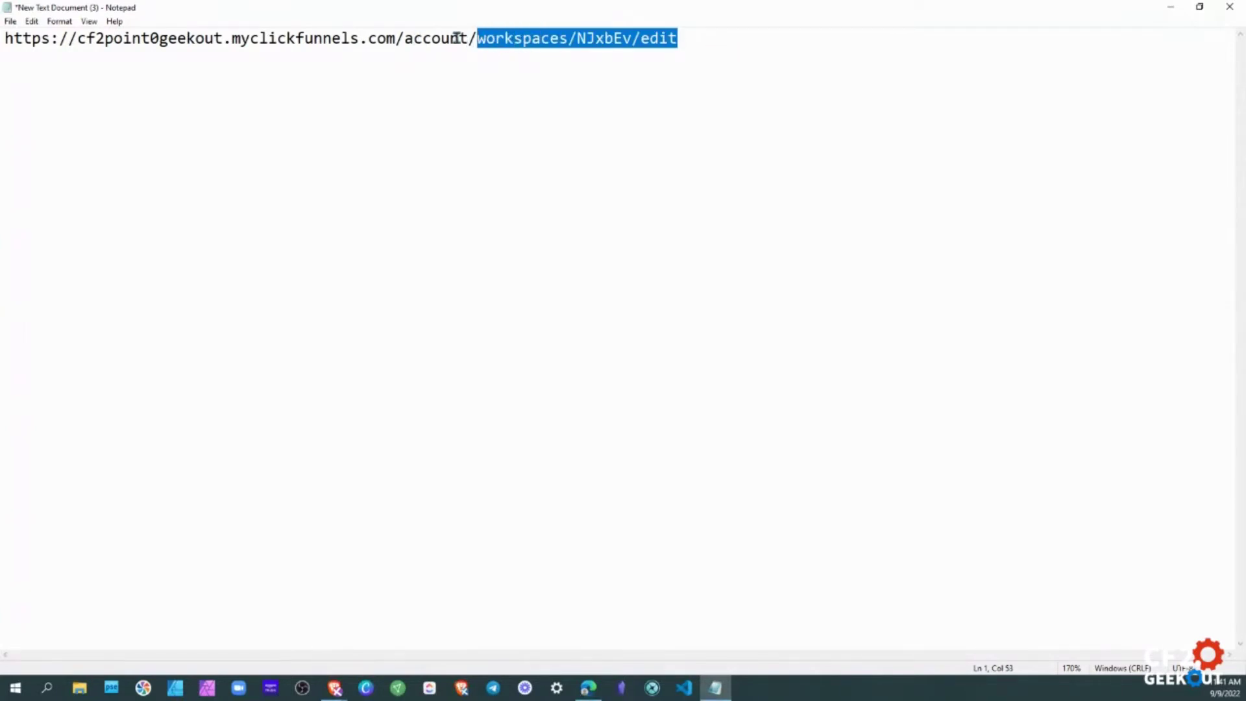
{"action": "type", "text": "teams"}
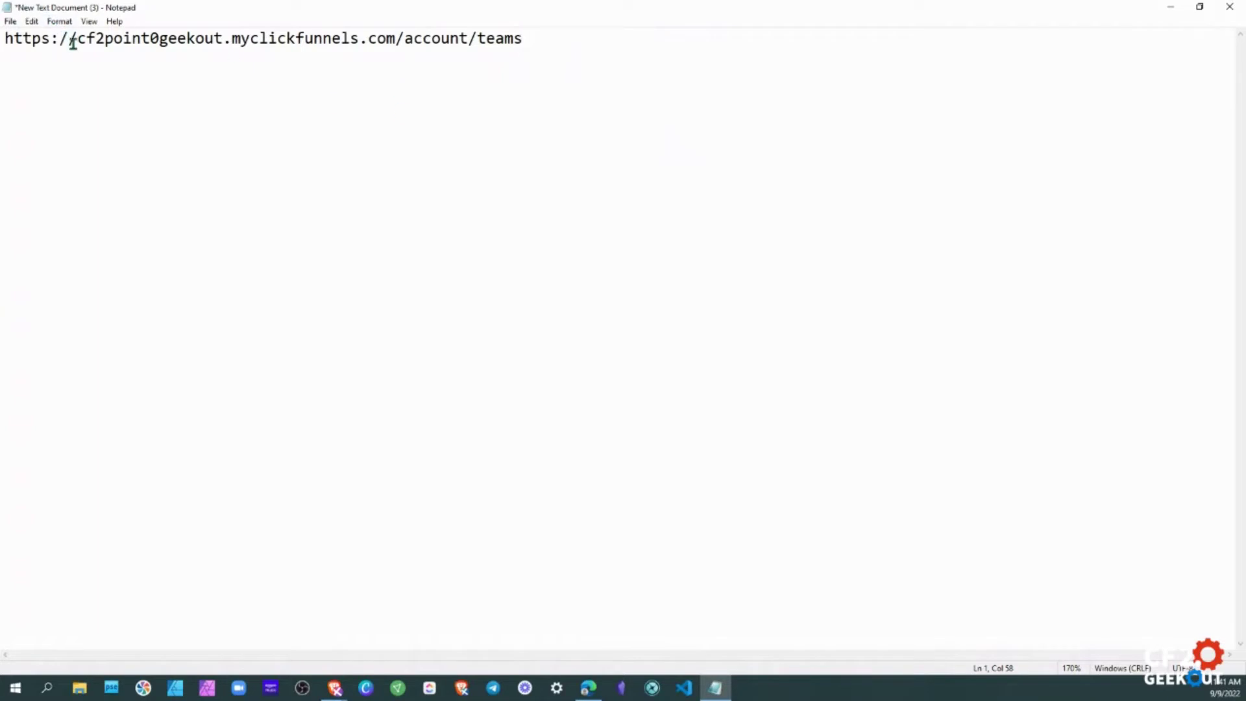
{"action": "left_click_drag", "start_coordinate": [79, 41], "coordinate": [362, 40]}
{"action": "left_click", "coordinate": [385, 41]}
{"action": "left_click", "coordinate": [514, 40]}
Shrink Notepad to a smaller window, move it up and left, and bring the browser back.
{"action": "left_click_drag", "start_coordinate": [1122, 13], "coordinate": [1226, 184]}
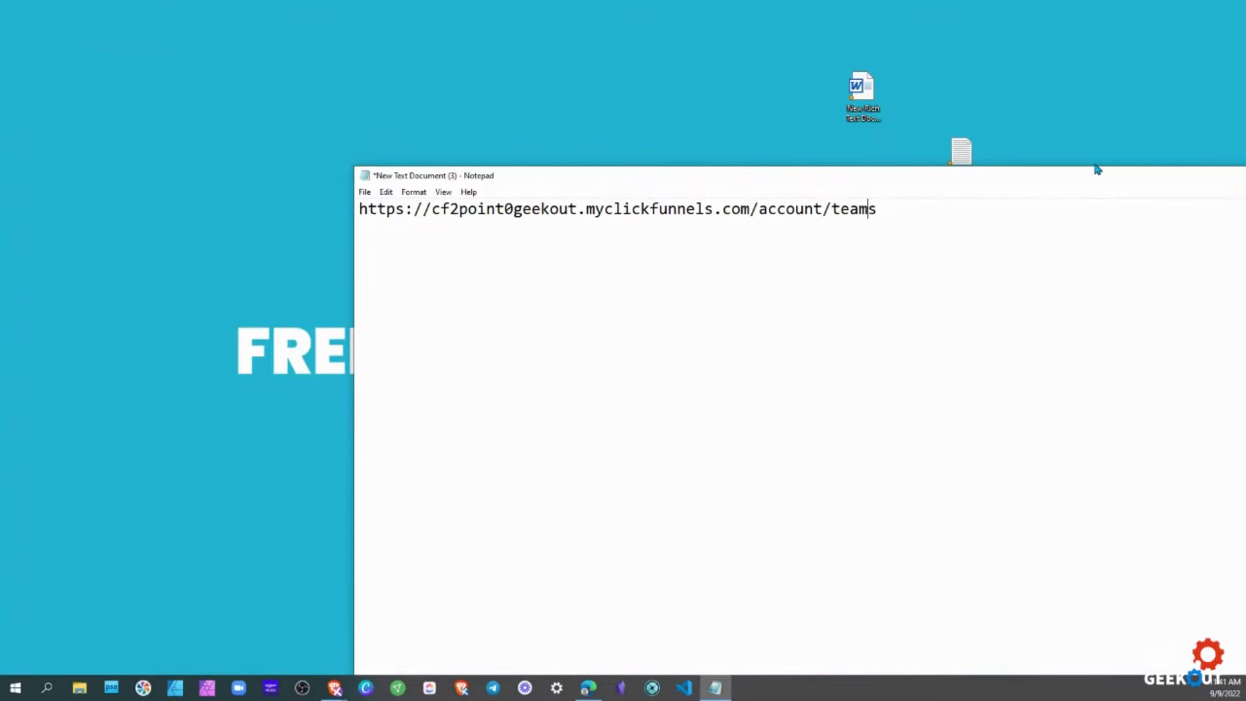
{"action": "left_click_drag", "start_coordinate": [976, 185], "coordinate": [862, 166]}
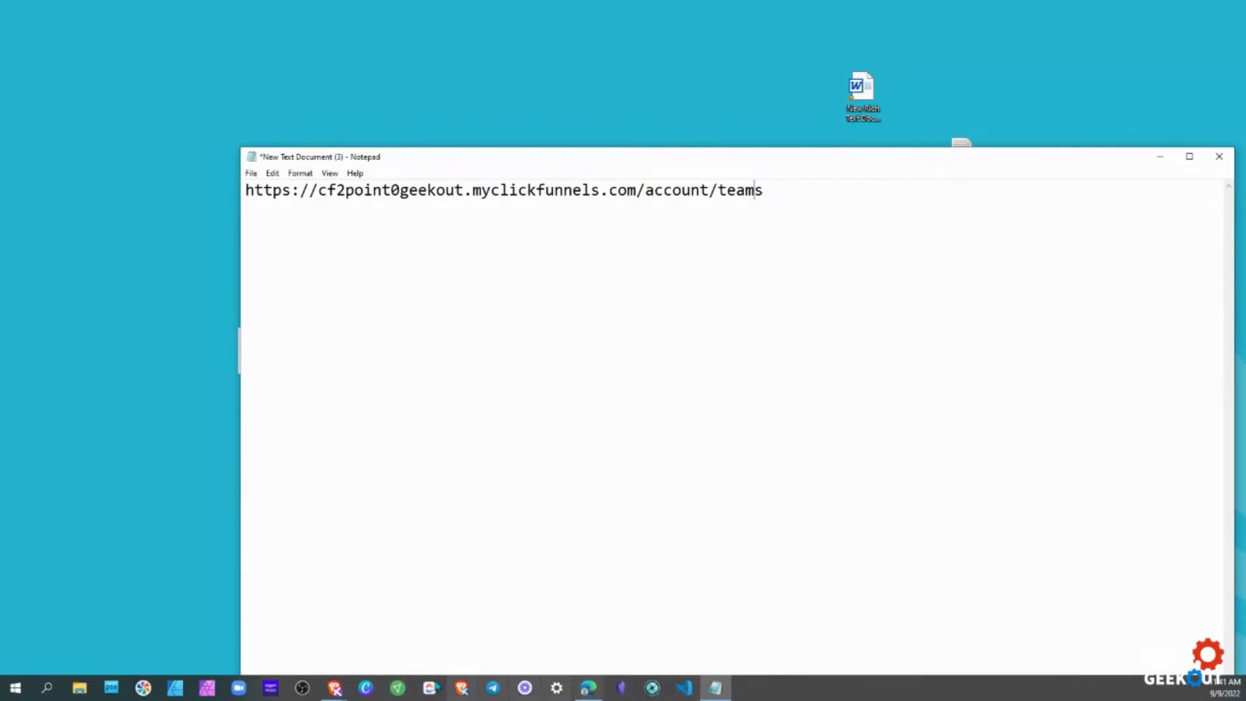
{"action": "left_click", "coordinate": [588, 689]}
Replace the workspace part of the address with 'teams' to load the team dashboard, then zoom to 150%.
{"action": "scroll", "coordinate": [548, 281], "scroll_direction": "up", "scroll_amount": 3}
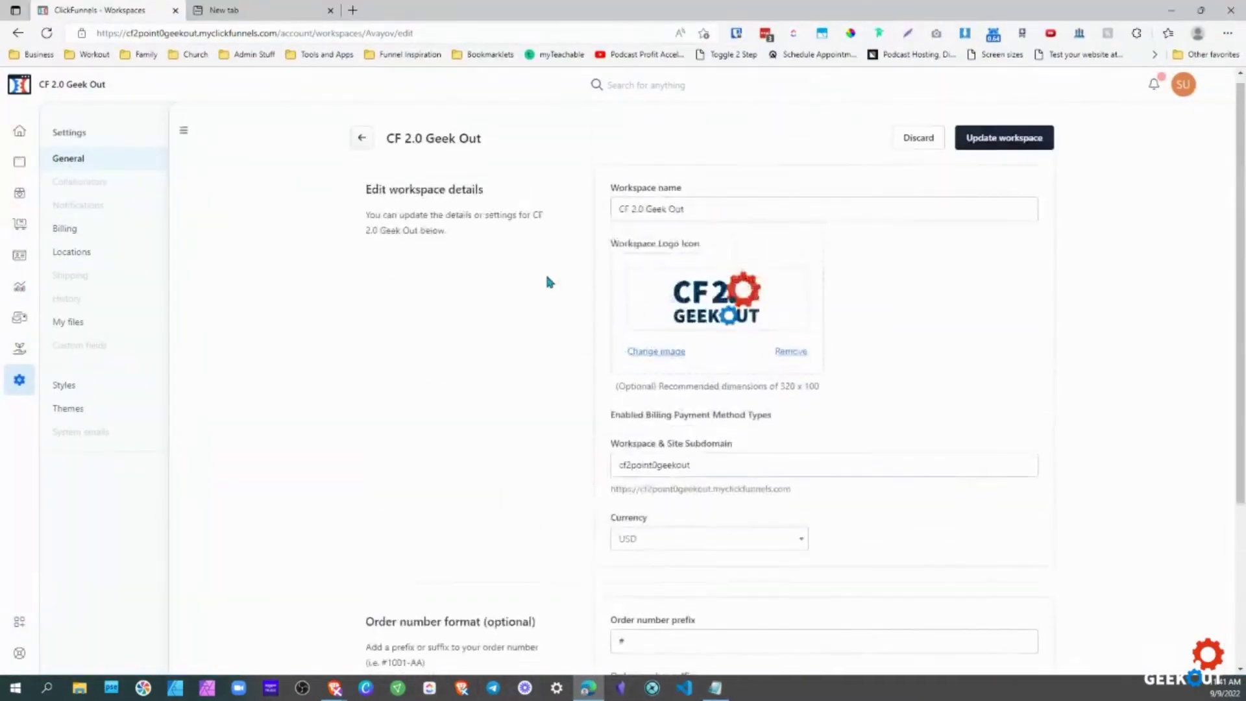
{"action": "left_click_drag", "start_coordinate": [414, 33], "coordinate": [316, 34]}
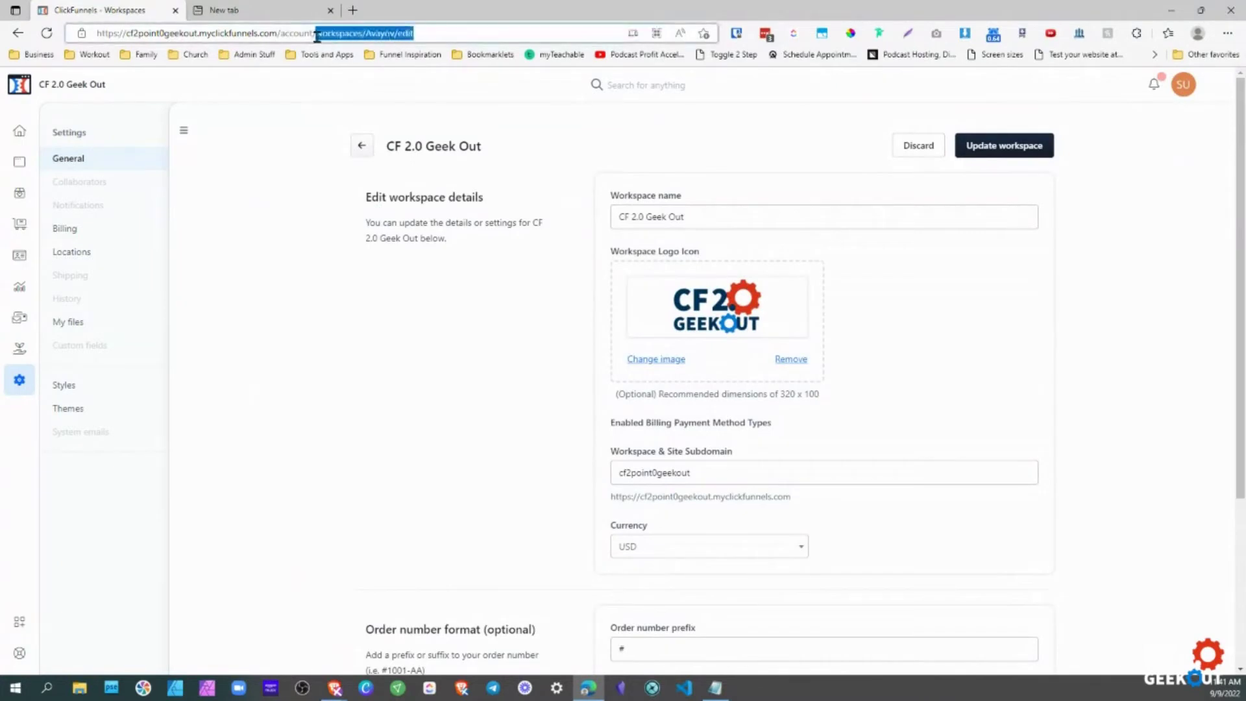
{"action": "type", "text": "teams"}
{"action": "key", "text": "Return"}
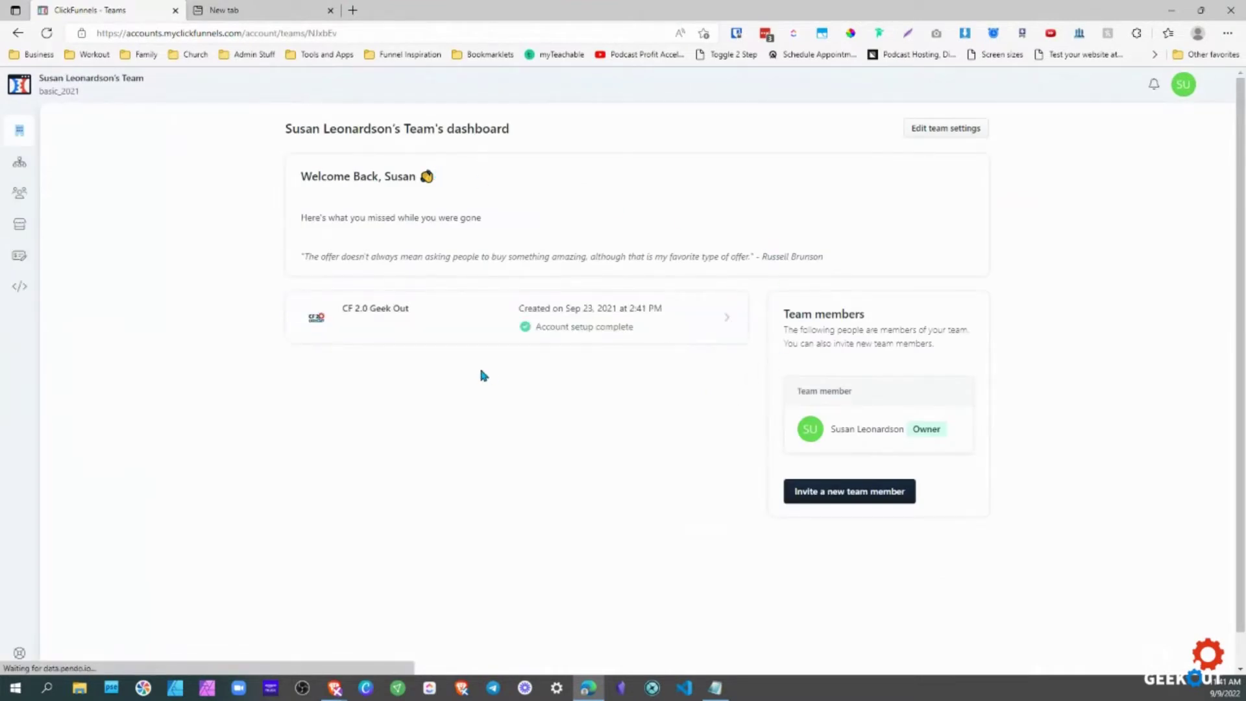
{"action": "left_click", "coordinate": [423, 339]}
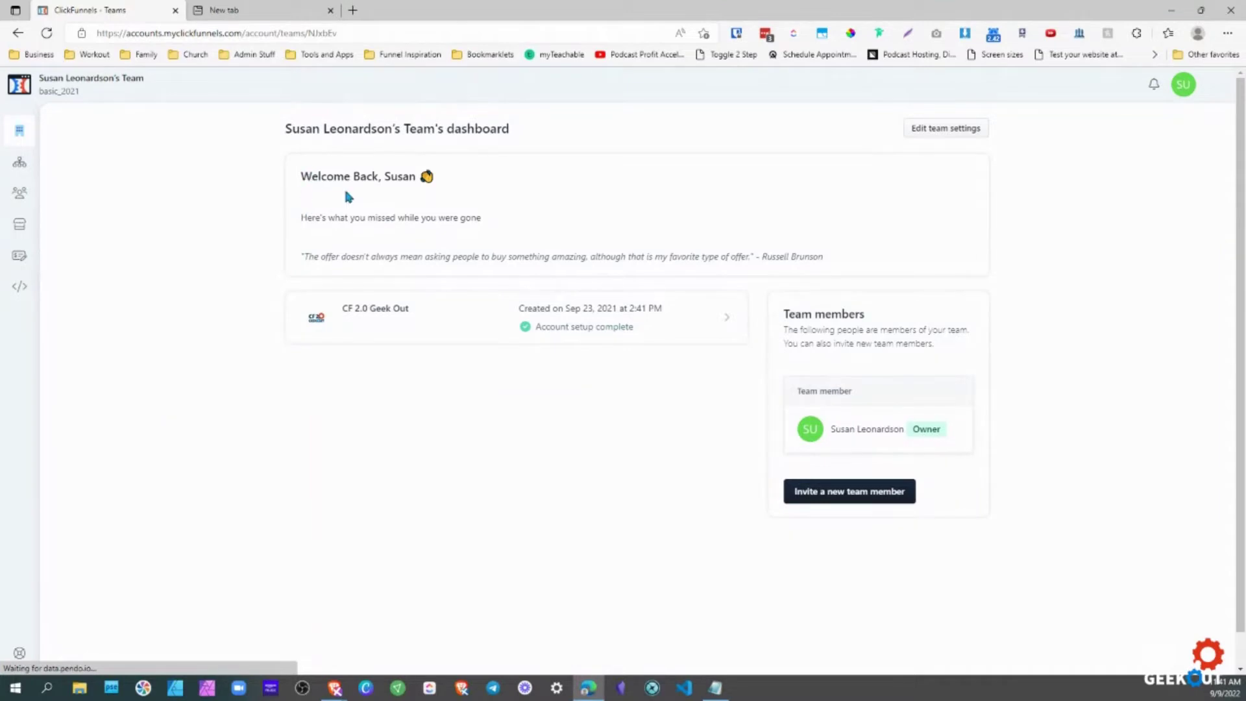
{"action": "key", "text": "ctrl+plus"}
{"action": "key", "text": "ctrl+plus"}
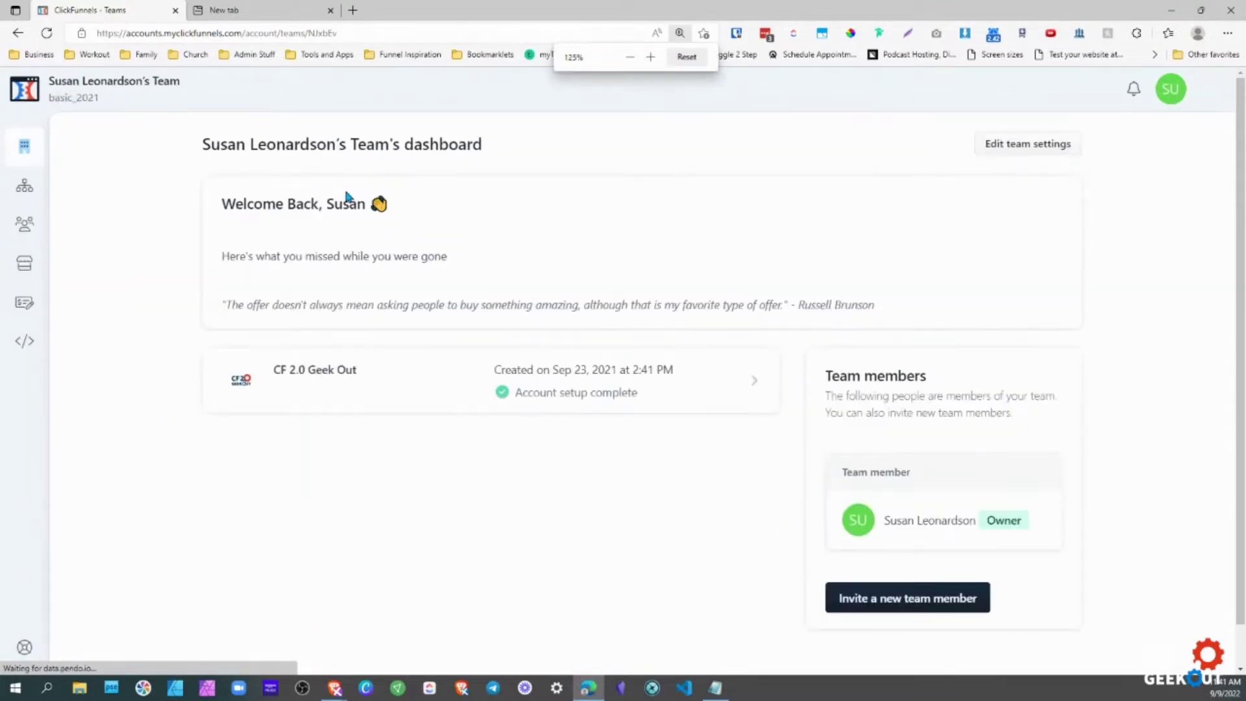
{"action": "key", "text": "ctrl+plus"}
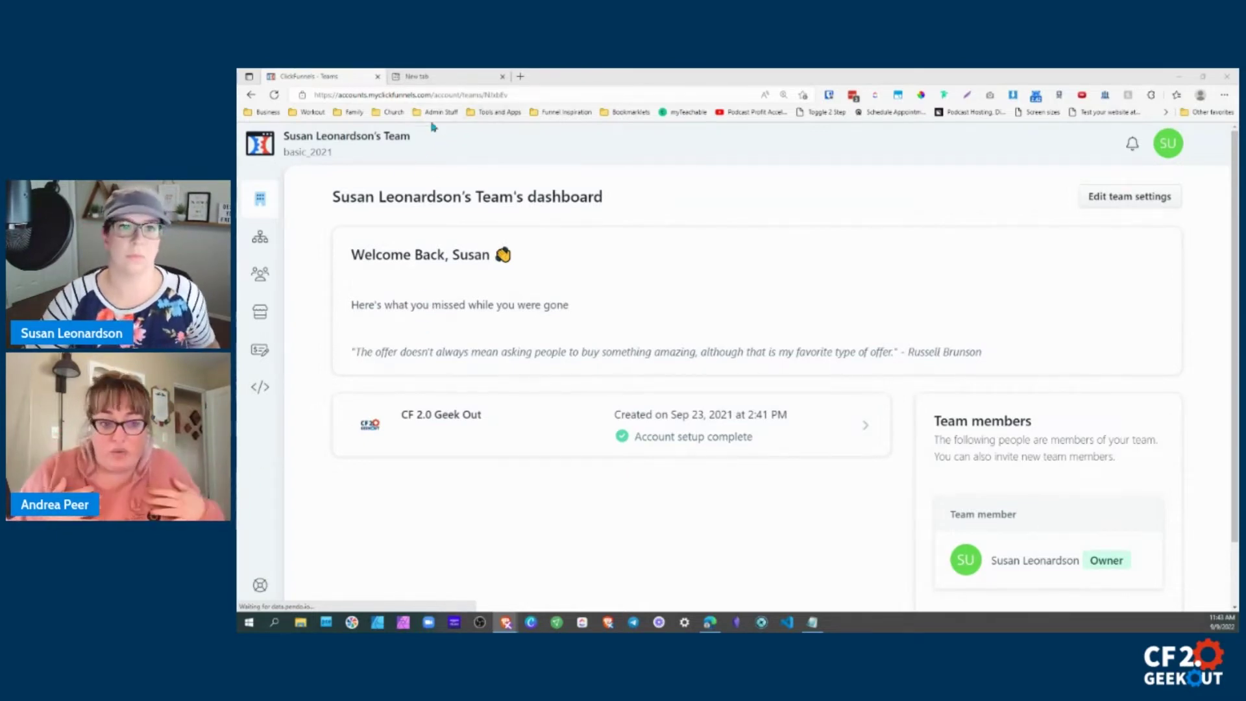
Copy the CF 2.0 Geek Out link from the team switcher and load it in the new tab.
{"action": "left_click", "coordinate": [324, 143]}
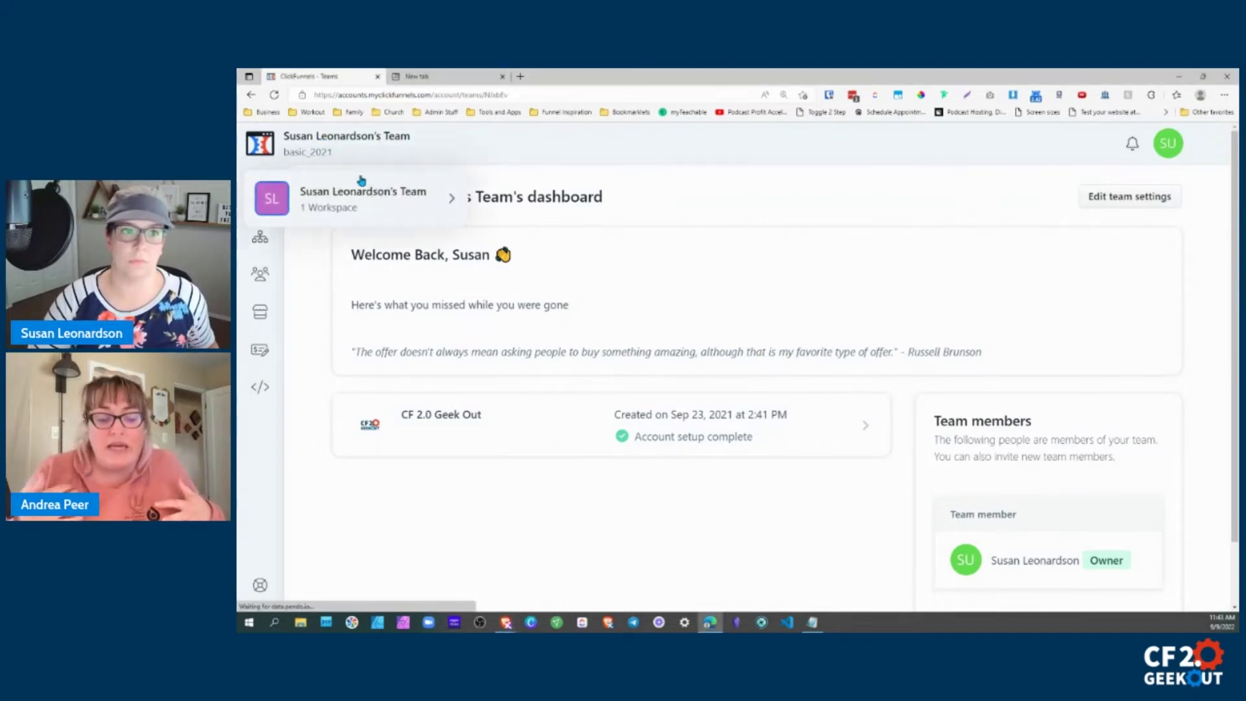
{"action": "mouse_move", "coordinate": [452, 198]}
{"action": "right_click", "coordinate": [552, 199]}
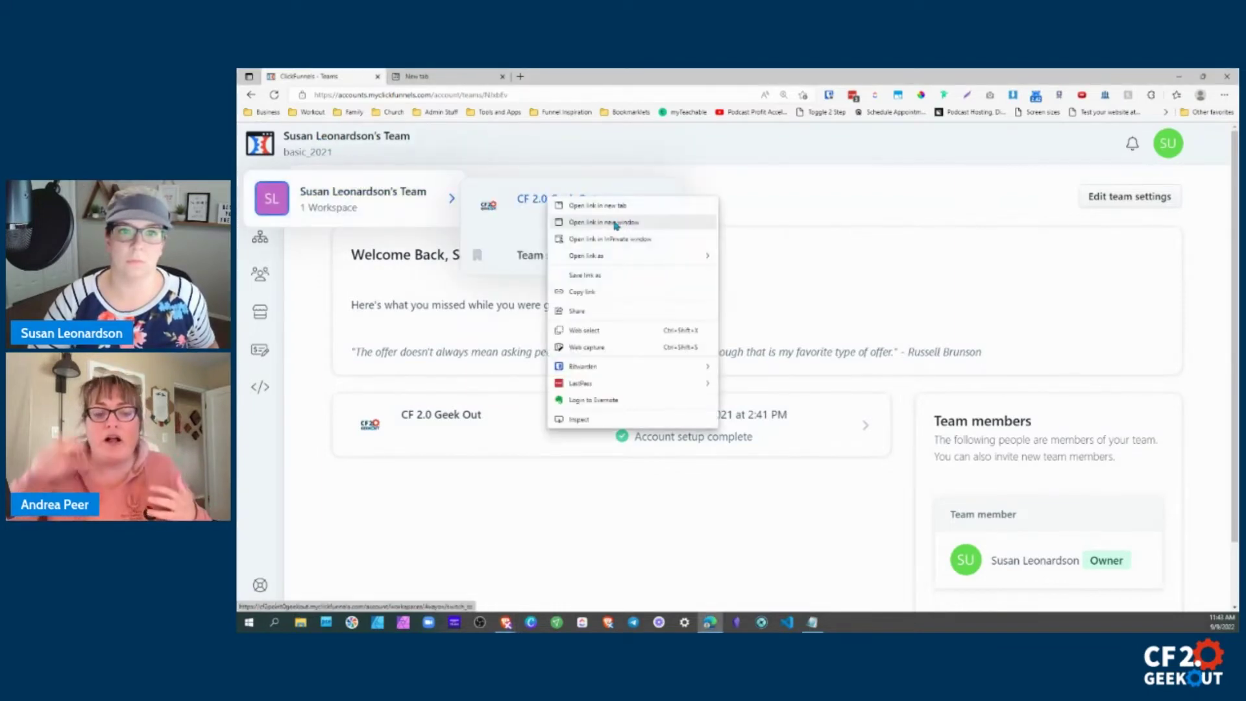
{"action": "left_click", "coordinate": [606, 291]}
{"action": "left_click", "coordinate": [422, 76]}
{"action": "left_click", "coordinate": [473, 95]}
{"action": "type", "text": "https://cf2point0geekout.myclickfunnels.com/account/workspaces/Avayov/switch_to"}
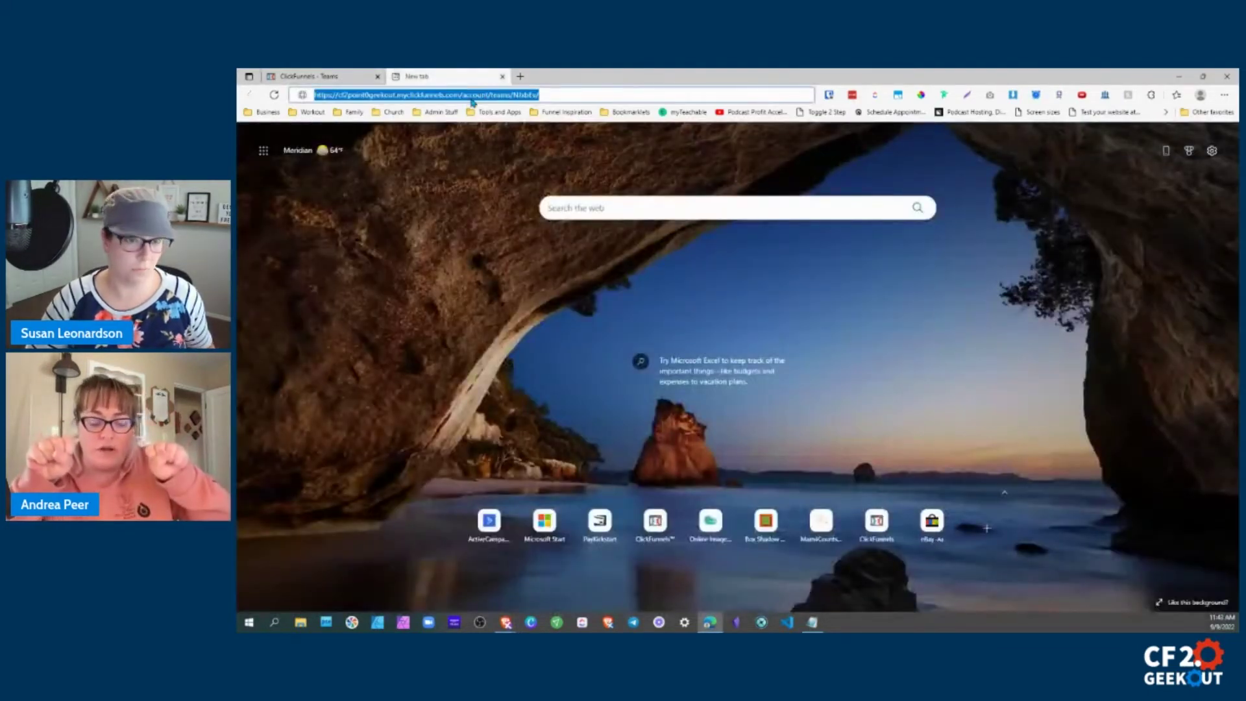
{"action": "key", "text": "Return"}
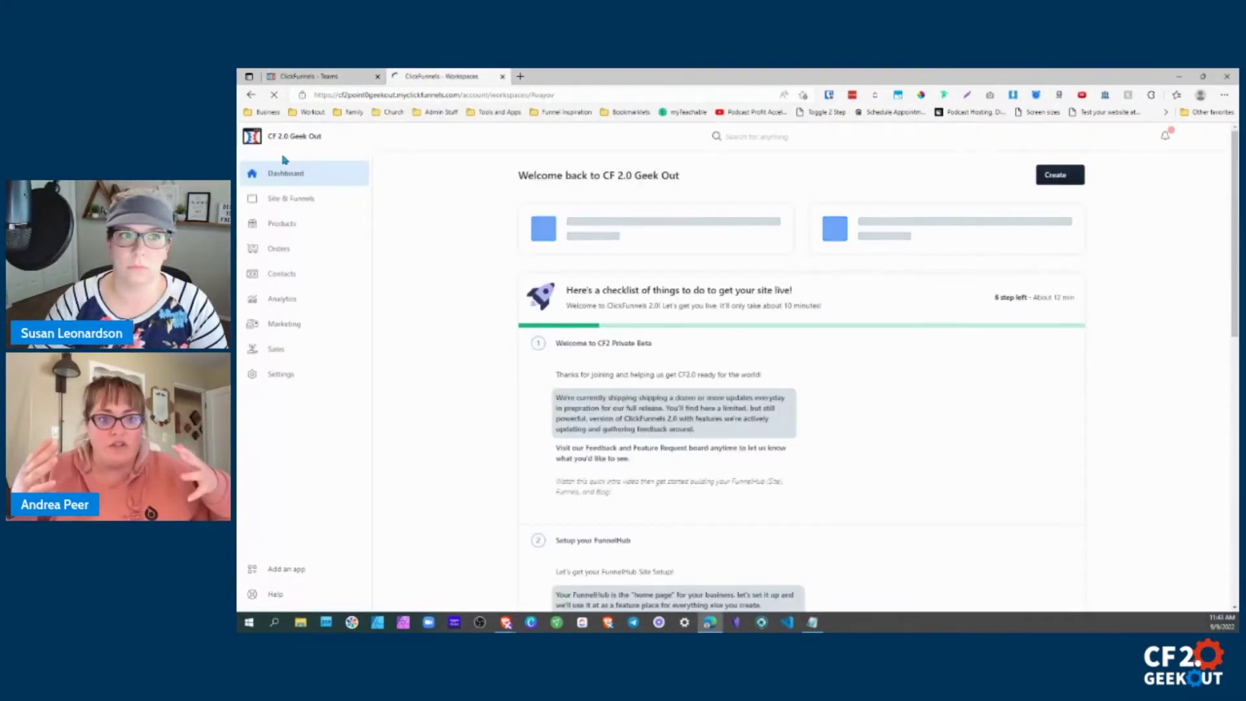
Open Team settings from the team switcher in a new tab.
{"action": "left_click", "coordinate": [292, 137]}
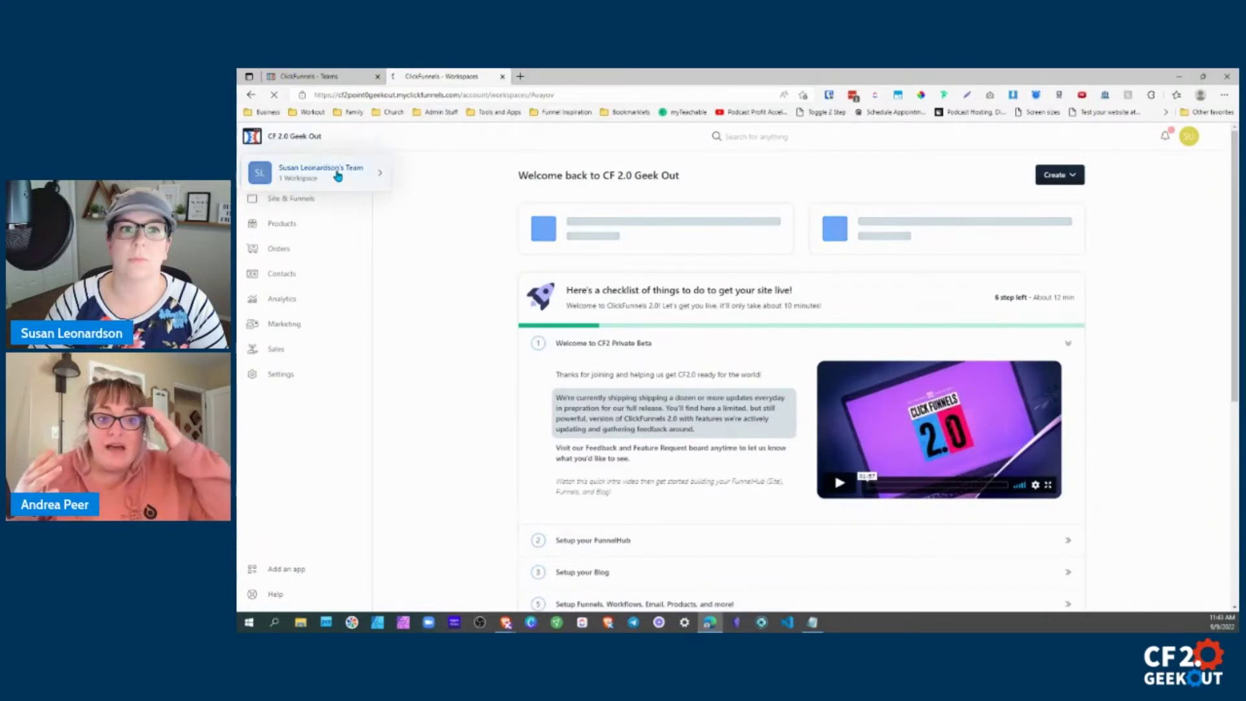
{"action": "mouse_move", "coordinate": [364, 172]}
{"action": "left_click", "coordinate": [438, 211]}
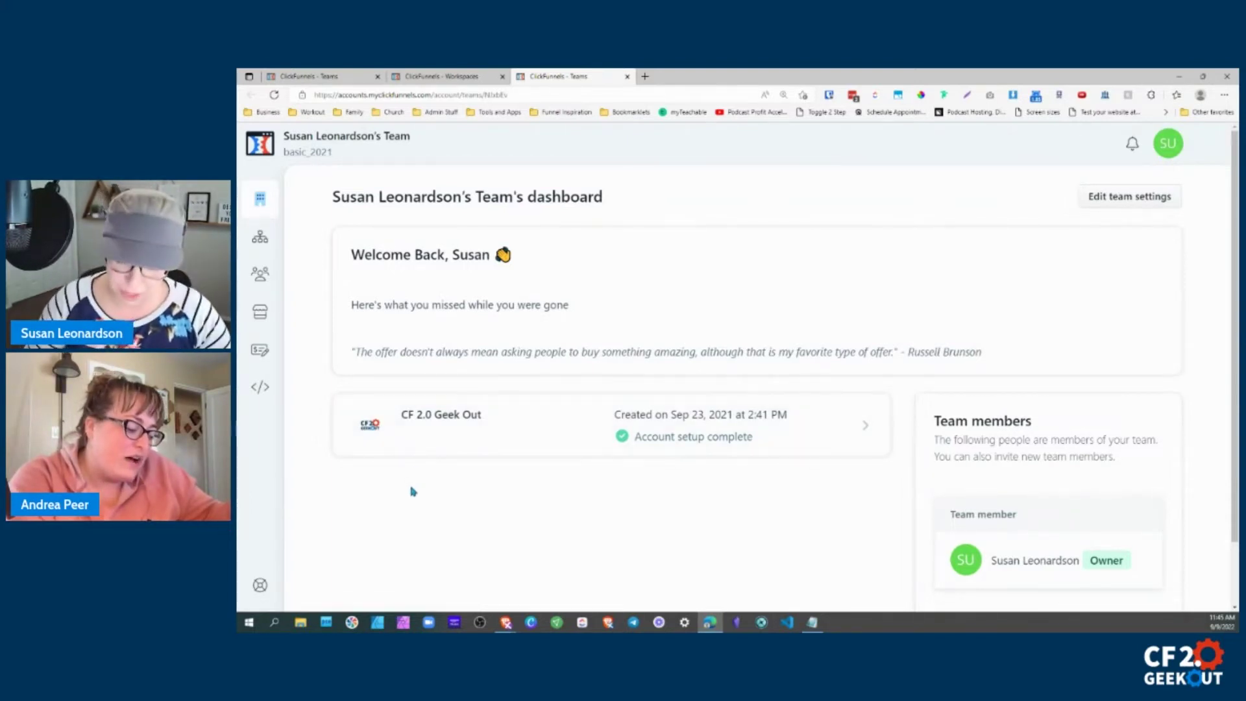
Open Team settings from the workspace dashboard, then close the two duplicate Teams tabs.
{"action": "left_click", "coordinate": [434, 77]}
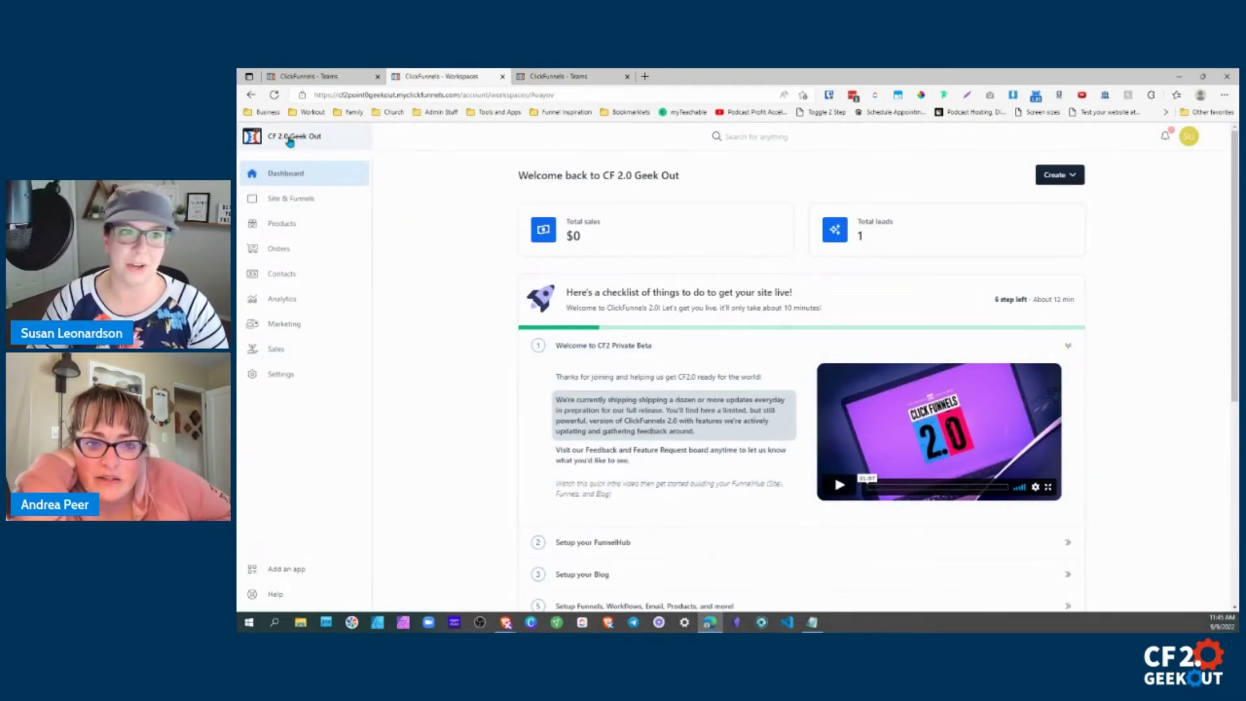
{"action": "mouse_move", "coordinate": [289, 138]}
{"action": "mouse_move", "coordinate": [344, 172]}
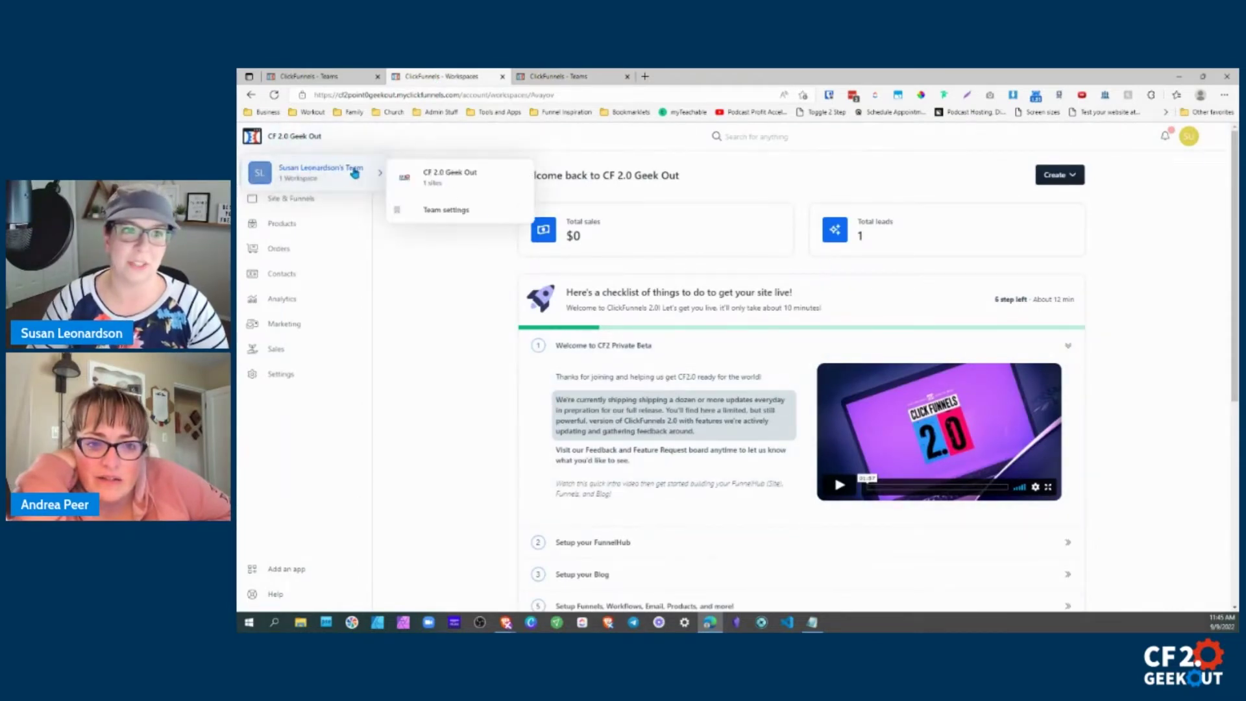
{"action": "left_click", "coordinate": [454, 210]}
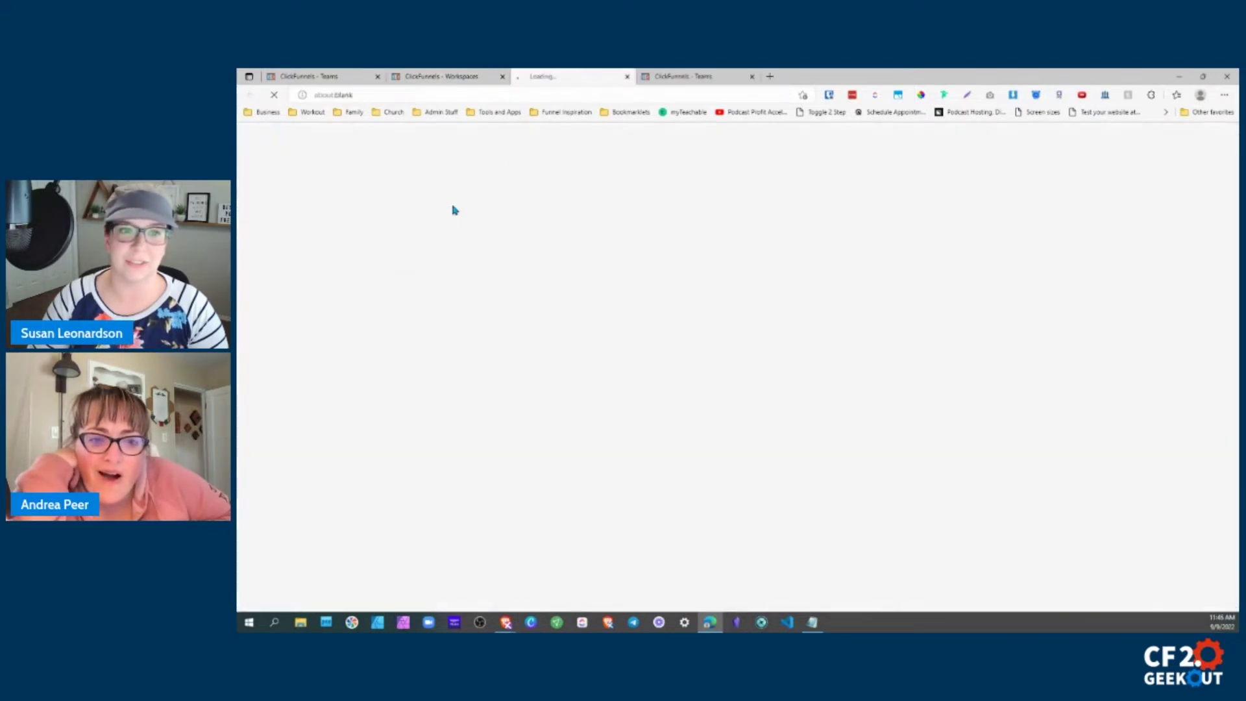
{"action": "left_click", "coordinate": [753, 76]}
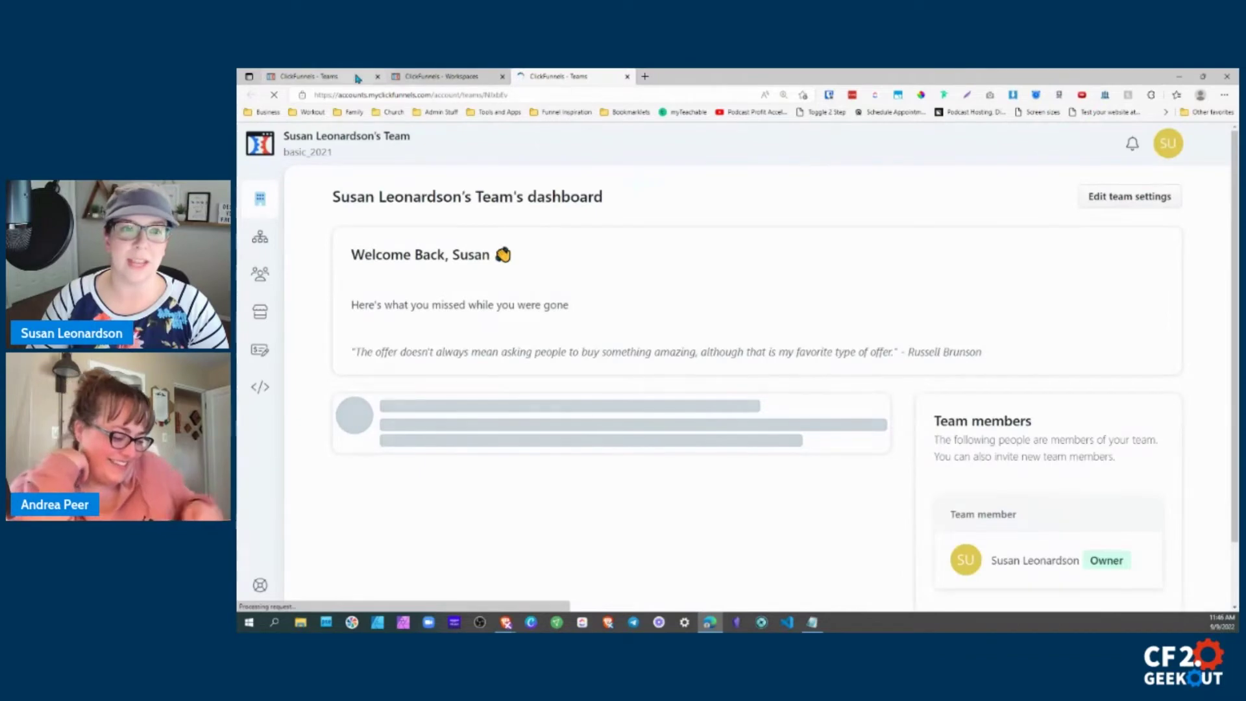
{"action": "left_click", "coordinate": [627, 76]}
On the first team tab, reopen the team and workspace switcher showing the team's workspaces.
{"action": "left_click", "coordinate": [320, 78]}
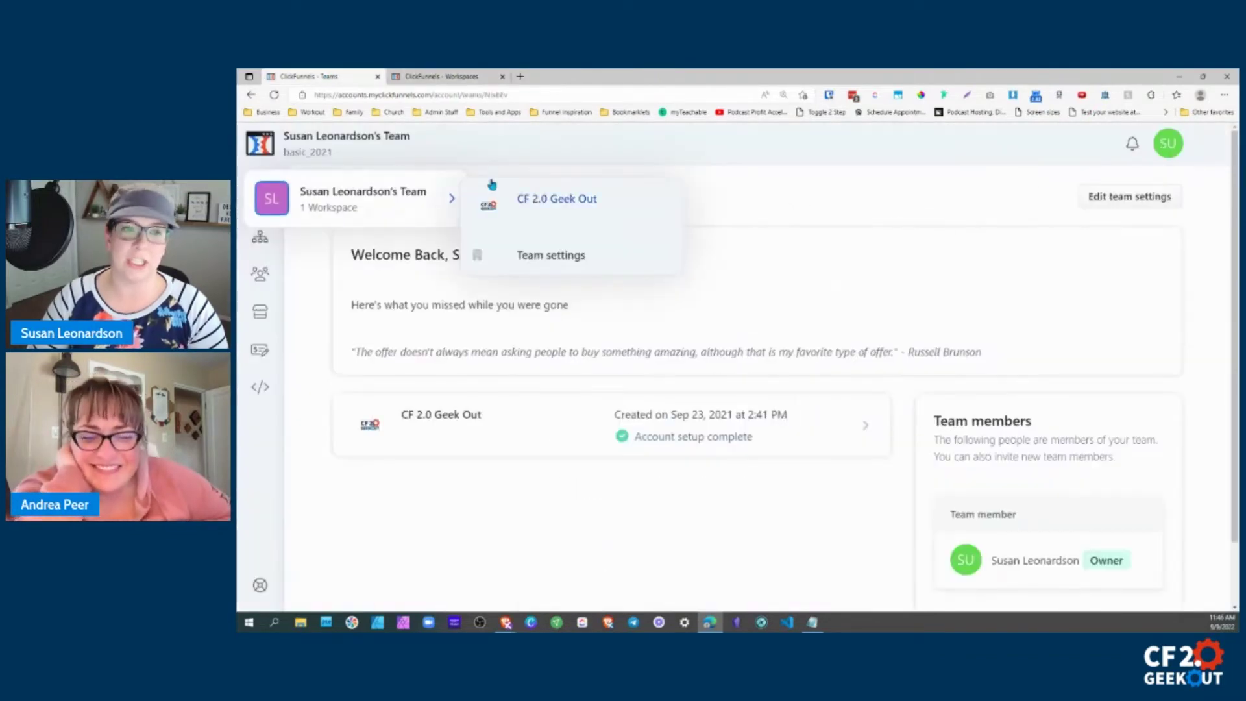
{"action": "left_click", "coordinate": [823, 198]}
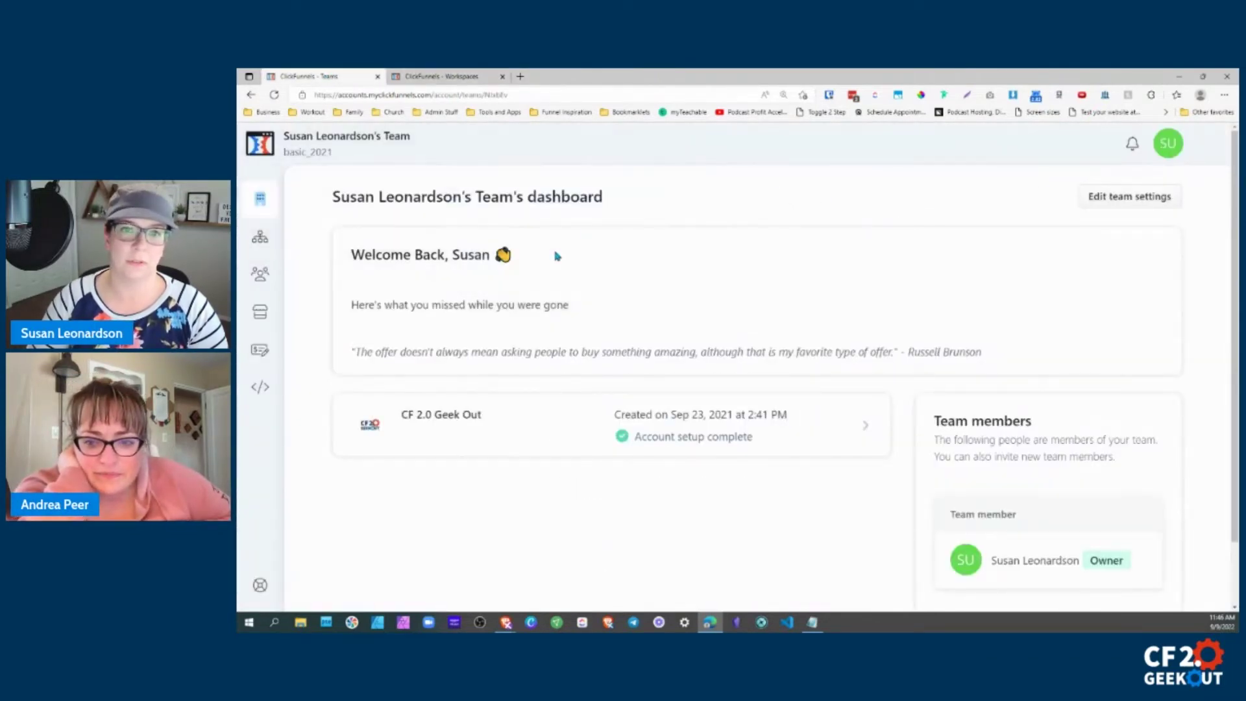
{"action": "left_click", "coordinate": [296, 146]}
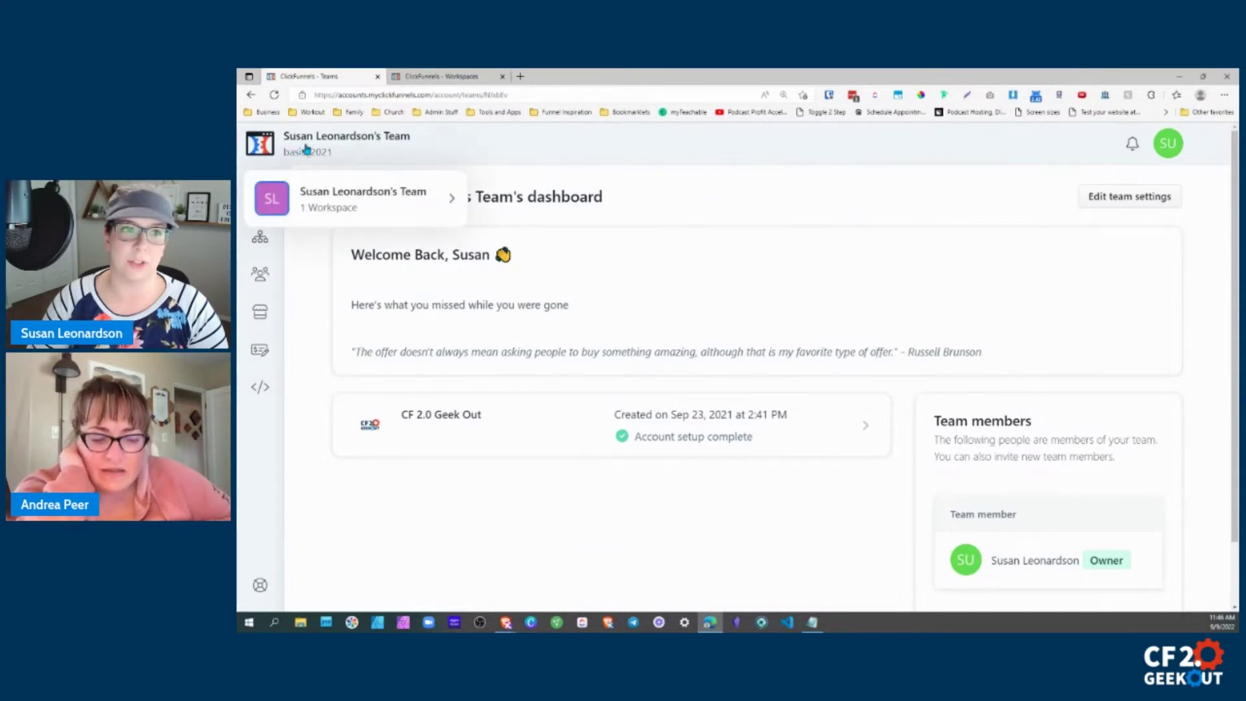
{"action": "left_click", "coordinate": [356, 195]}
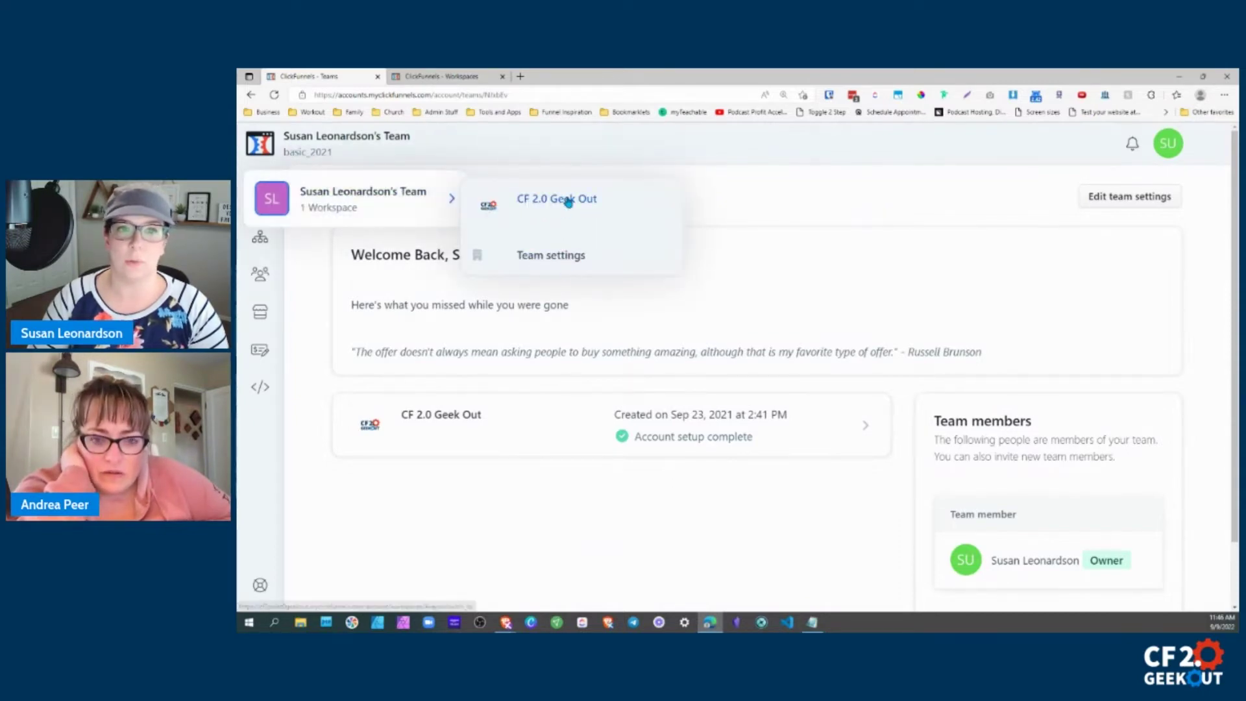
Load CF 2.0 Geek Out in the first tab, put team settings in a second tab, then return to the team dashboard.
{"action": "left_click", "coordinate": [567, 199]}
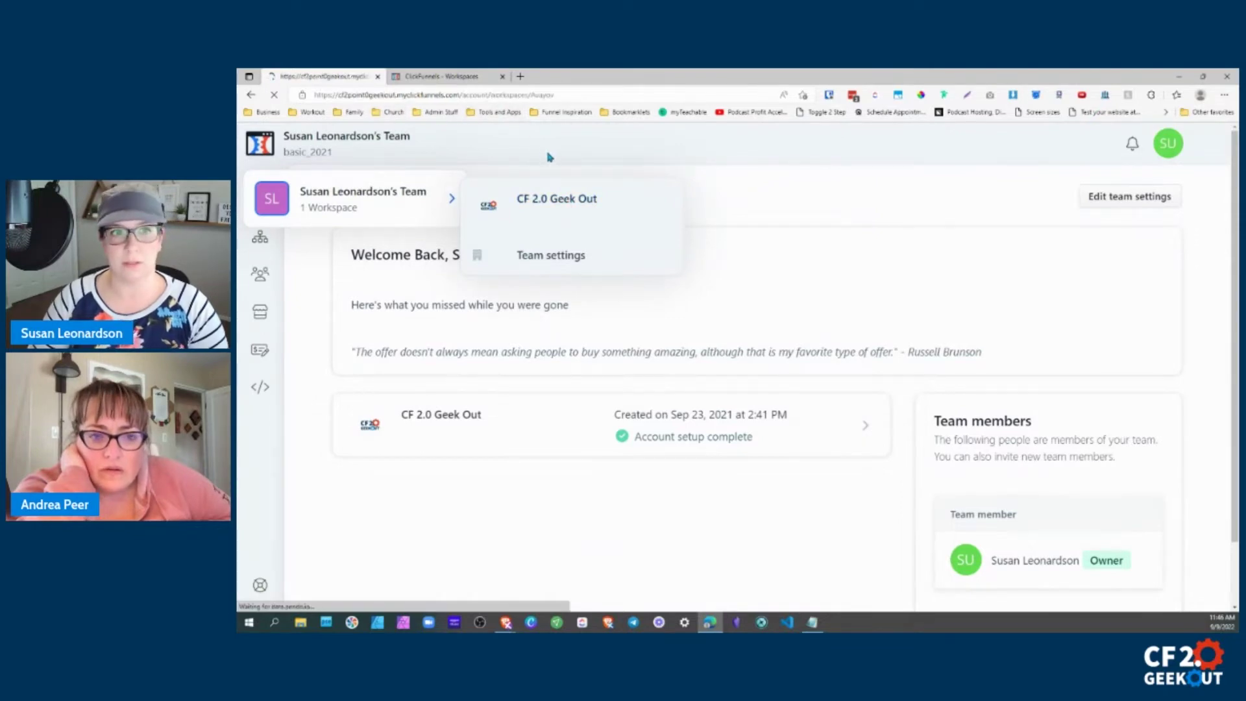
{"action": "left_click", "coordinate": [501, 76]}
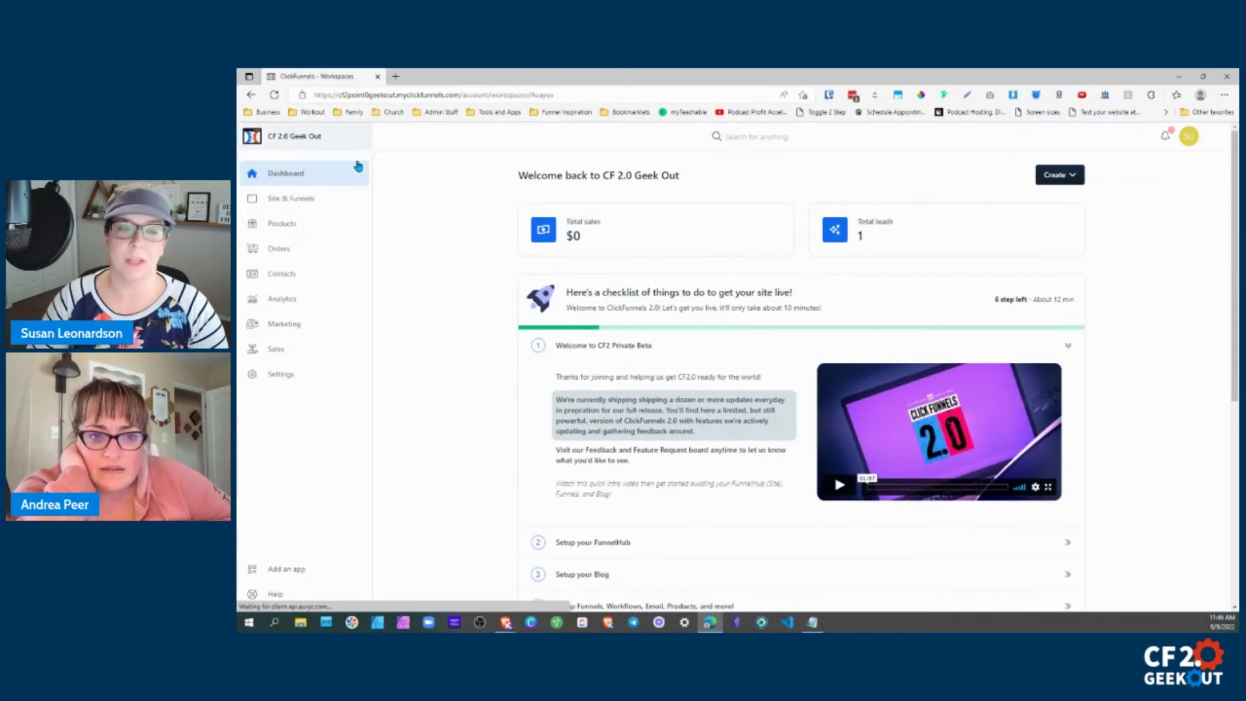
{"action": "left_click", "coordinate": [316, 146]}
{"action": "mouse_move", "coordinate": [327, 178]}
{"action": "left_click", "coordinate": [468, 213]}
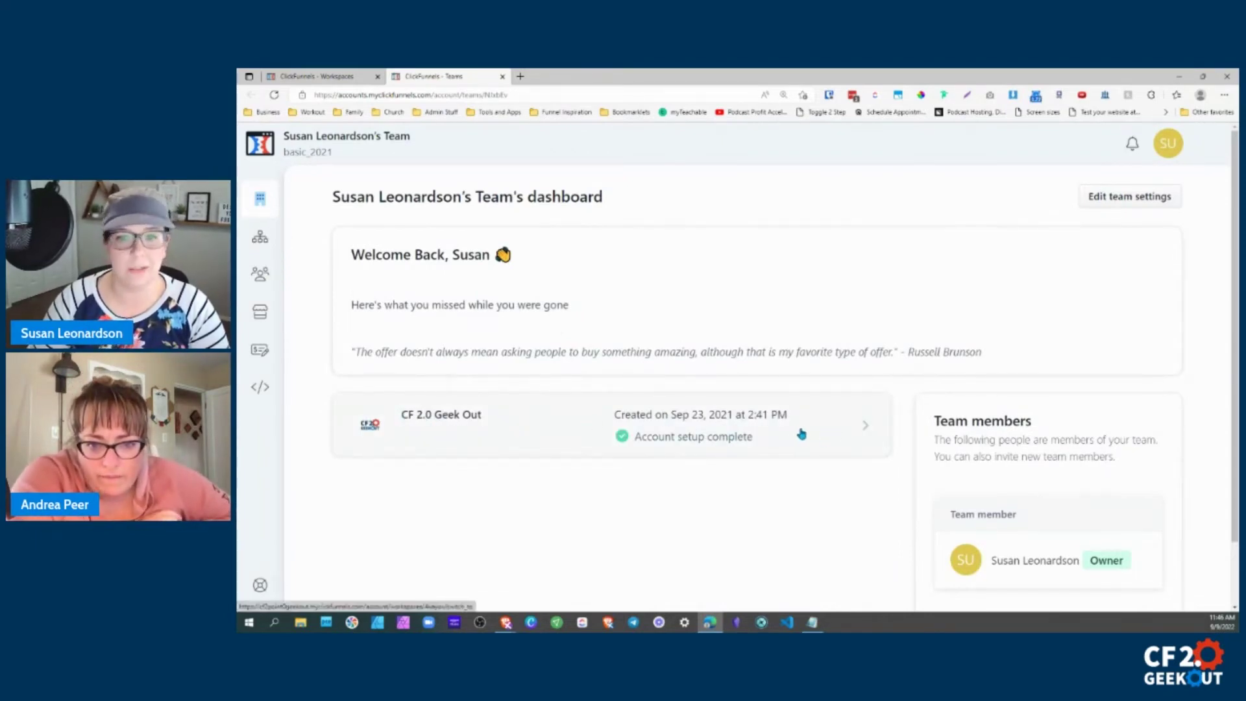
{"action": "left_click", "coordinate": [591, 425]}
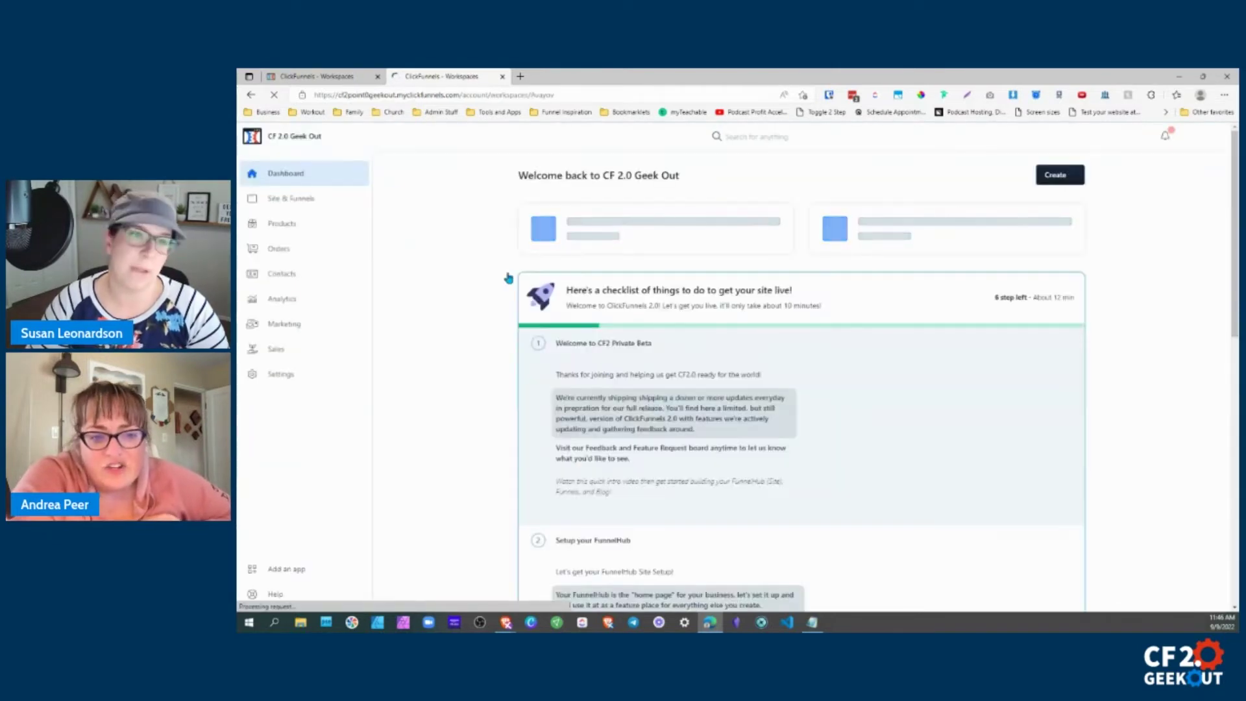
{"action": "left_click", "coordinate": [251, 95]}
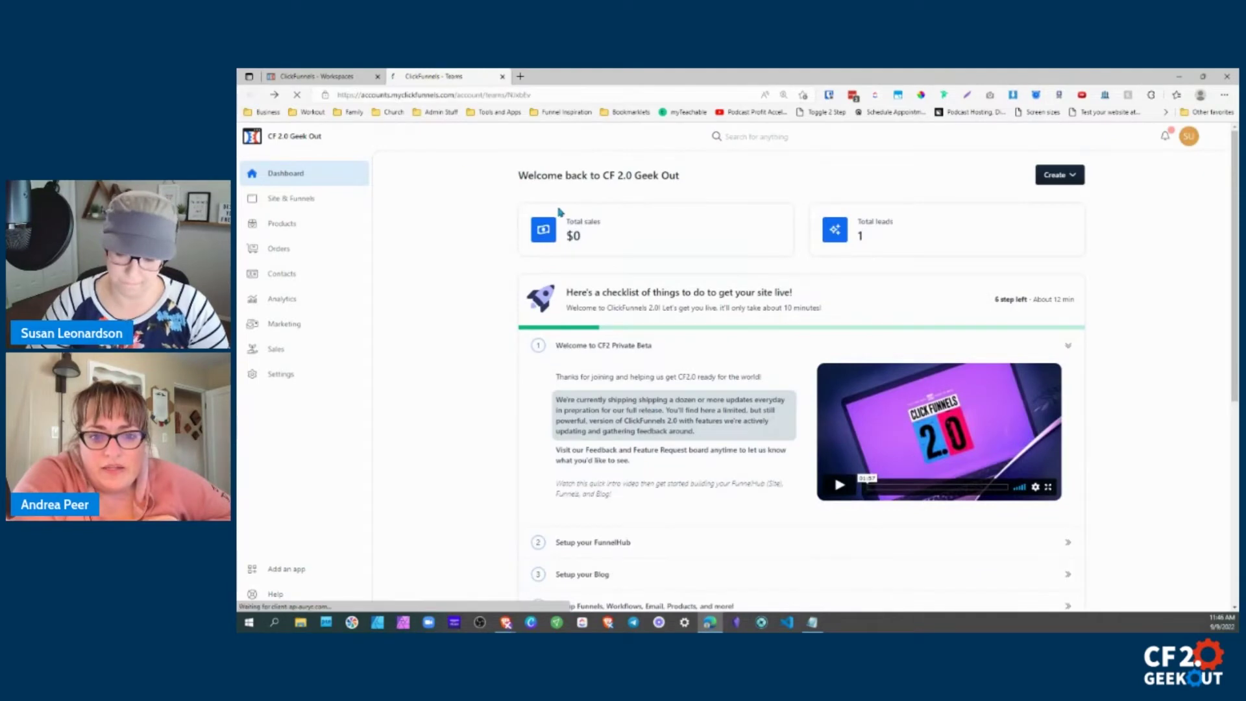
Scroll the team dashboard to the Team members section and choose 'Invite a new team member'.
{"action": "scroll", "coordinate": [909, 345], "scroll_direction": "down", "scroll_amount": 1}
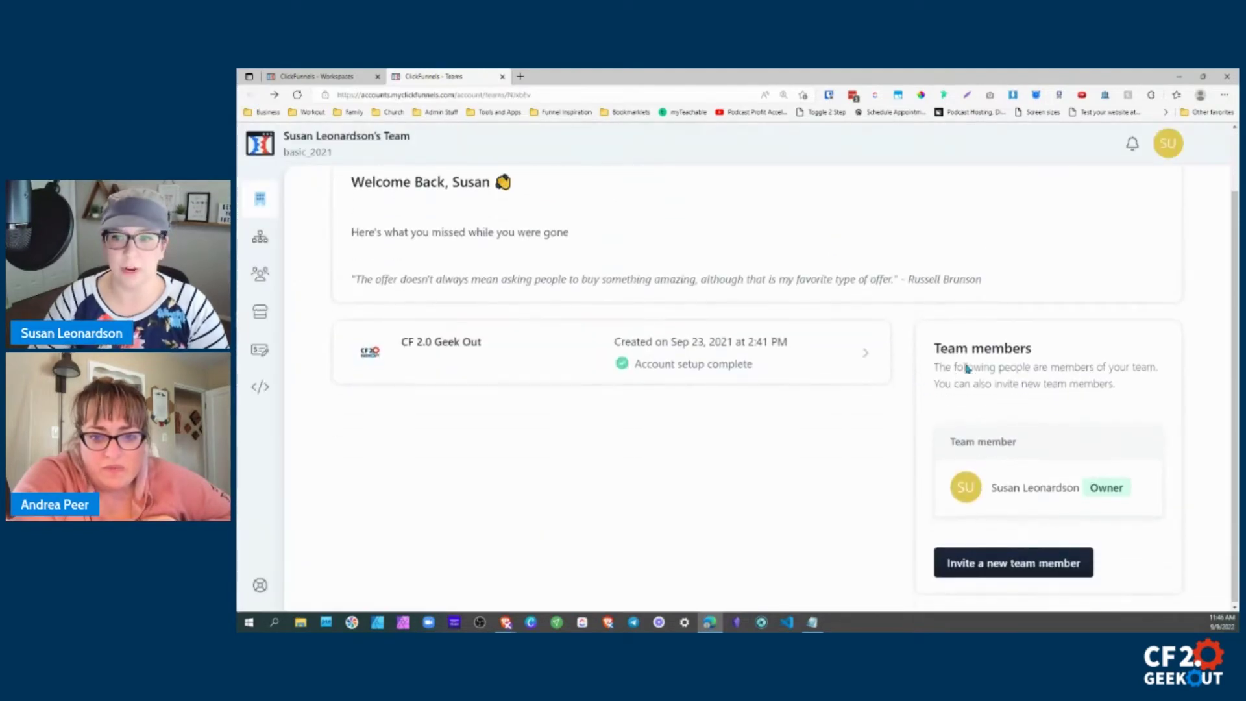
{"action": "left_click_drag", "start_coordinate": [933, 345], "coordinate": [1126, 395]}
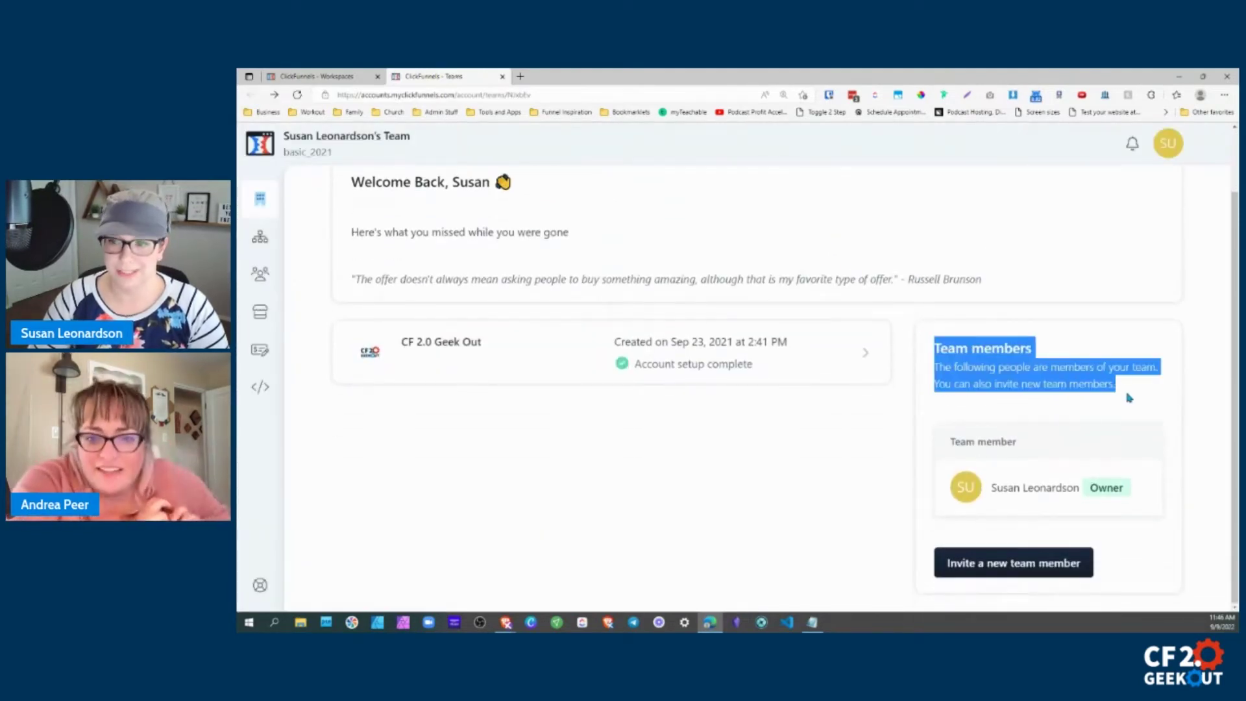
{"action": "left_click", "coordinate": [1124, 394]}
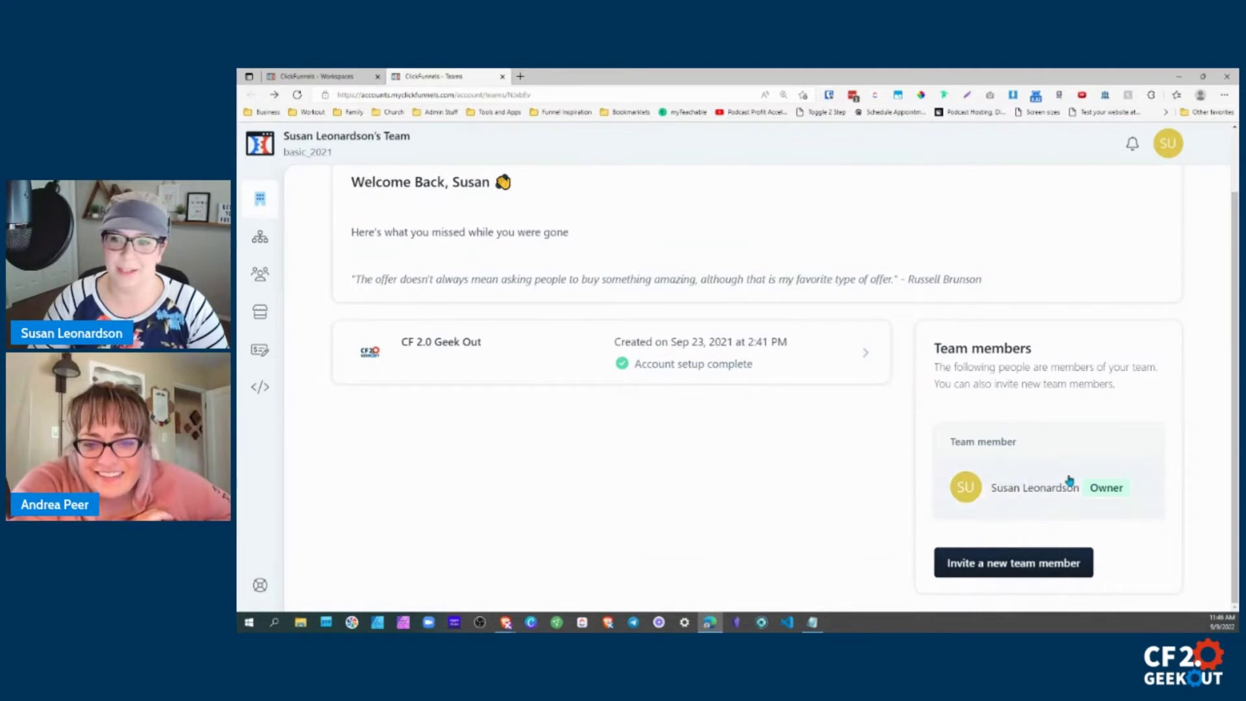
{"action": "left_click", "coordinate": [1000, 563]}
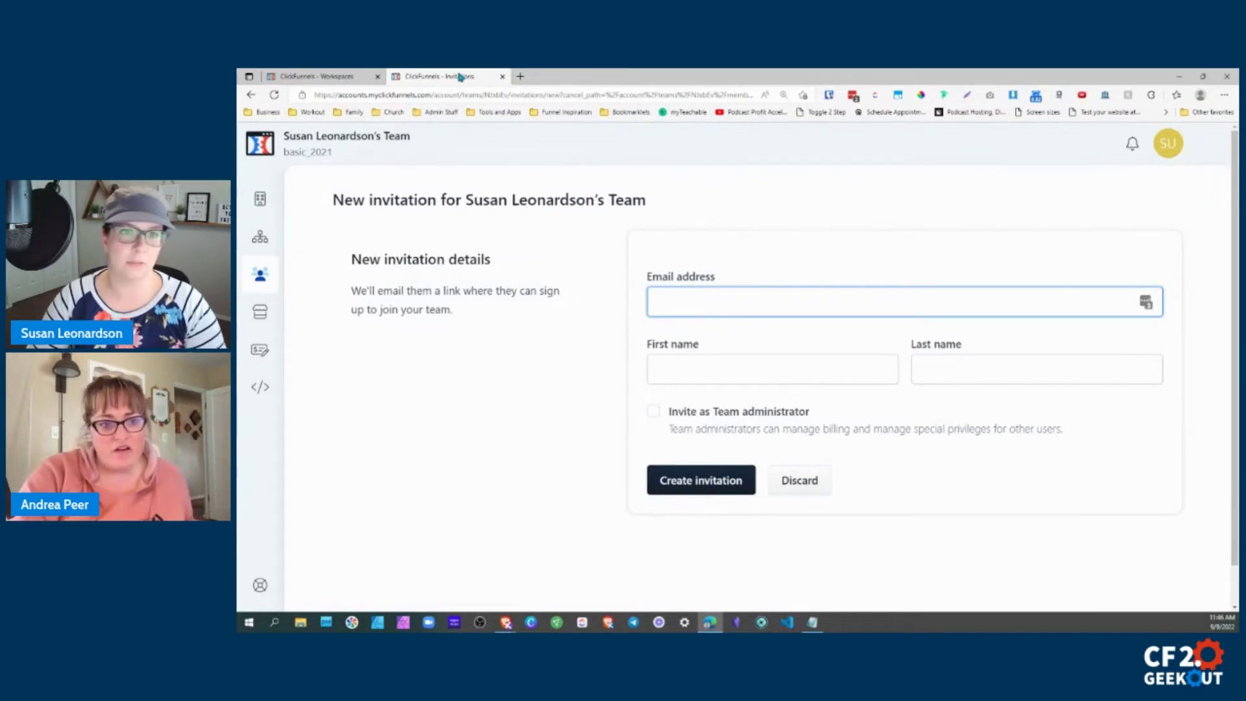
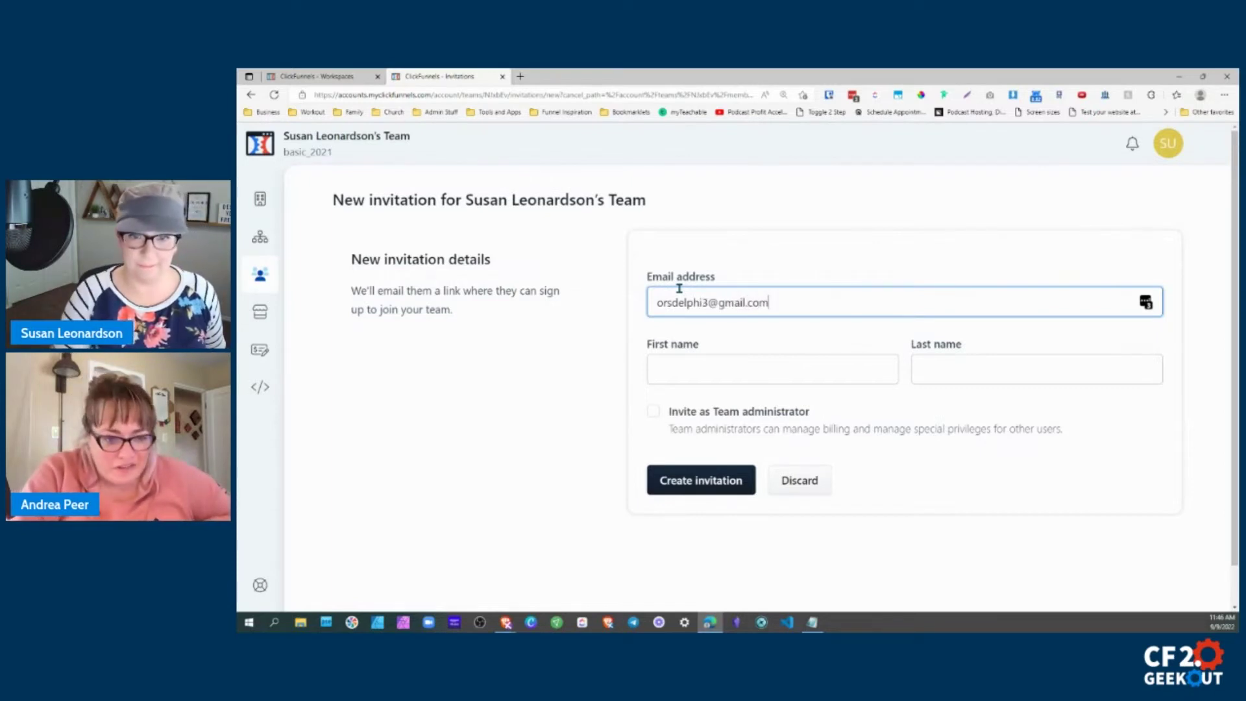
Enter the invitee's e-mail and first name, tick Team administrator, and create the invitation.
{"action": "type", "text": "a"}
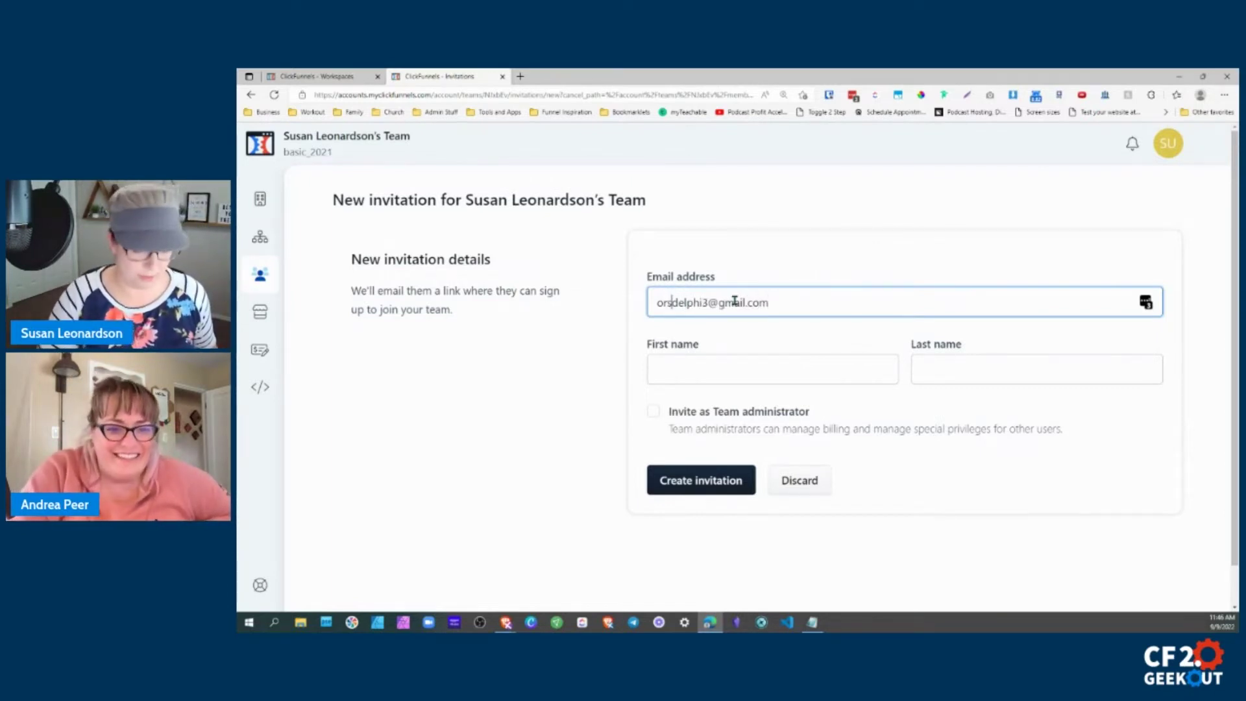
{"action": "left_click", "coordinate": [714, 374]}
{"action": "type", "text": "Andrea"}
{"action": "key", "text": "Tab"}
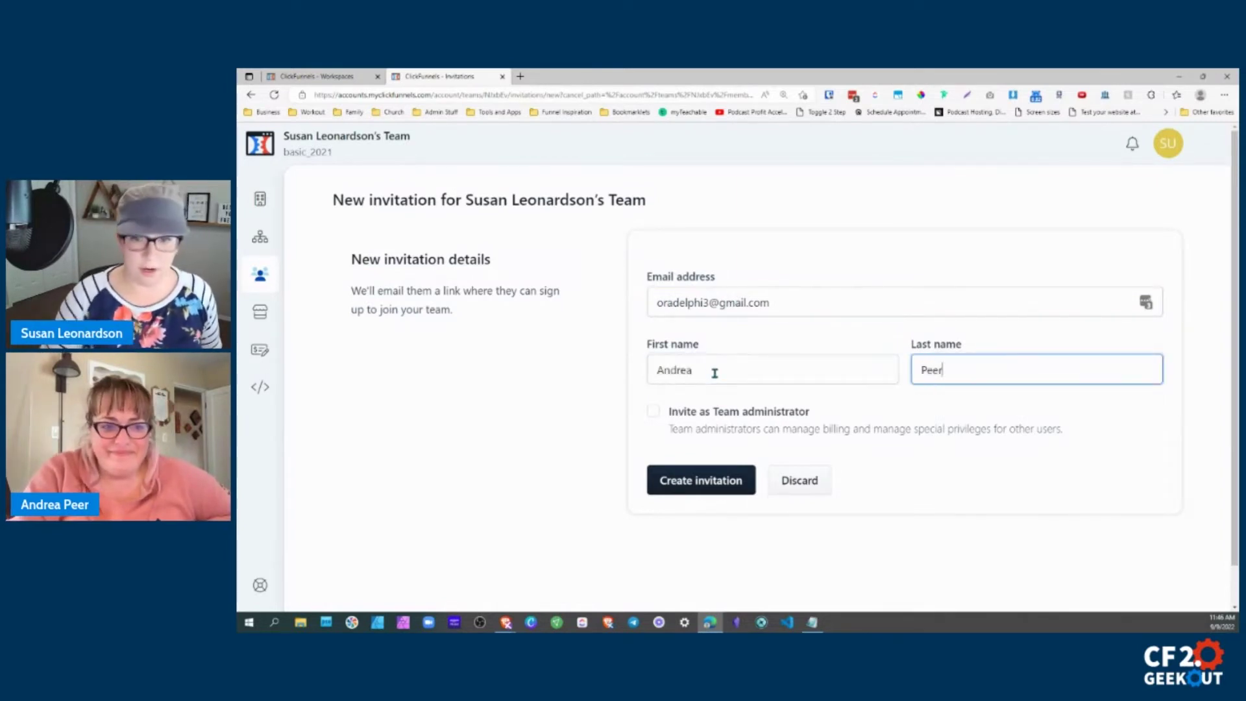
{"action": "left_click", "coordinate": [654, 412]}
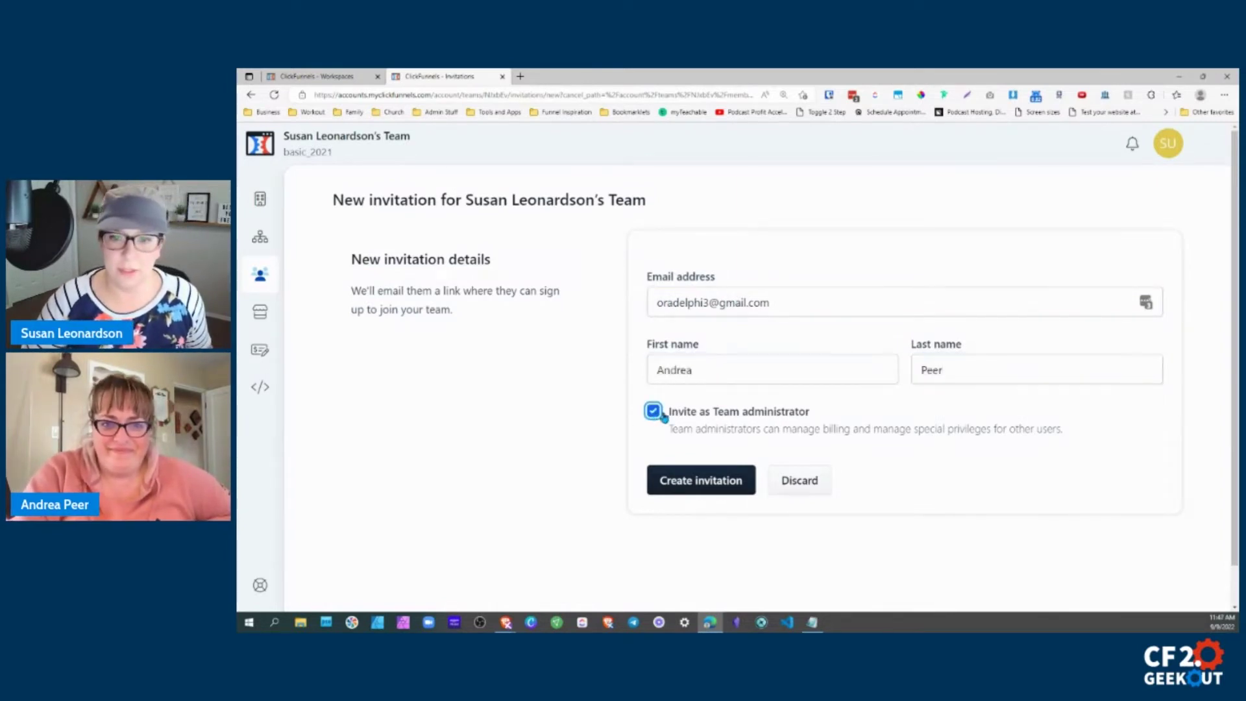
{"action": "left_click", "coordinate": [751, 490]}
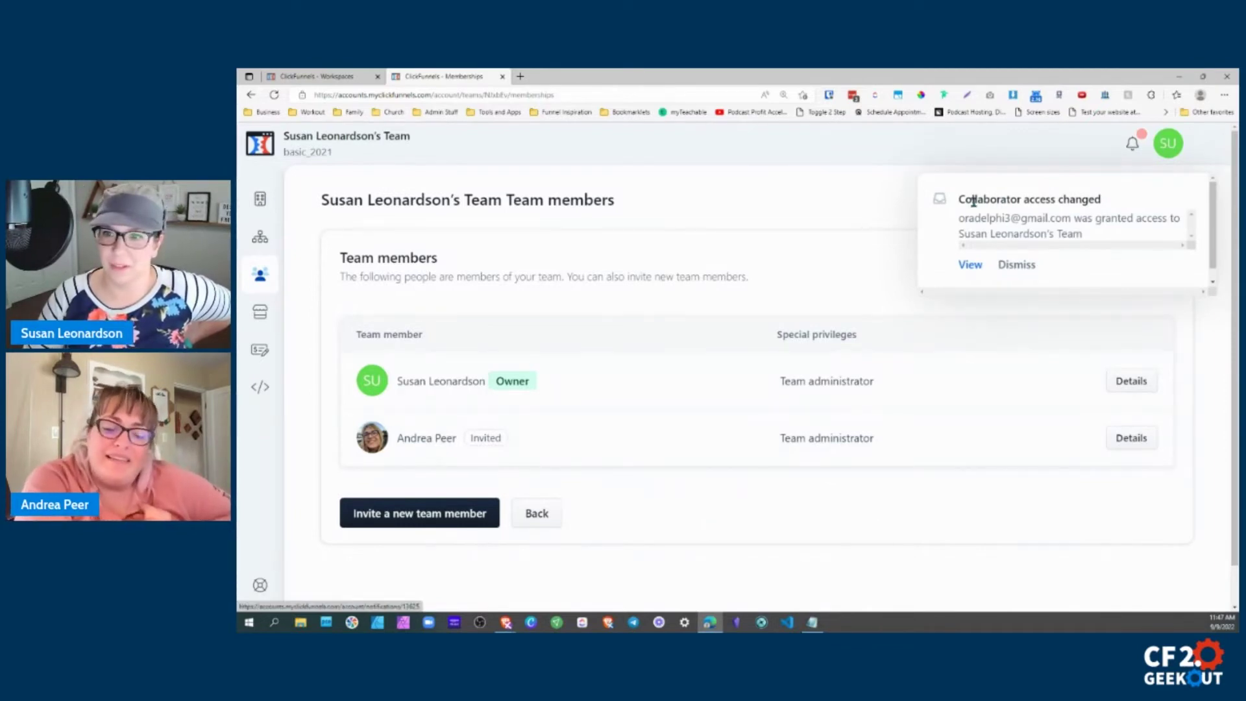
Open Details for the newly invited member's row in the Team members table.
{"action": "left_click_drag", "start_coordinate": [959, 199], "coordinate": [1108, 205]}
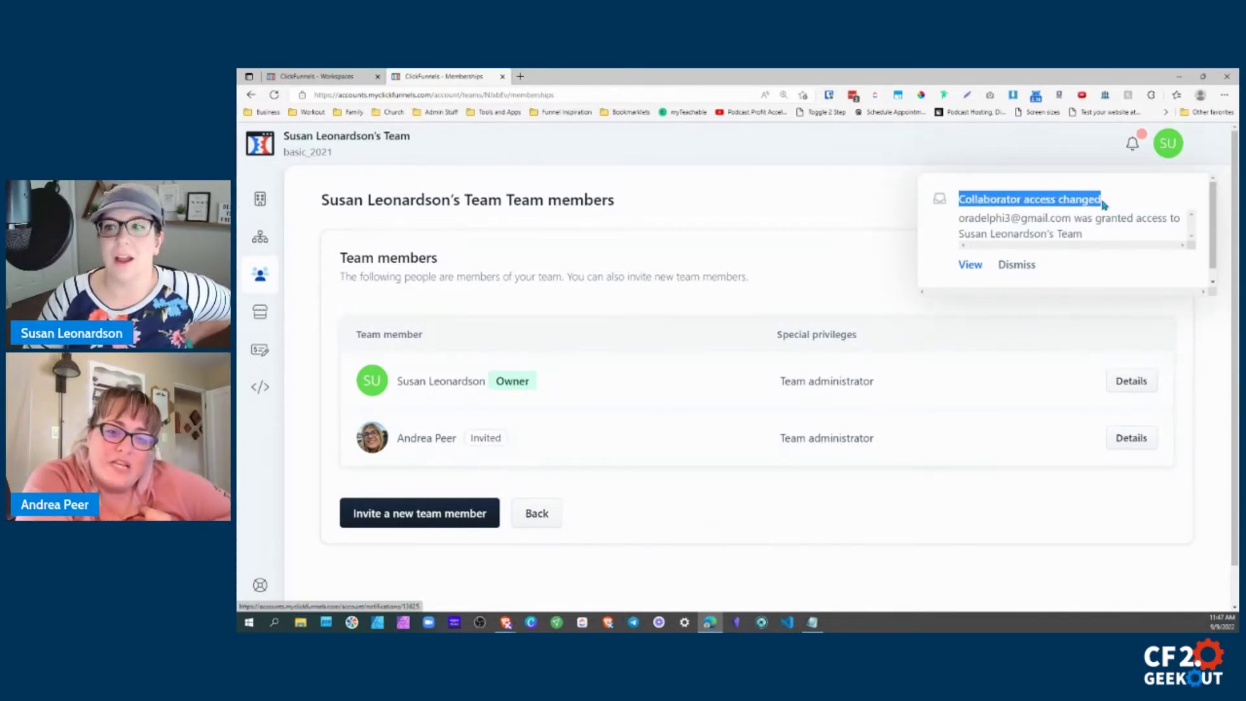
{"action": "scroll", "coordinate": [1037, 228], "scroll_direction": "down", "scroll_amount": 1}
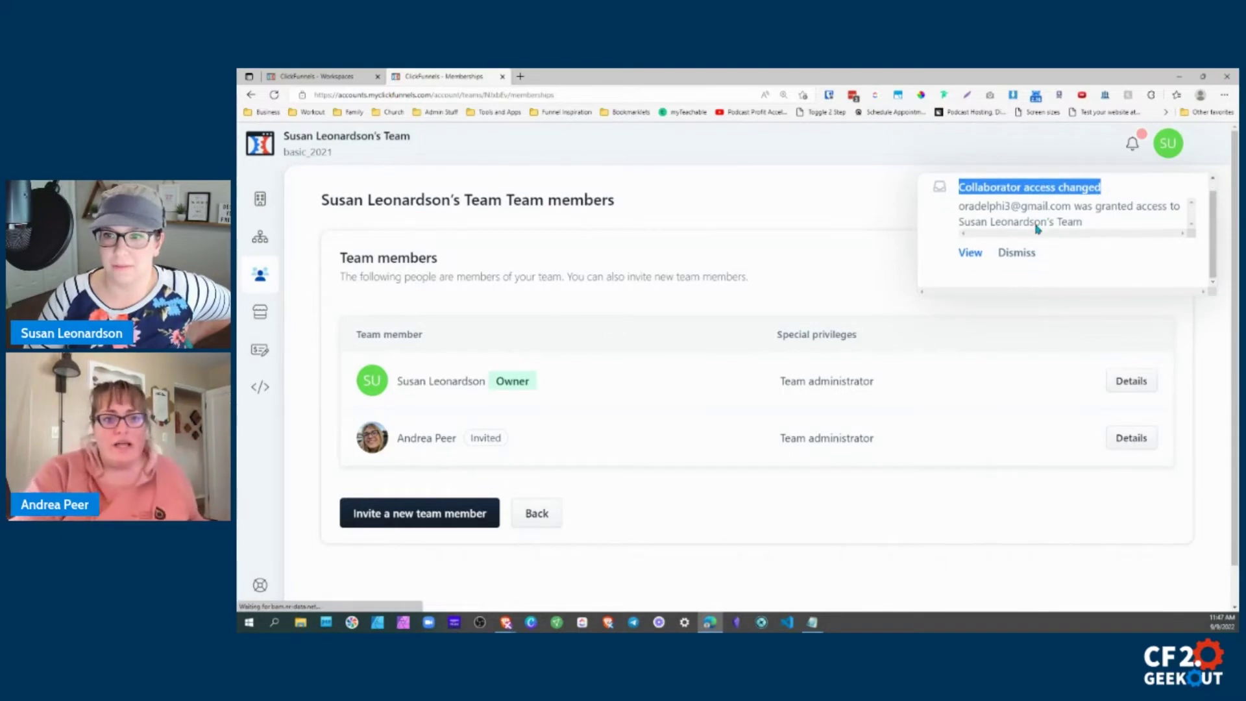
{"action": "scroll", "coordinate": [1006, 247], "scroll_direction": "up", "scroll_amount": 1}
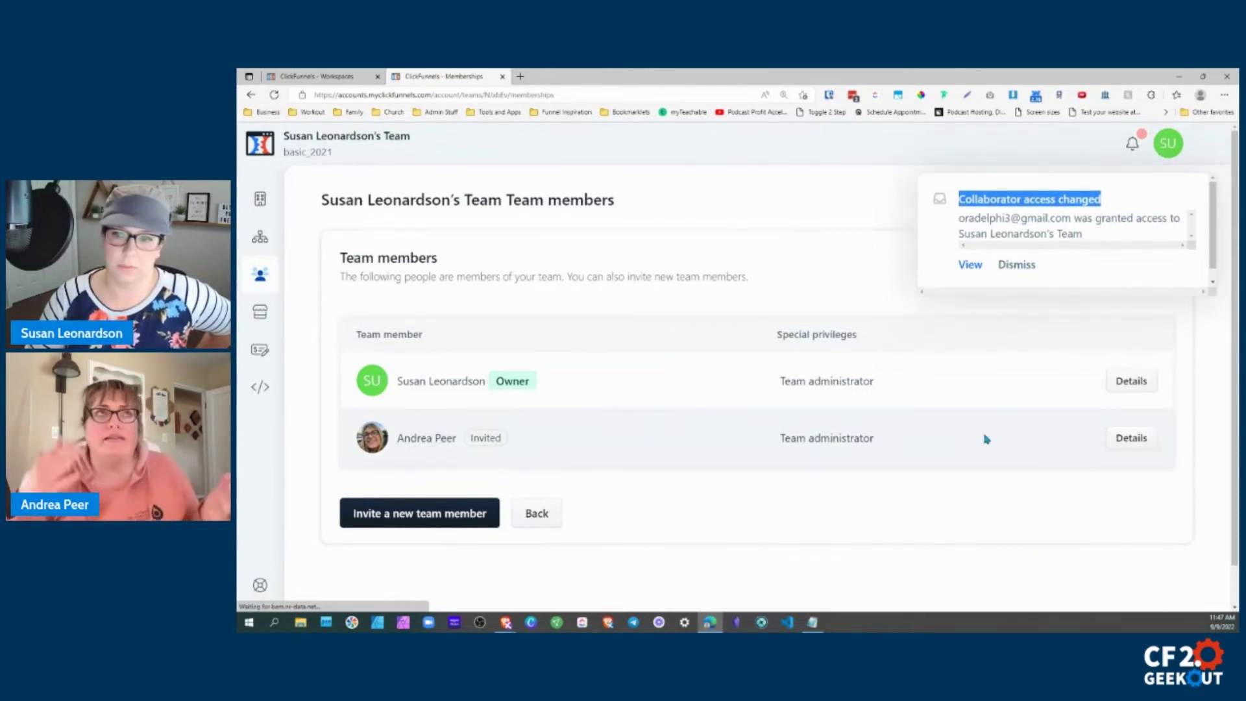
{"action": "left_click", "coordinate": [1122, 433]}
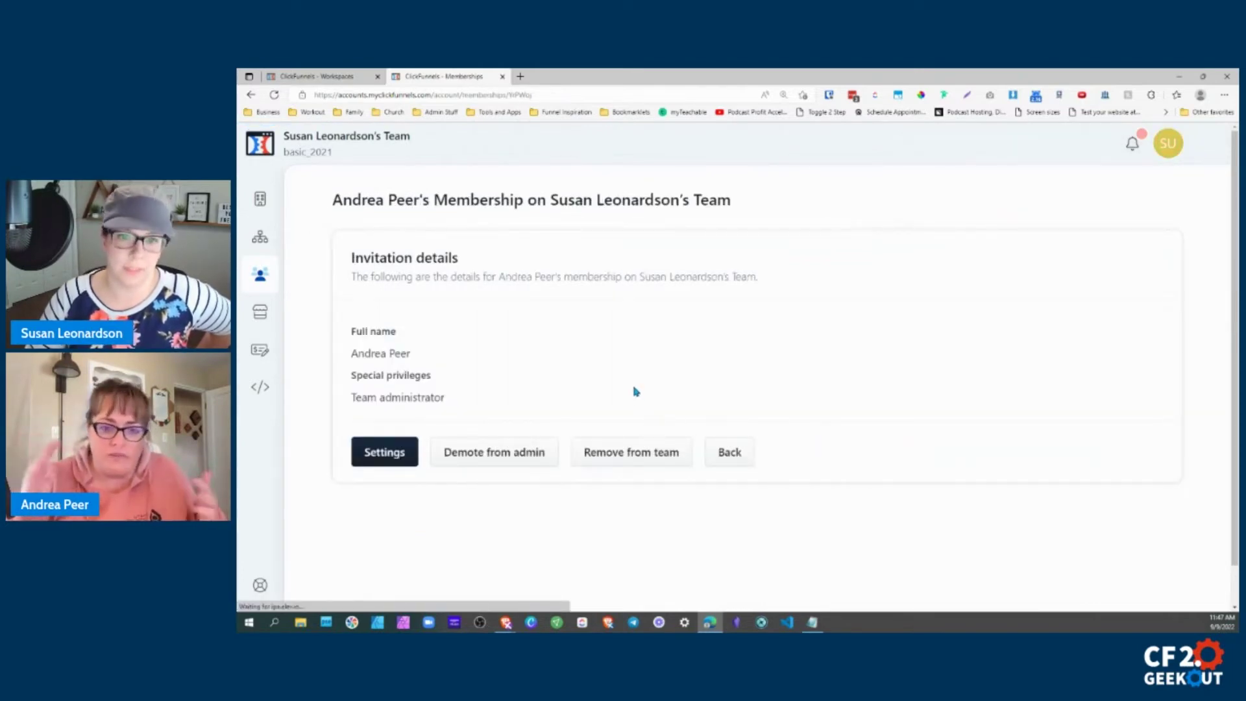
Open the invited member's Update membership settings form from the details page.
{"action": "left_click", "coordinate": [497, 454]}
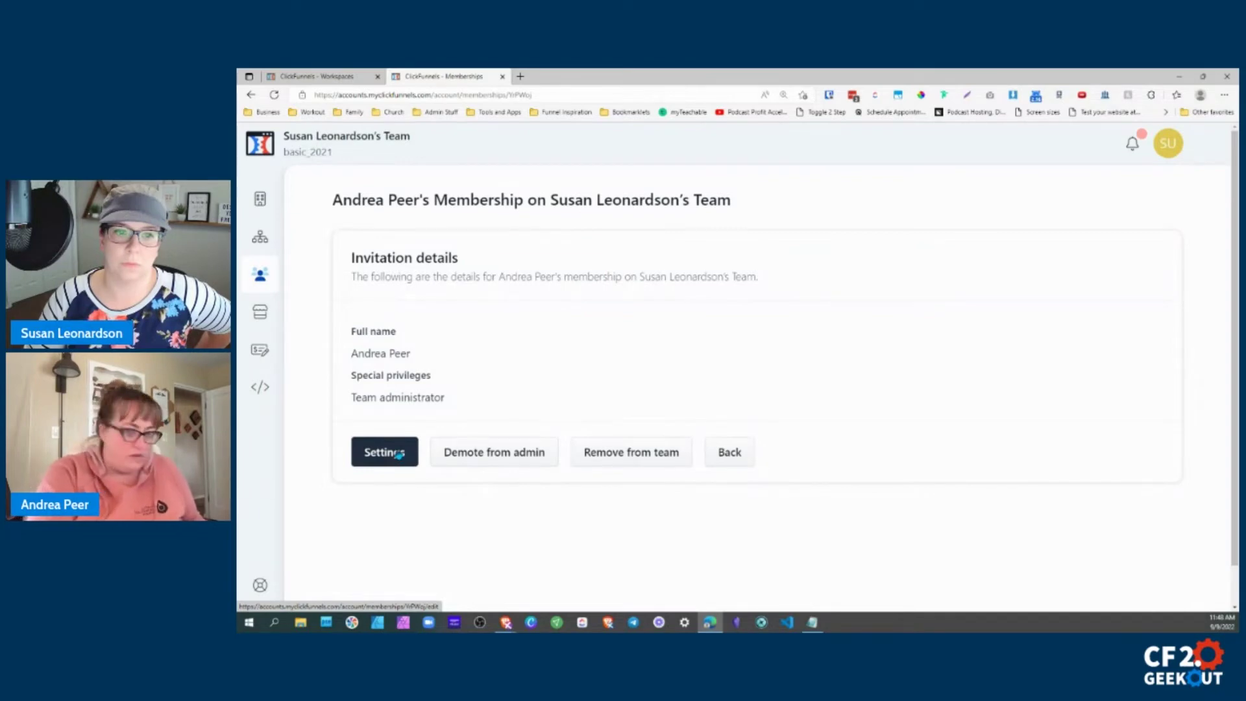
{"action": "left_click", "coordinate": [398, 452]}
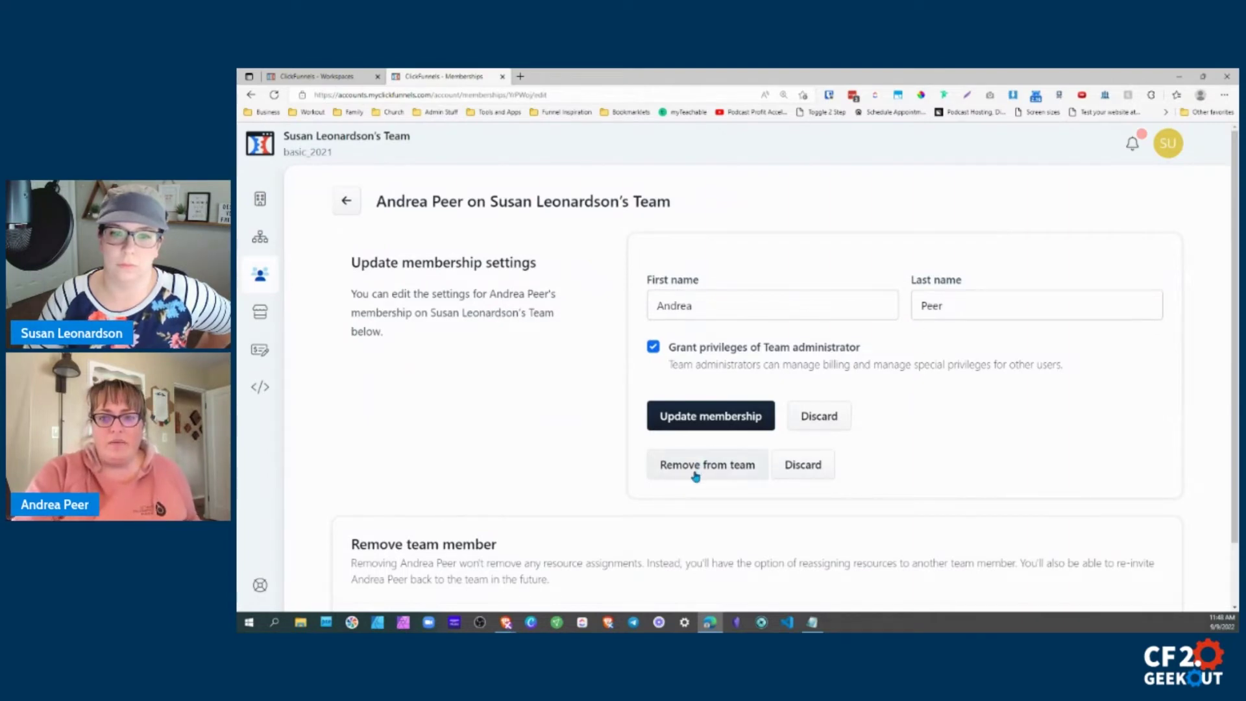
Review the Remove team member section, then back out unsaved to the team members list.
{"action": "scroll", "coordinate": [694, 483], "scroll_direction": "down", "scroll_amount": 1}
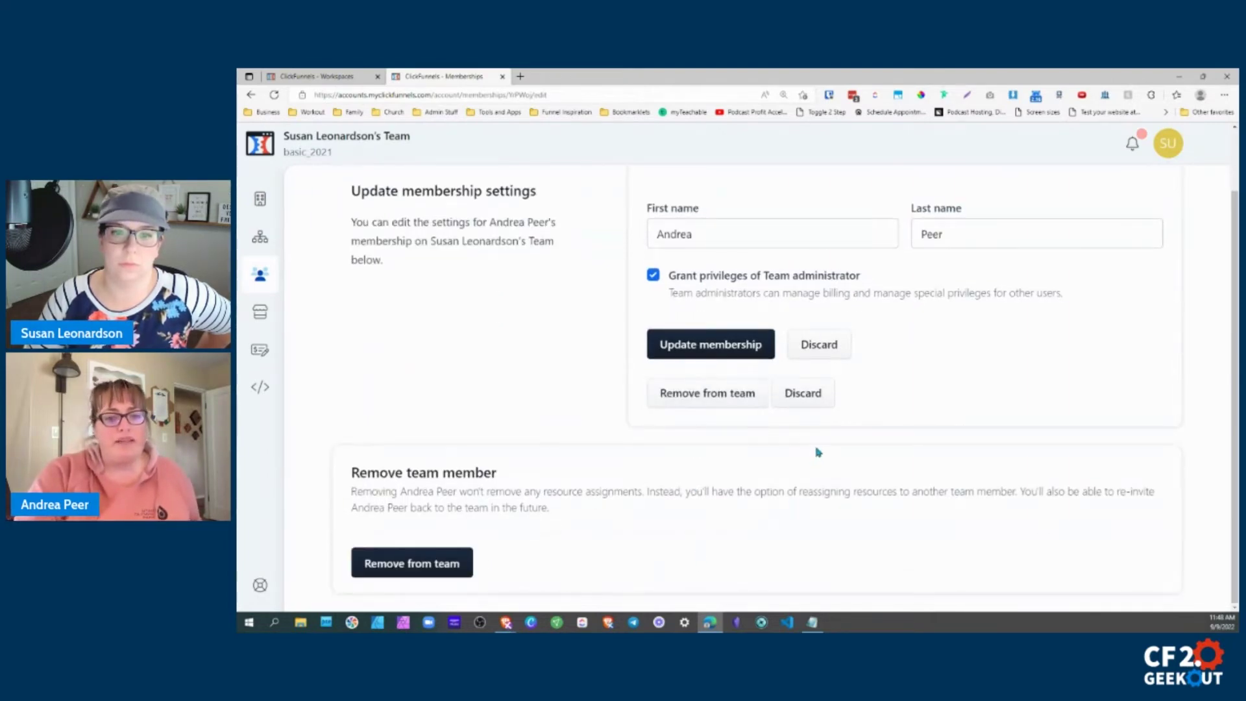
{"action": "scroll", "coordinate": [844, 435], "scroll_direction": "up", "scroll_amount": 1}
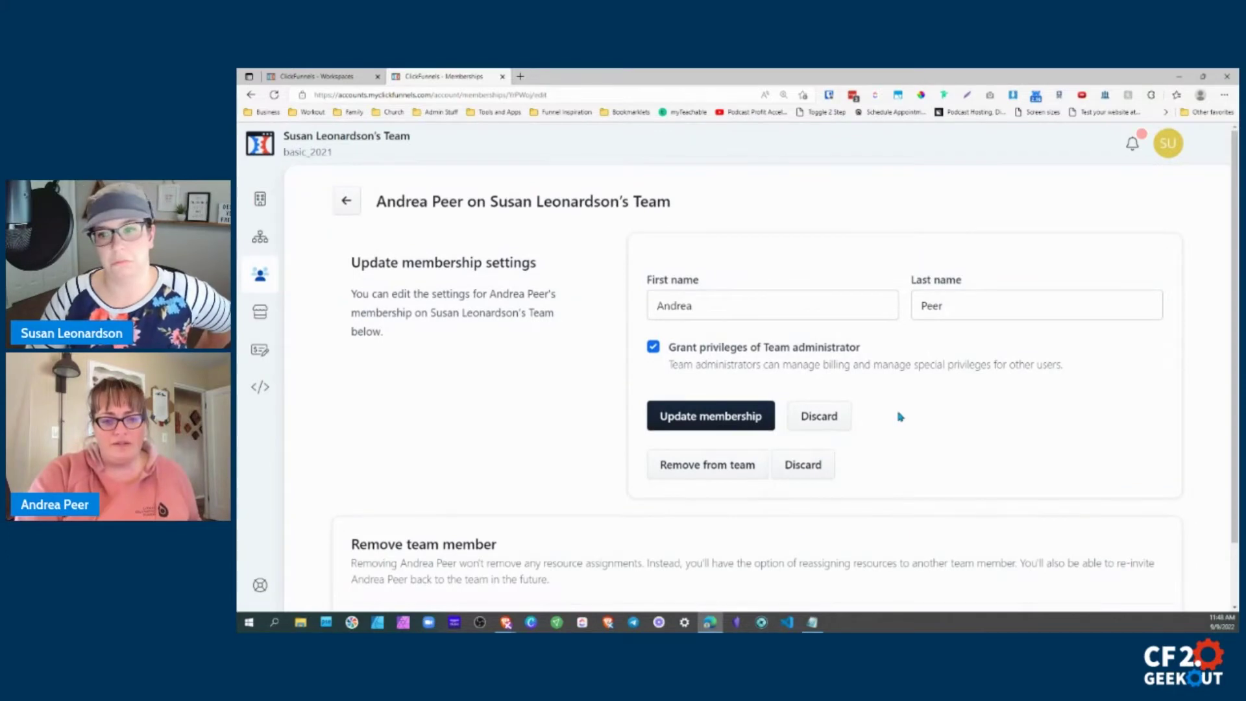
{"action": "scroll", "coordinate": [900, 417], "scroll_direction": "down", "scroll_amount": 1}
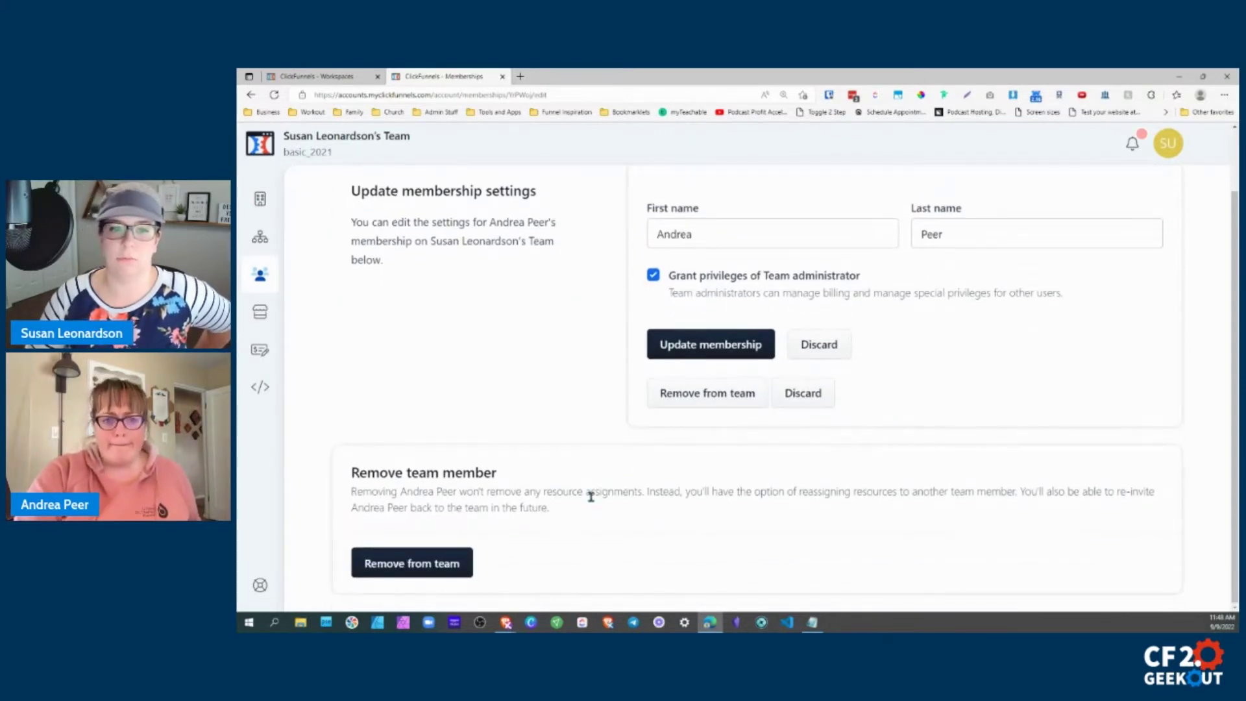
{"action": "scroll", "coordinate": [574, 513], "scroll_direction": "up", "scroll_amount": 1}
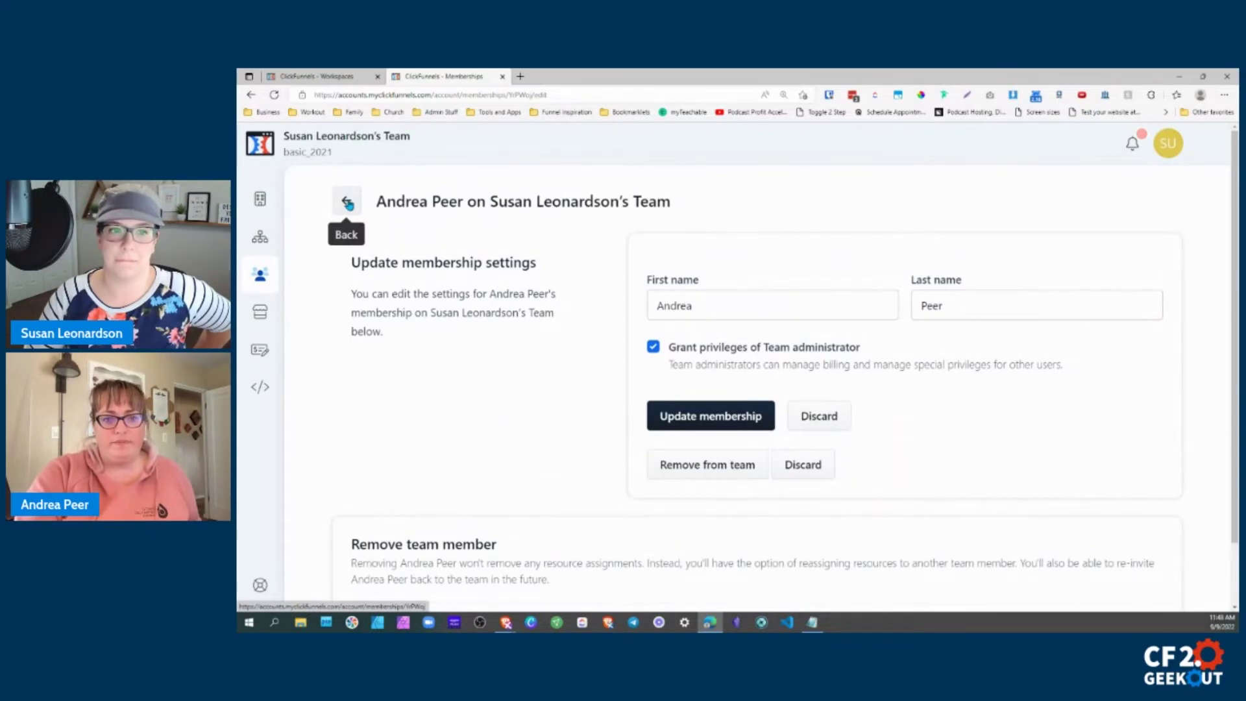
{"action": "left_click", "coordinate": [347, 205]}
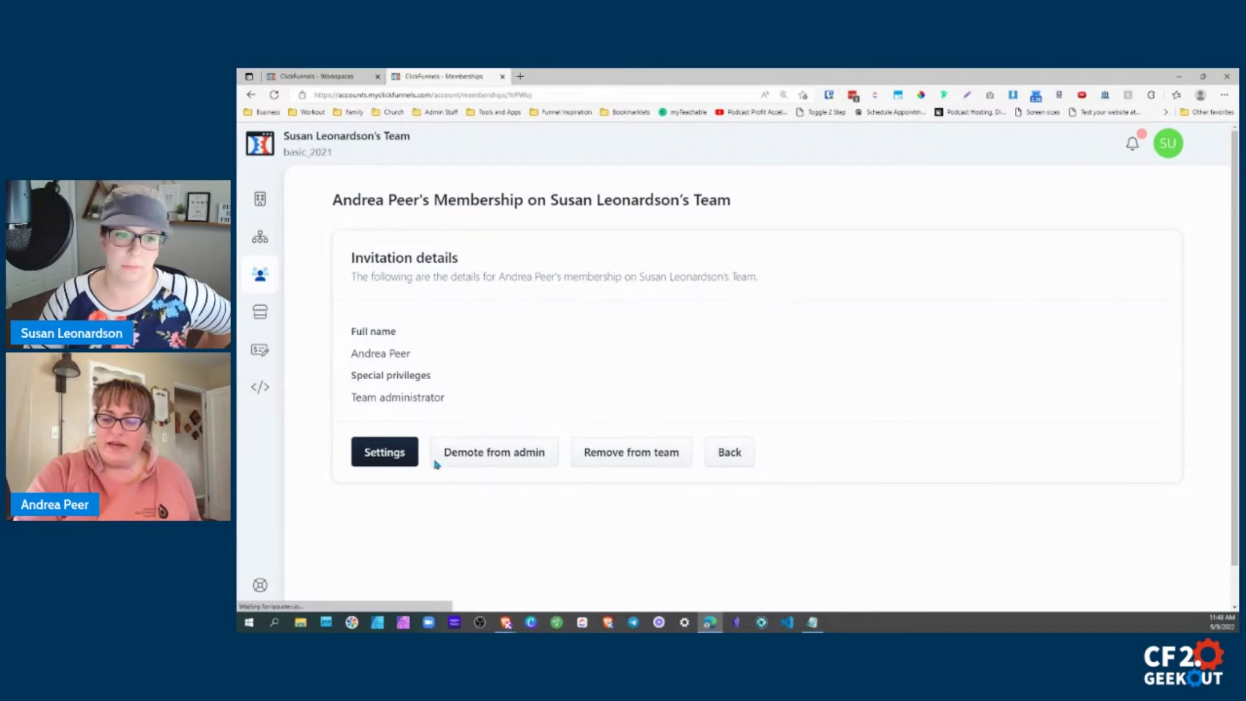
{"action": "left_click", "coordinate": [736, 458]}
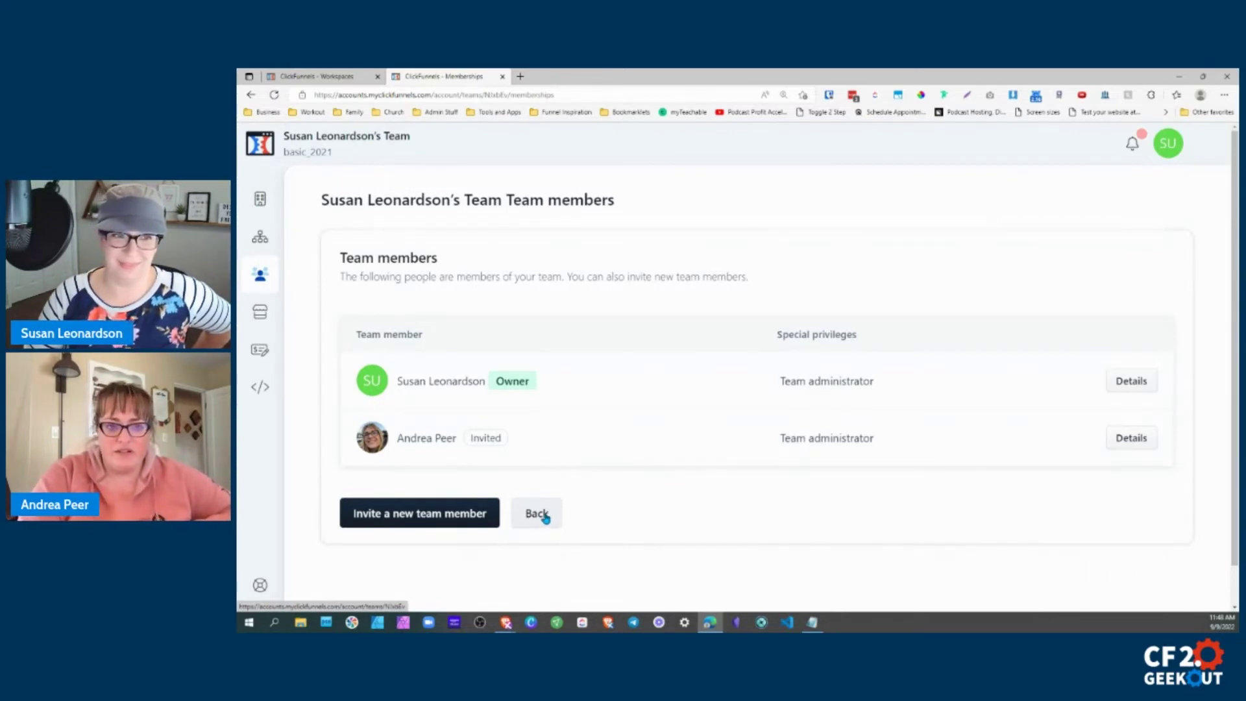
Return to the team dashboard, reload it, and check the Team members panel shows the invited member.
{"action": "left_click", "coordinate": [544, 516]}
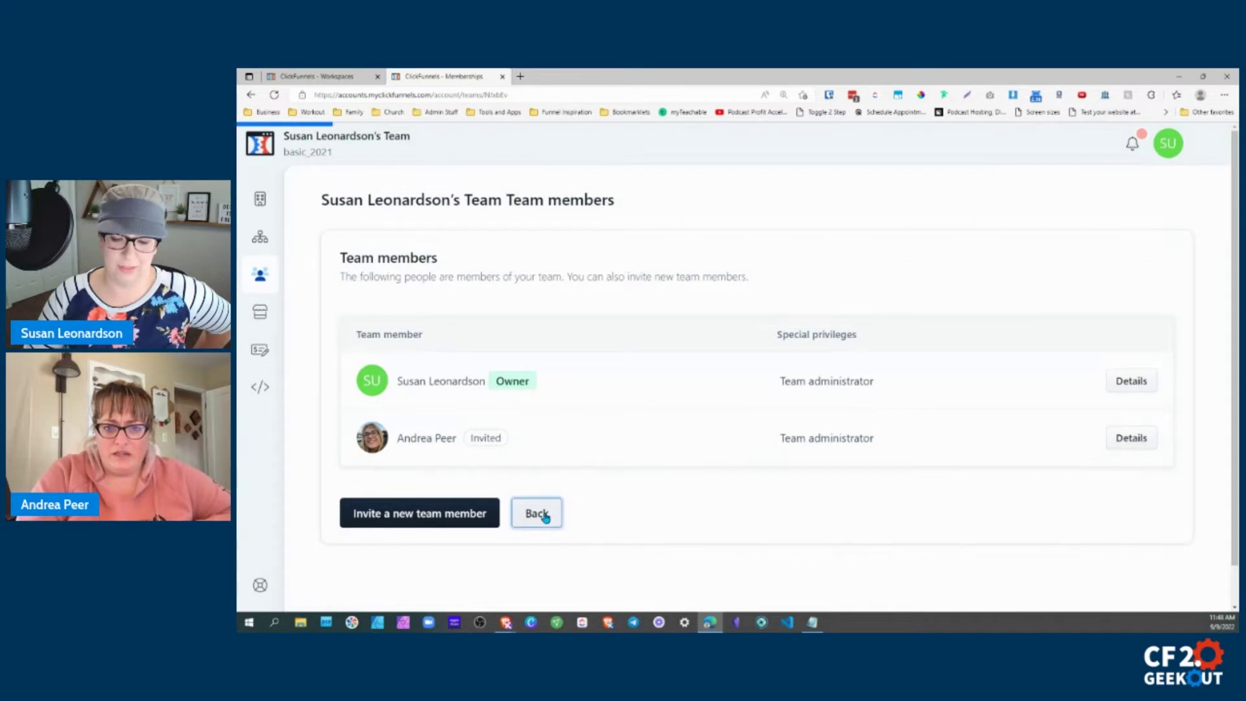
{"action": "scroll", "coordinate": [690, 398], "scroll_direction": "down", "scroll_amount": 1}
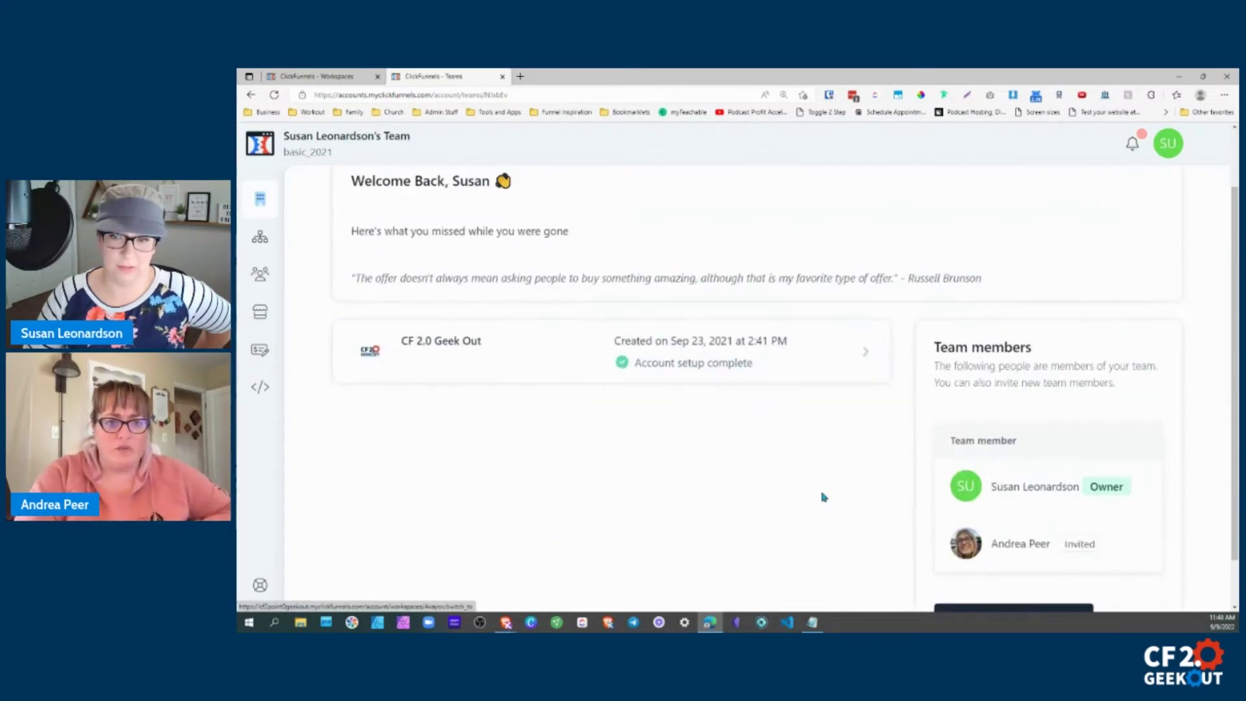
{"action": "scroll", "coordinate": [812, 417], "scroll_direction": "down", "scroll_amount": 1}
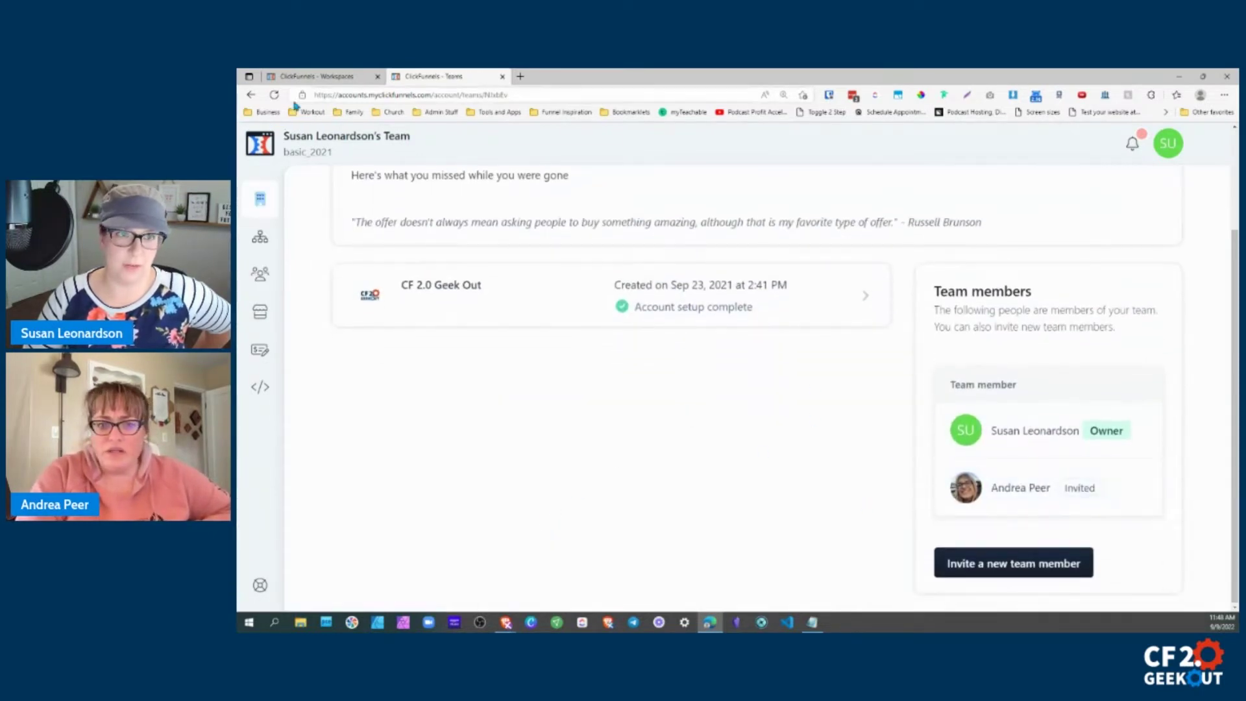
{"action": "left_click", "coordinate": [274, 95]}
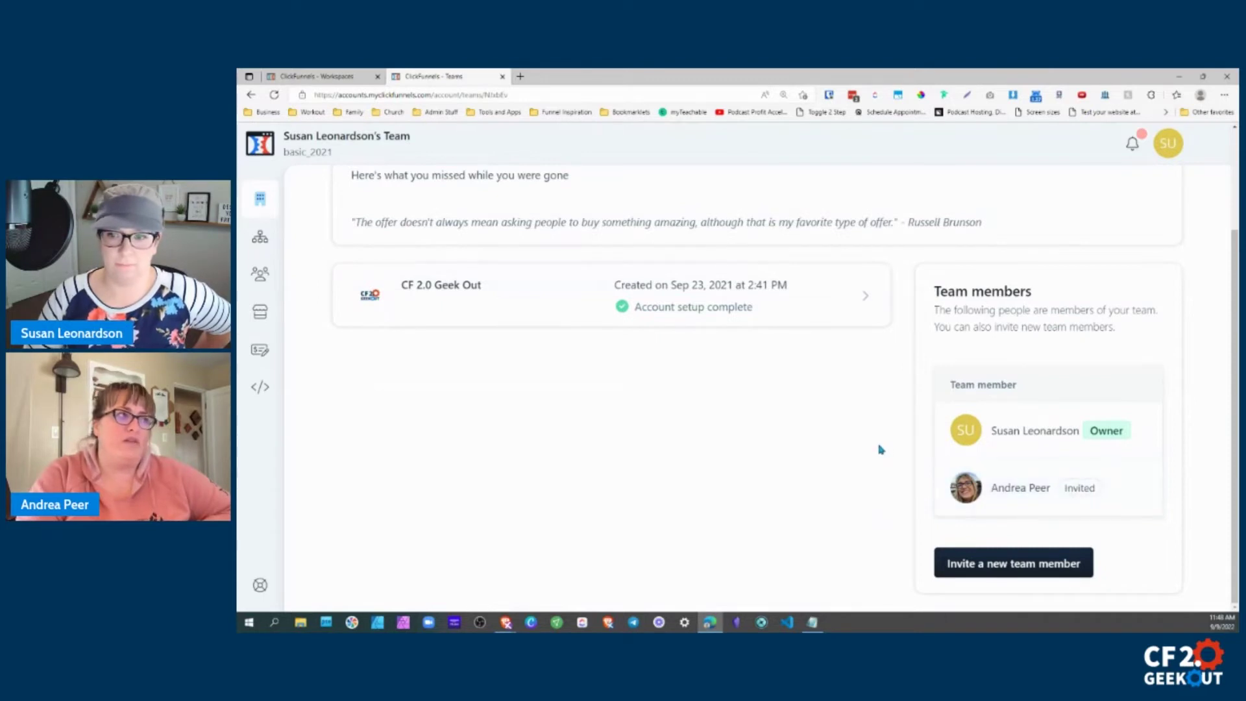
{"action": "scroll", "coordinate": [881, 449], "scroll_direction": "up", "scroll_amount": 2}
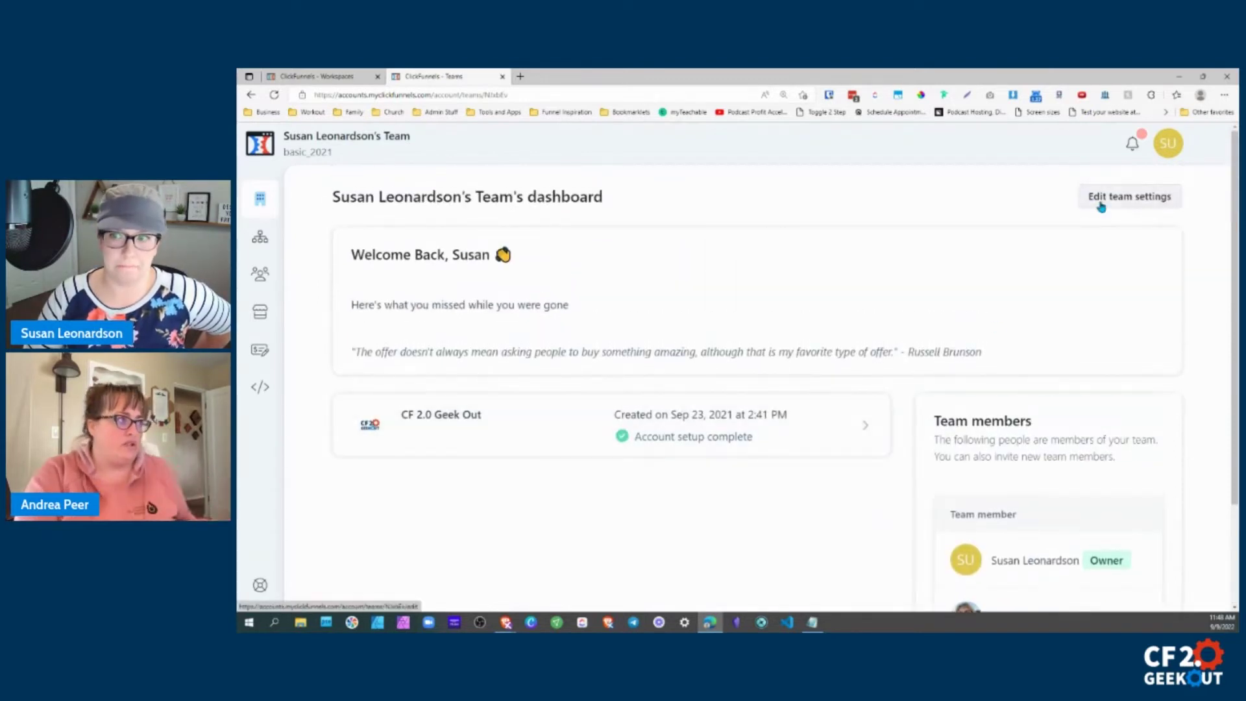
{"action": "scroll", "coordinate": [1123, 292], "scroll_direction": "down", "scroll_amount": 2}
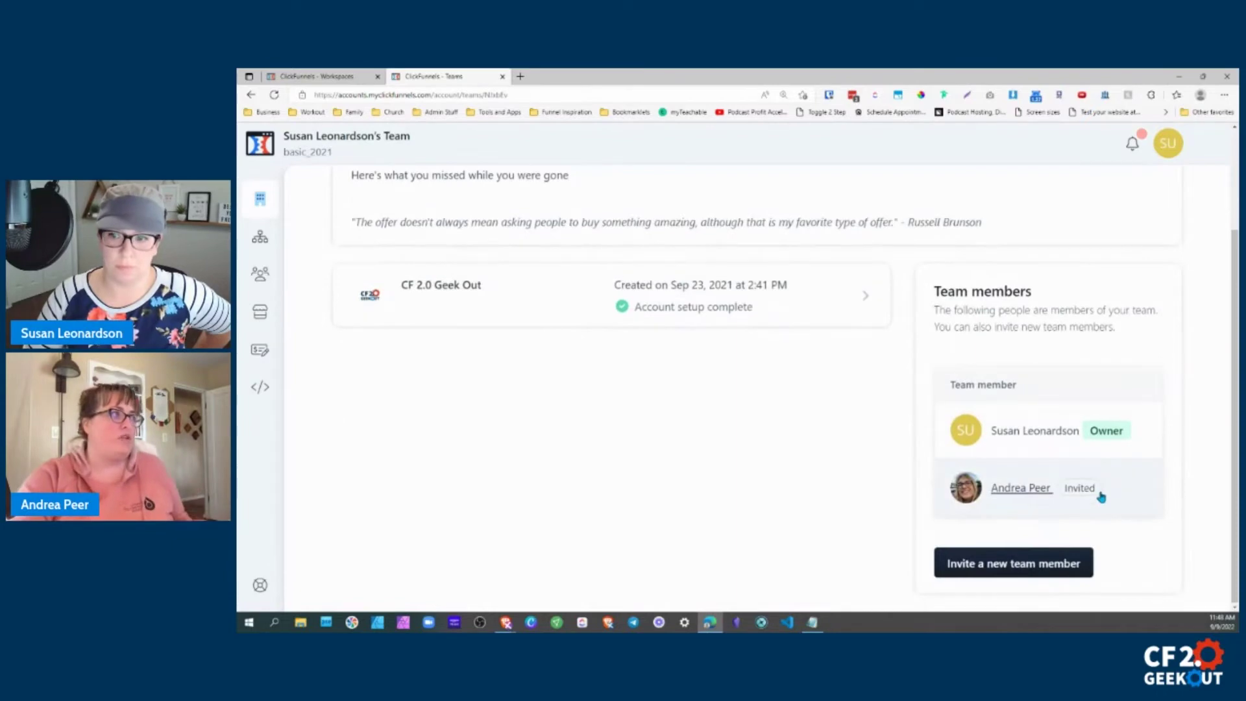
{"action": "scroll", "coordinate": [1129, 324], "scroll_direction": "up", "scroll_amount": 2}
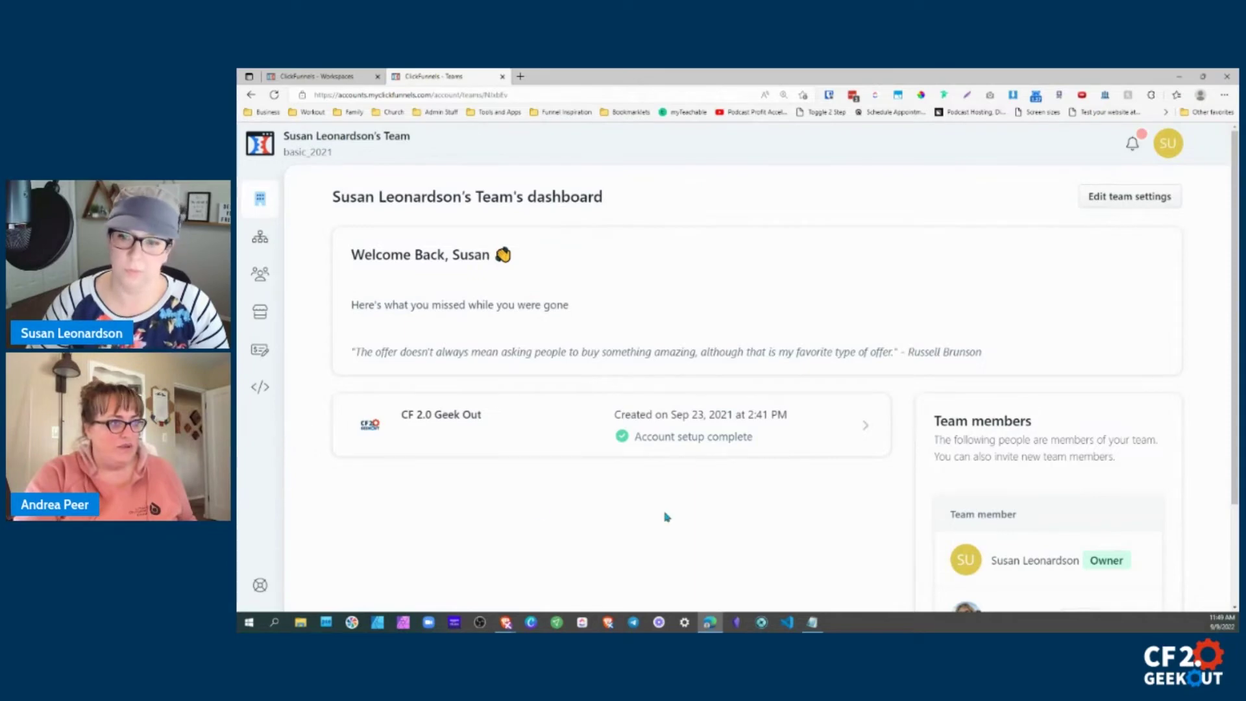
{"action": "scroll", "coordinate": [890, 474], "scroll_direction": "down", "scroll_amount": 1}
{"action": "scroll", "coordinate": [900, 433], "scroll_direction": "down", "scroll_amount": 1}
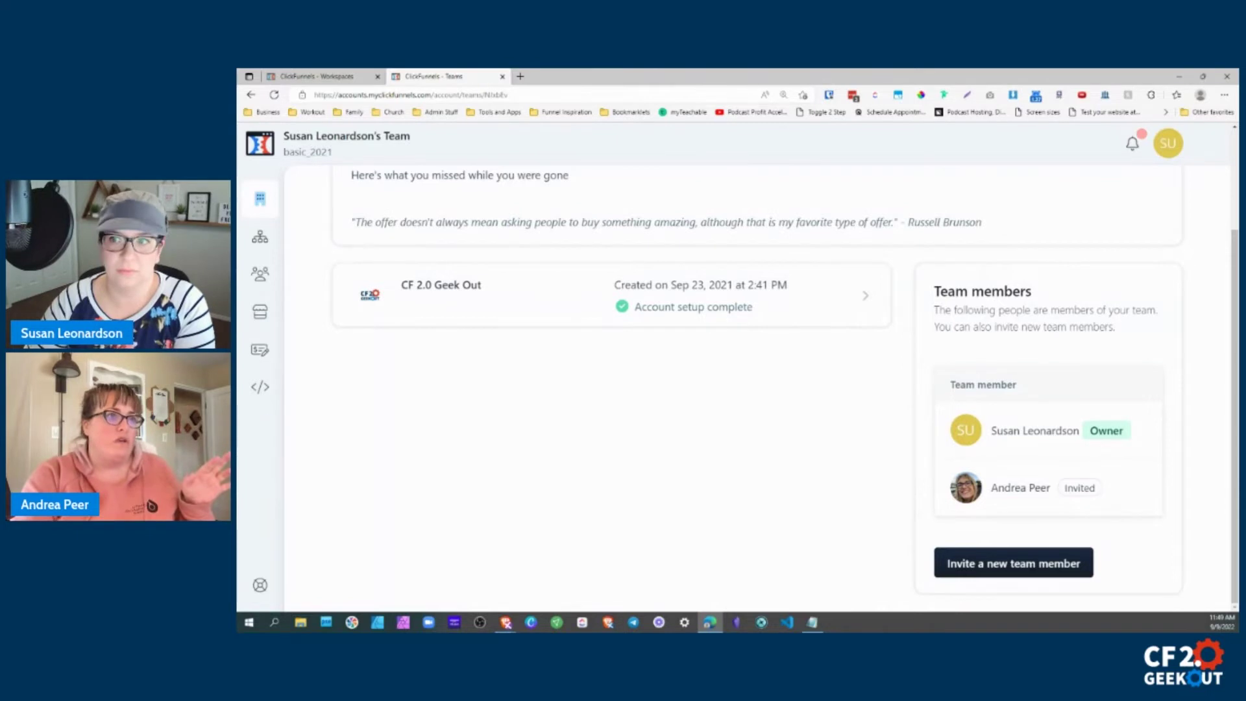
{"action": "left_click", "coordinate": [1133, 143]}
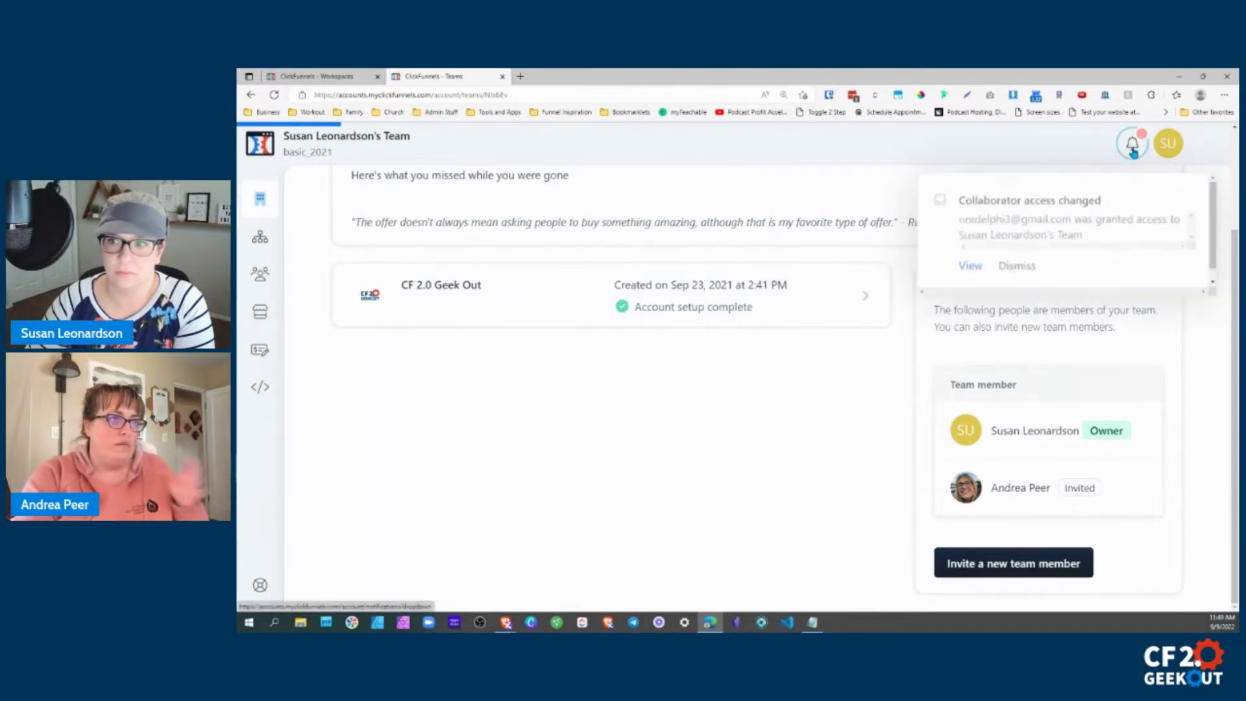
{"action": "left_click_drag", "start_coordinate": [964, 221], "coordinate": [1184, 229]}
{"action": "left_click", "coordinate": [1026, 219]}
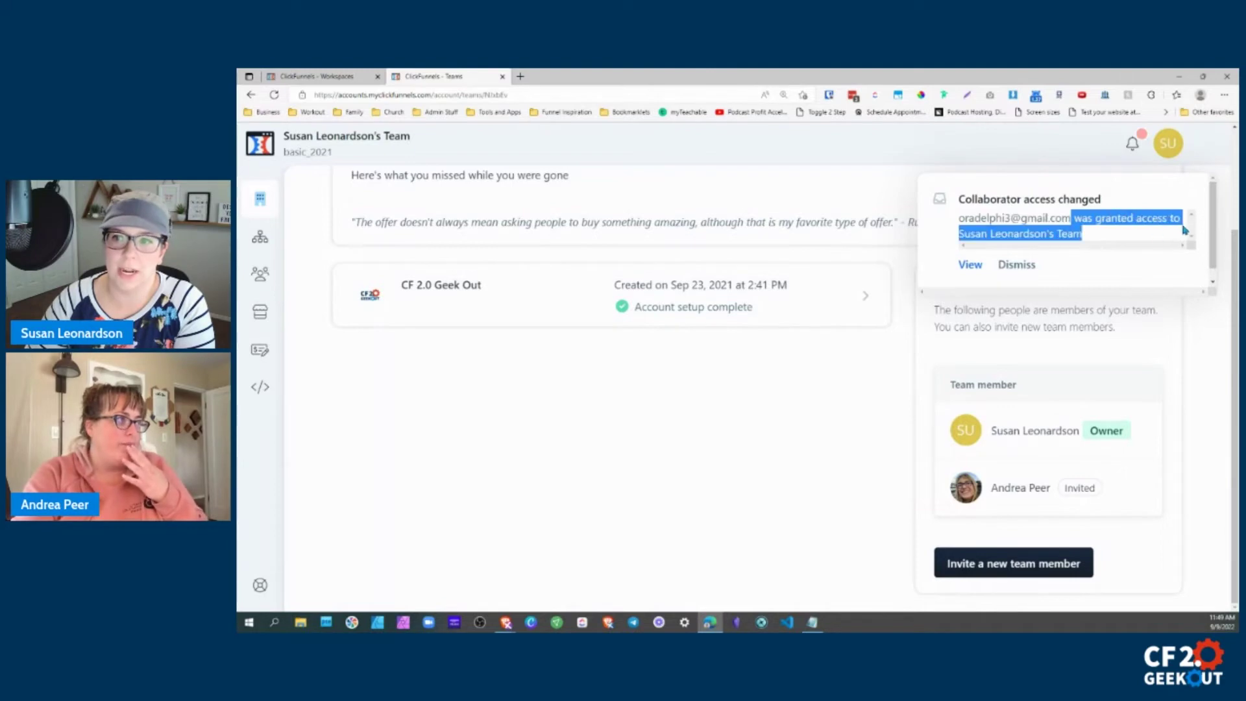
{"action": "left_click", "coordinate": [1099, 241]}
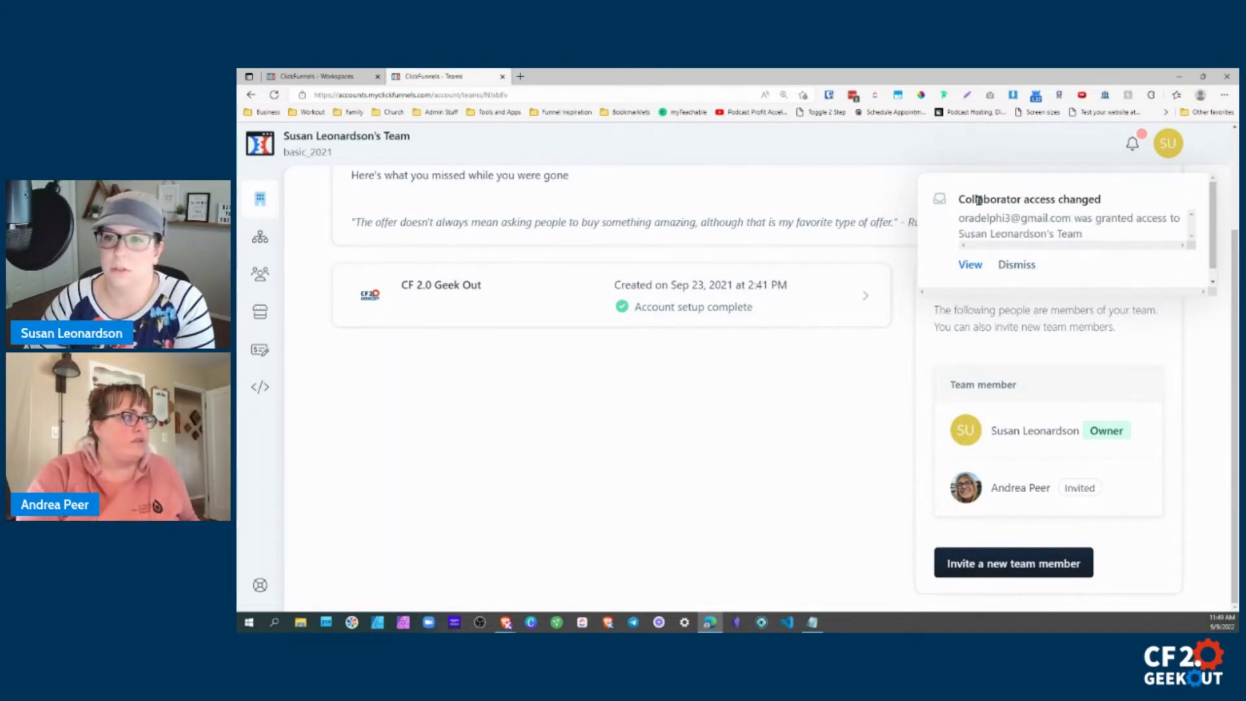
{"action": "left_click_drag", "start_coordinate": [961, 198], "coordinate": [1105, 223]}
{"action": "left_click", "coordinate": [1126, 236]}
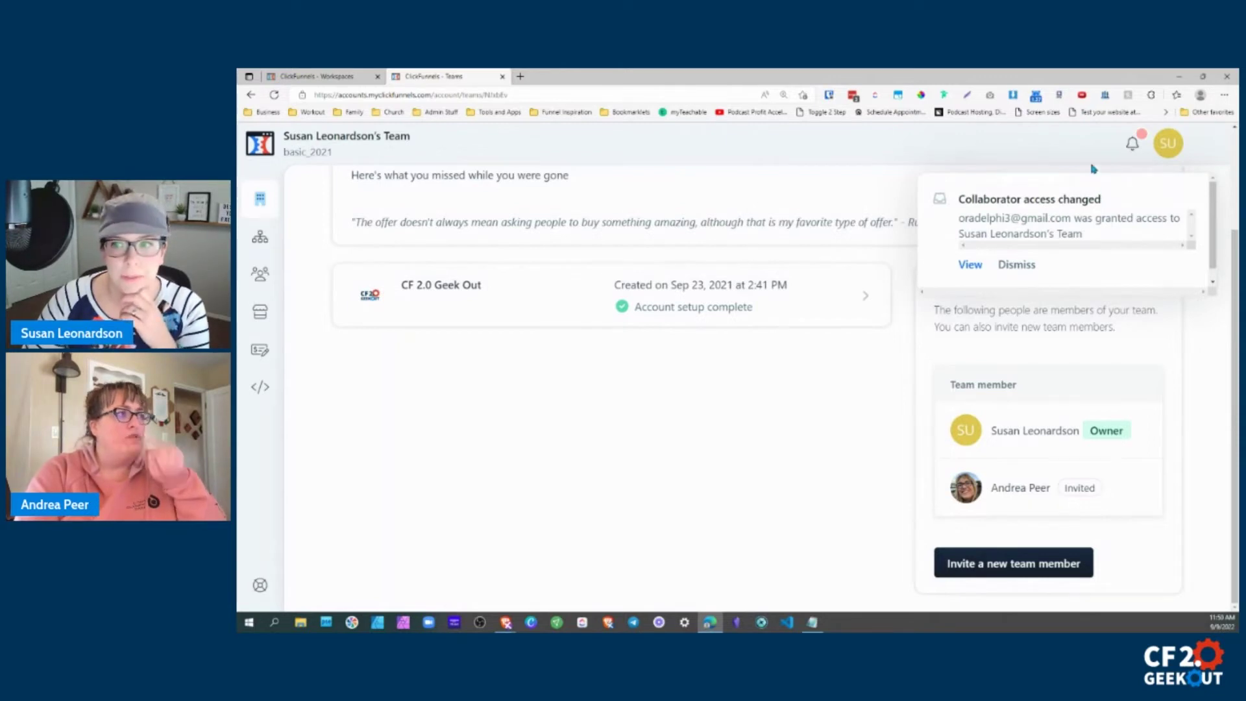
{"action": "left_click", "coordinate": [1132, 144]}
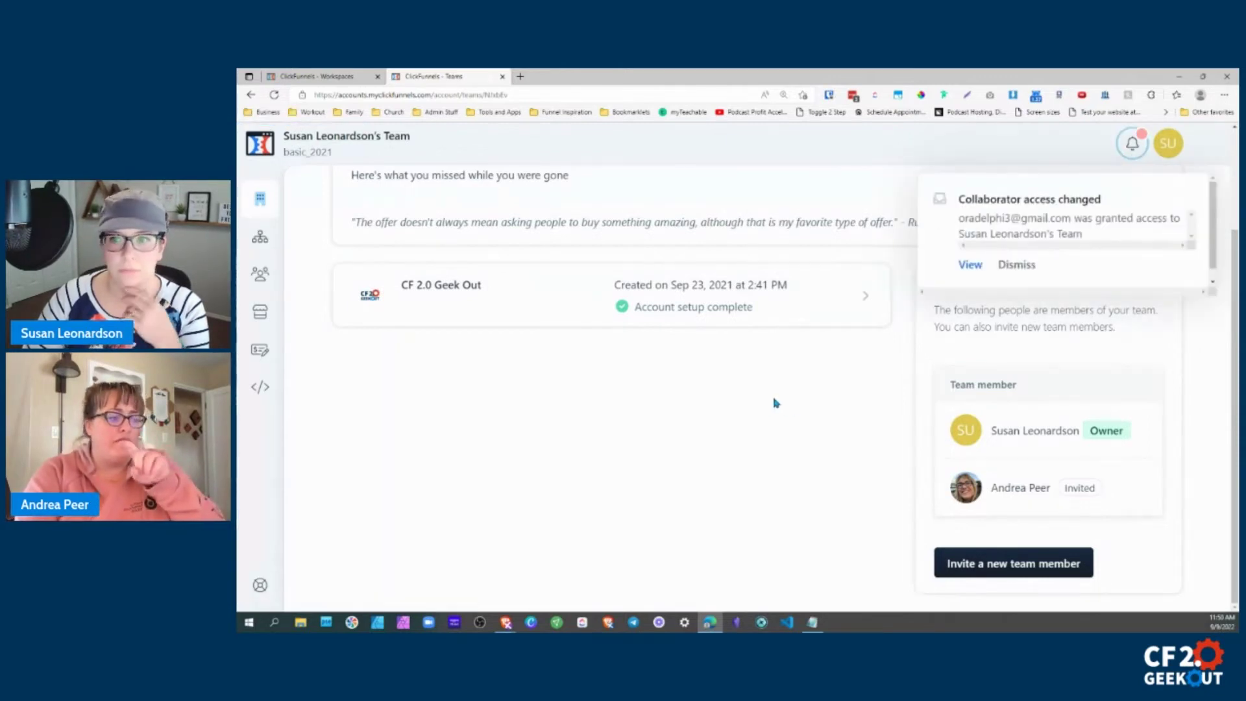
{"action": "left_click", "coordinate": [972, 266]}
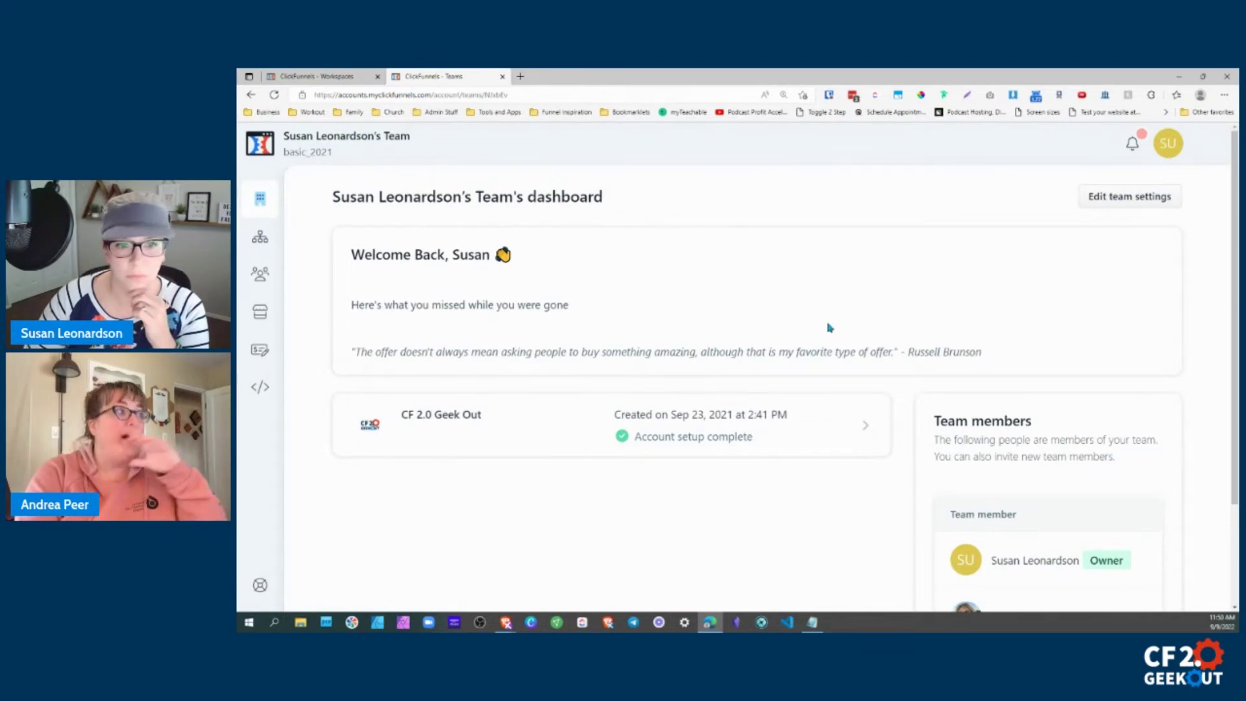
{"action": "scroll", "coordinate": [870, 396], "scroll_direction": "down", "scroll_amount": 2}
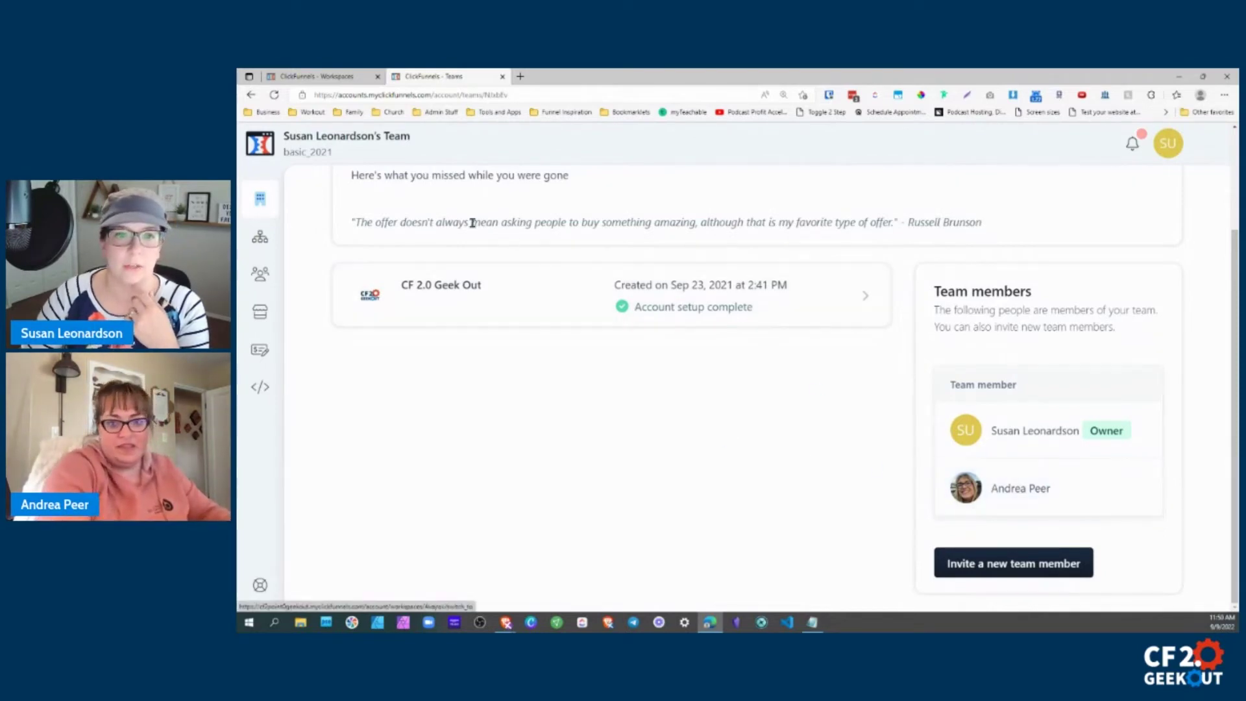
{"action": "scroll", "coordinate": [472, 222], "scroll_direction": "up", "scroll_amount": 2}
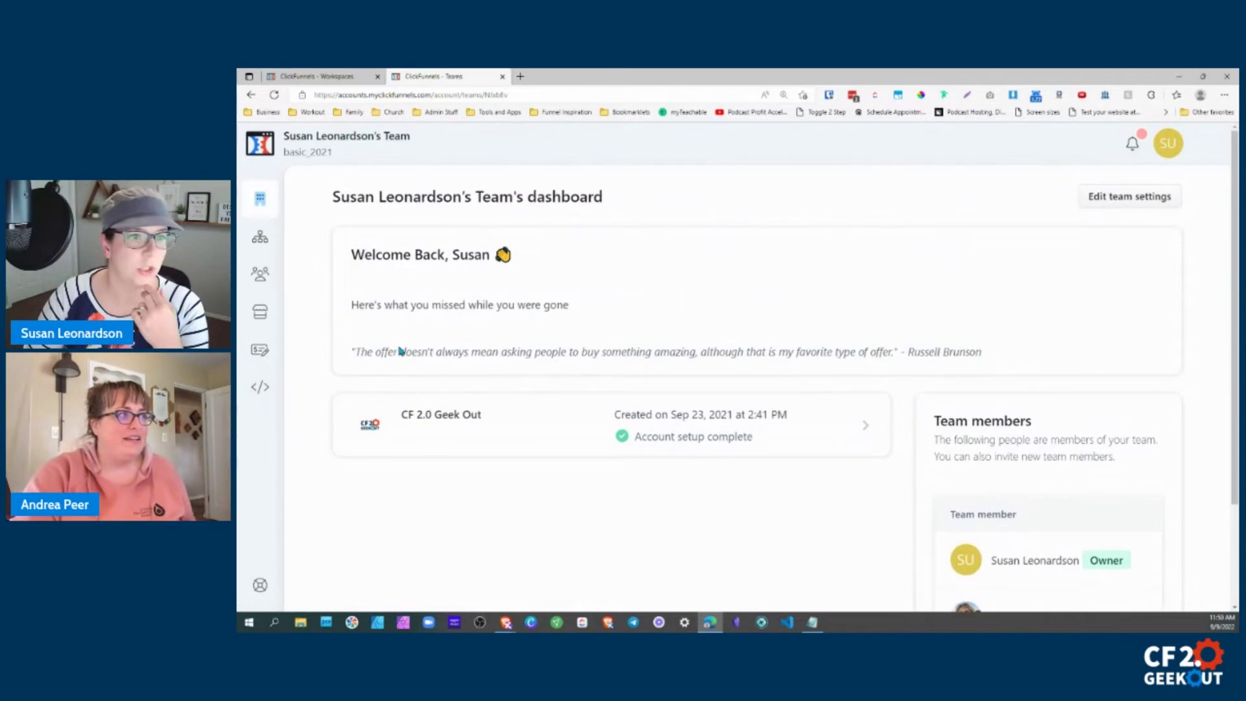
{"action": "scroll", "coordinate": [382, 370], "scroll_direction": "down", "scroll_amount": 2}
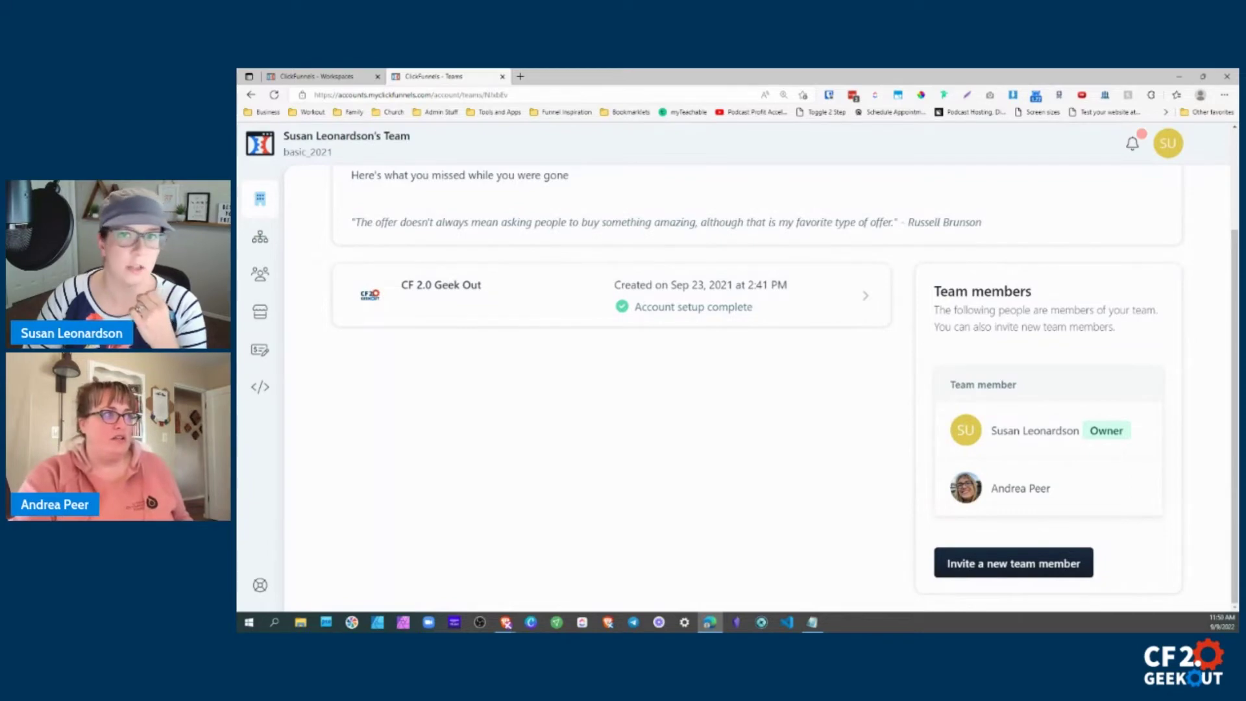
{"action": "key", "text": "alt+Tab"}
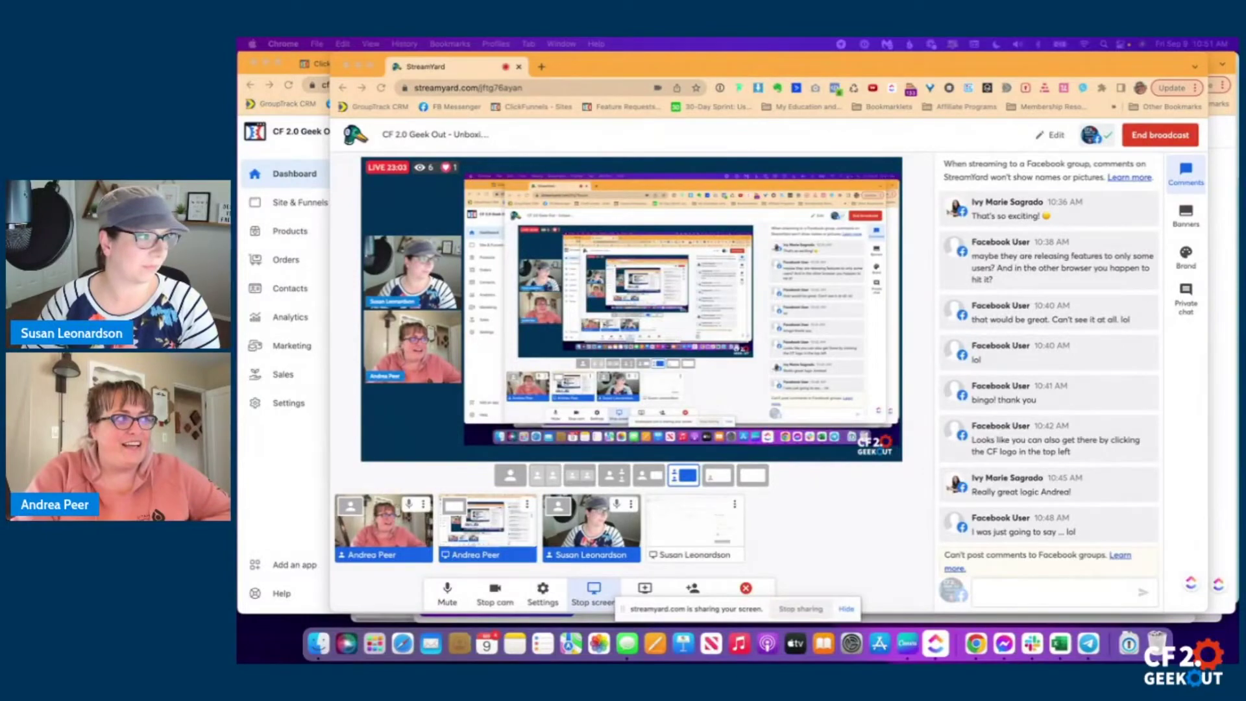
Bring the ClickFunnels window to the front from Mission Control.
{"action": "key", "text": "ctrl+Up"}
{"action": "key", "text": "ctrl+Up"}
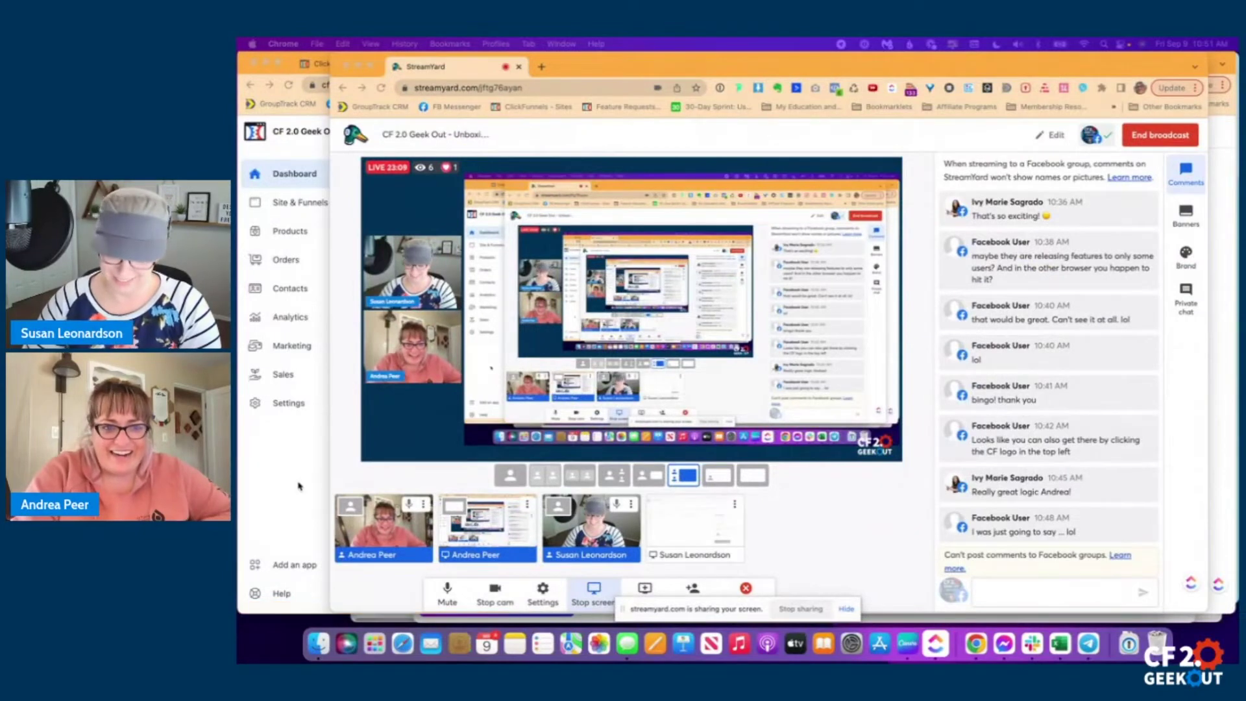
{"action": "left_click", "coordinate": [318, 504]}
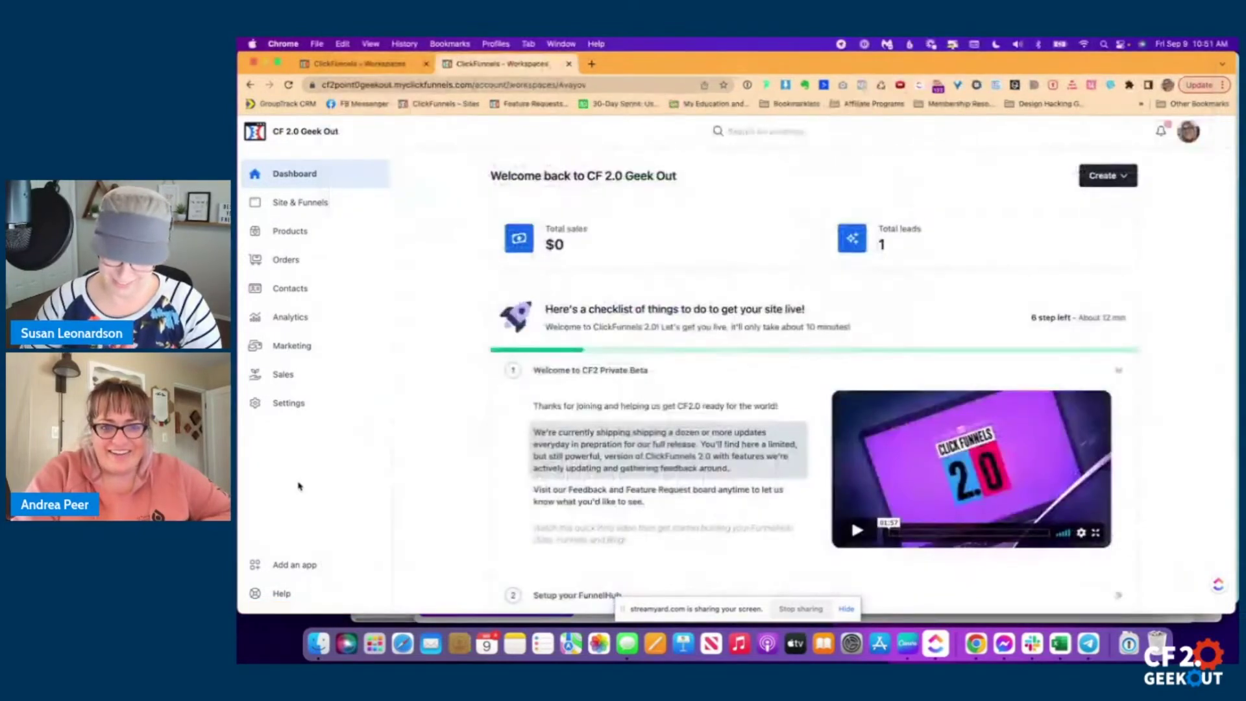
Open the second team's Team settings from the team switcher and scroll through it.
{"action": "left_click", "coordinate": [320, 134]}
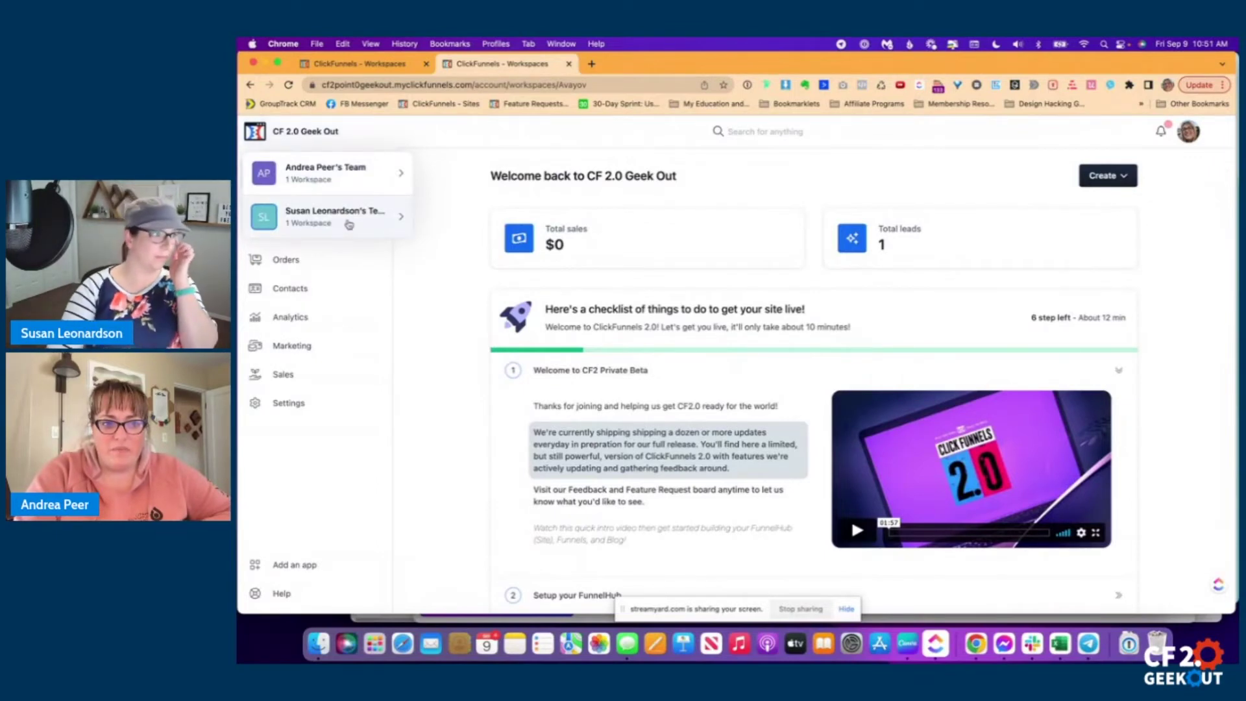
{"action": "left_click", "coordinate": [349, 225]}
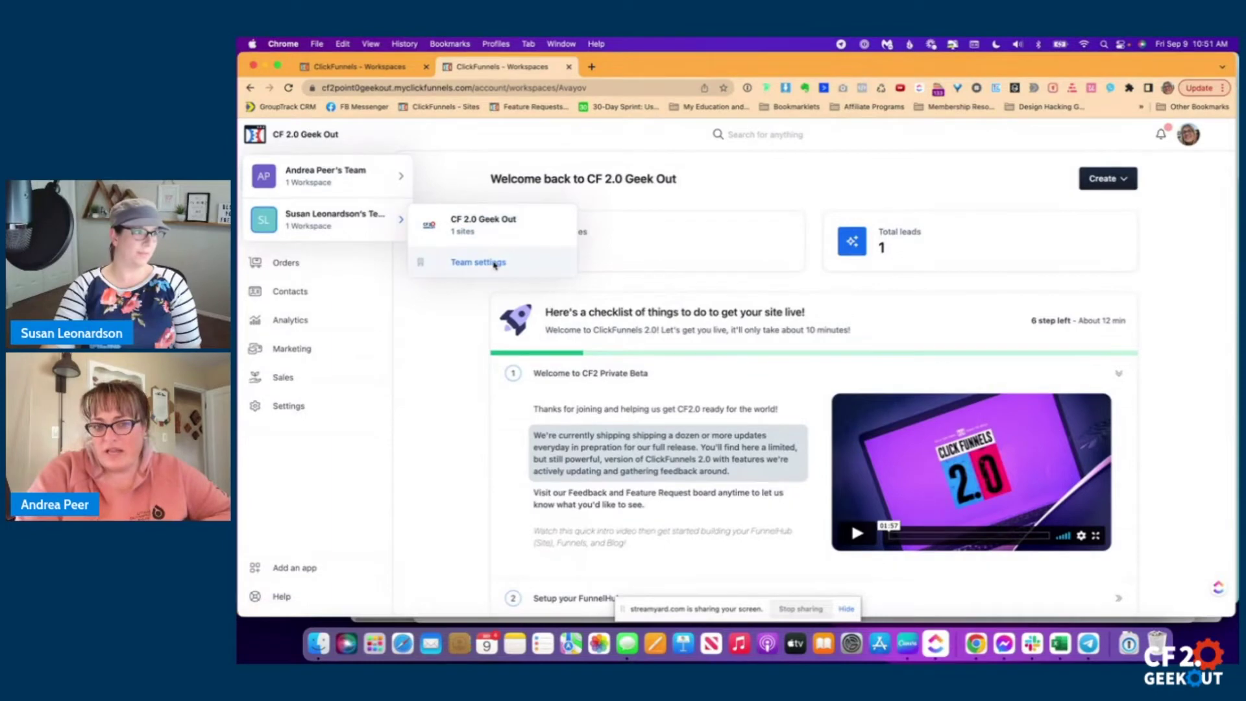
{"action": "left_click", "coordinate": [493, 261]}
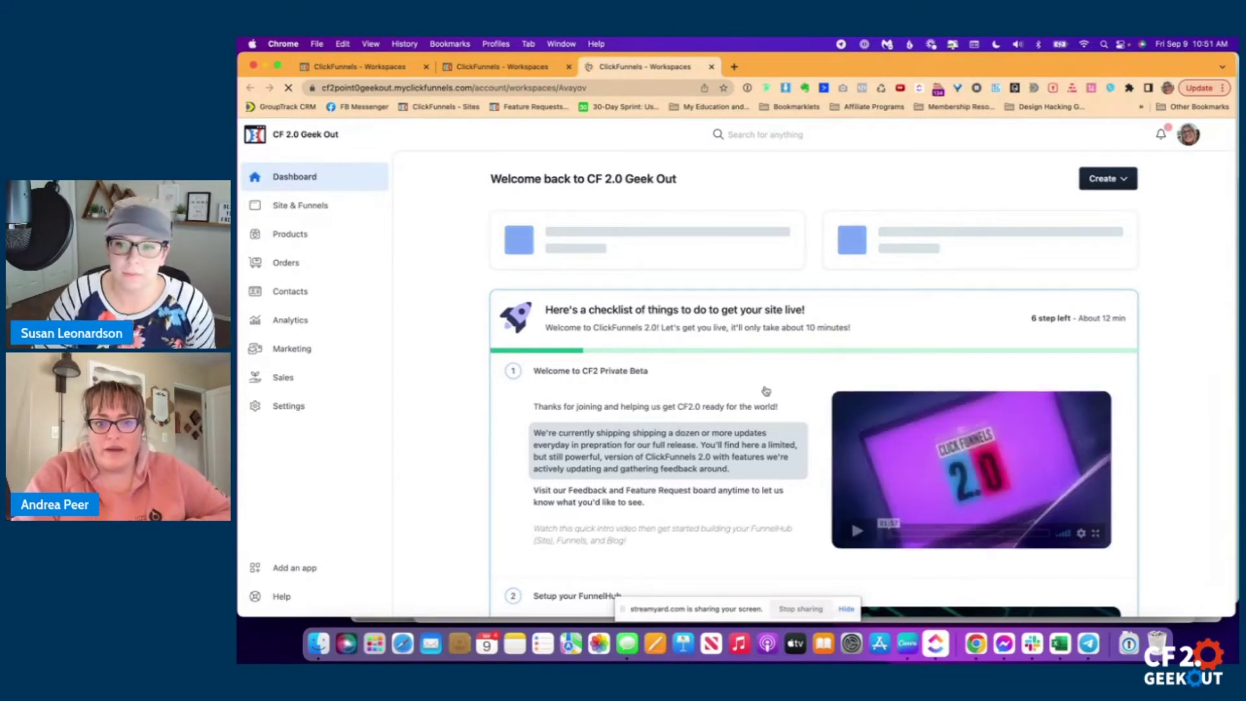
{"action": "scroll", "coordinate": [766, 391], "scroll_direction": "down", "scroll_amount": 2}
{"action": "scroll", "coordinate": [793, 361], "scroll_direction": "down", "scroll_amount": 6}
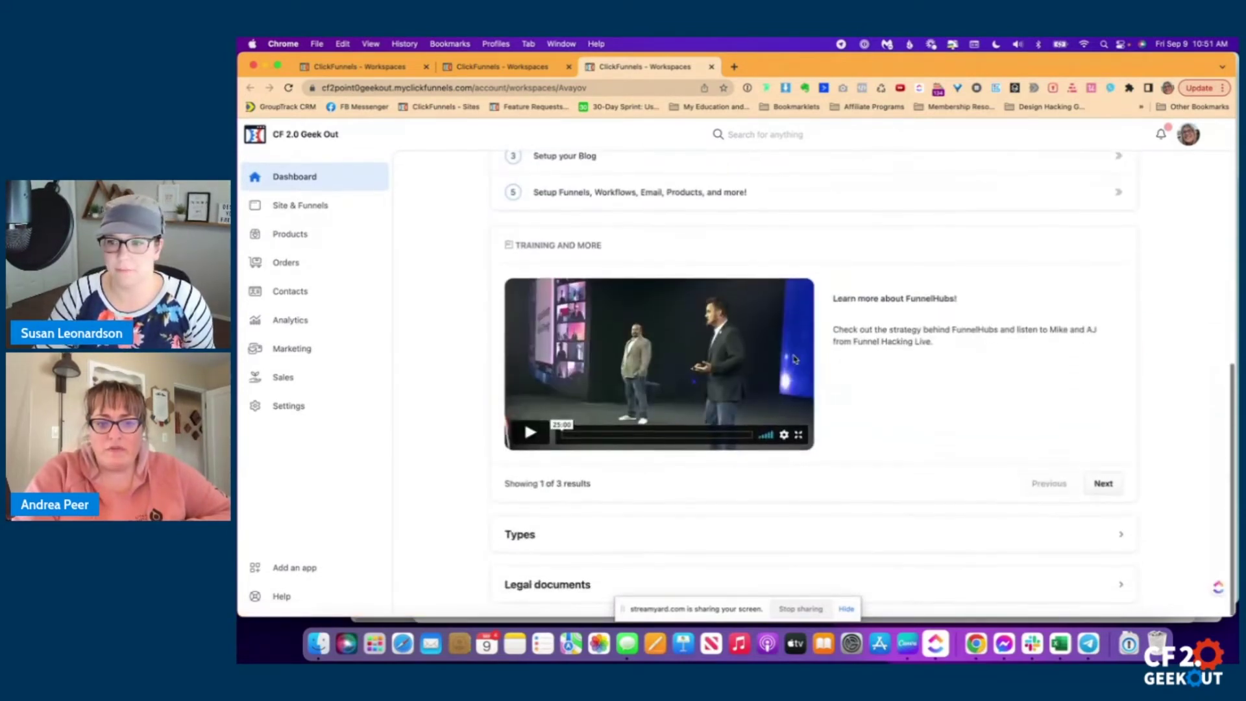
{"action": "scroll", "coordinate": [793, 359], "scroll_direction": "up", "scroll_amount": 8}
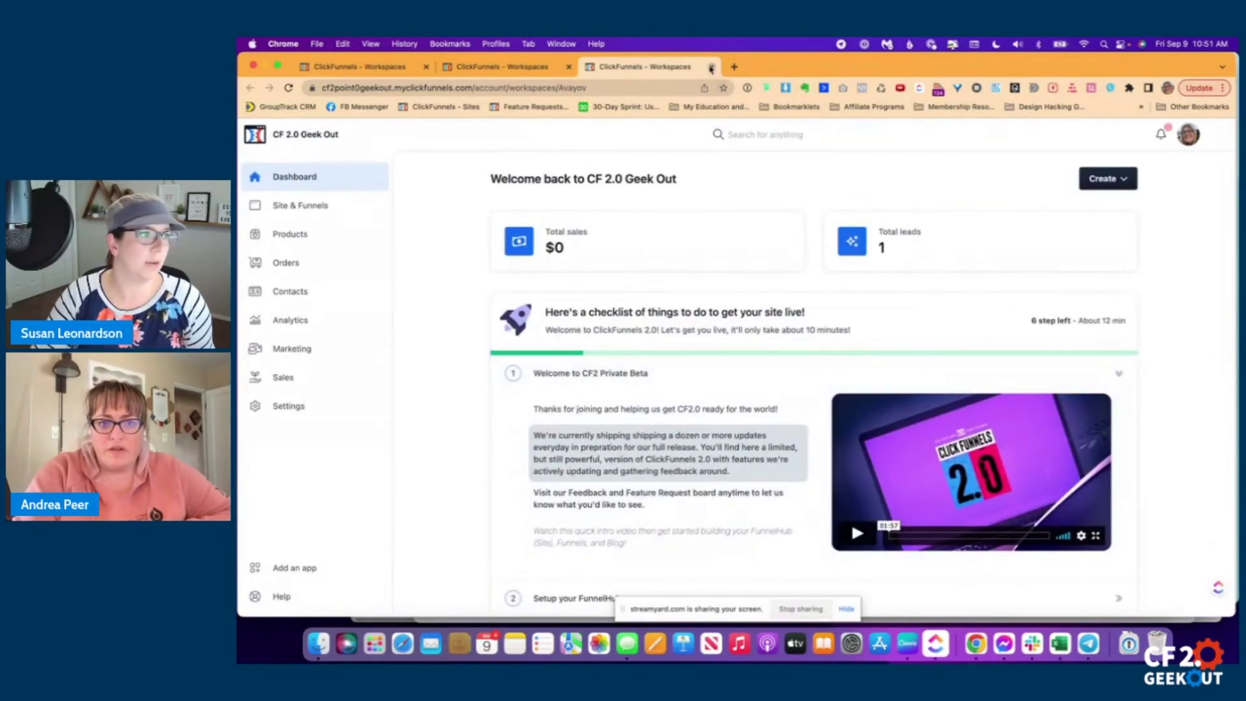
Go to the CF 2.0 Geek Out workspace's Site & Funnels from the switcher.
{"action": "left_click", "coordinate": [326, 138]}
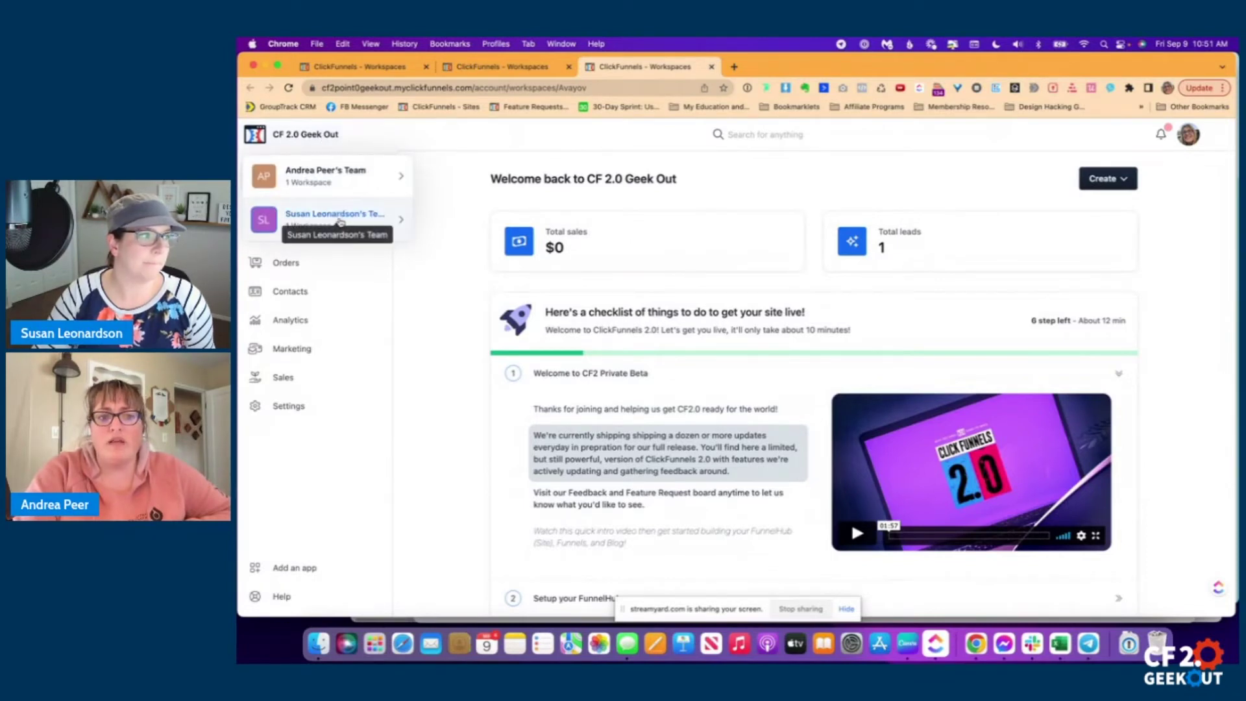
{"action": "mouse_move", "coordinate": [401, 220]}
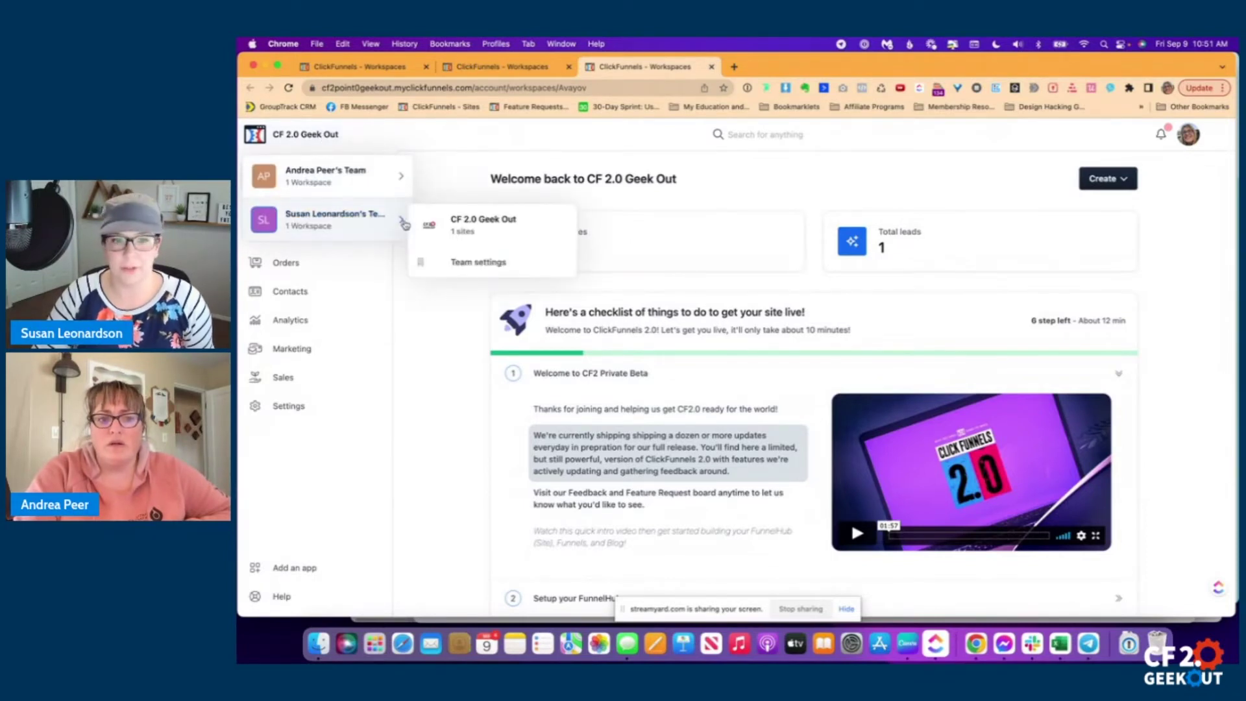
{"action": "left_click", "coordinate": [483, 227]}
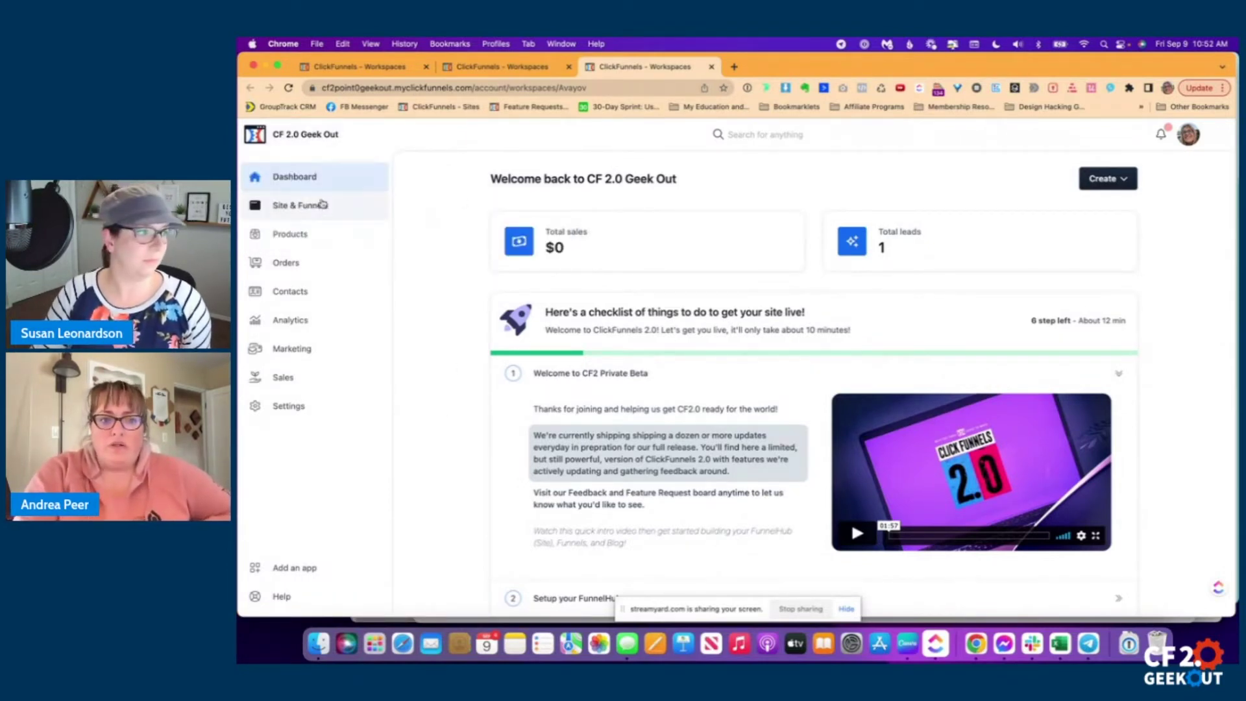
{"action": "left_click", "coordinate": [321, 205]}
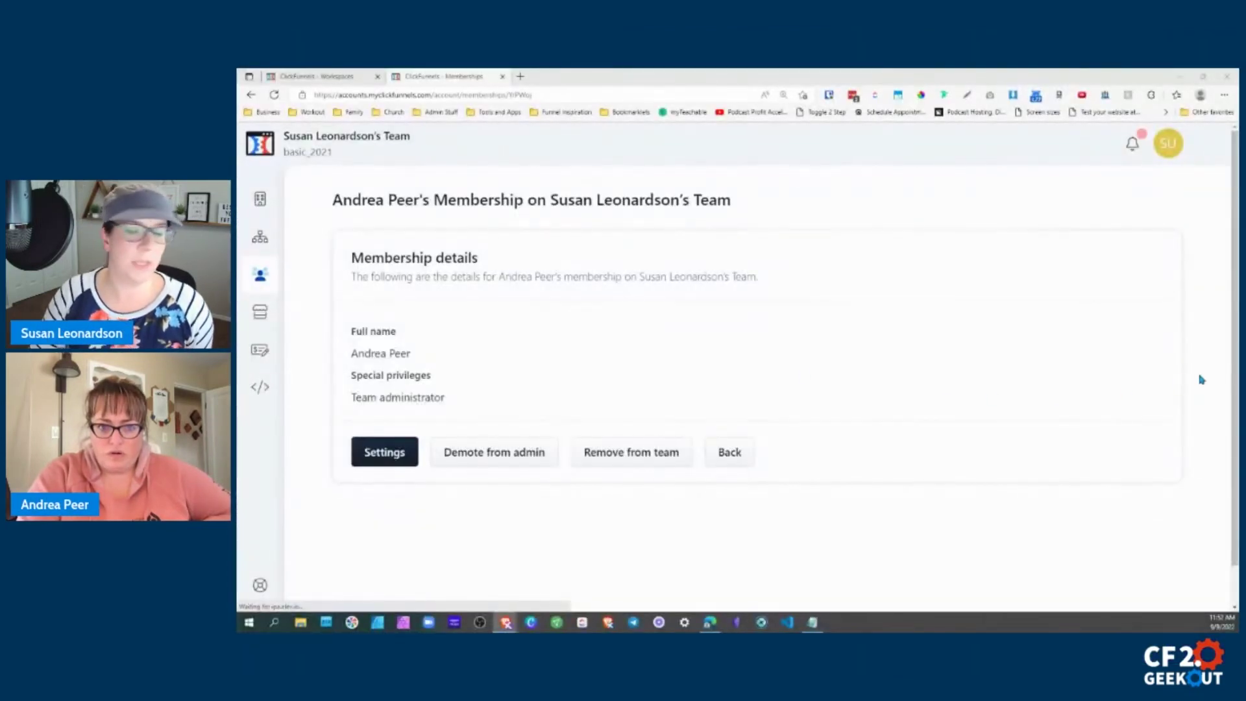
From Team members, open the second member's Details and then their membership Settings.
{"action": "left_click", "coordinate": [259, 276]}
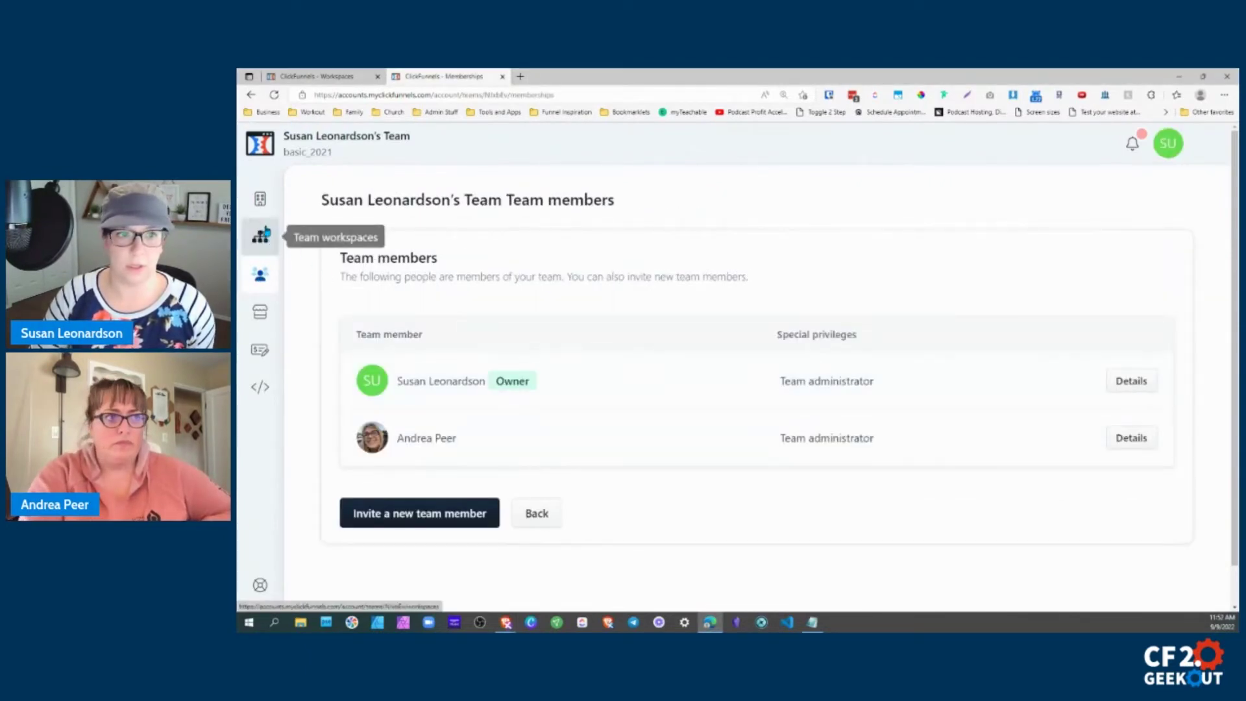
{"action": "left_click_drag", "start_coordinate": [790, 440], "coordinate": [1001, 431]}
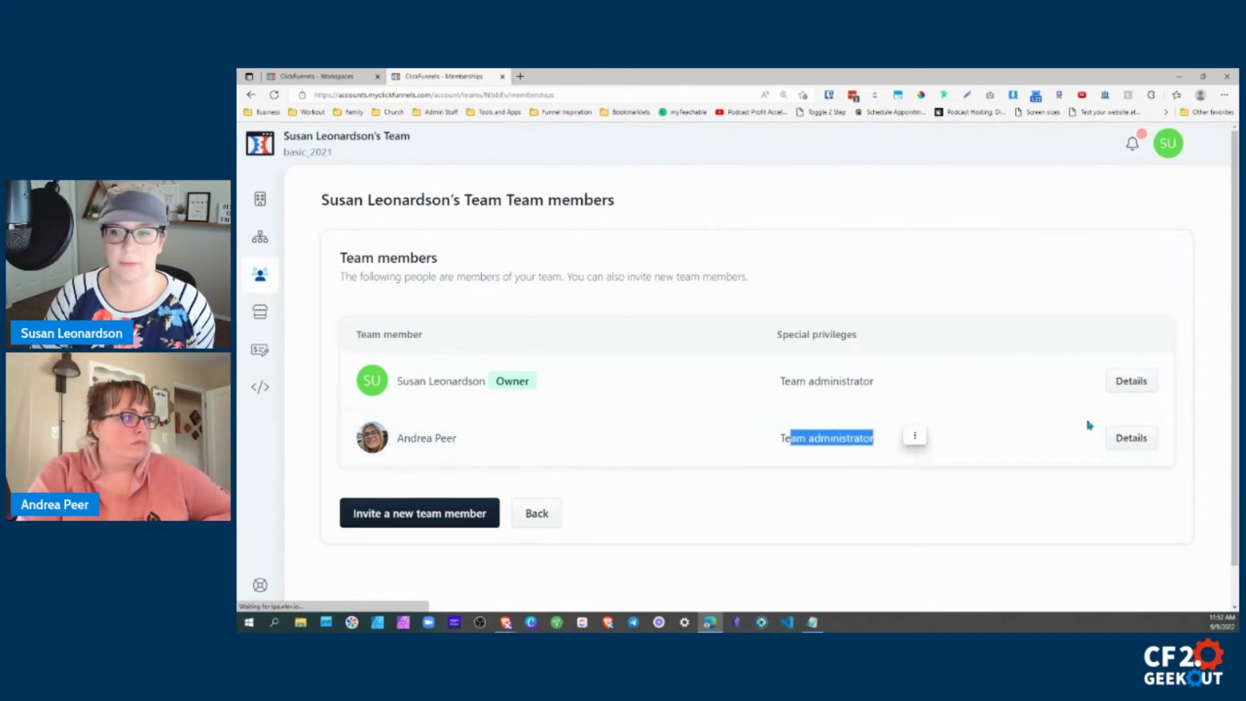
{"action": "left_click", "coordinate": [1131, 438]}
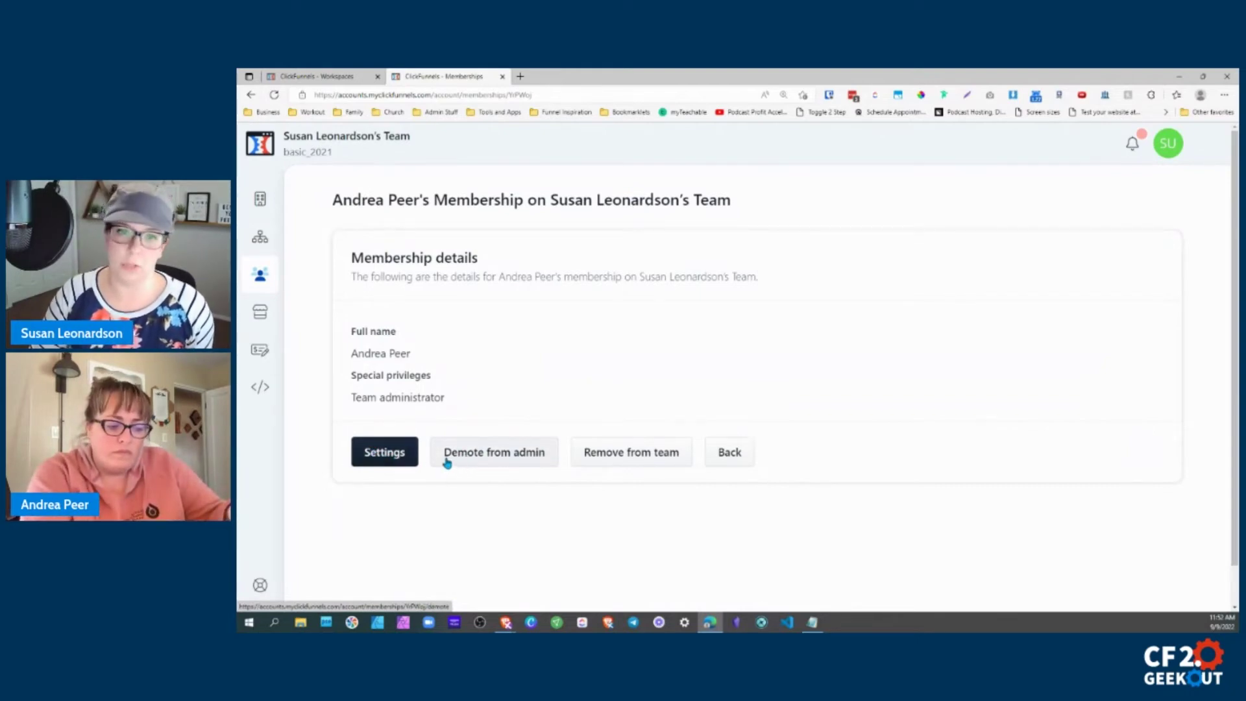
{"action": "left_click", "coordinate": [384, 452]}
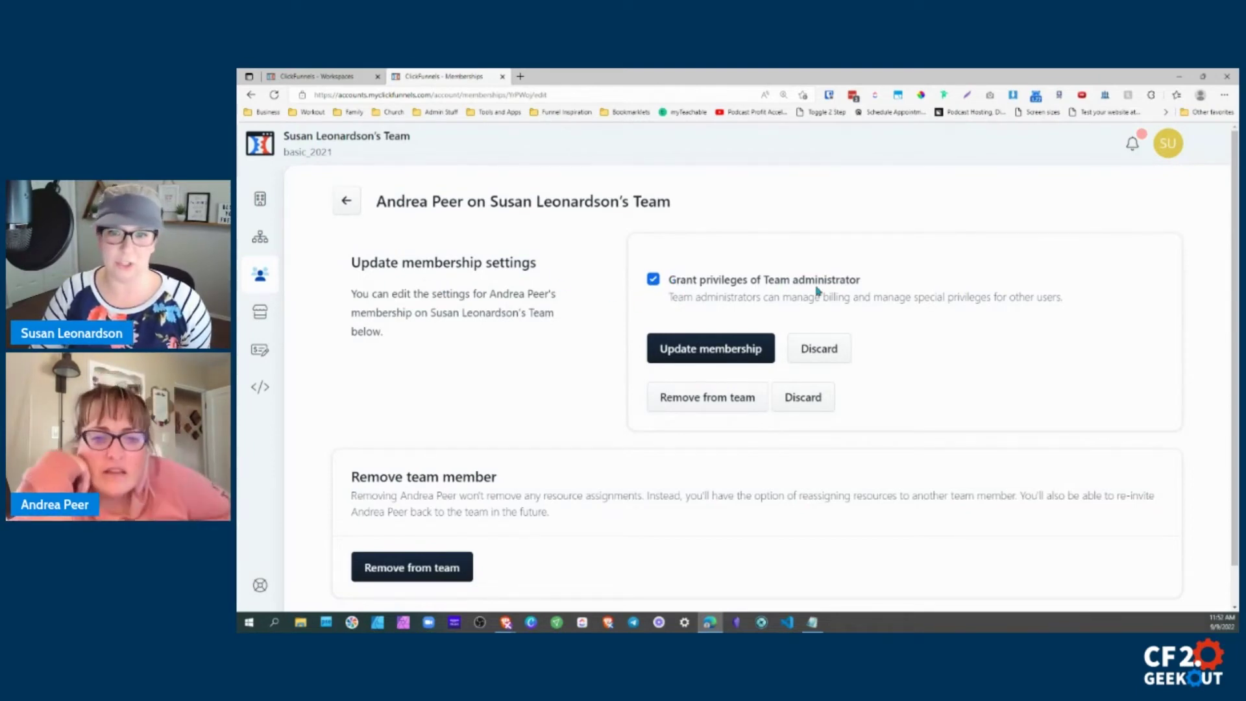
Untick the second member's Team administrator privilege and update the membership.
{"action": "left_click", "coordinate": [713, 282]}
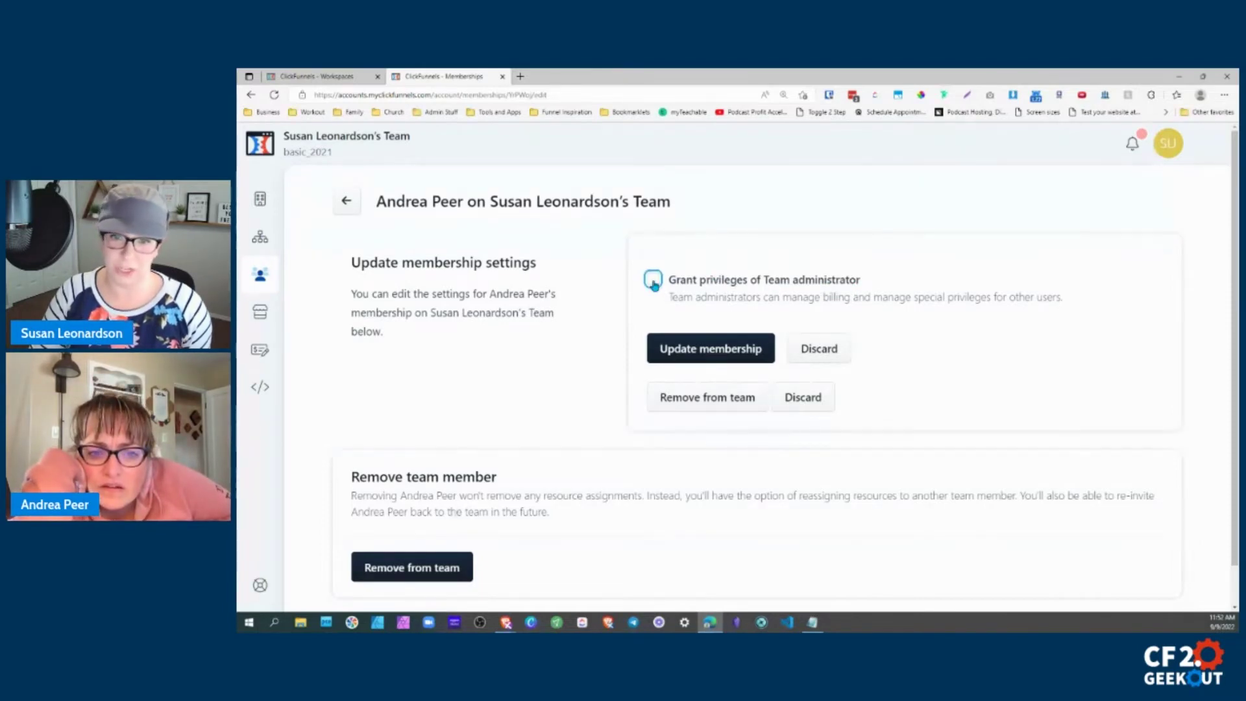
{"action": "left_click", "coordinate": [782, 297]}
{"action": "left_click", "coordinate": [753, 299]}
{"action": "left_click", "coordinate": [805, 300]}
{"action": "left_click", "coordinate": [848, 302]}
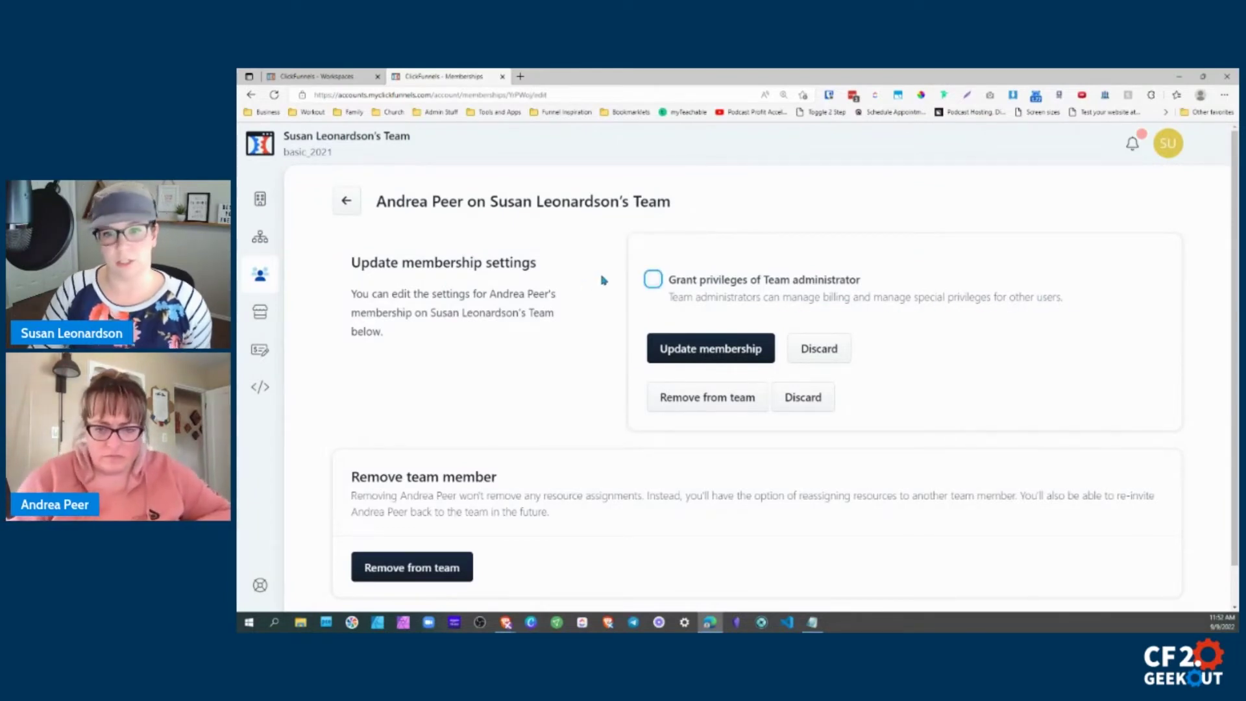
{"action": "left_click", "coordinate": [652, 279]}
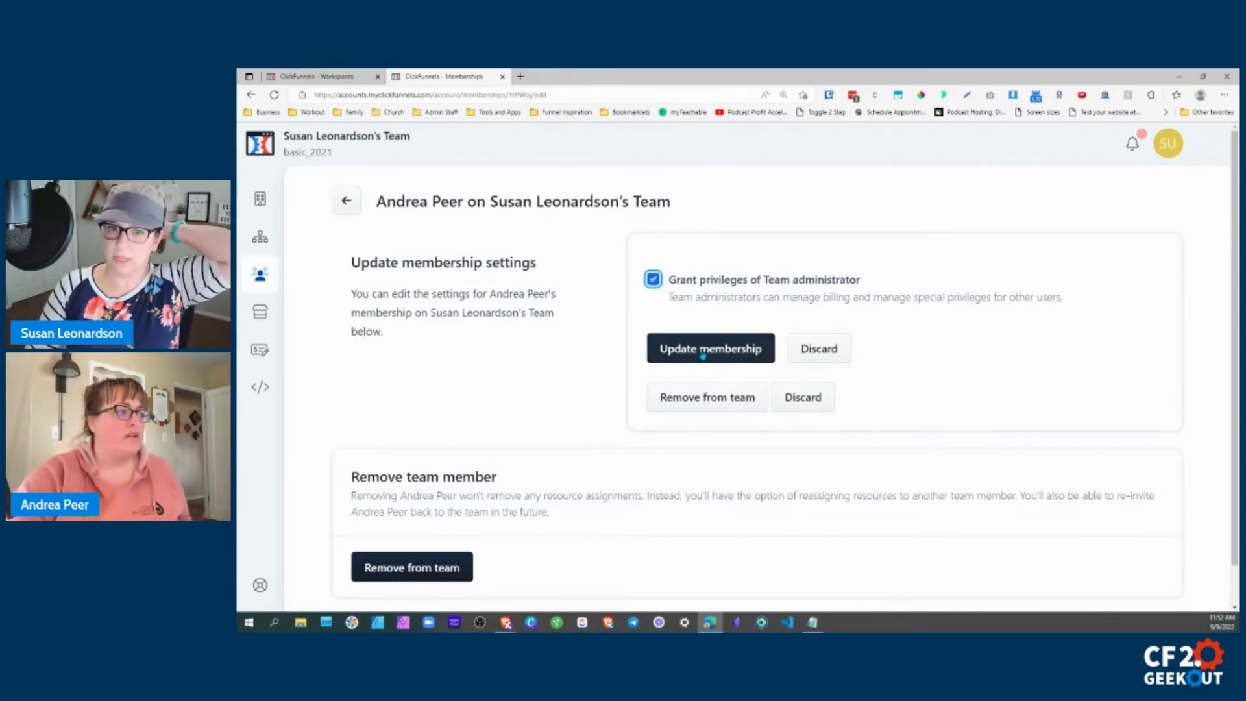
{"action": "left_click", "coordinate": [707, 354]}
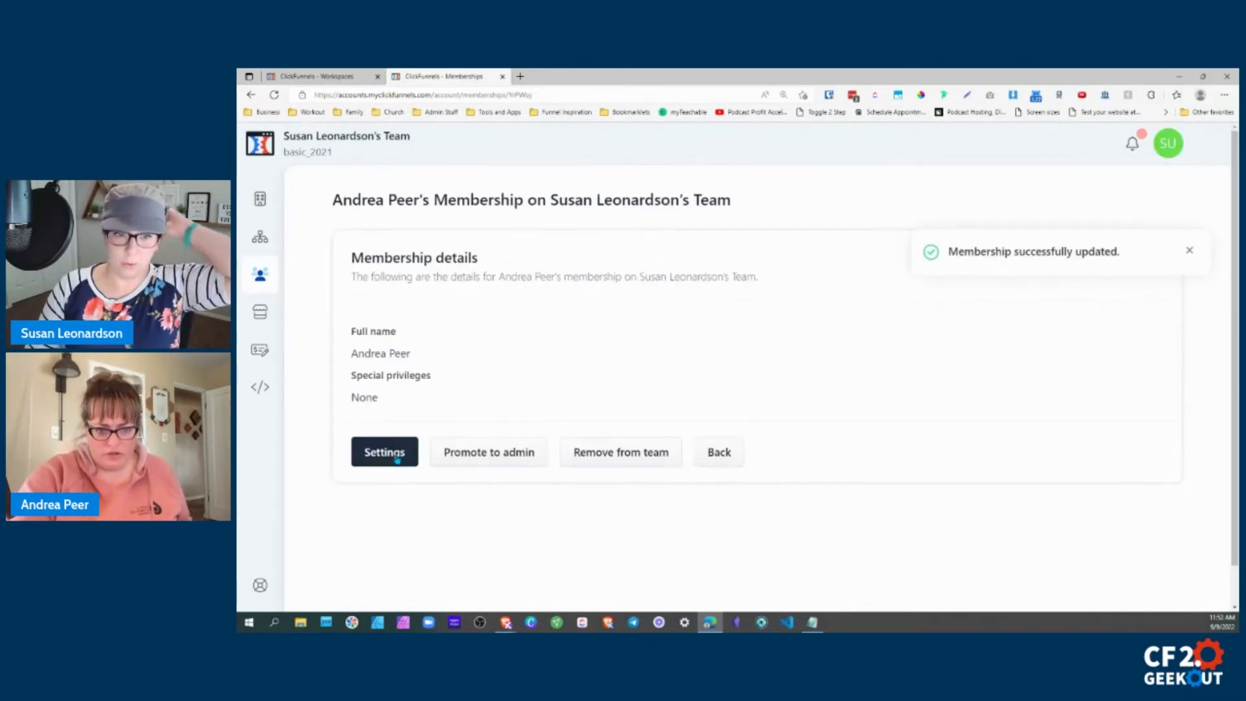
Promote the member back to admin and confirm with Proceed.
{"action": "left_click", "coordinate": [411, 457]}
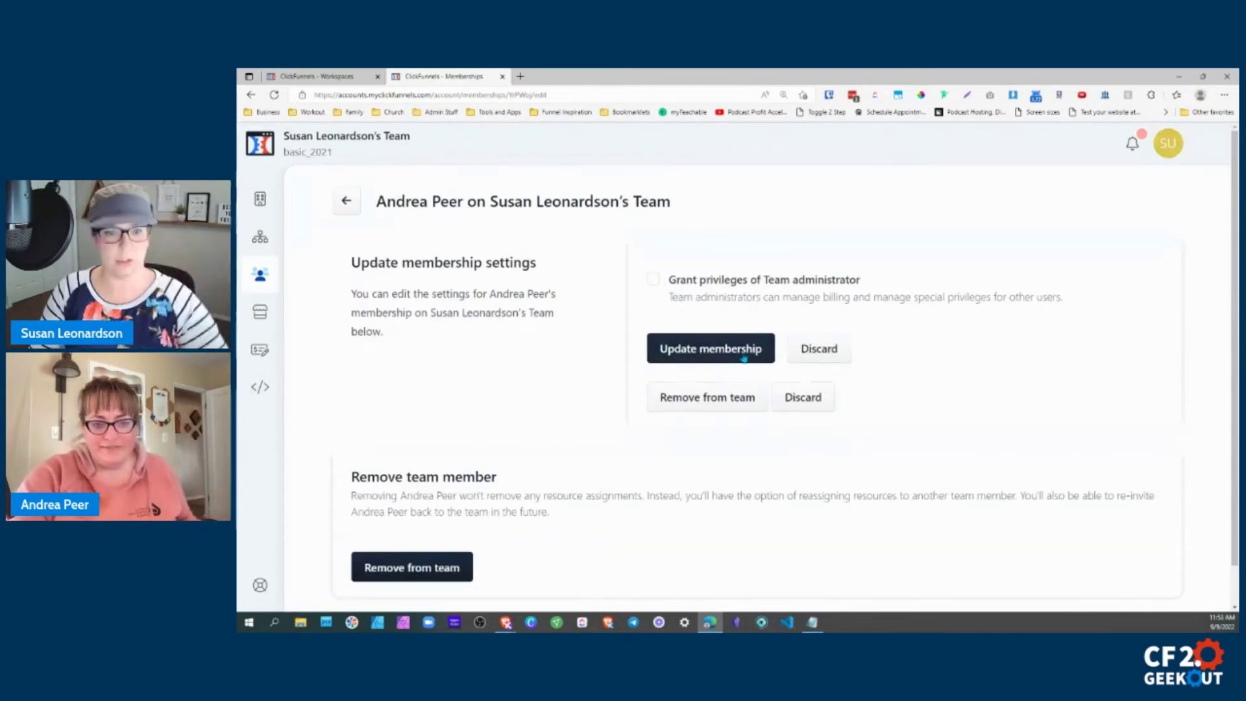
{"action": "left_click", "coordinate": [345, 200]}
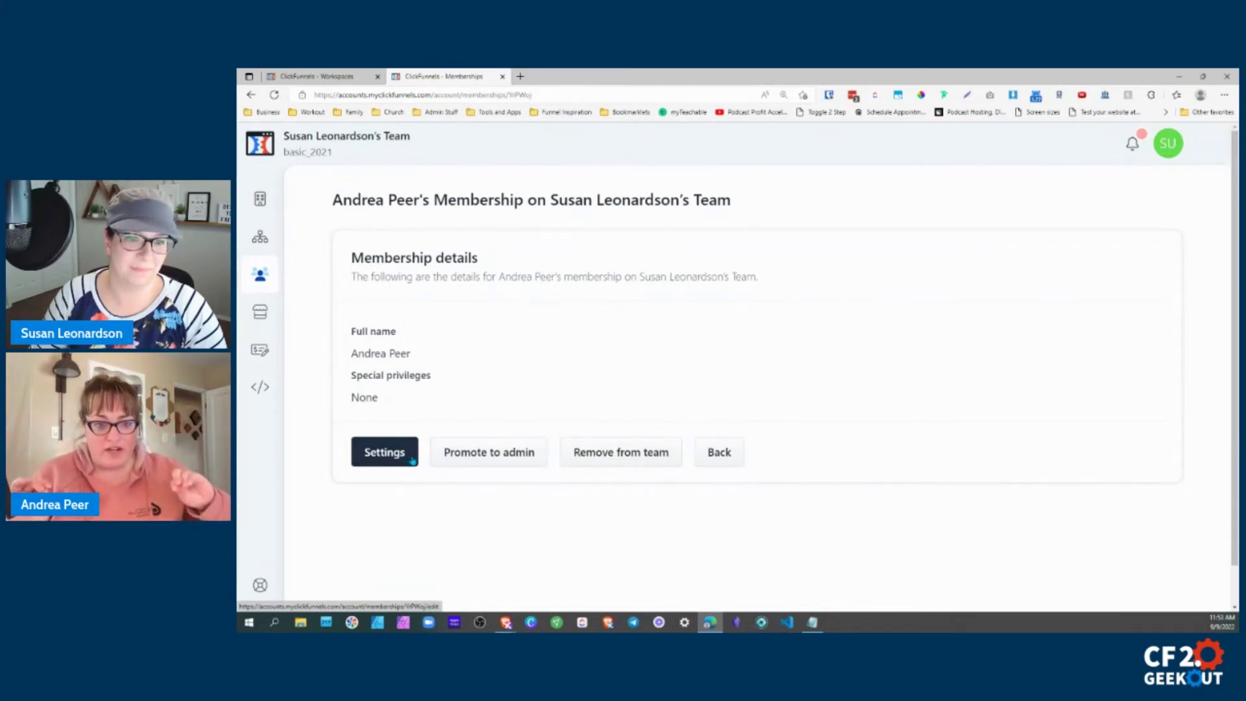
{"action": "left_click", "coordinate": [432, 459]}
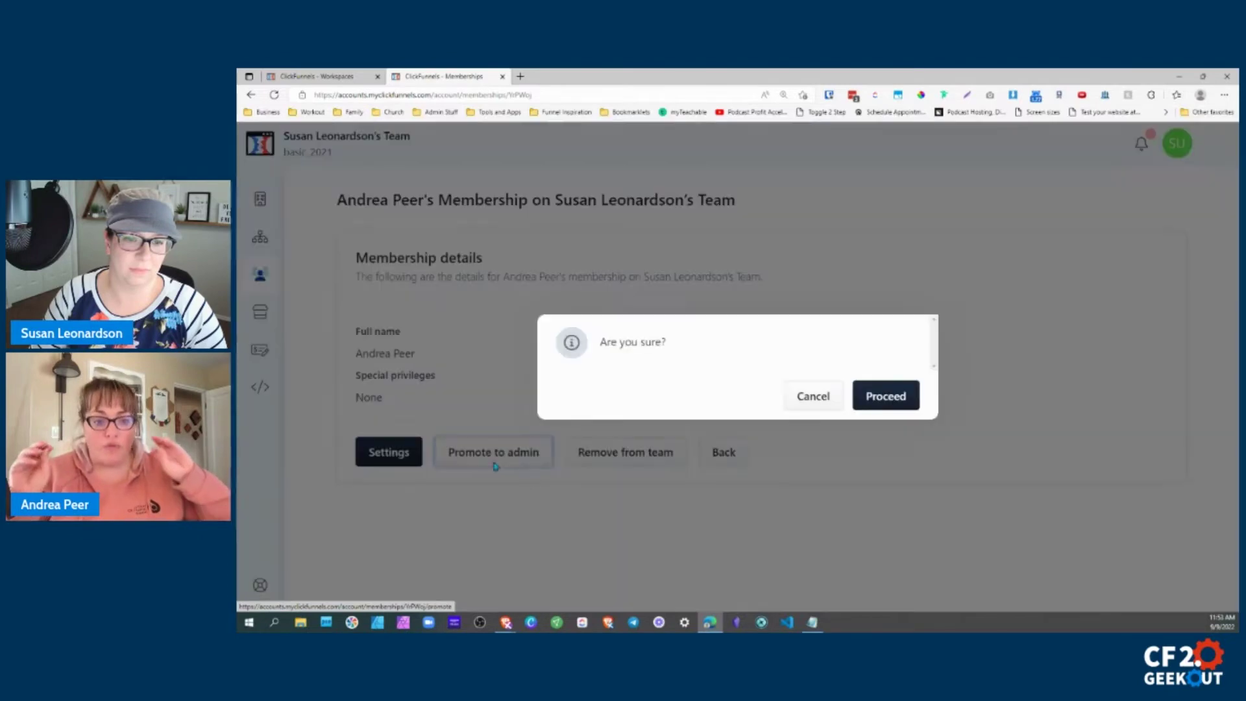
{"action": "left_click", "coordinate": [886, 401]}
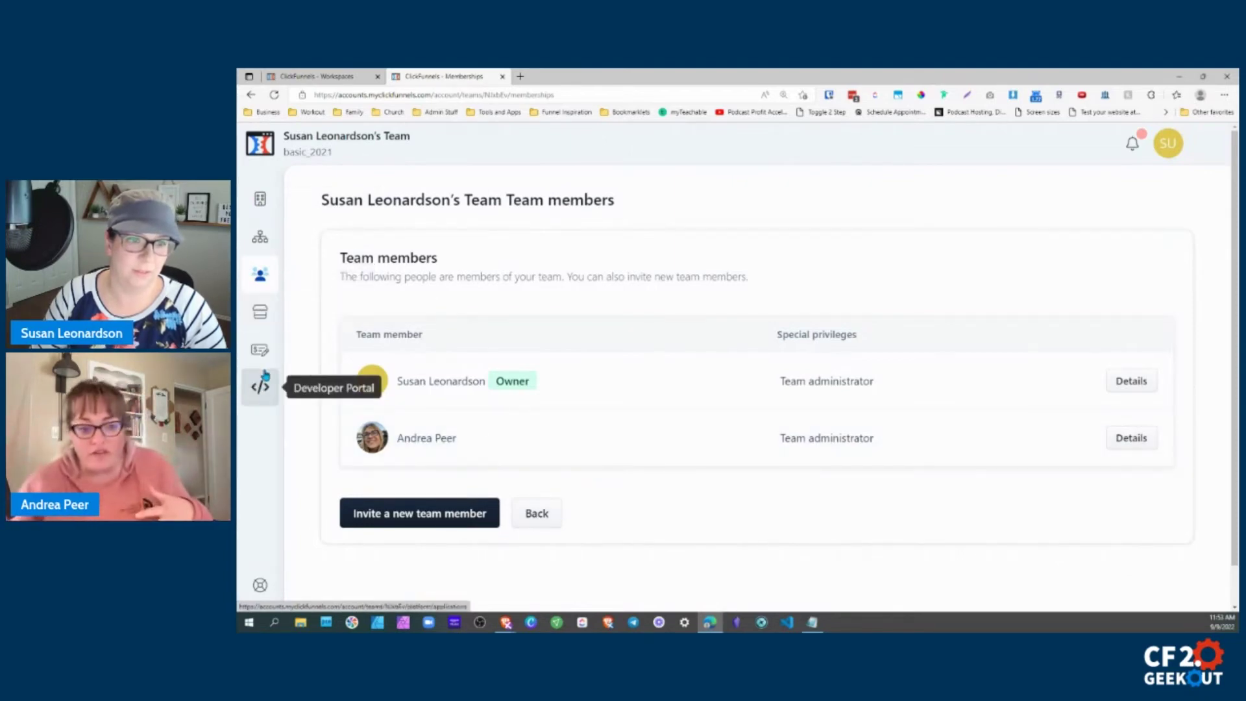
Try adding a new workspace from the team's workspaces list, returning after the error.
{"action": "left_click", "coordinate": [260, 239]}
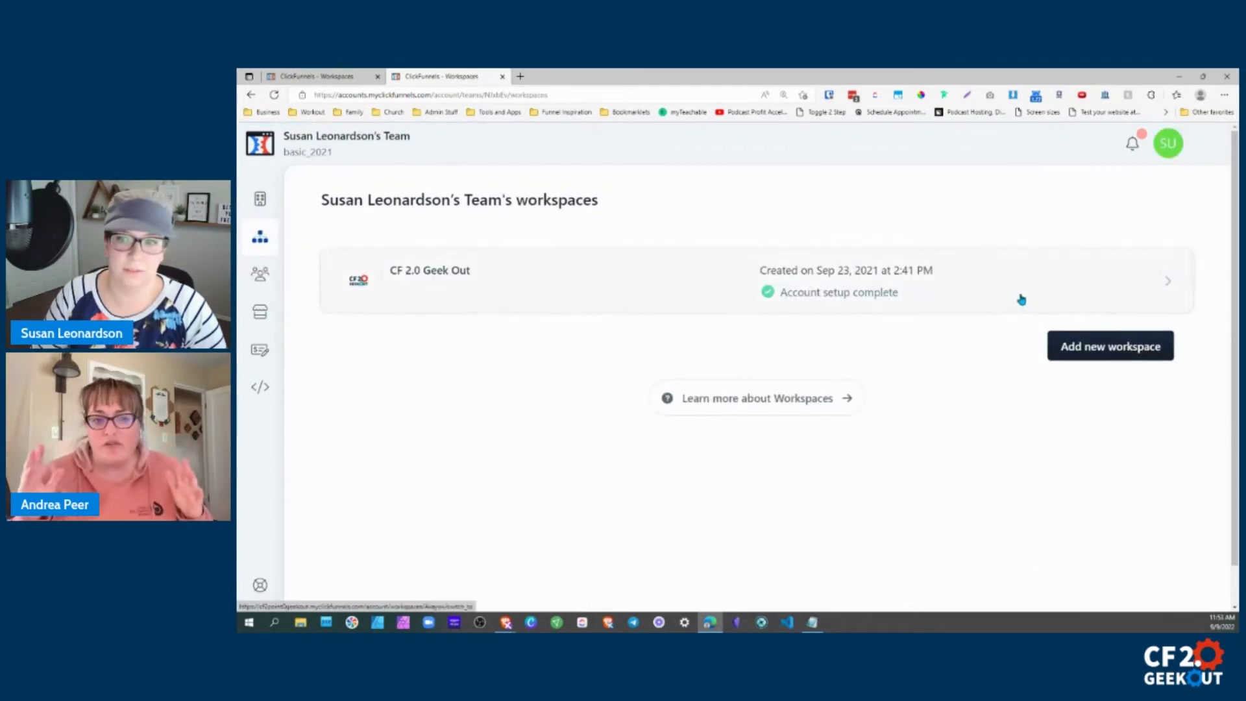
{"action": "left_click", "coordinate": [1106, 351]}
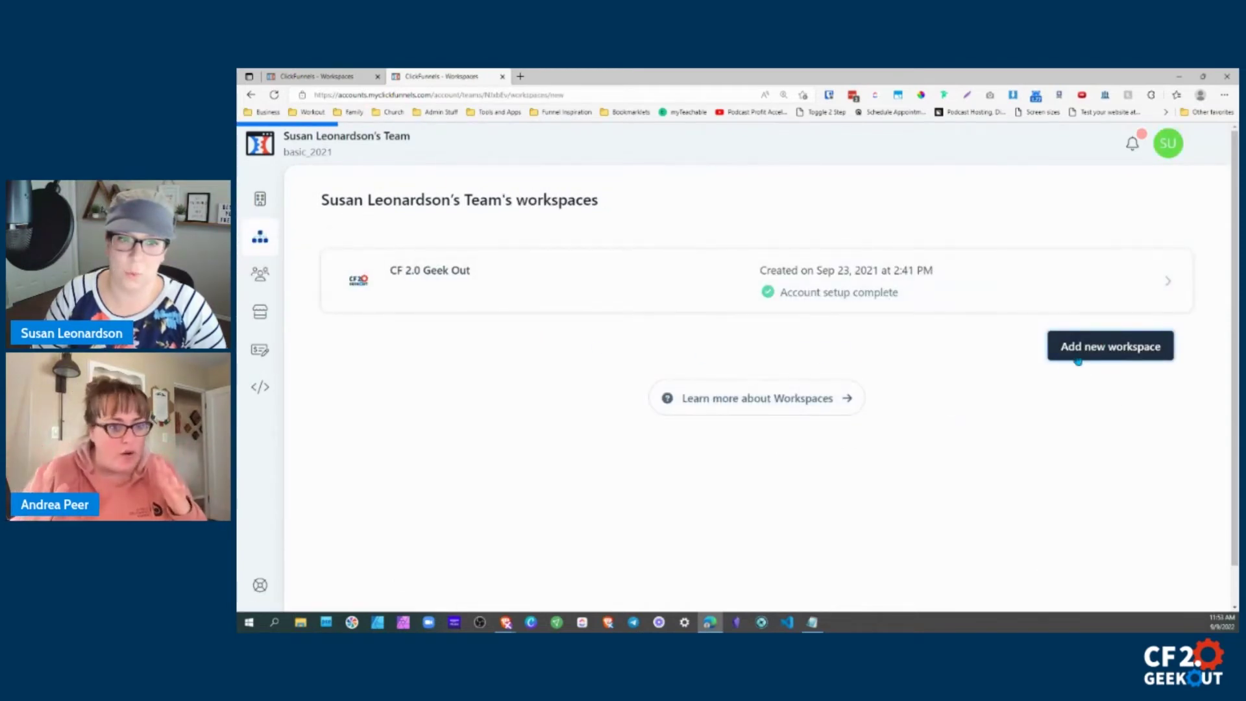
{"action": "left_click", "coordinate": [250, 95]}
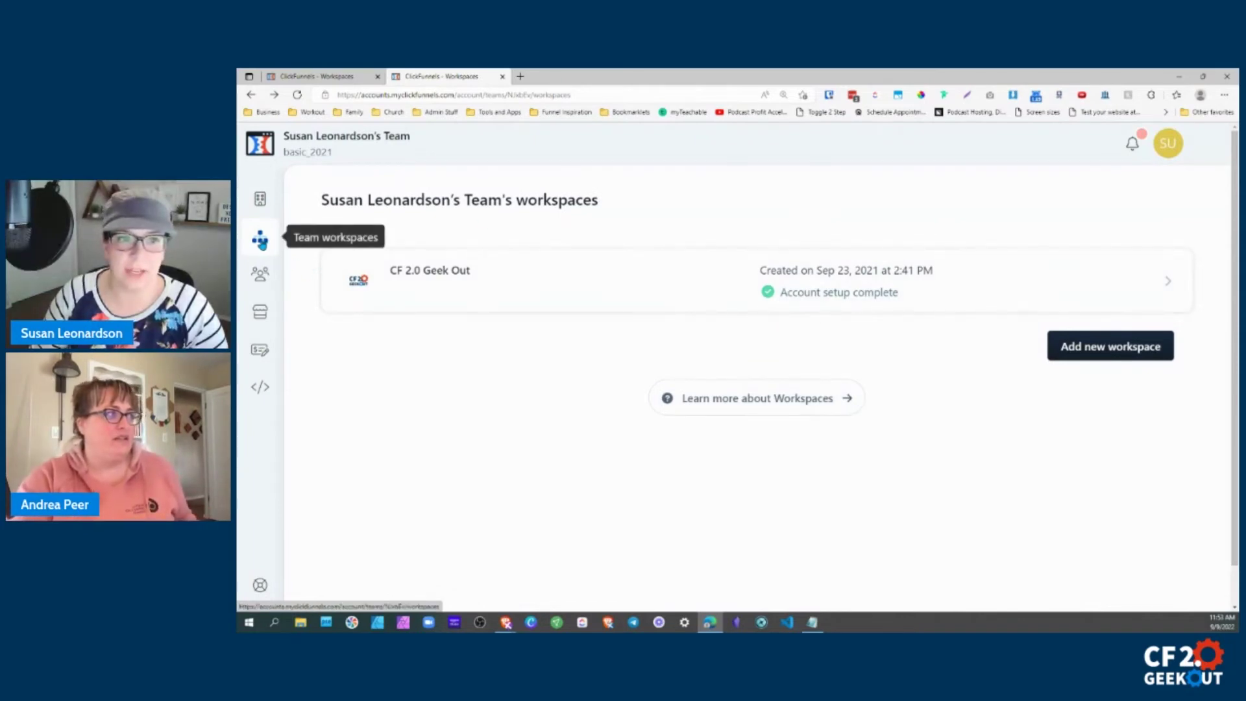
{"action": "left_click", "coordinate": [1108, 348]}
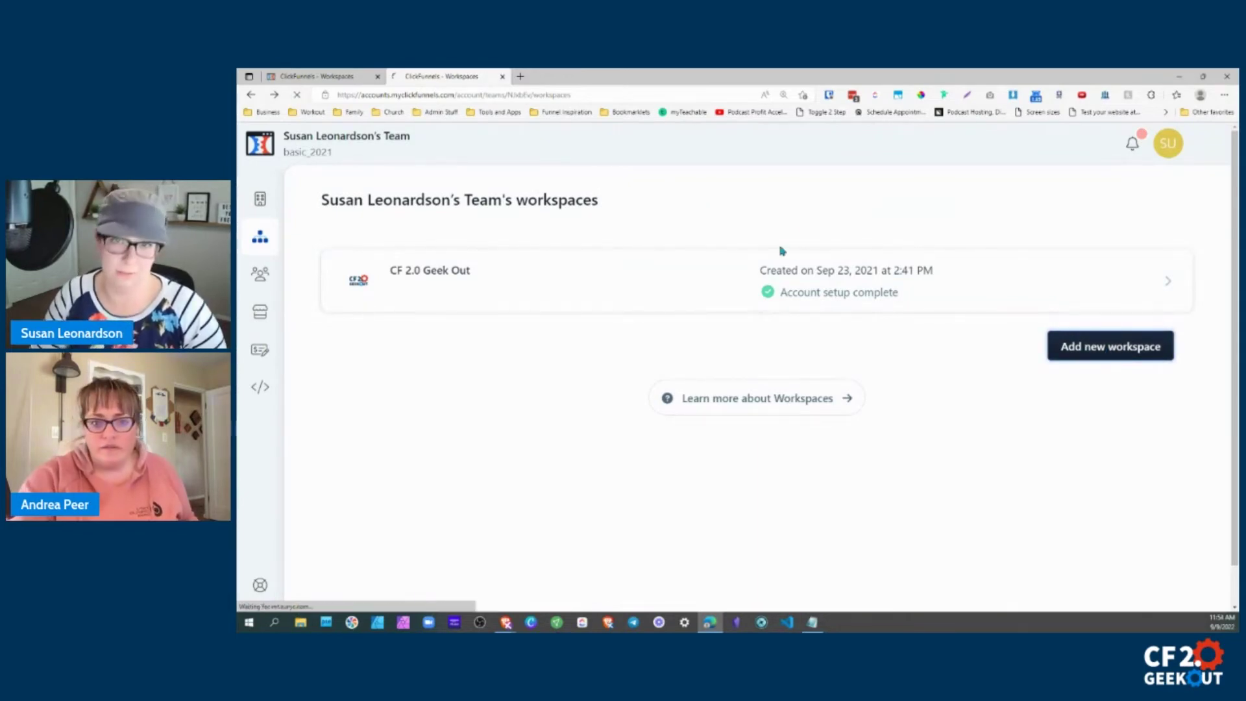
{"action": "left_click", "coordinate": [251, 95]}
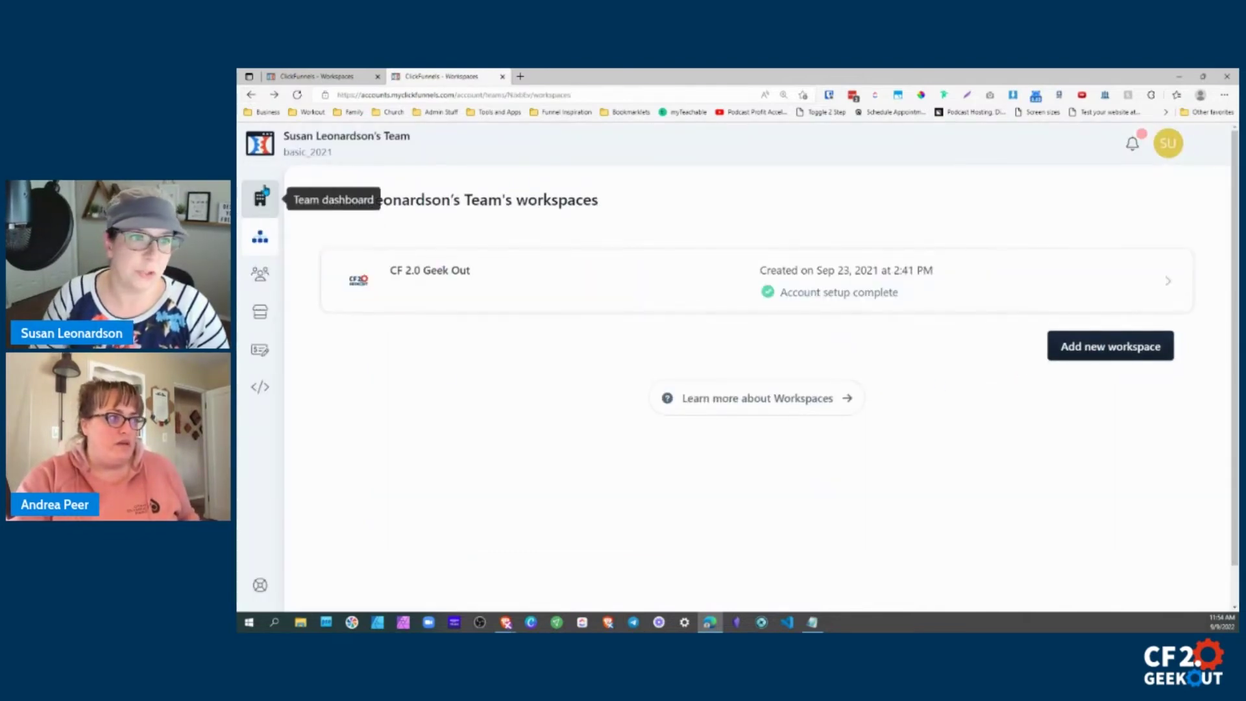
Switch to the CF 2.0 Geek Out workspace from the team switcher.
{"action": "left_click", "coordinate": [313, 148]}
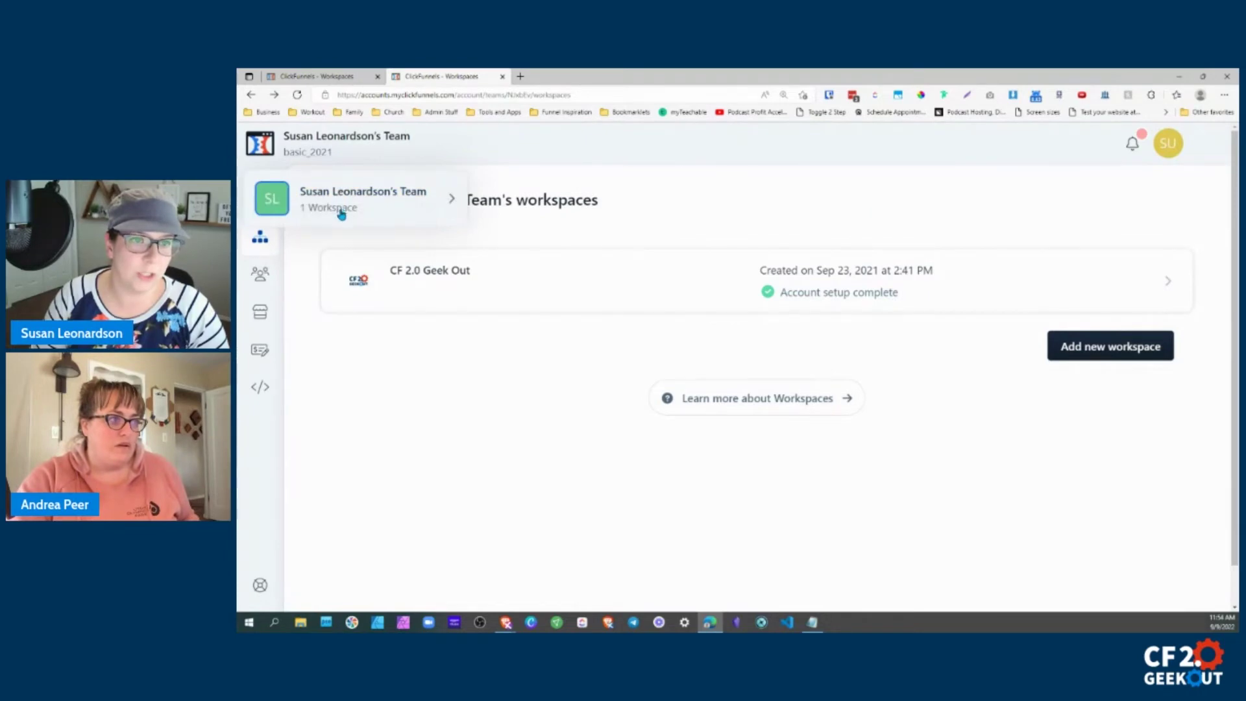
{"action": "mouse_move", "coordinate": [337, 208]}
{"action": "left_click", "coordinate": [552, 202]}
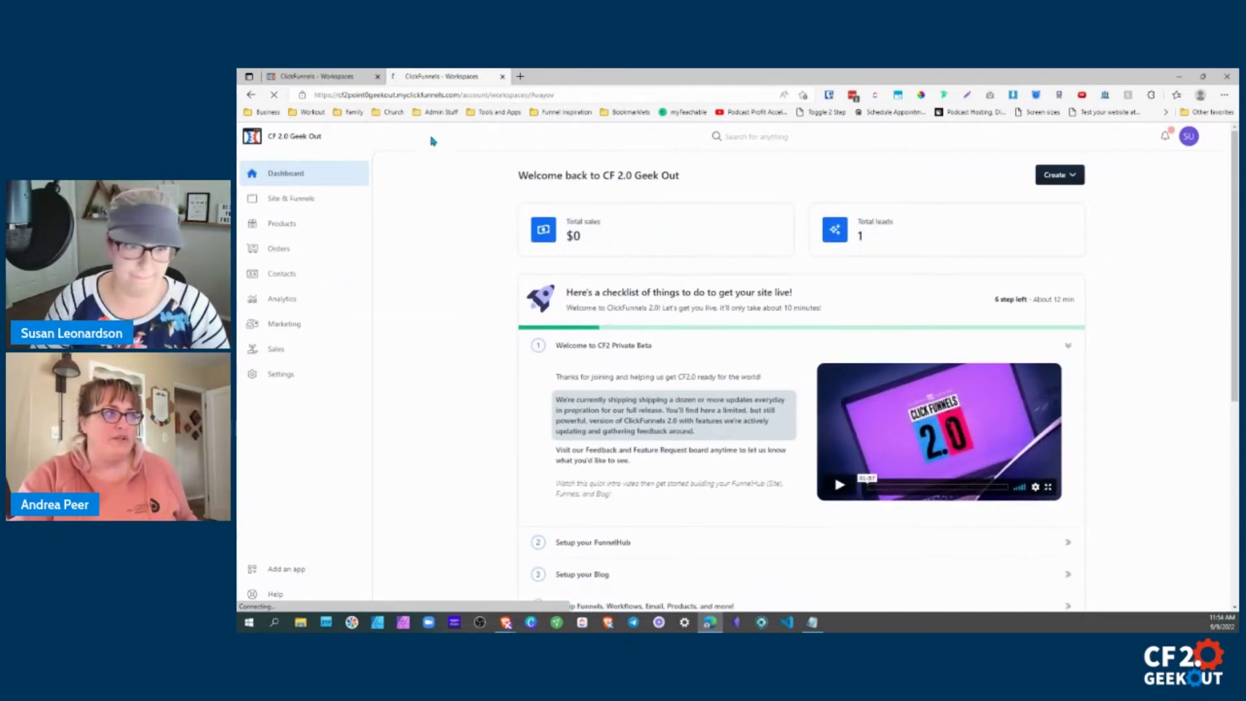
Open the CFGO site page from Site & Funnels > Pages in the editor.
{"action": "left_click", "coordinate": [287, 199]}
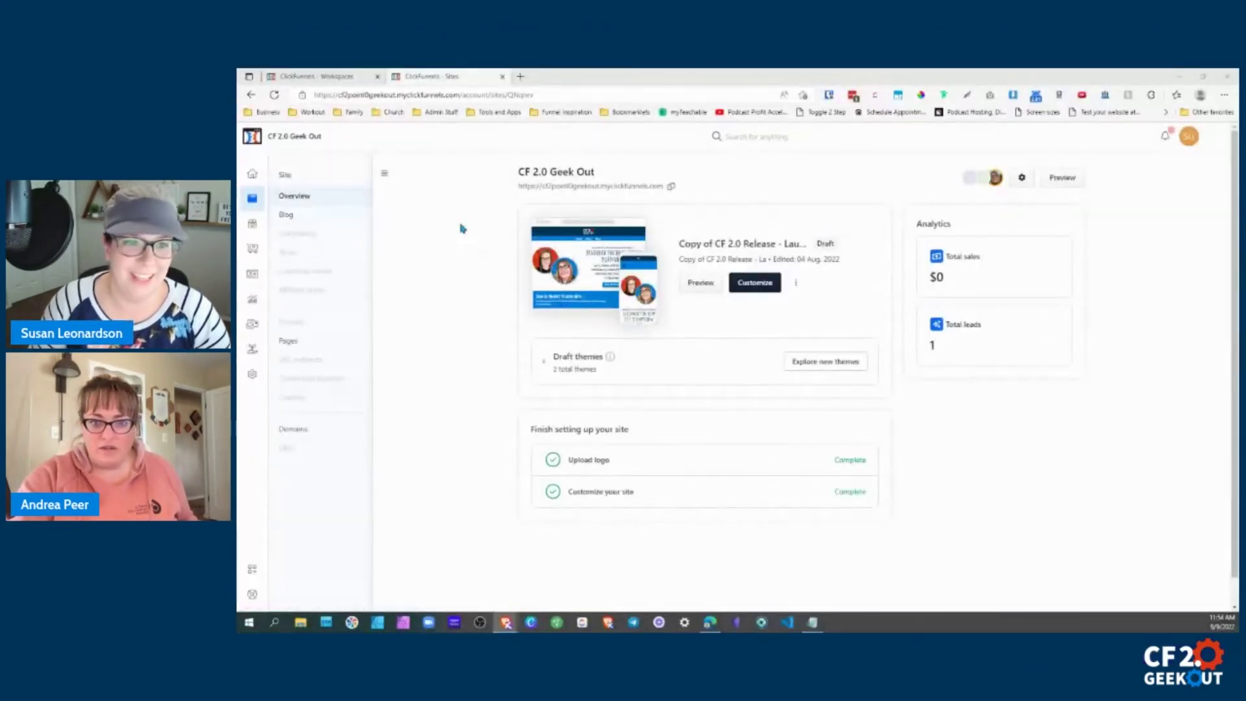
{"action": "left_click", "coordinate": [290, 342]}
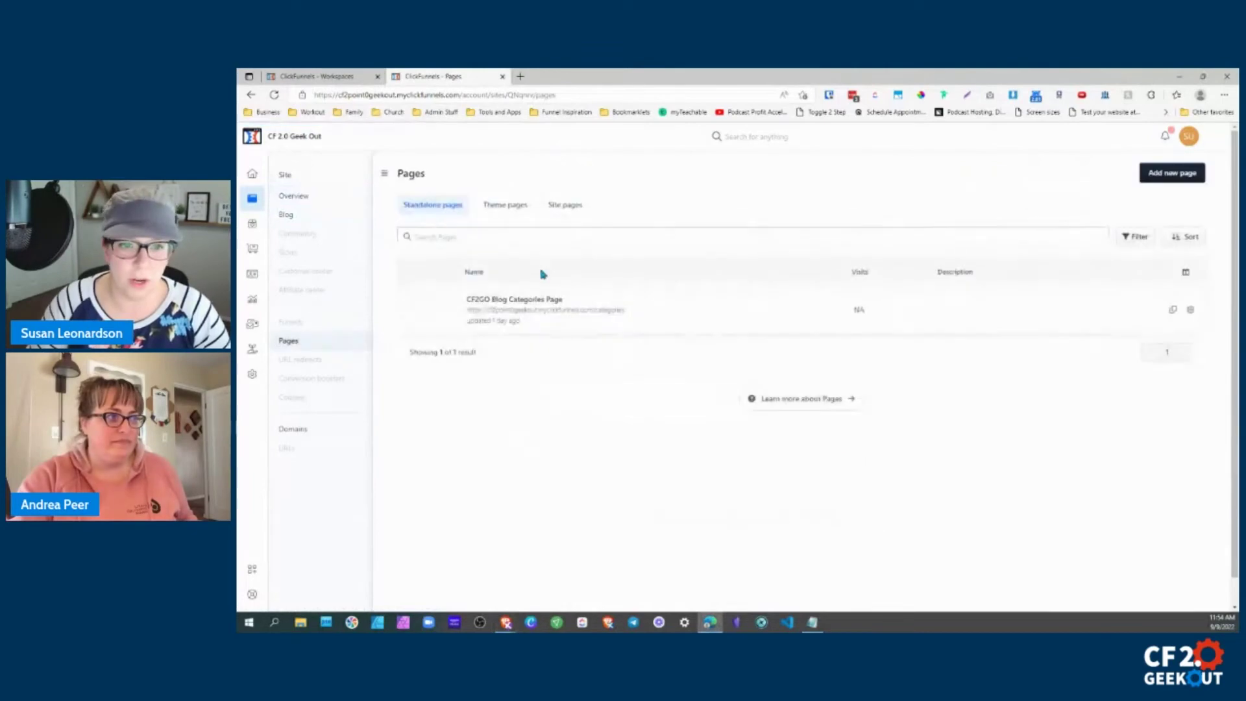
{"action": "left_click", "coordinate": [560, 206]}
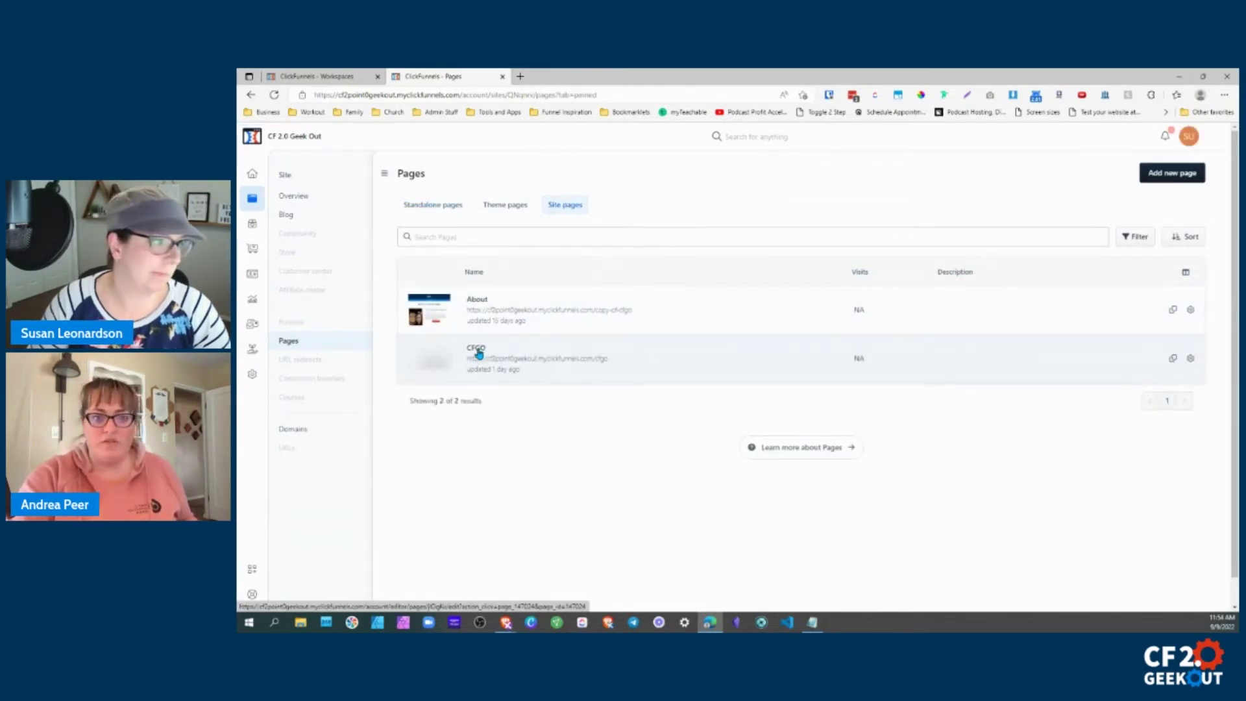
{"action": "left_click", "coordinate": [477, 354]}
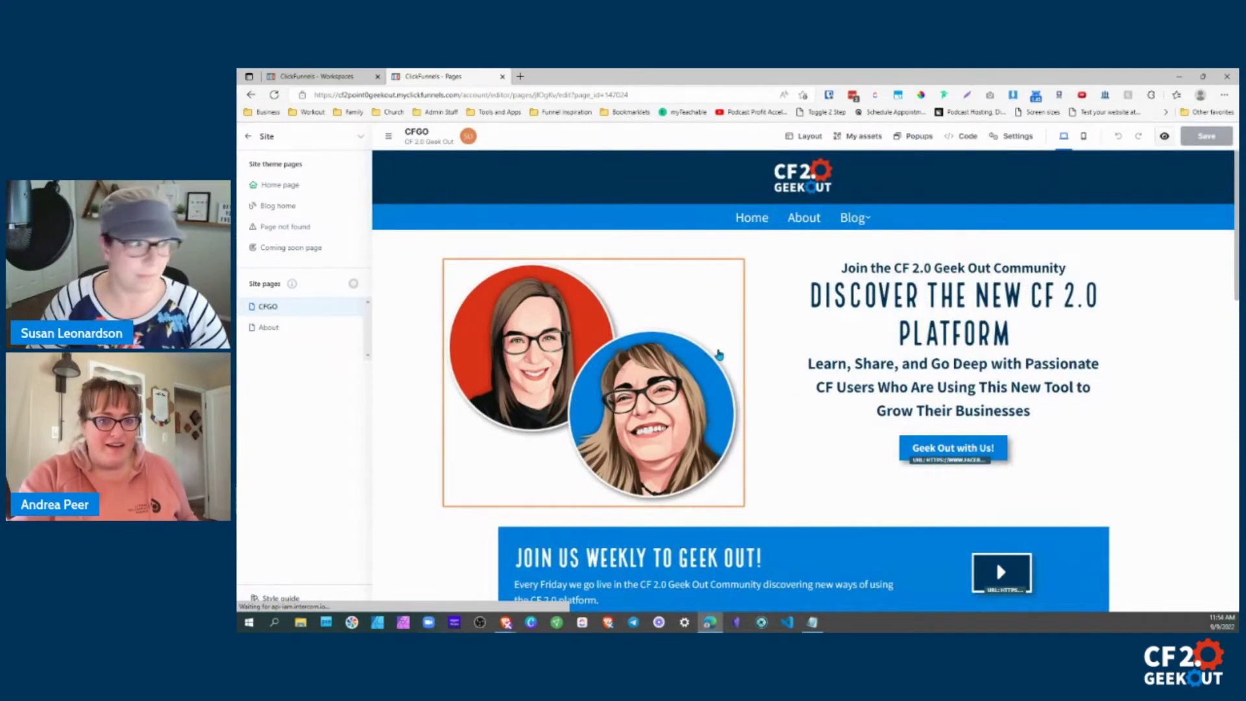
Select the hero image, zoom the browser in, and try adding an element below the headline.
{"action": "left_click", "coordinate": [713, 354]}
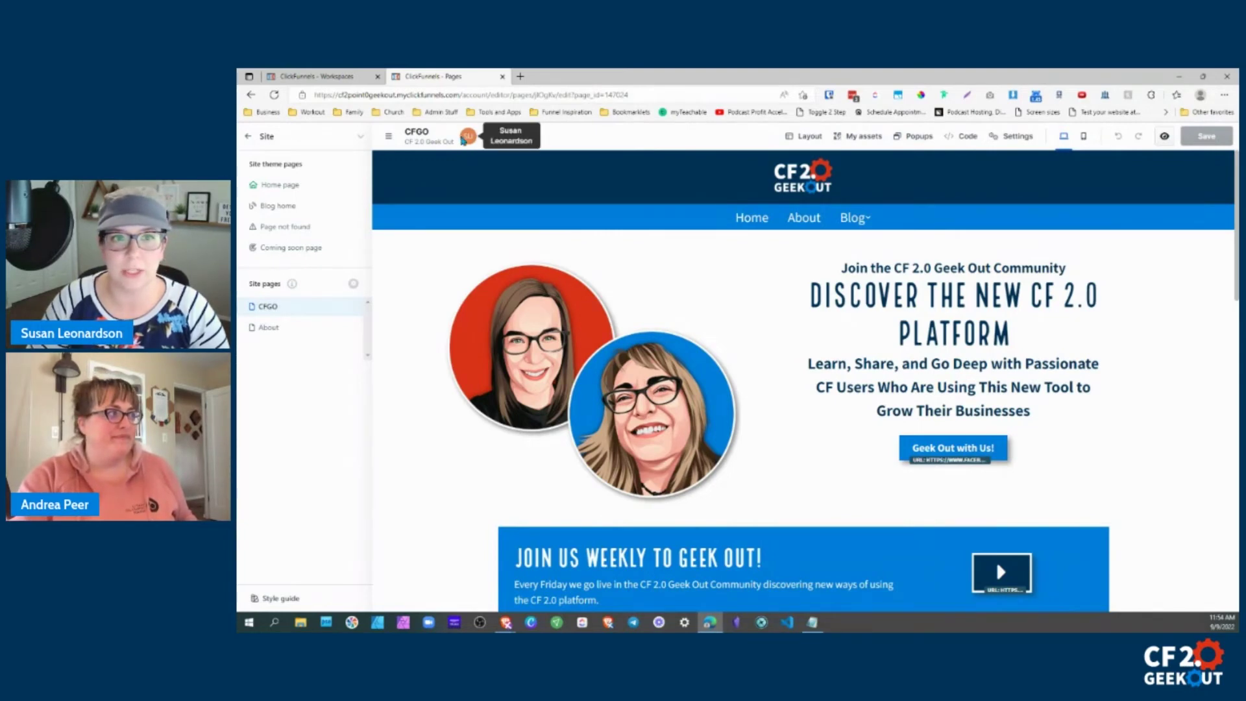
{"action": "key", "text": "ctrl+plus"}
{"action": "key", "text": "ctrl+plus"}
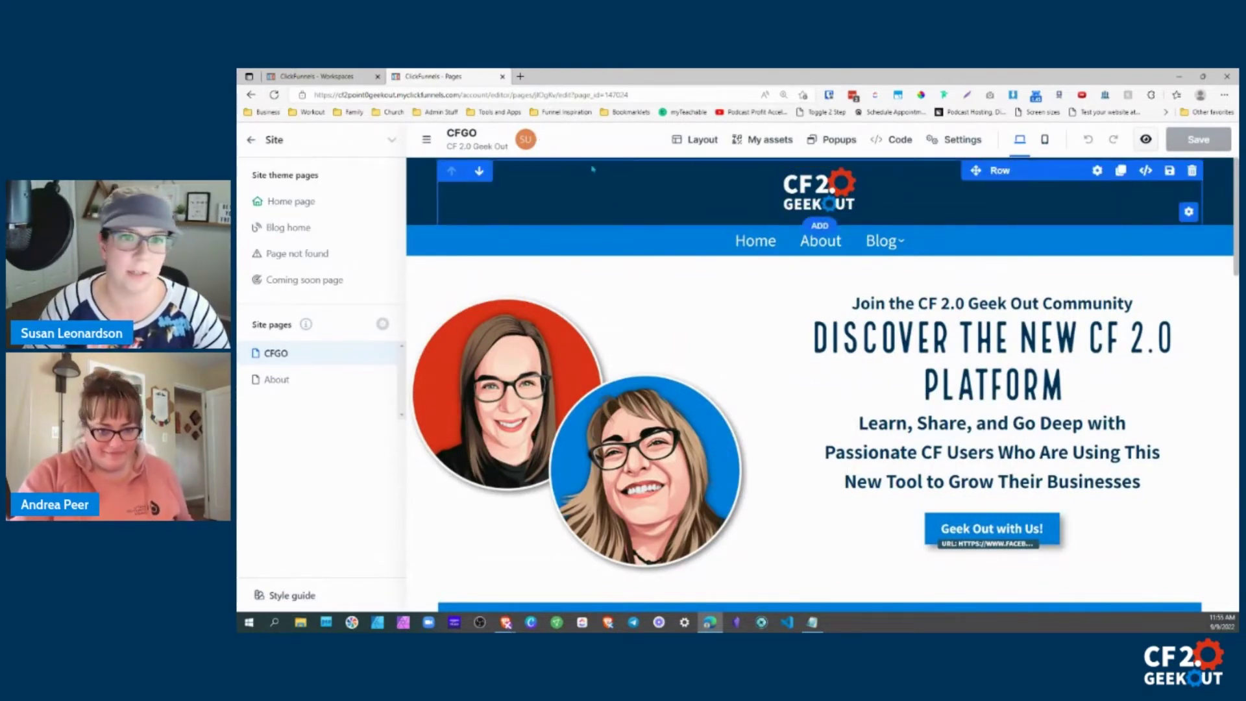
{"action": "left_click", "coordinate": [974, 419]}
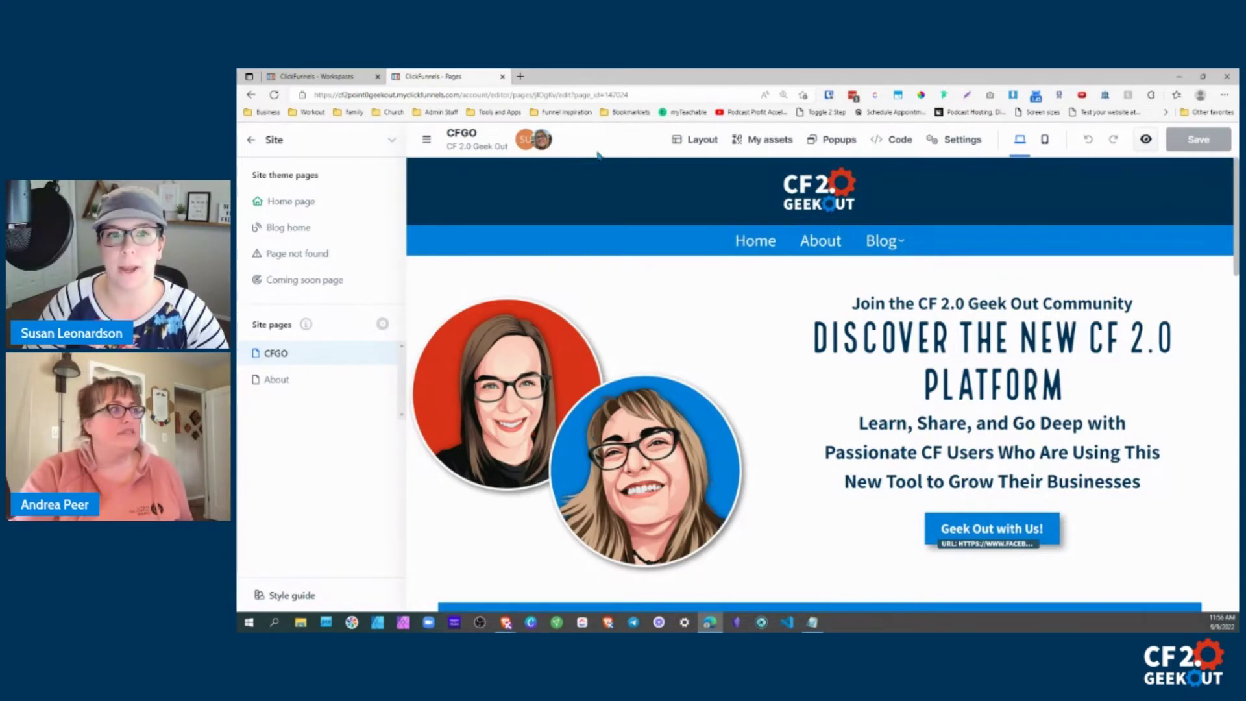
{"action": "left_click", "coordinate": [251, 143]}
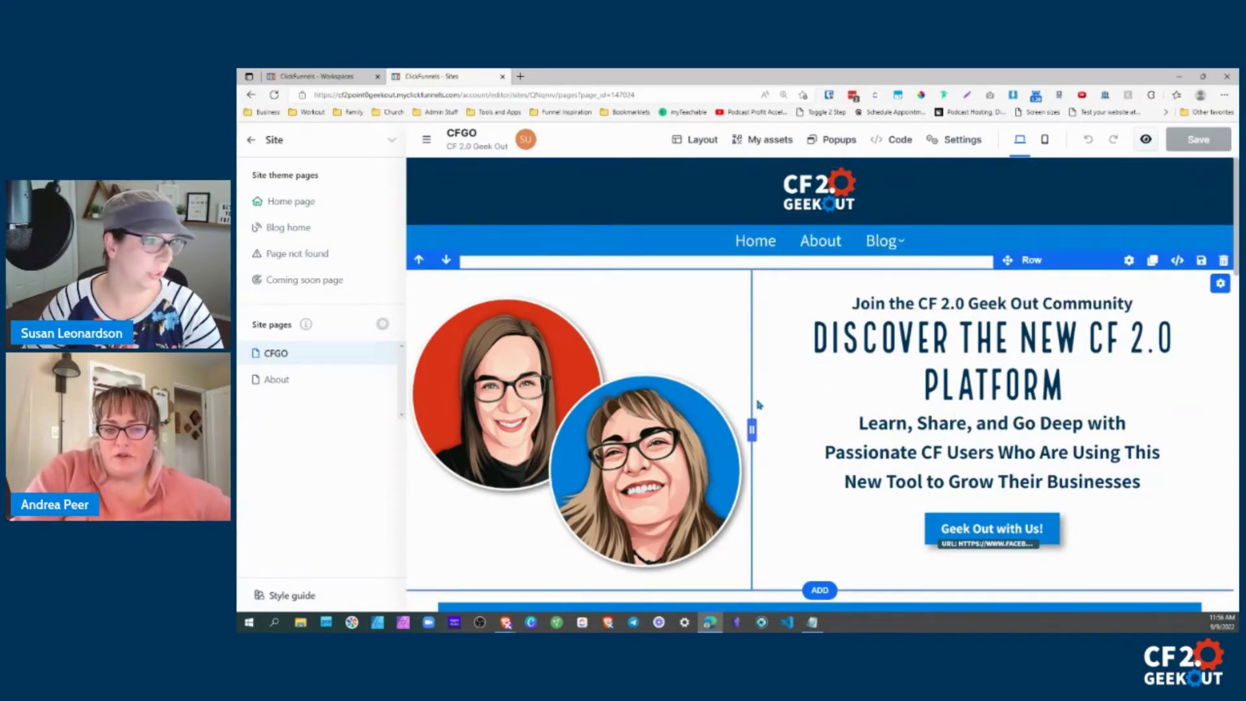
Zoom the browser out one step and reload the editor to show the 'THIS IS ME...' subheadline.
{"action": "scroll", "coordinate": [762, 404], "scroll_direction": "down", "scroll_amount": 7}
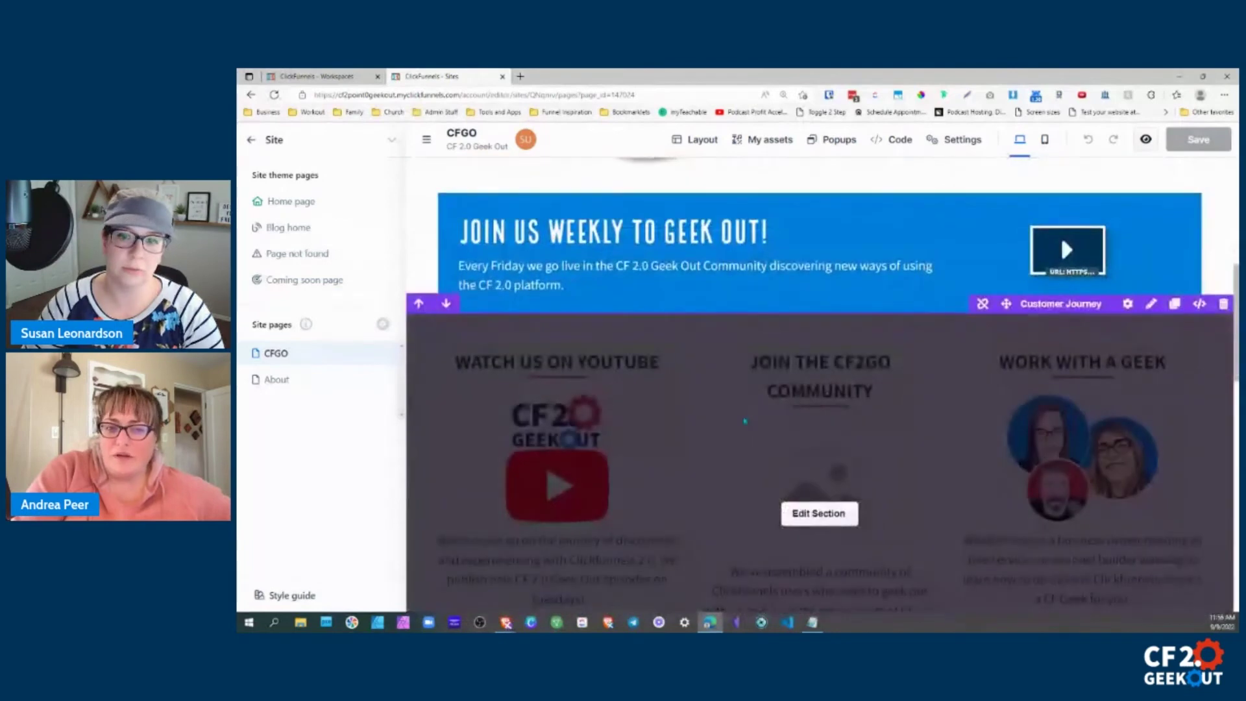
{"action": "scroll", "coordinate": [744, 420], "scroll_direction": "up", "scroll_amount": 5}
{"action": "scroll", "coordinate": [745, 420], "scroll_direction": "up", "scroll_amount": 2}
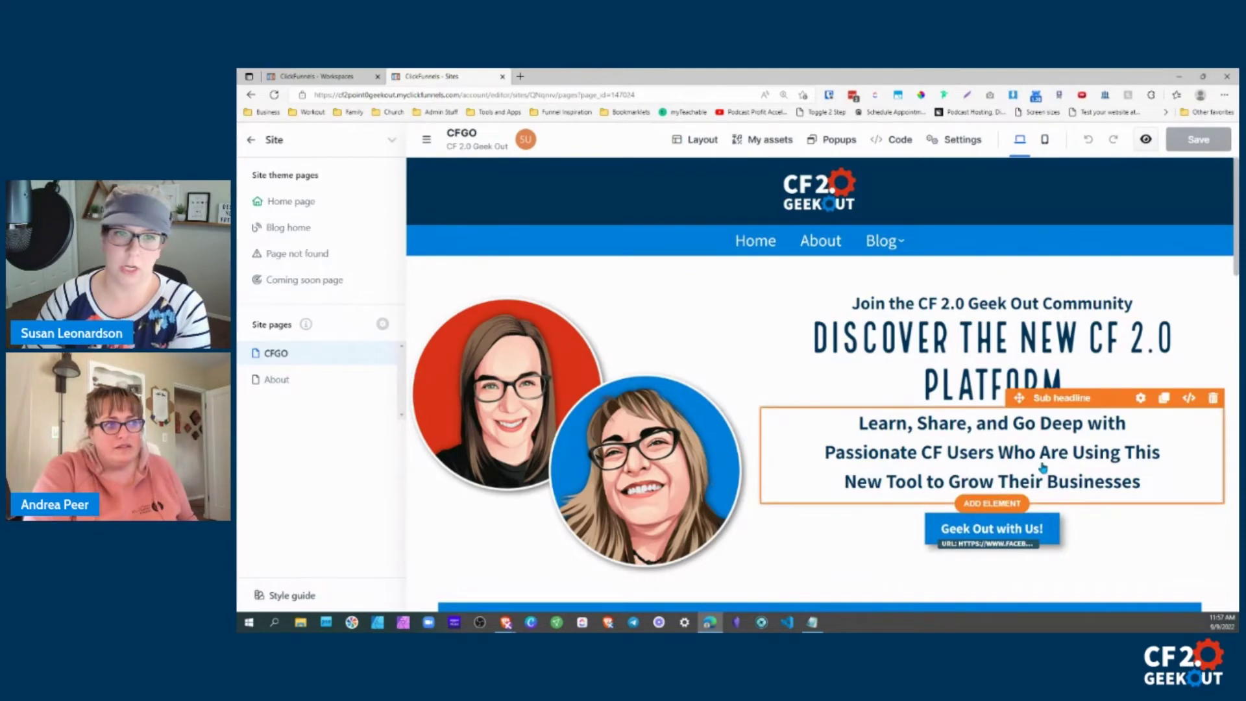
{"action": "key", "text": "ctrl+minus"}
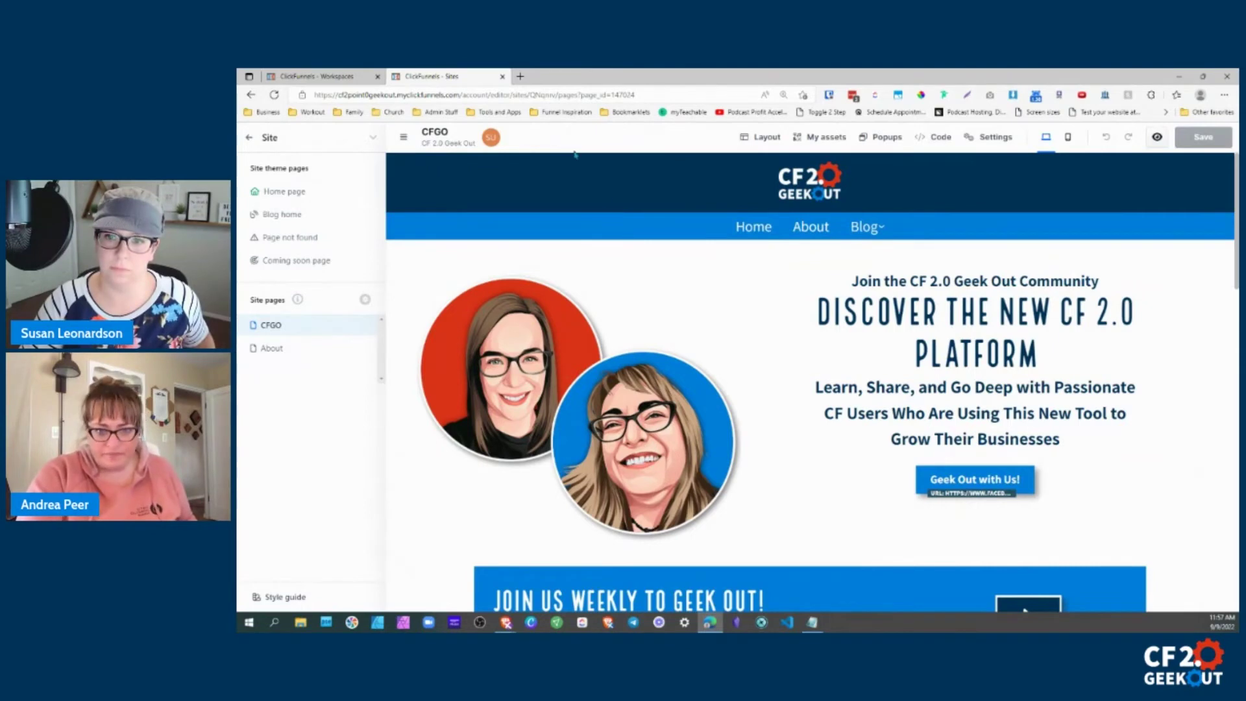
{"action": "left_click", "coordinate": [276, 96]}
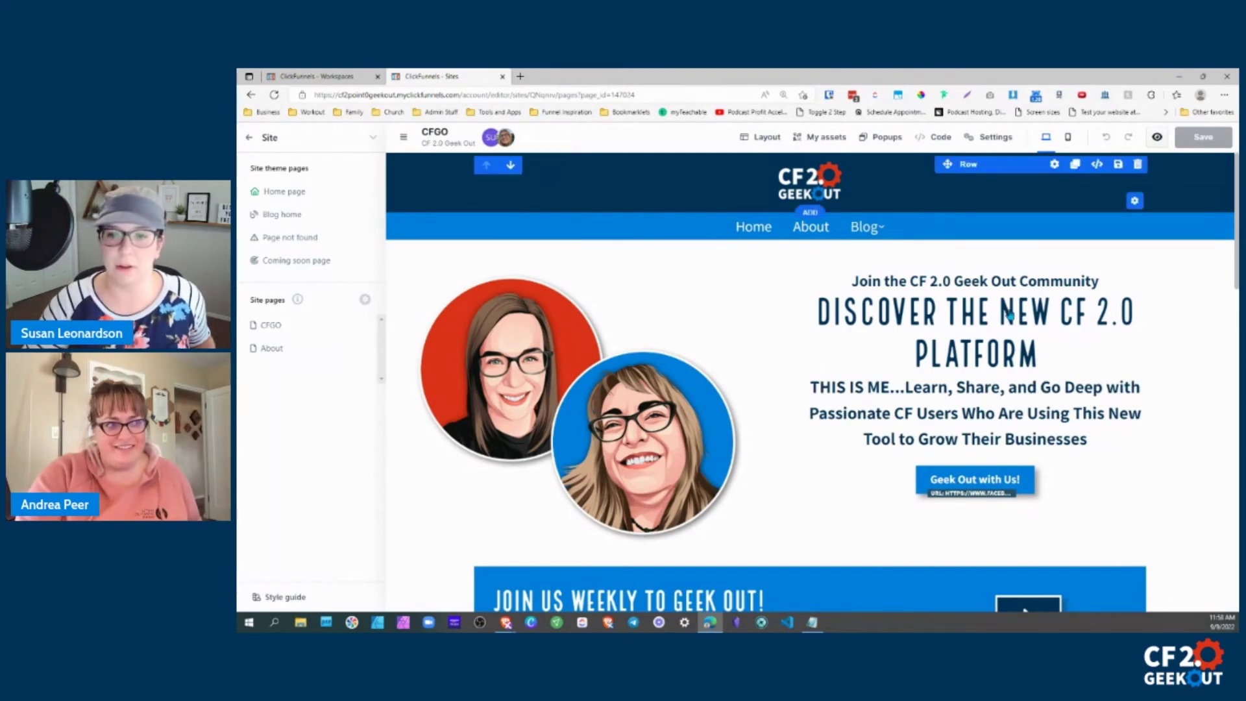
Try editing the 'THIS IS ME' subheadline text, then select the Geek Out with Us! button.
{"action": "left_click", "coordinate": [813, 387]}
{"action": "left_click_drag", "start_coordinate": [812, 387], "coordinate": [895, 389]}
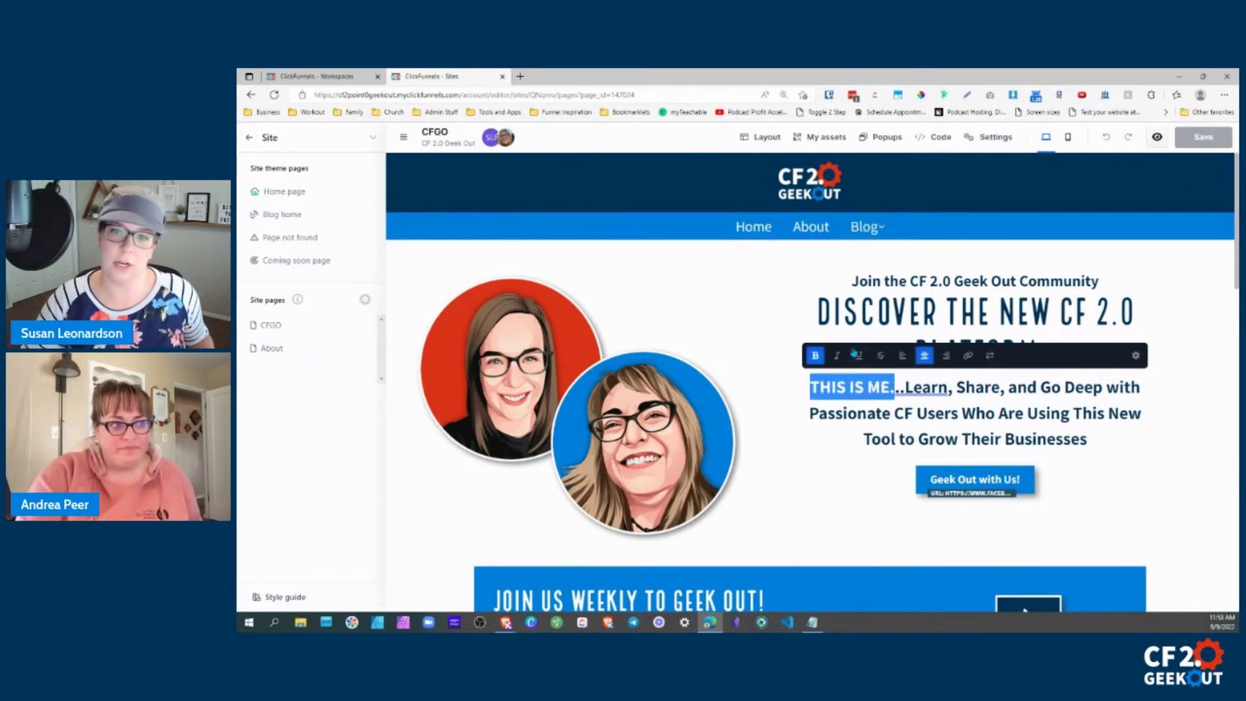
{"action": "left_click", "coordinate": [913, 398]}
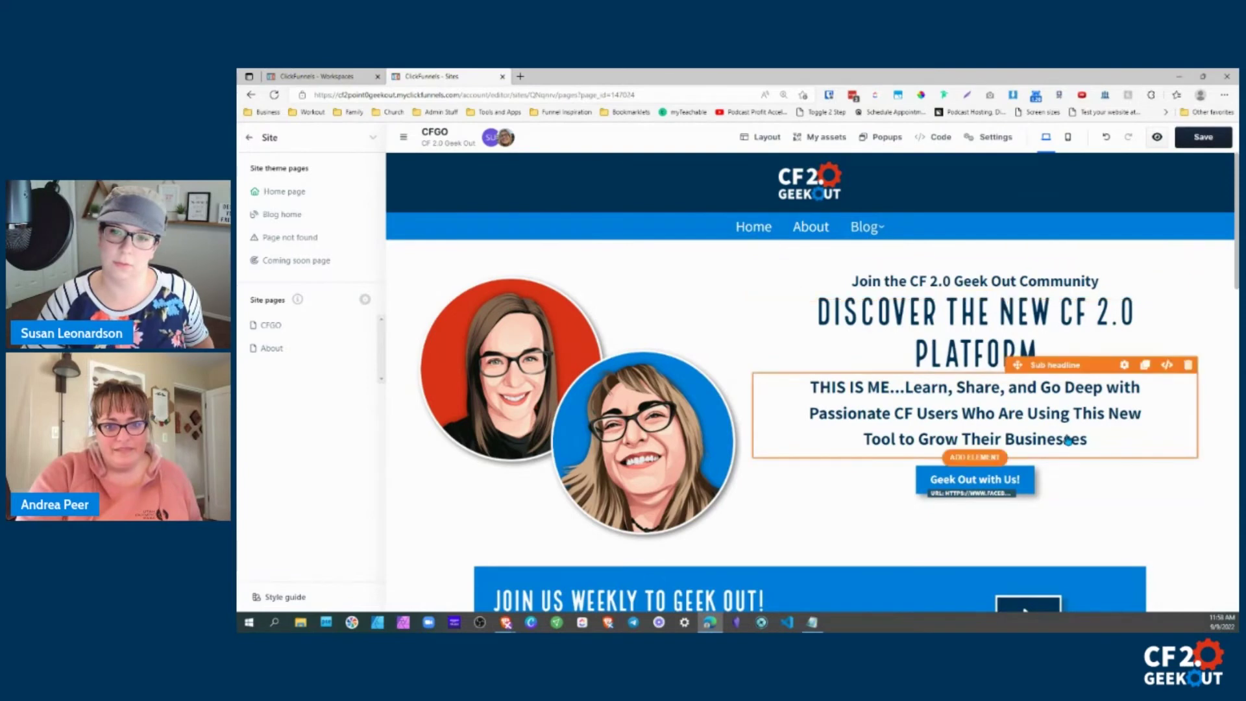
{"action": "left_click", "coordinate": [864, 386]}
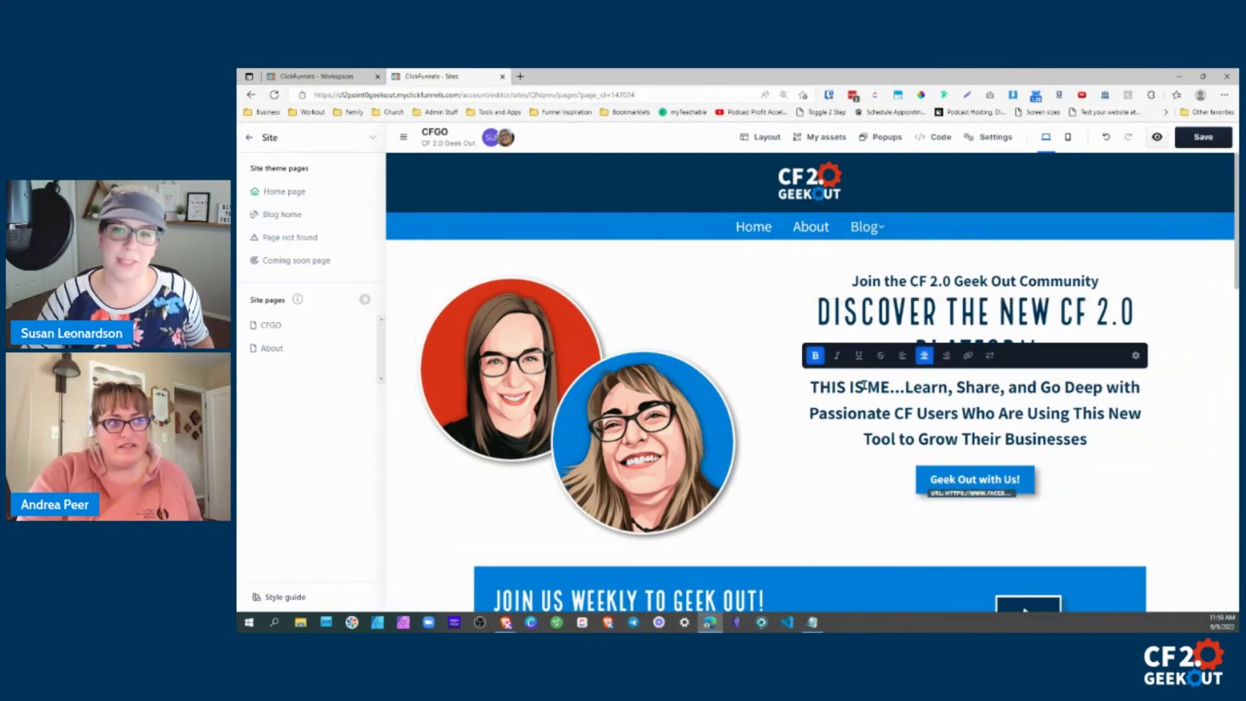
{"action": "right_click", "coordinate": [891, 401]}
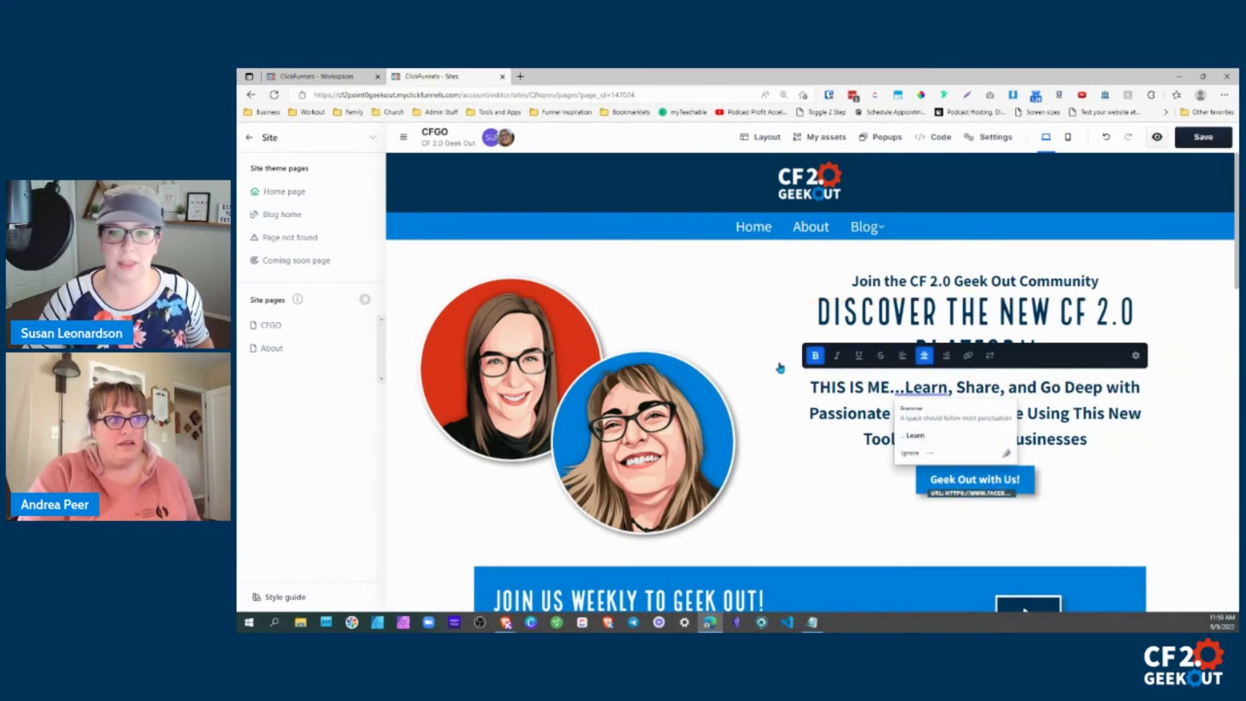
{"action": "left_click", "coordinate": [797, 383]}
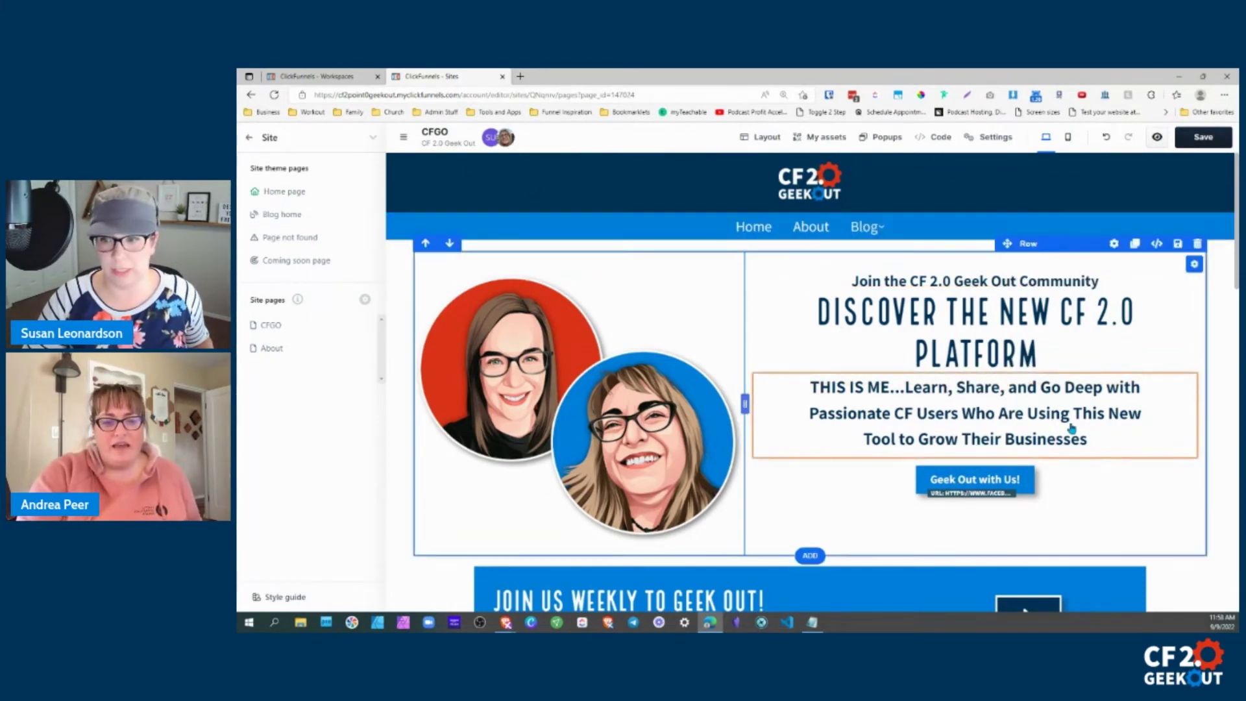
{"action": "left_click", "coordinate": [1141, 473]}
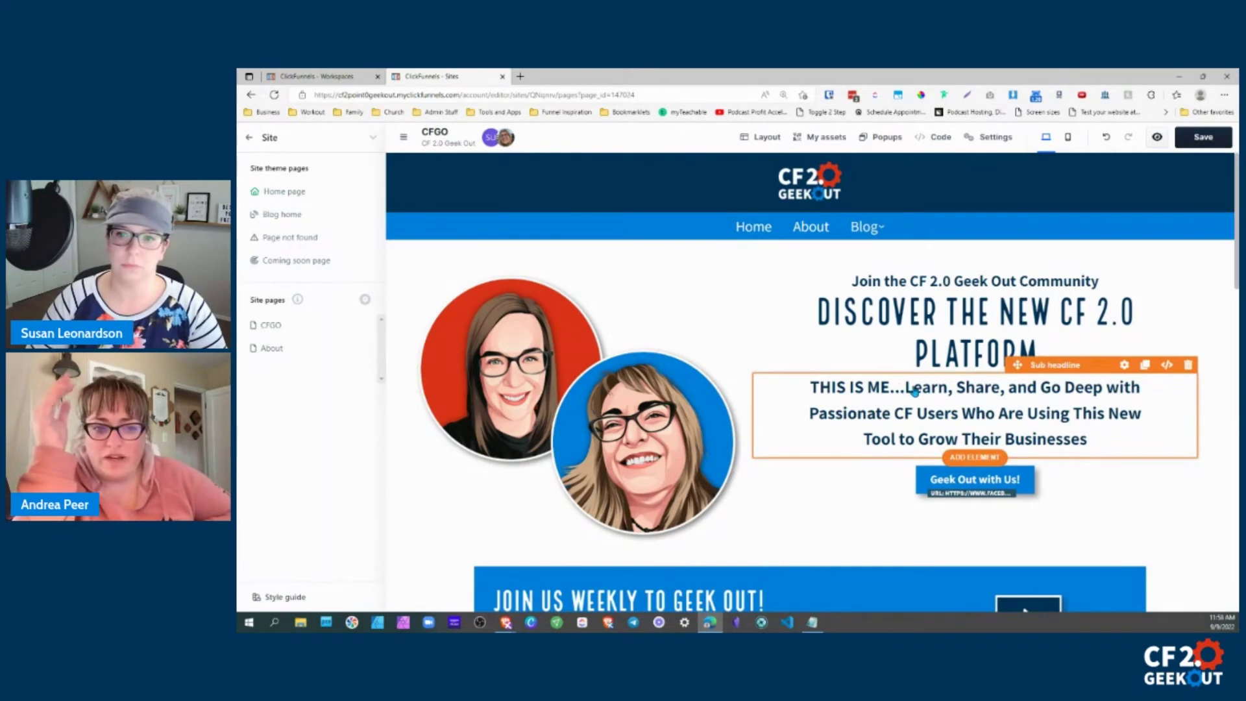
Type a self-introduction line before 'Join' in the top headline.
{"action": "left_click", "coordinate": [854, 280]}
{"action": "double_click", "coordinate": [854, 280]}
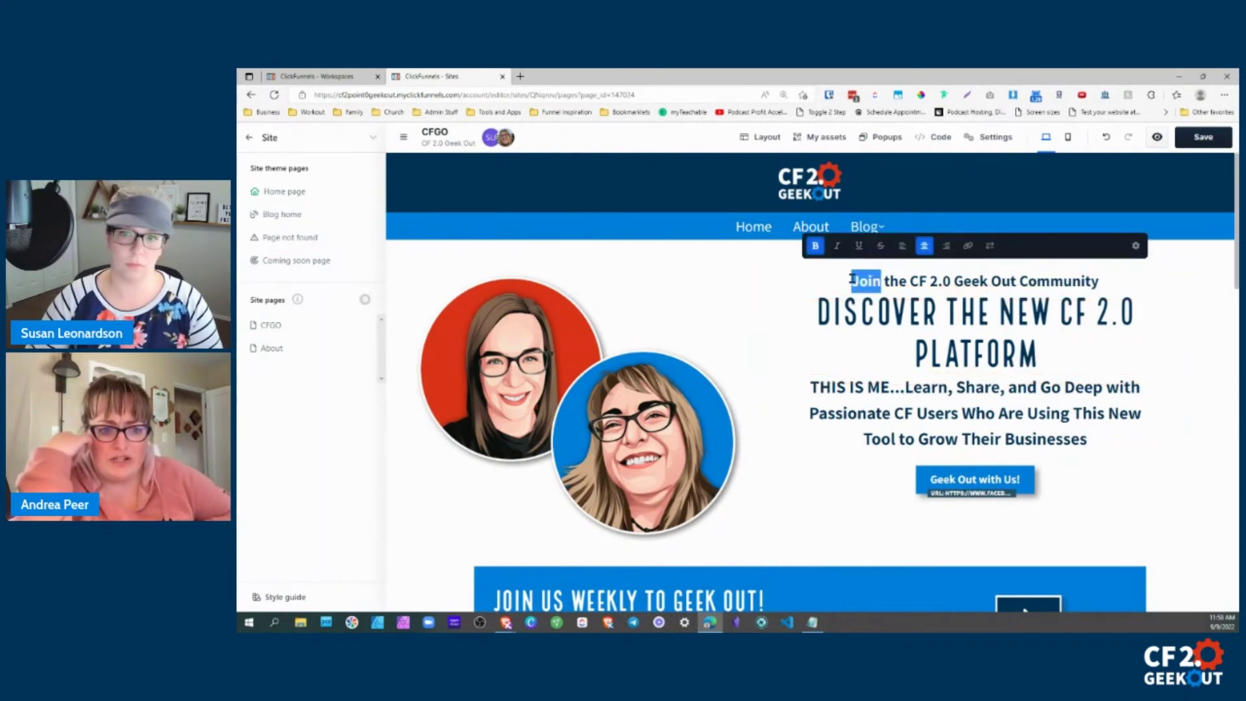
{"action": "triple_click", "coordinate": [853, 280]}
{"action": "left_click", "coordinate": [853, 281]}
{"action": "type", "text": "THIS IS SUSAN..."}
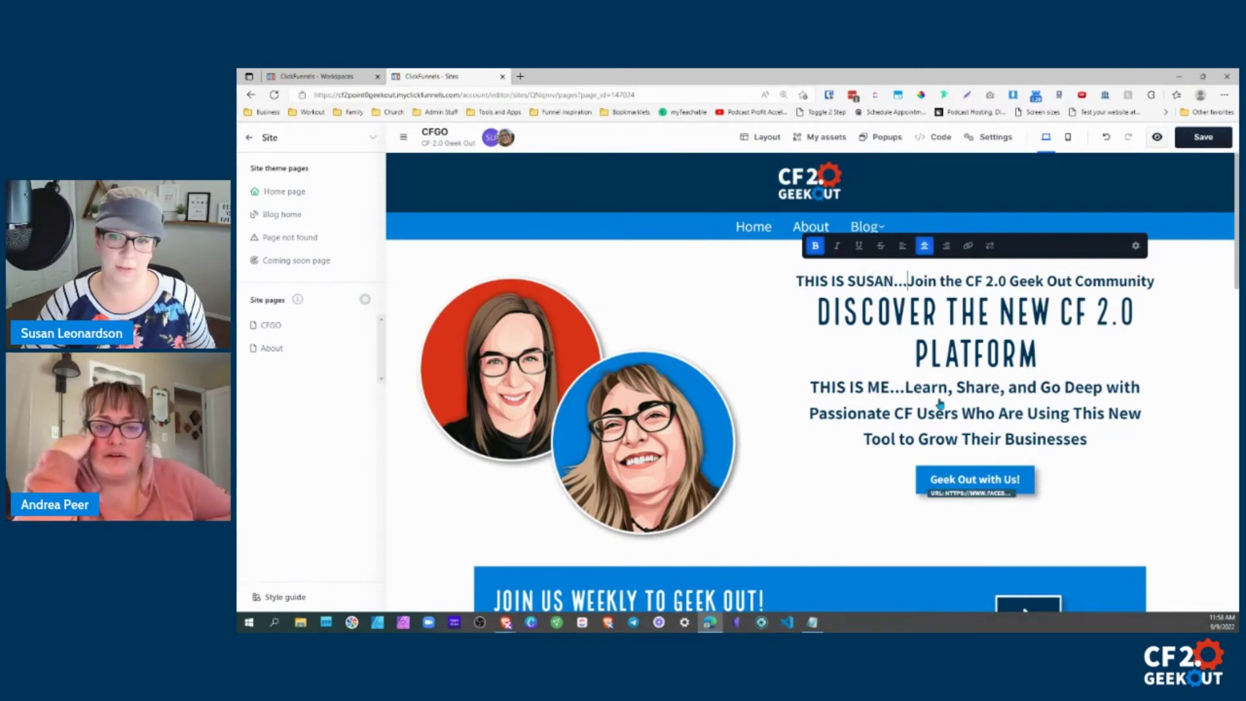
Replace the dots before 'Learn' with a short note, then undo it with Ctrl+Z.
{"action": "left_click", "coordinate": [901, 395]}
{"action": "left_click", "coordinate": [900, 394]}
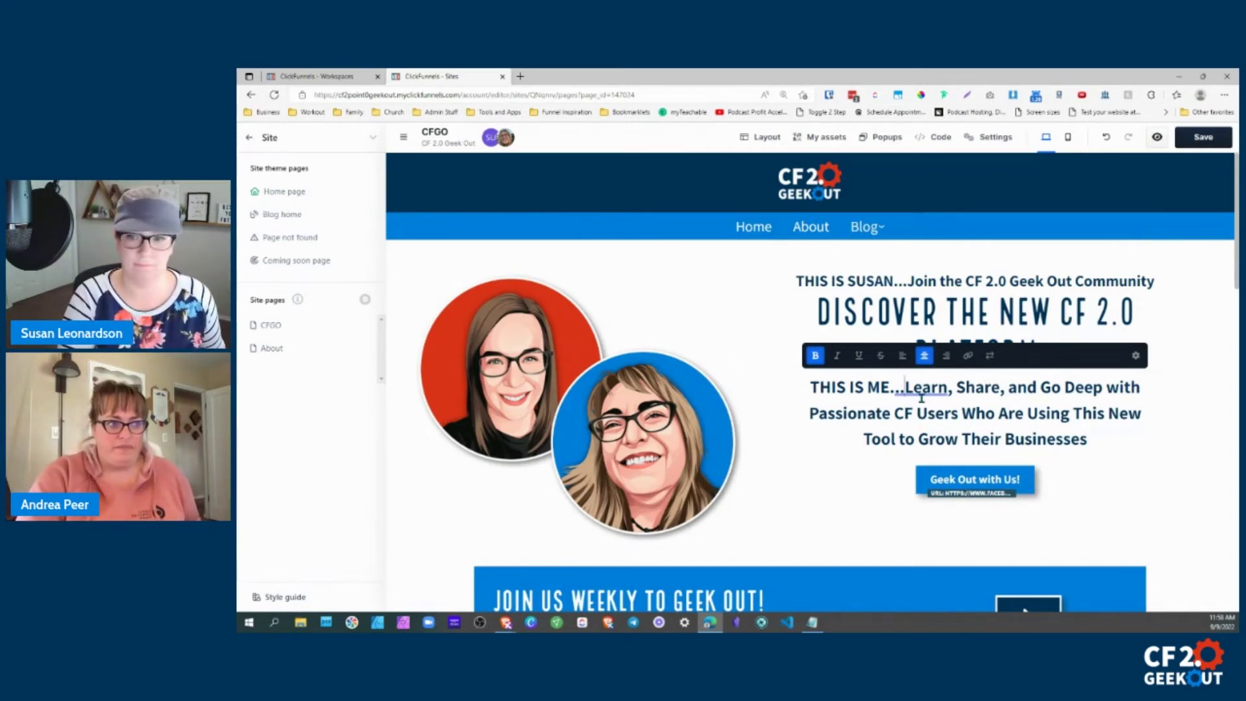
{"action": "key", "text": "BackSpace"}
{"action": "key", "text": "BackSpace"}
{"action": "key", "text": "BackSpace"}
{"action": "type", "text": "No this is susan"}
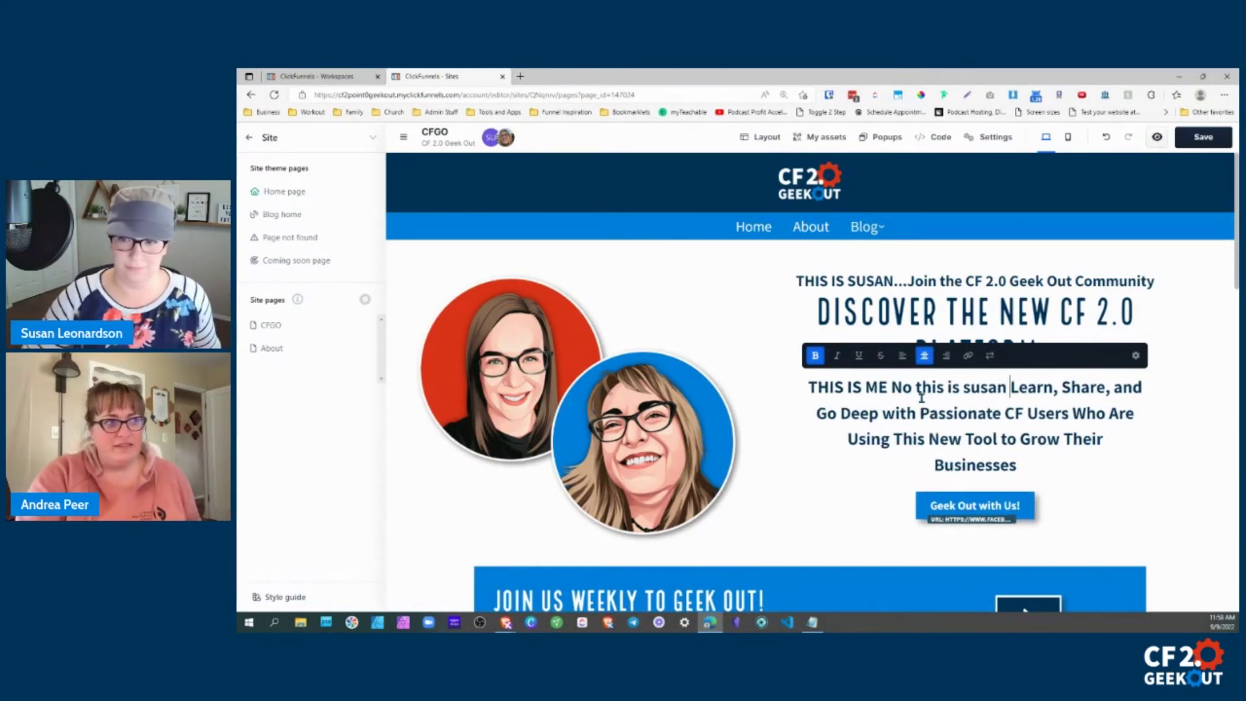
{"action": "key", "text": "ctrl+z"}
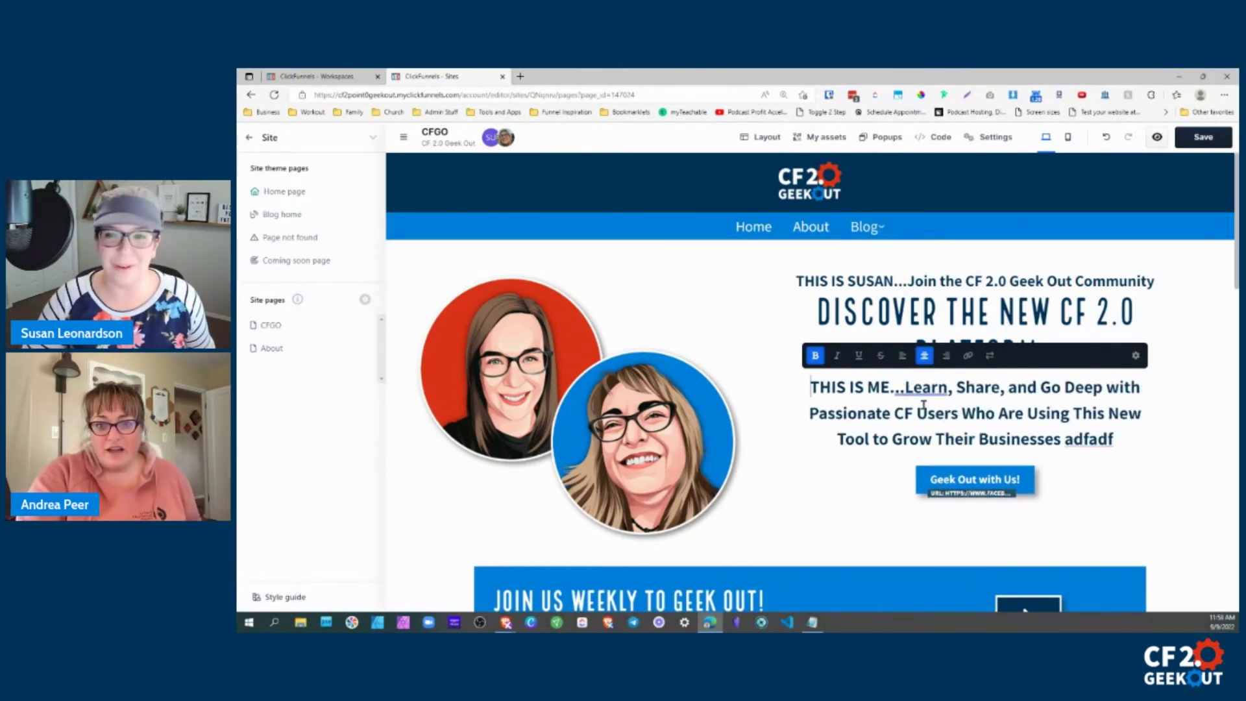
Delete the added introduction so the headline reads 'Join the CF 2.0 Geek Out Community'.
{"action": "left_click", "coordinate": [802, 281]}
{"action": "left_click_drag", "start_coordinate": [803, 279], "coordinate": [908, 280]}
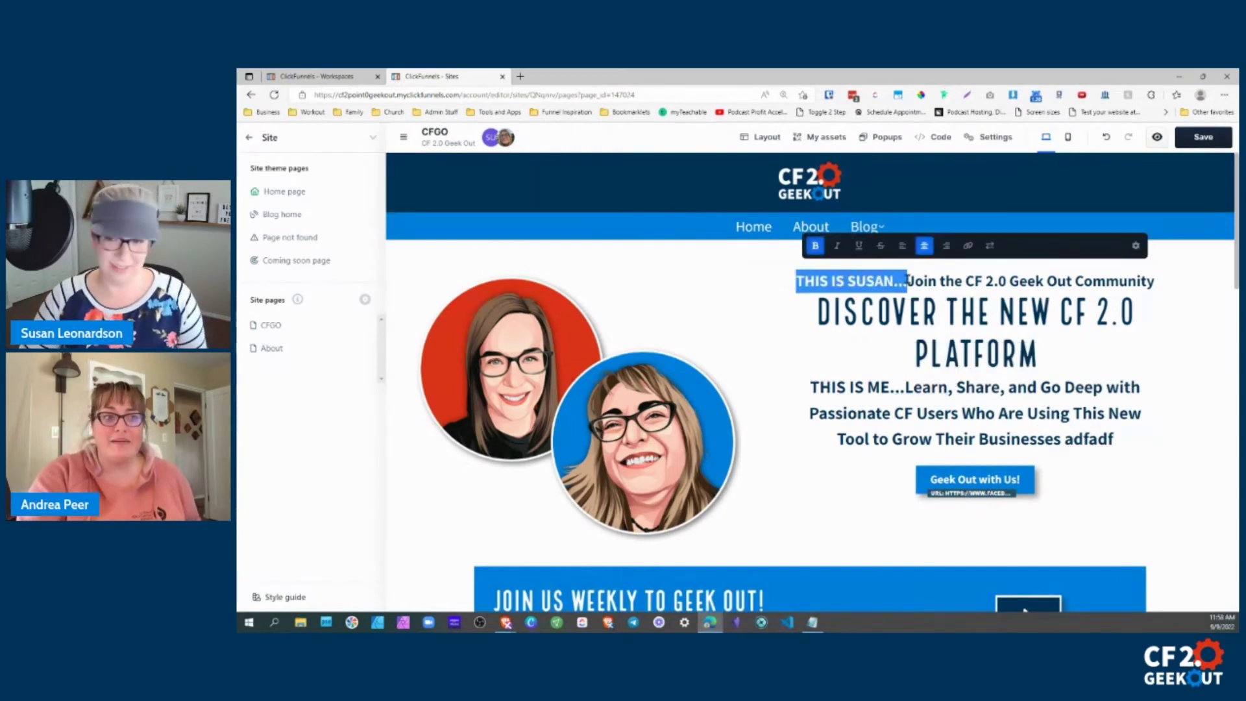
{"action": "key", "text": "BackSpace"}
{"action": "left_click", "coordinate": [912, 393]}
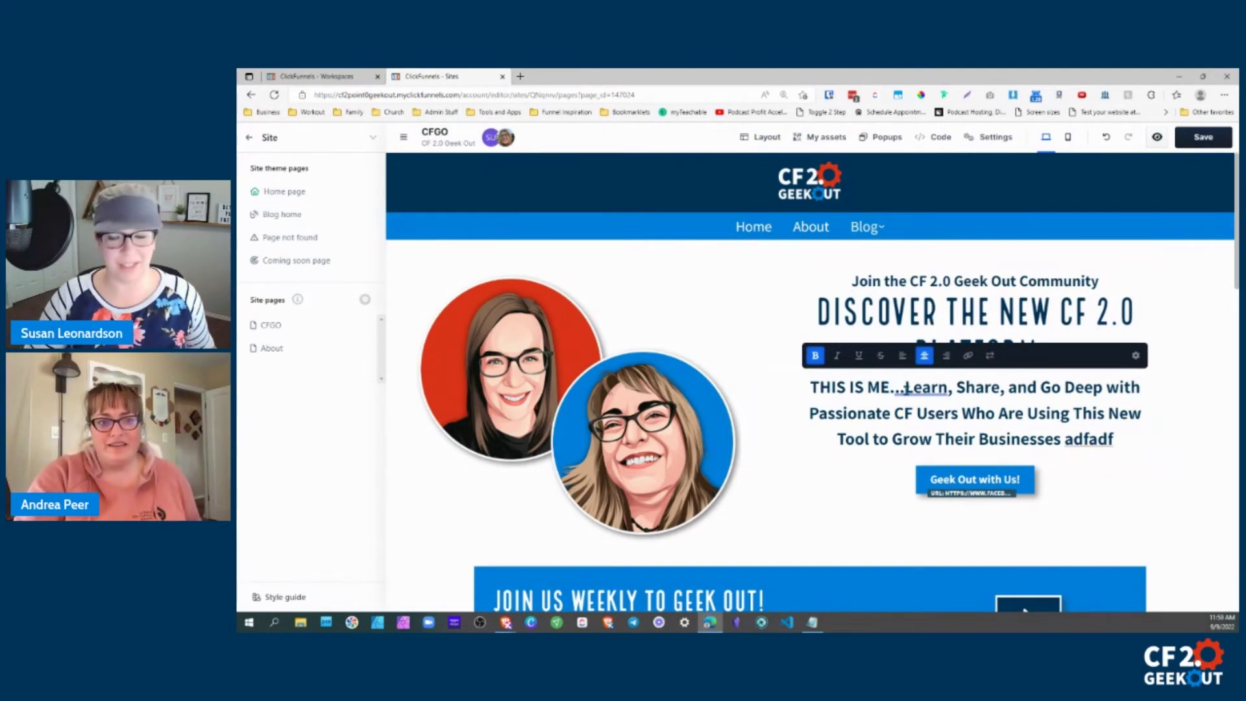
Insert a self-introduction before 'Learn' in the hero subheadline.
{"action": "left_click", "coordinate": [920, 388]}
{"action": "type", "text": "THIS I"}
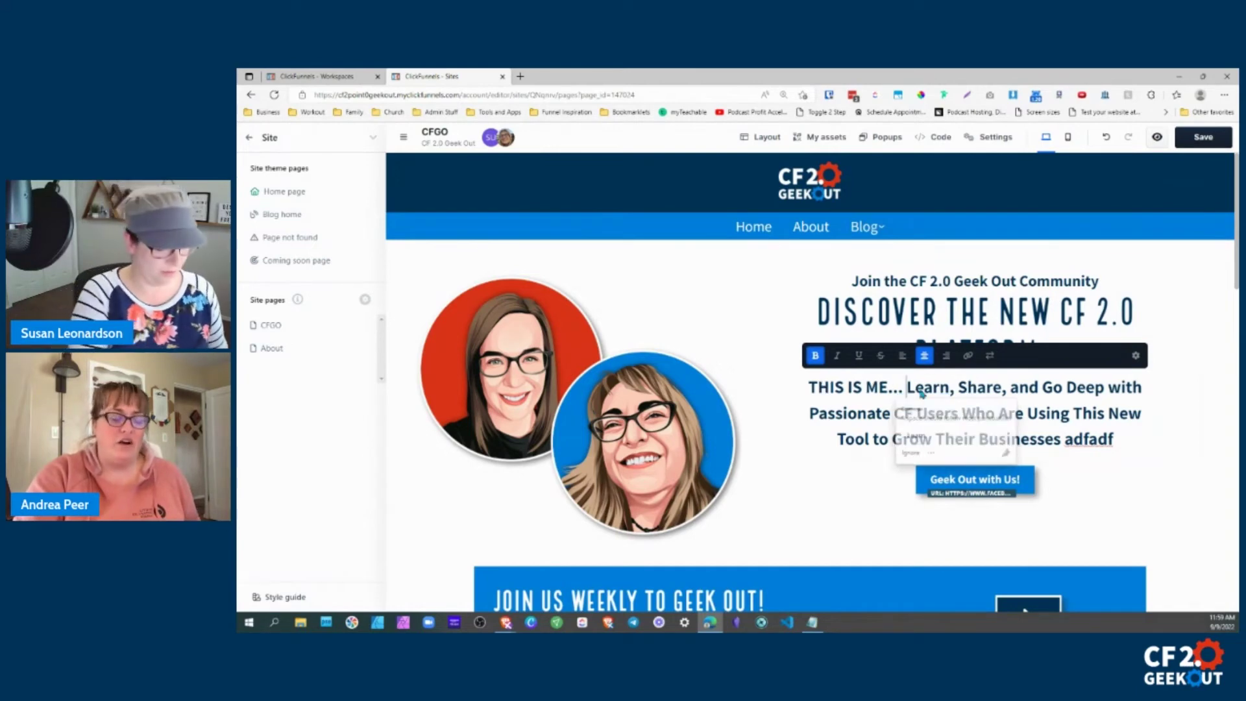
{"action": "type", "text": "S SUSAN"}
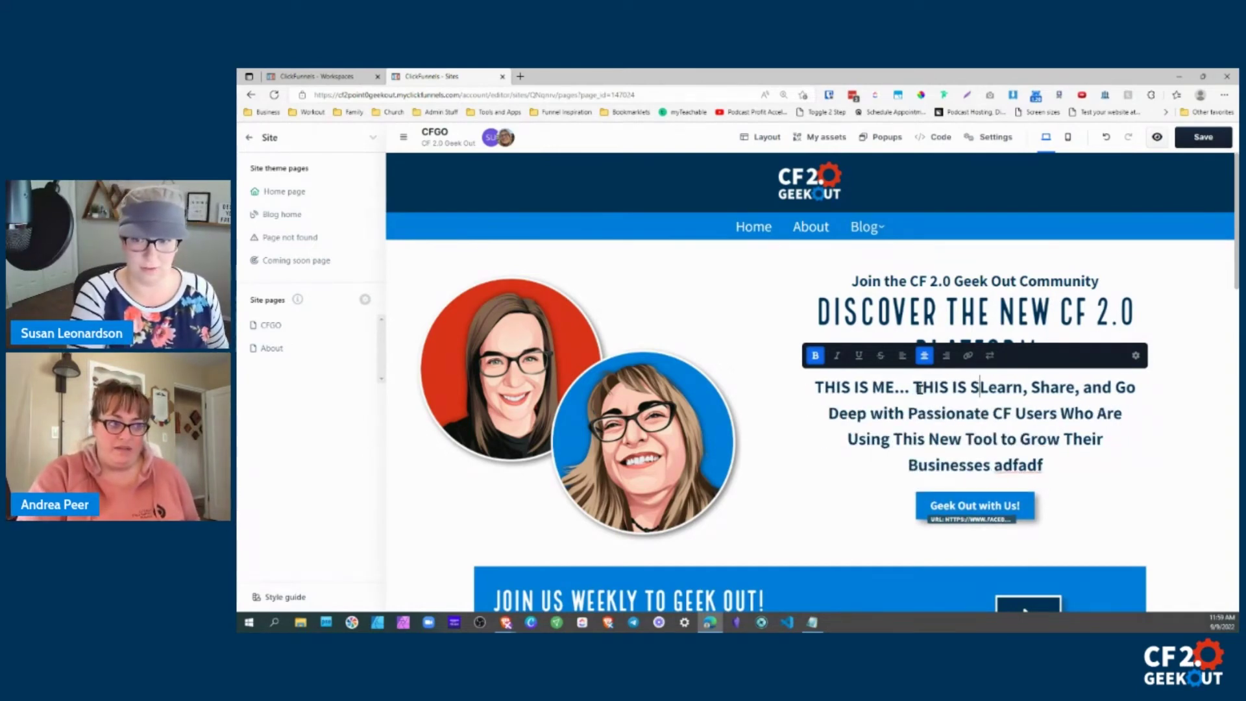
{"action": "left_click", "coordinate": [782, 382]}
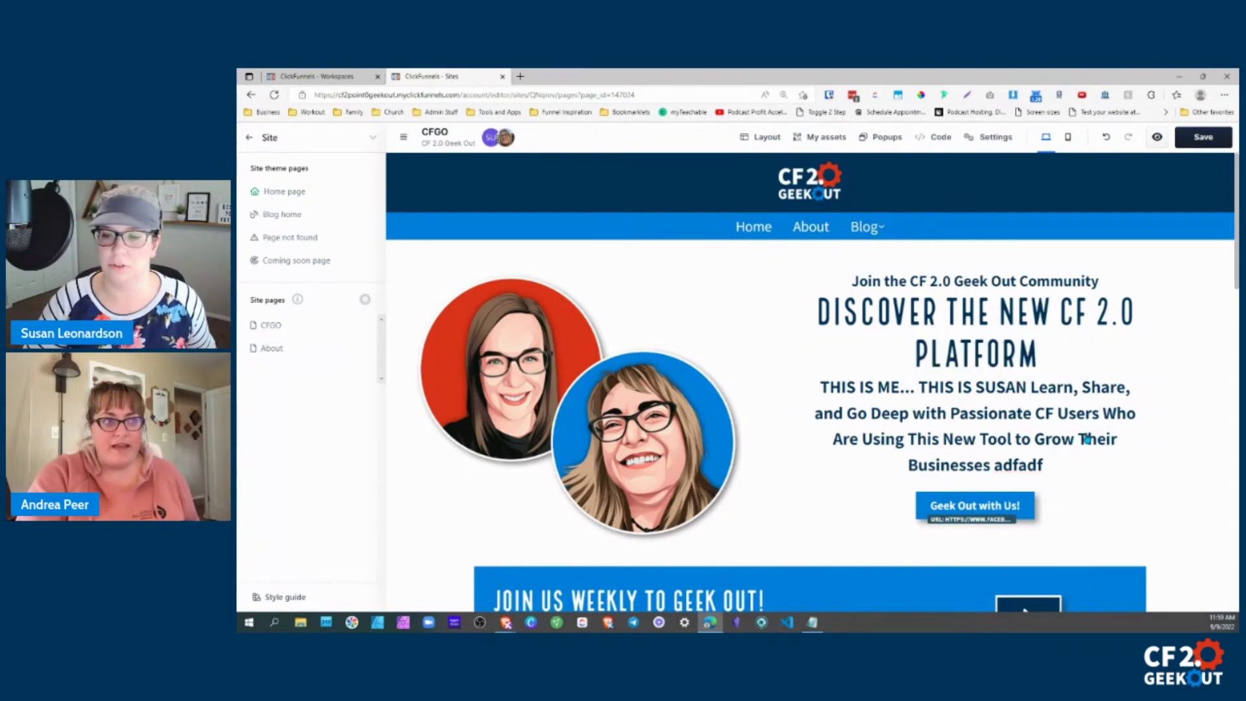
{"action": "left_click", "coordinate": [1029, 395]}
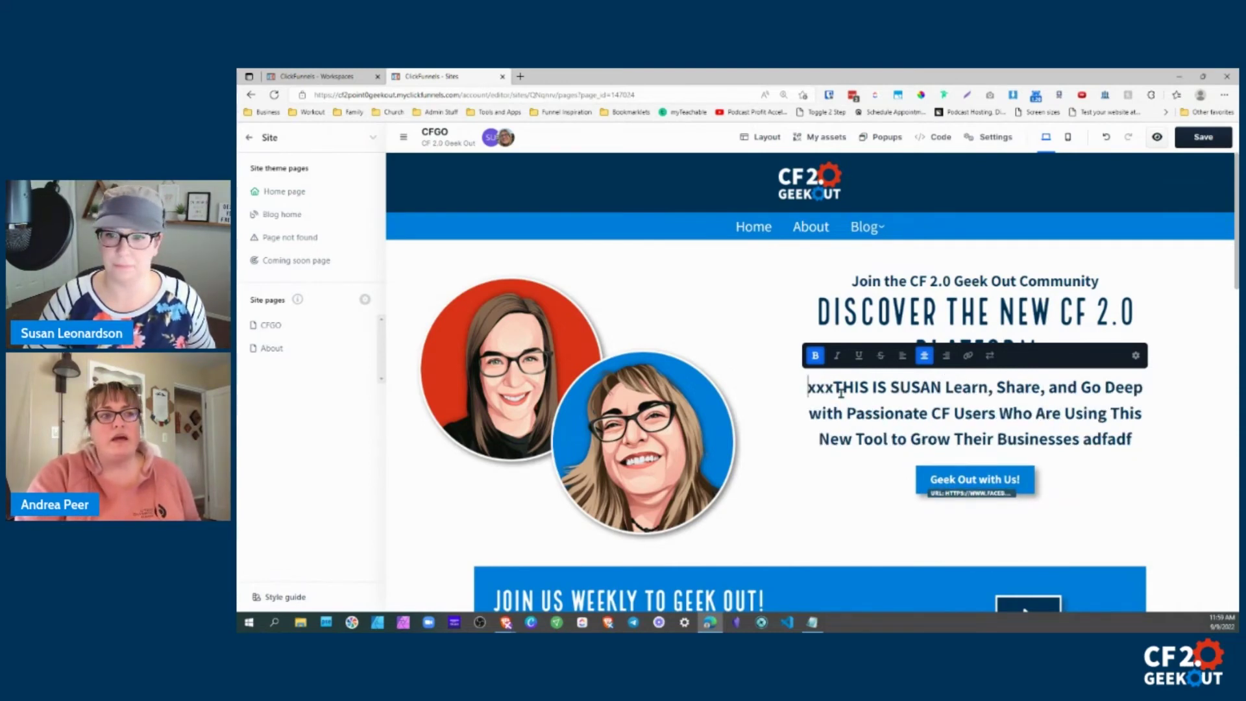
{"action": "left_click", "coordinate": [777, 404]}
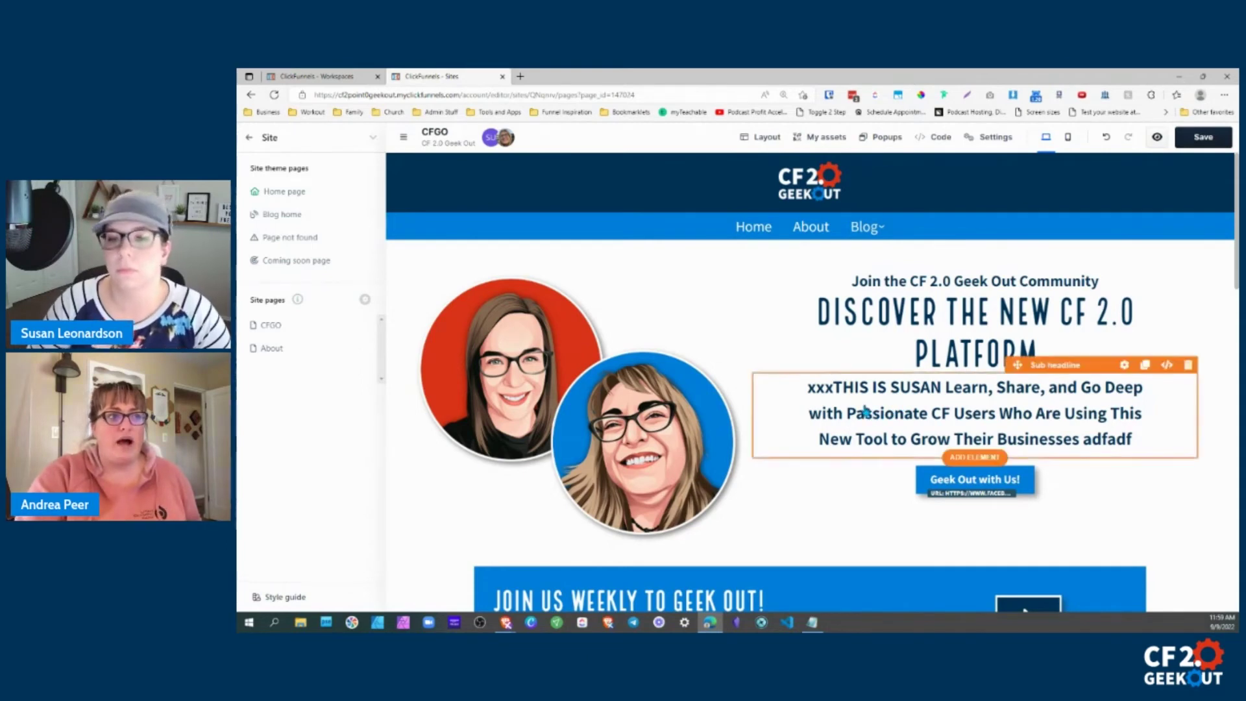
Undo the stray characters in the subheadline with Ctrl+Z.
{"action": "left_click", "coordinate": [842, 390]}
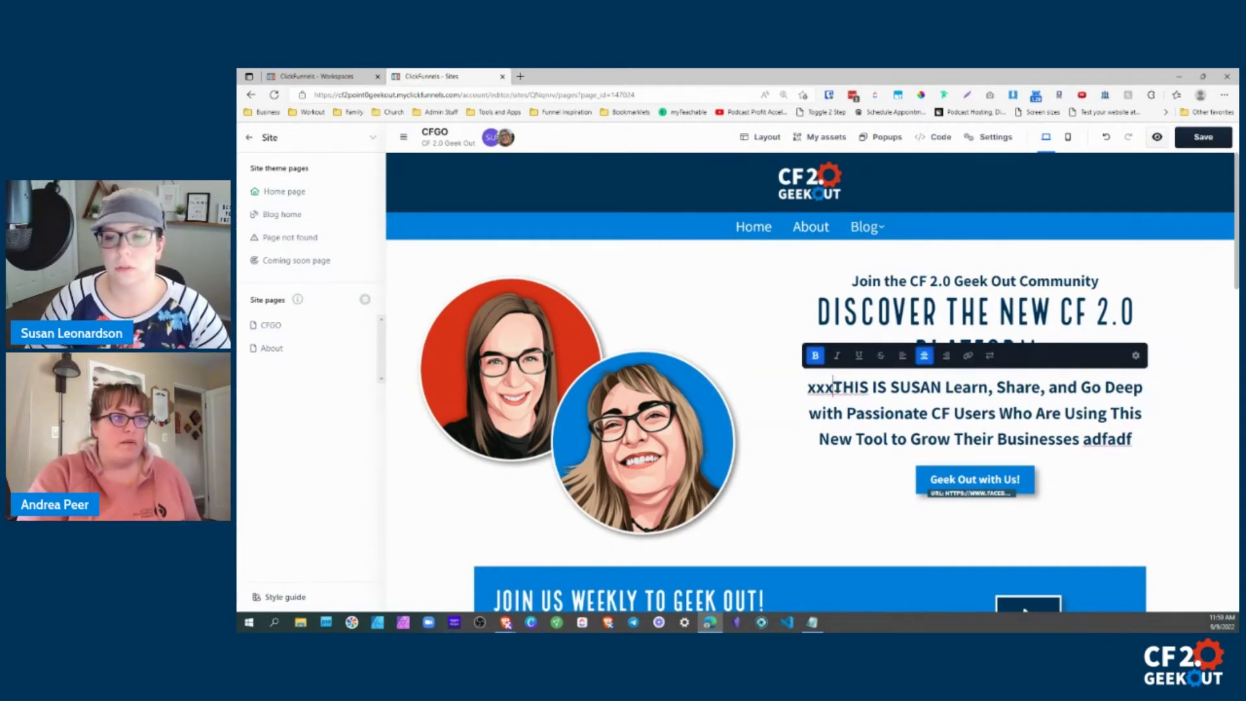
{"action": "left_click", "coordinate": [836, 388]}
{"action": "key", "text": "ctrl+z"}
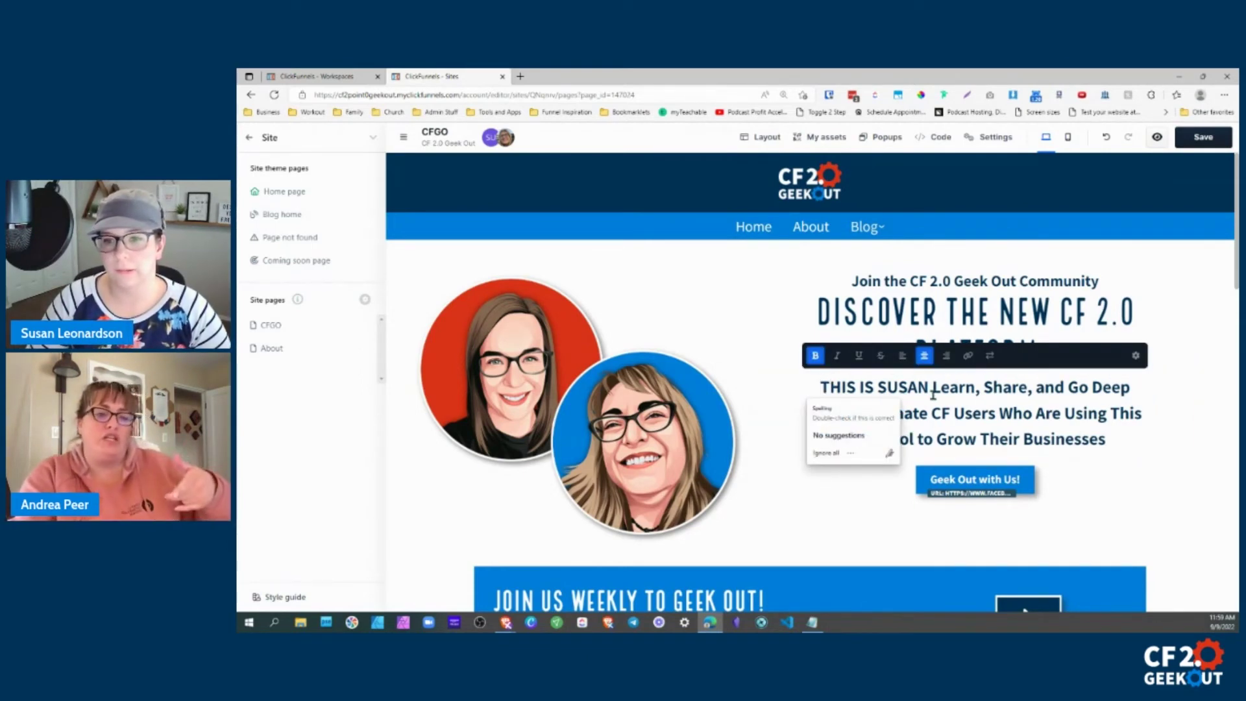
{"action": "left_click", "coordinate": [955, 411]}
{"action": "left_click", "coordinate": [1169, 423]}
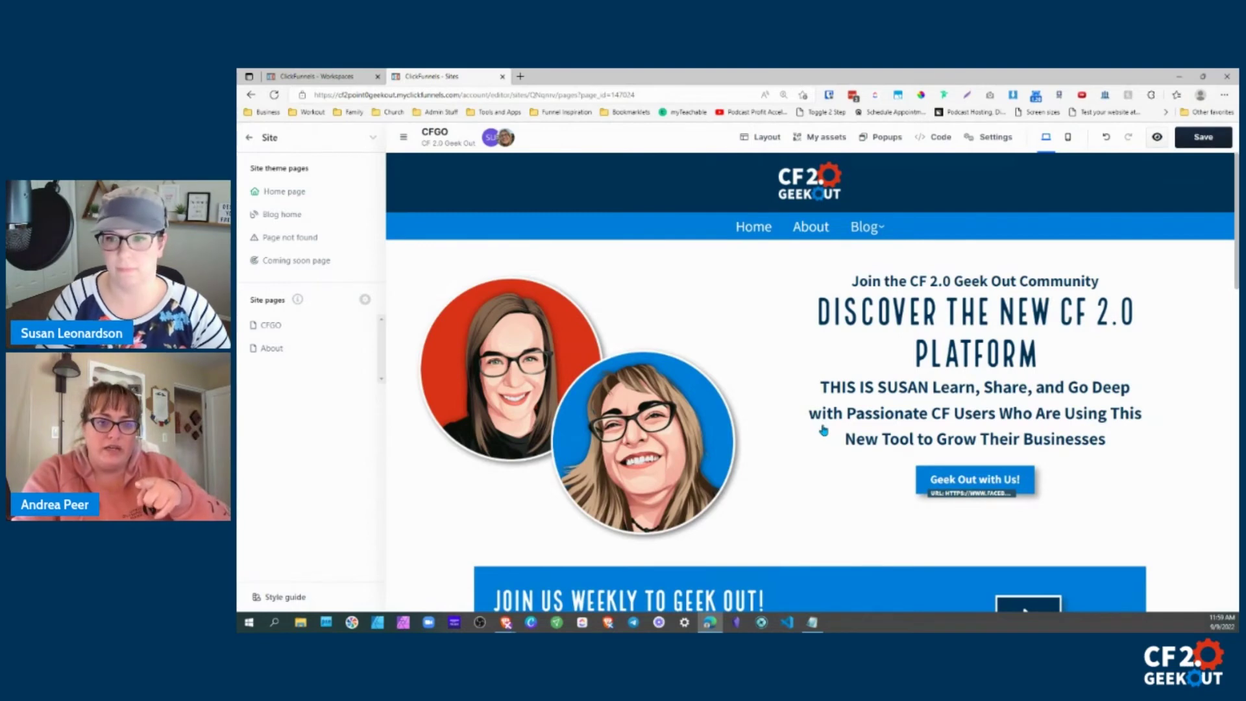
Select and delete the introductory words so the subheadline starts at 'Learn, Share'.
{"action": "double_click", "coordinate": [923, 401]}
{"action": "right_click", "coordinate": [923, 400]}
{"action": "left_click", "coordinate": [954, 402]}
{"action": "left_click", "coordinate": [910, 403]}
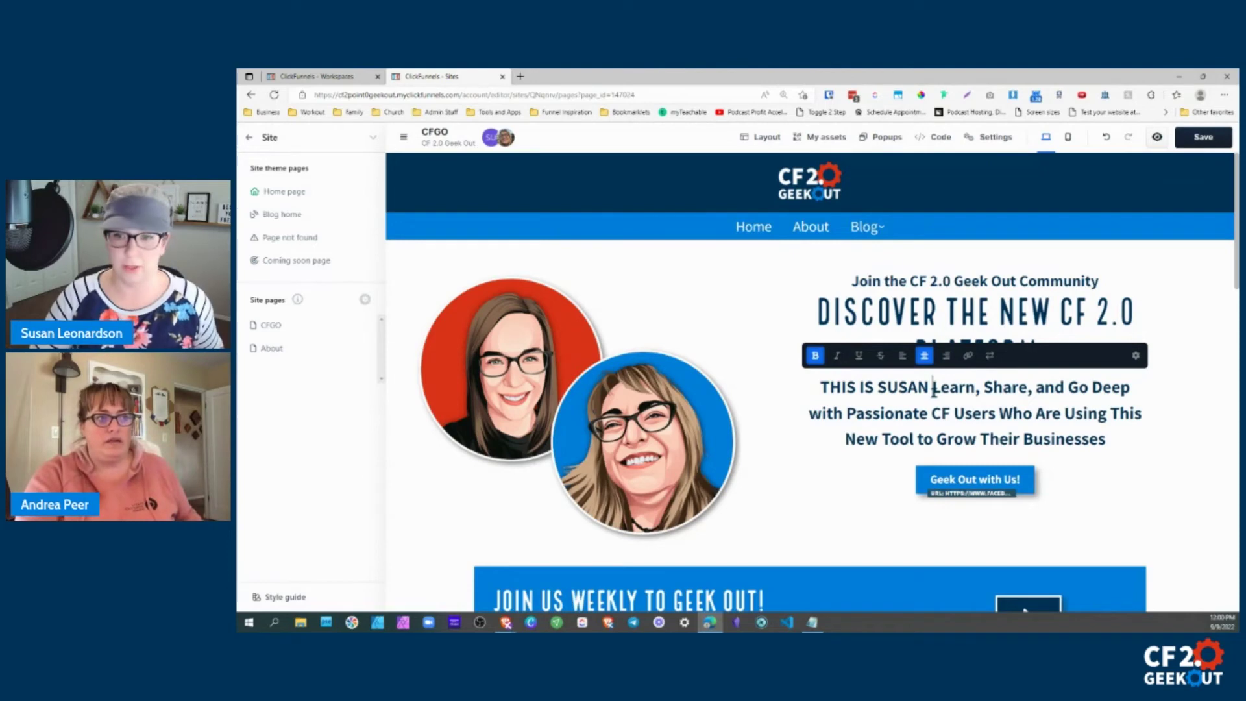
{"action": "left_click_drag", "start_coordinate": [933, 387], "coordinate": [821, 387]}
{"action": "key", "text": "BackSpace"}
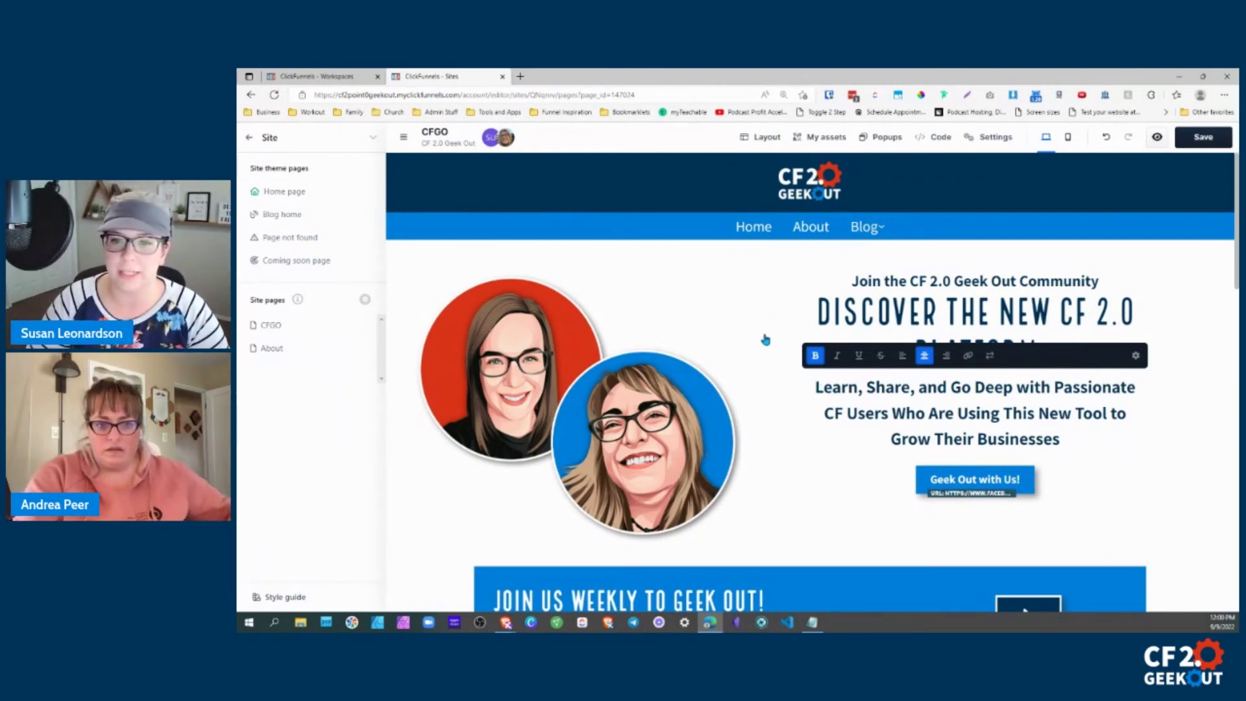
{"action": "left_click", "coordinate": [844, 409]}
{"action": "key", "text": "Escape"}
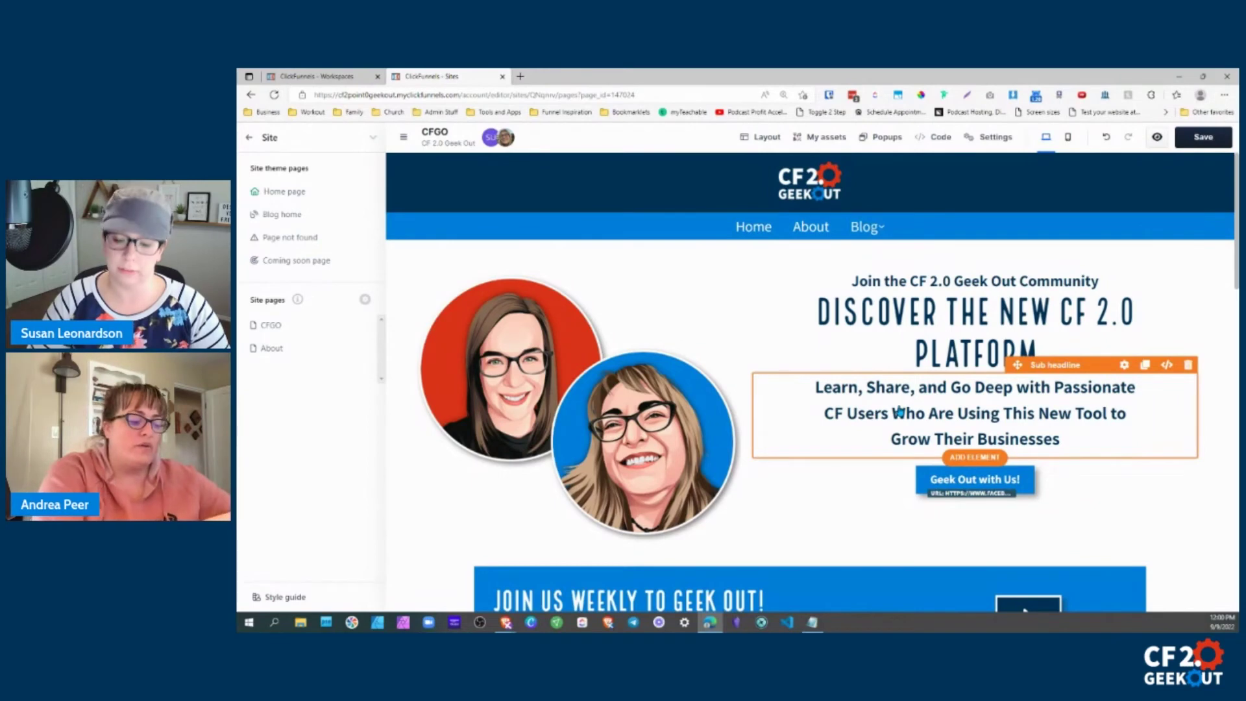
{"action": "left_click", "coordinate": [707, 349]}
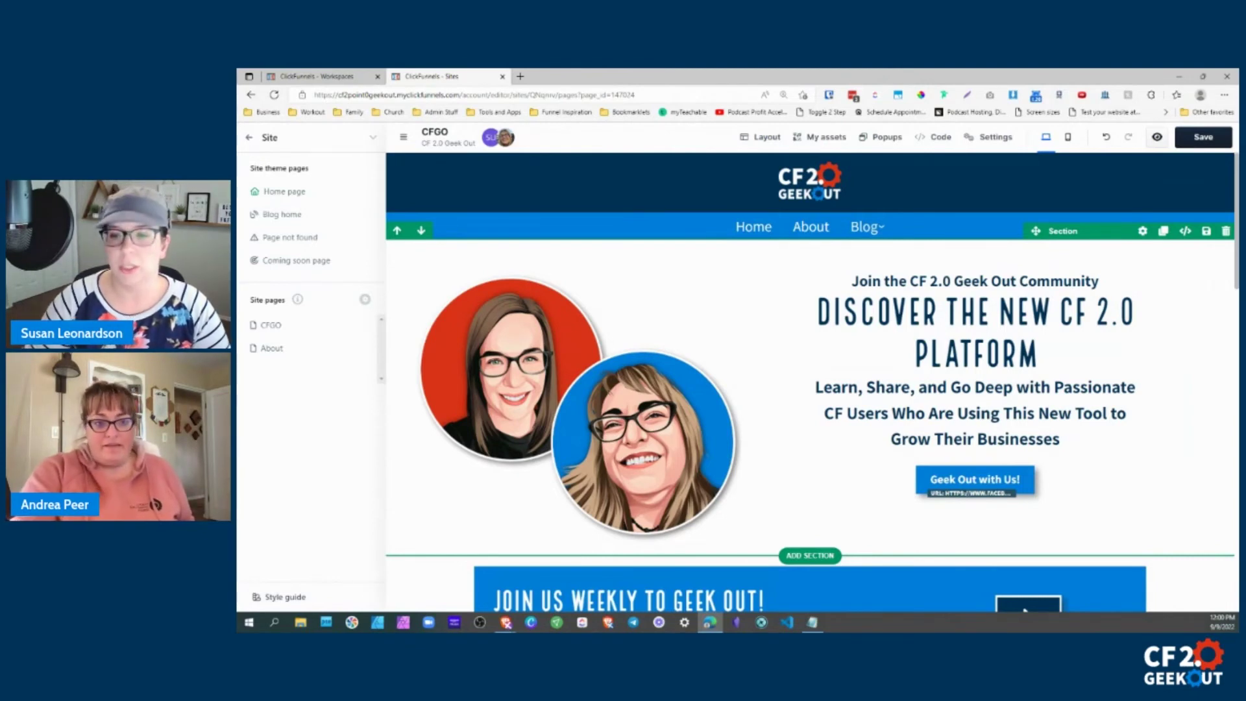
{"action": "left_click", "coordinate": [871, 402]}
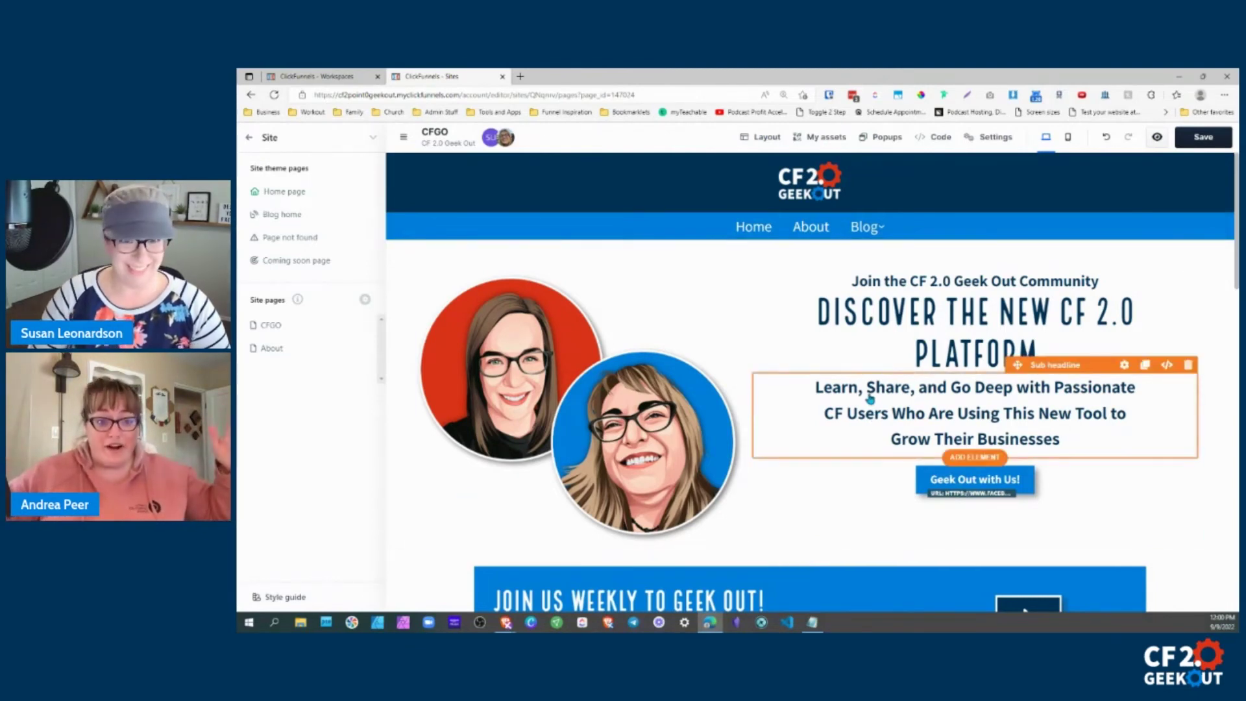
{"action": "left_click", "coordinate": [912, 367]}
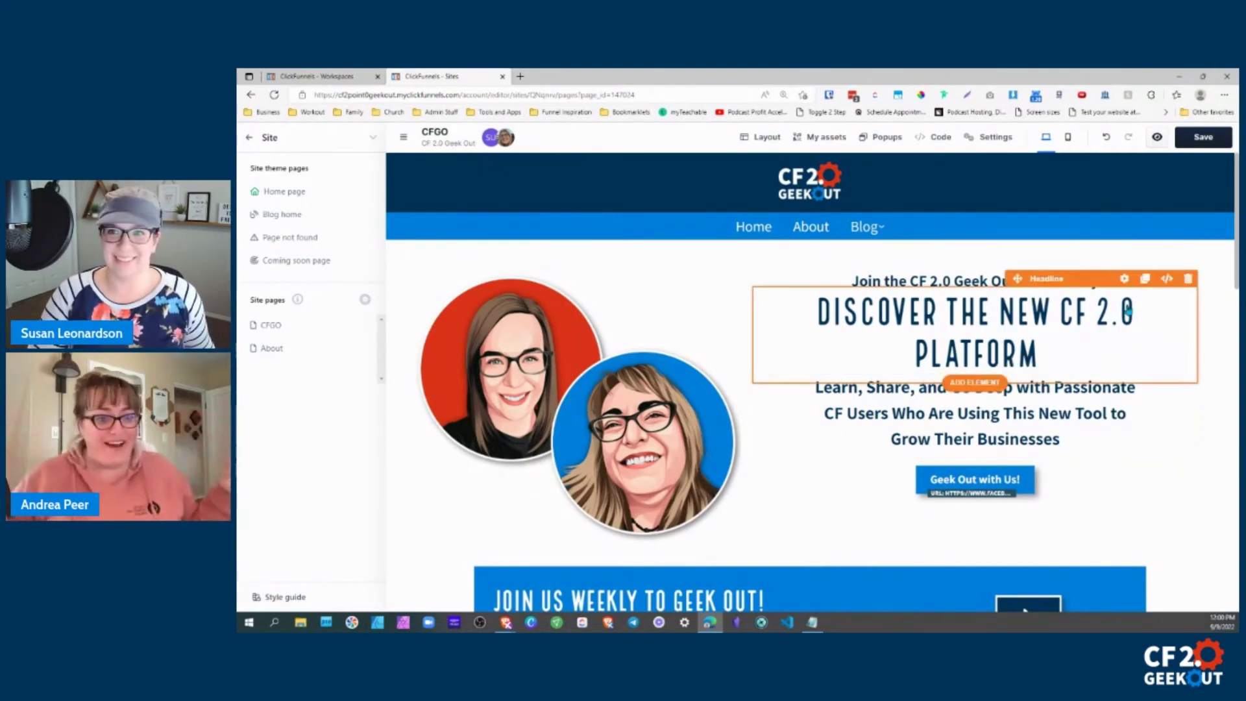
{"action": "left_click", "coordinate": [850, 396]}
{"action": "left_click", "coordinate": [908, 305]}
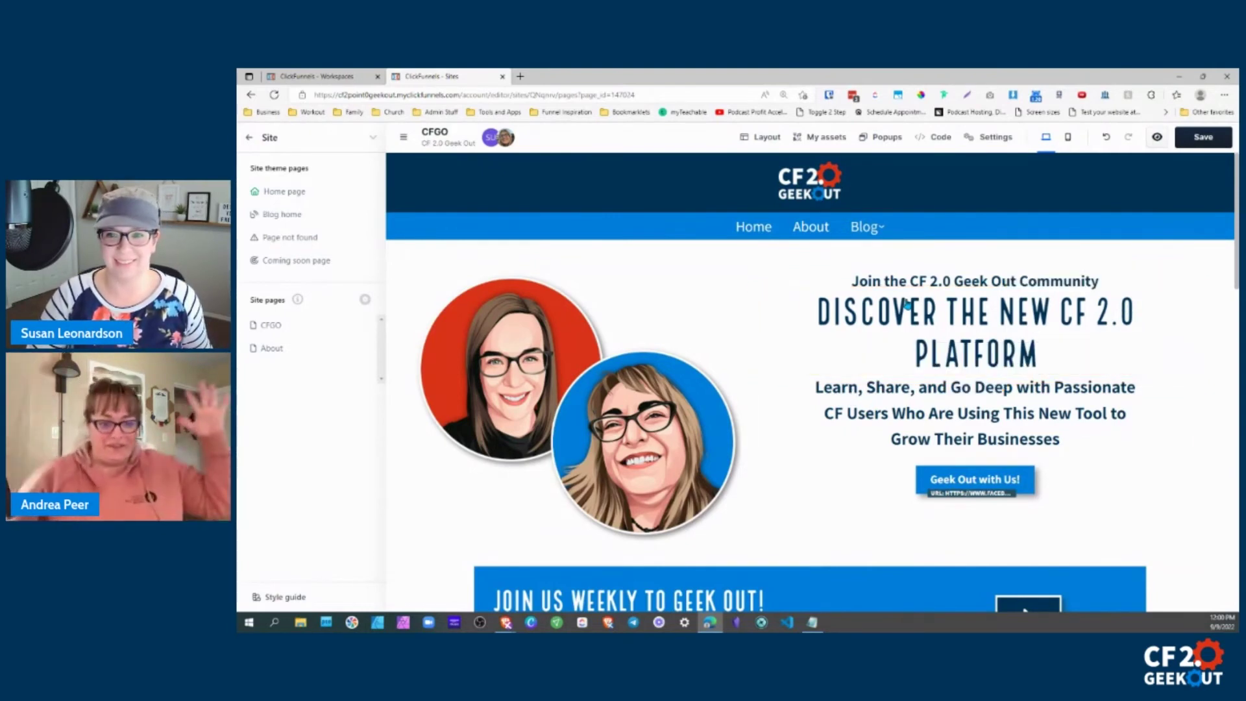
{"action": "left_click", "coordinate": [898, 318]}
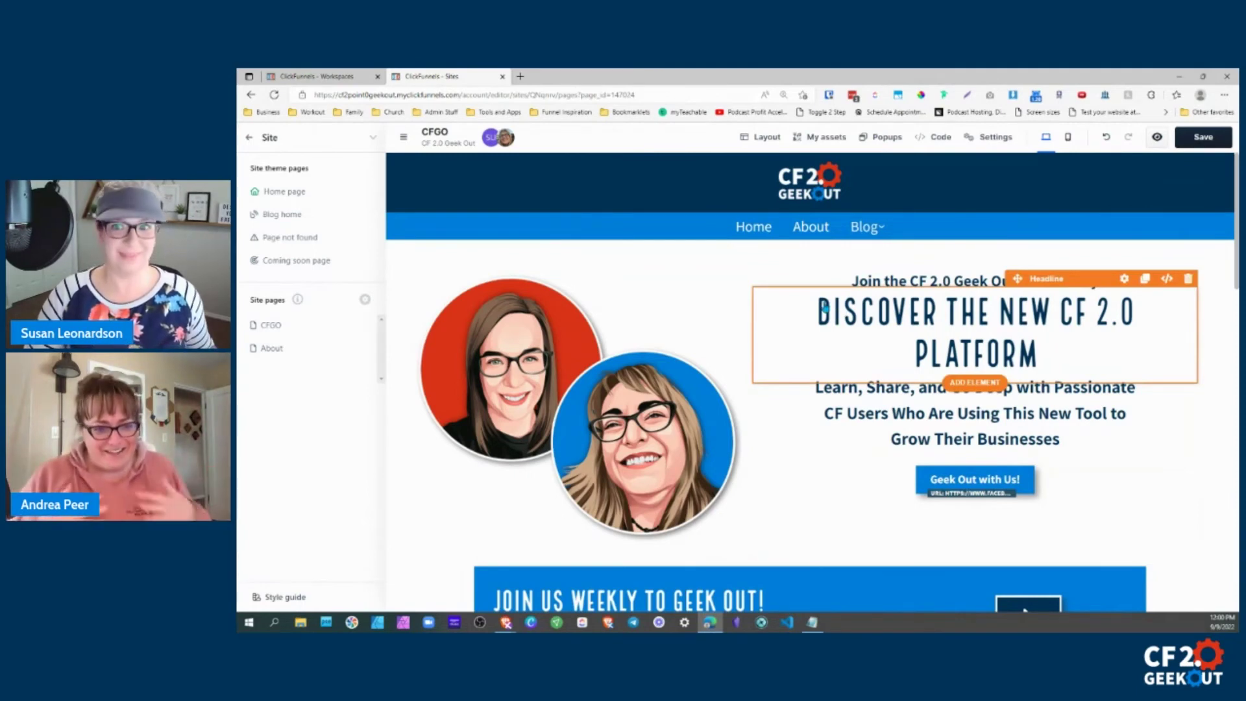
{"action": "left_click", "coordinate": [1097, 498]}
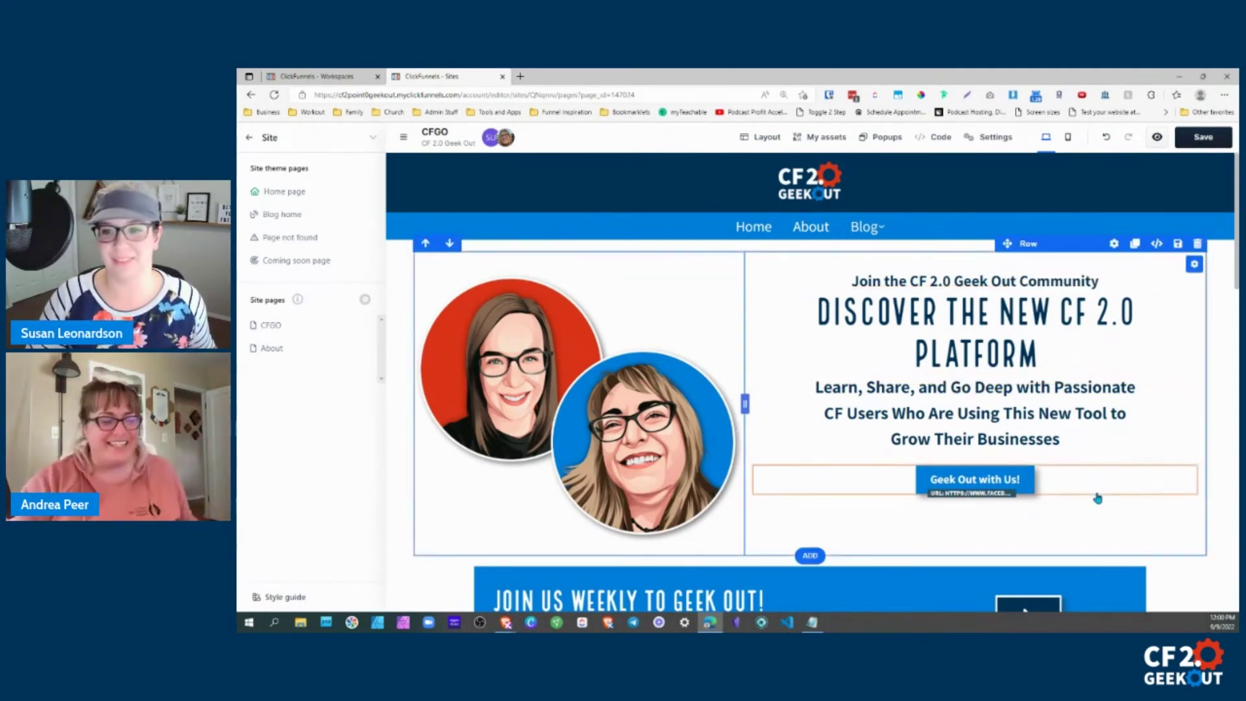
{"action": "left_click", "coordinate": [1098, 497]}
{"action": "left_click", "coordinate": [965, 248]}
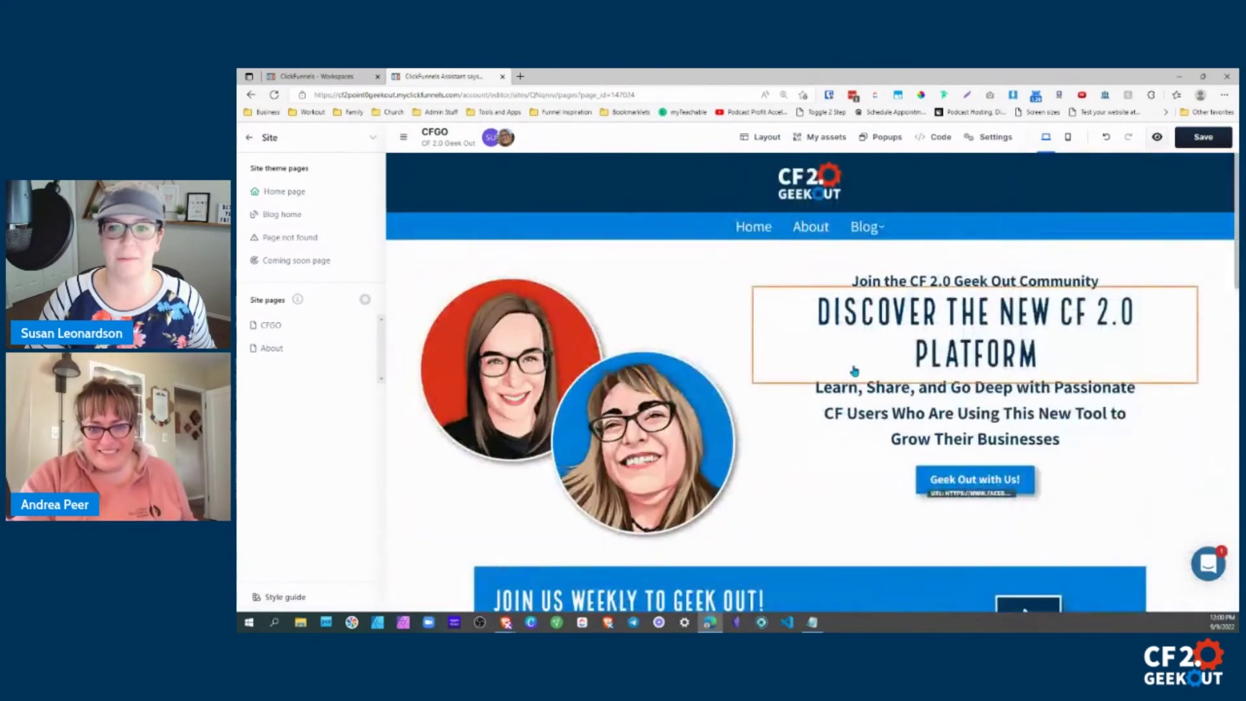
{"action": "double_click", "coordinate": [833, 388]}
{"action": "left_click", "coordinate": [883, 344]}
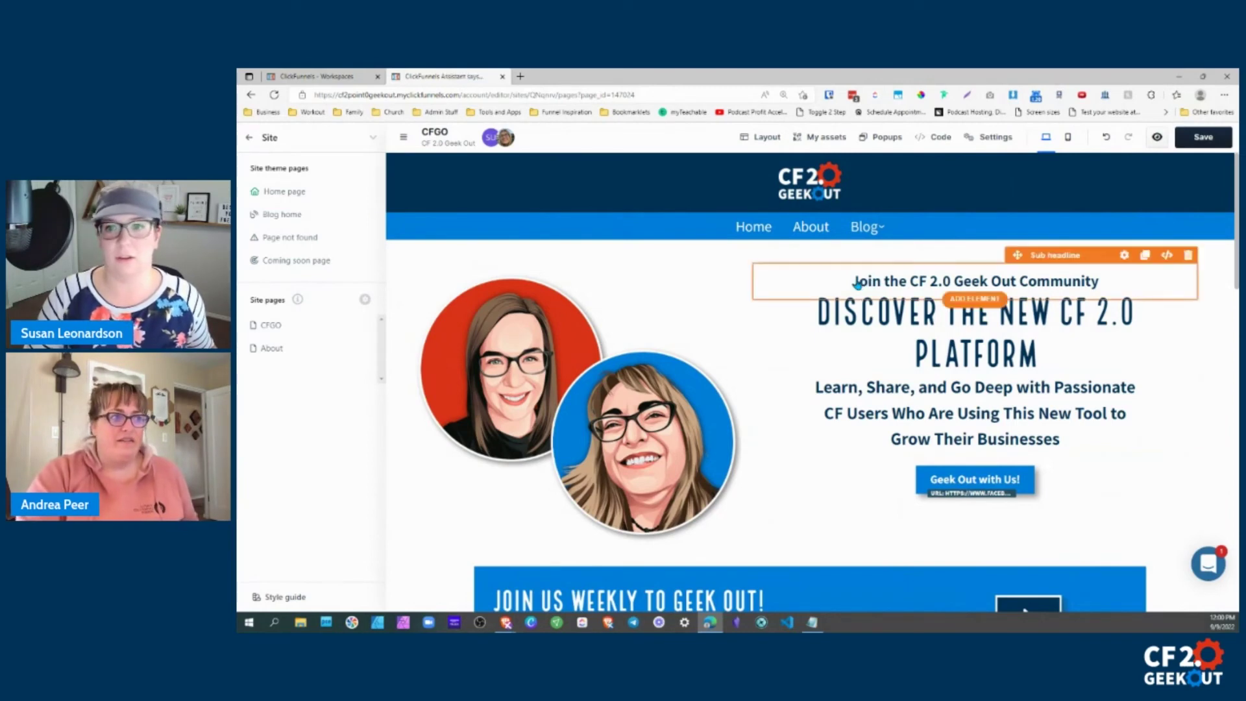
Type a self-introduction before 'Join' in the top line and save the page.
{"action": "left_click", "coordinate": [868, 287]}
{"action": "type", "text": "THIS IS SUSAN"}
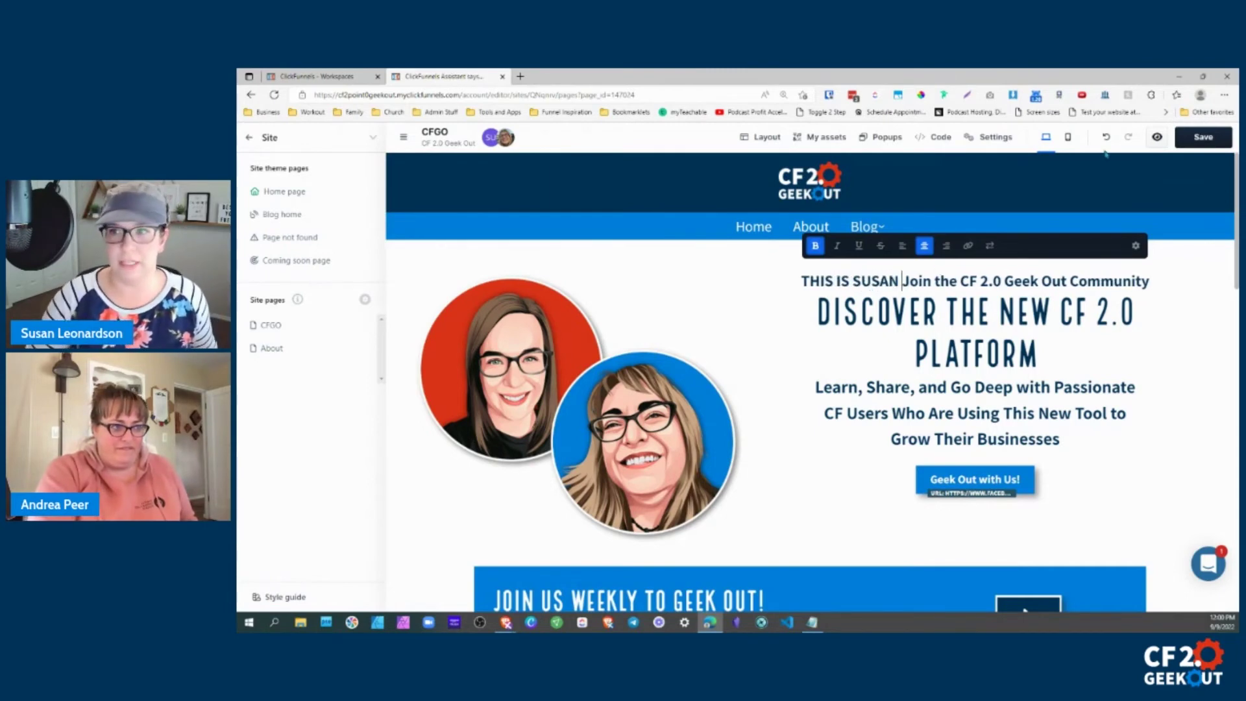
{"action": "left_click", "coordinate": [1204, 139]}
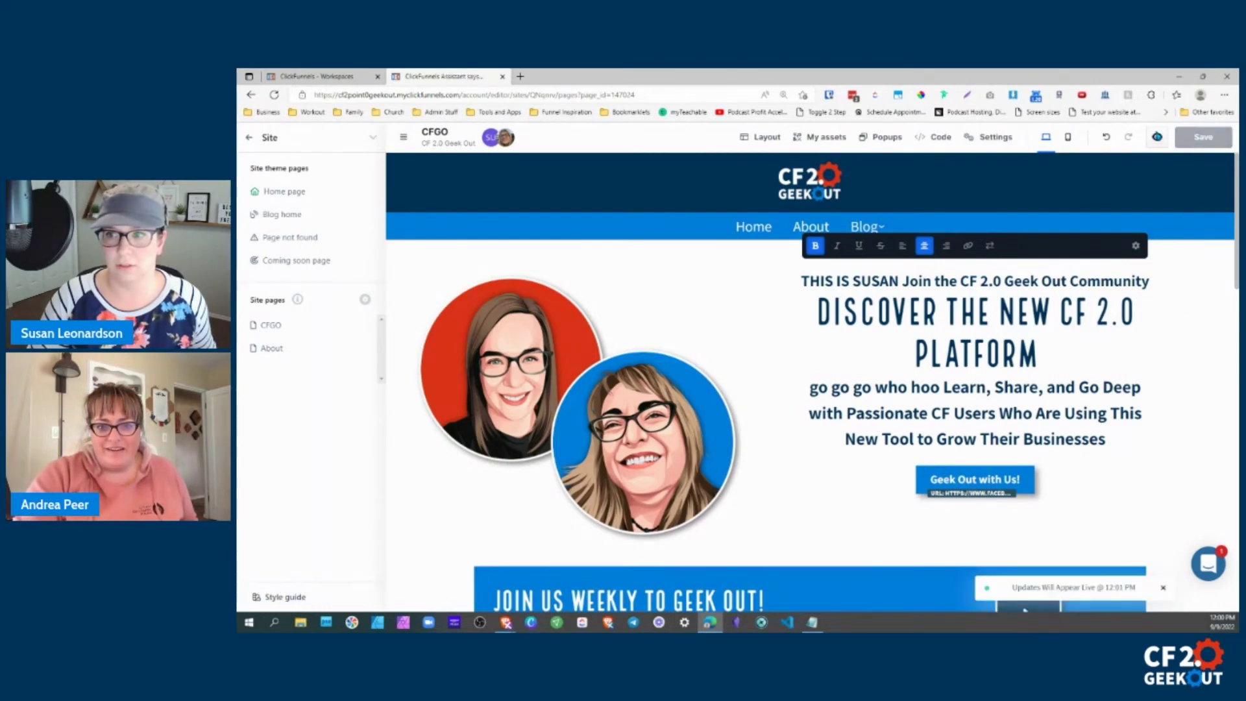
Preview the page, then close the preview and return to the site editor.
{"action": "left_click", "coordinate": [1157, 137]}
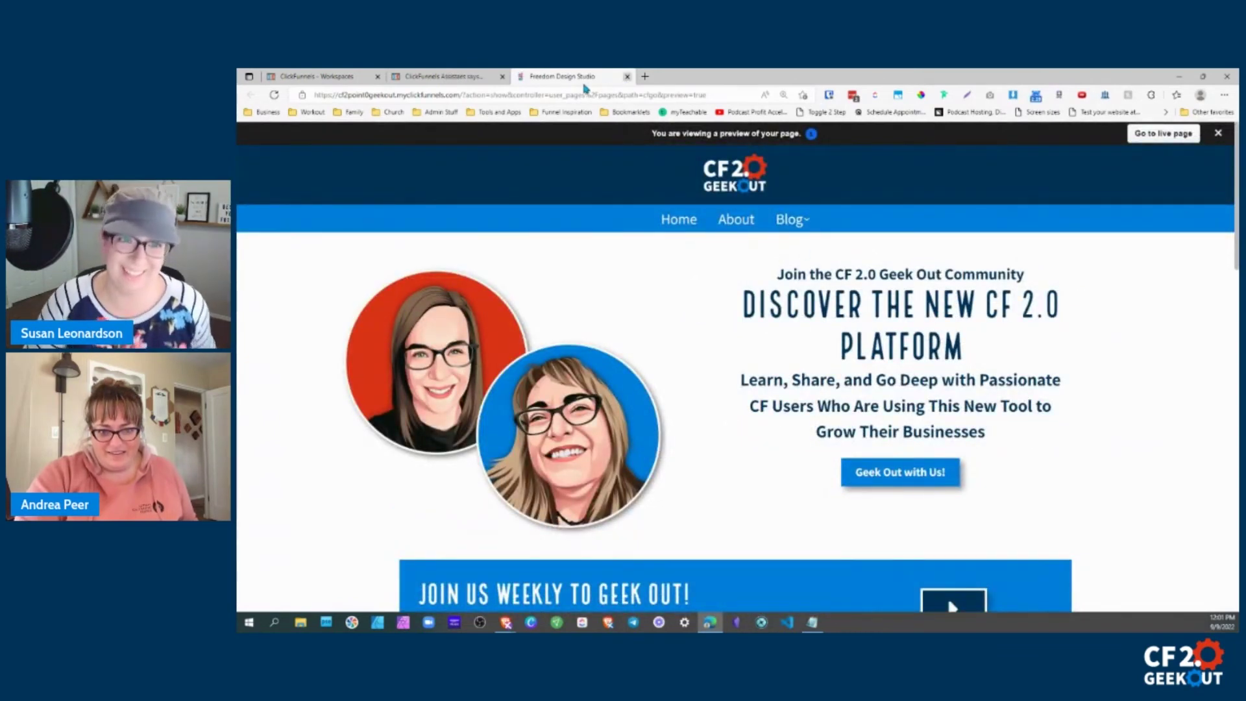
{"action": "left_click", "coordinate": [627, 77]}
{"action": "left_click", "coordinate": [318, 77]}
{"action": "left_click", "coordinate": [435, 79]}
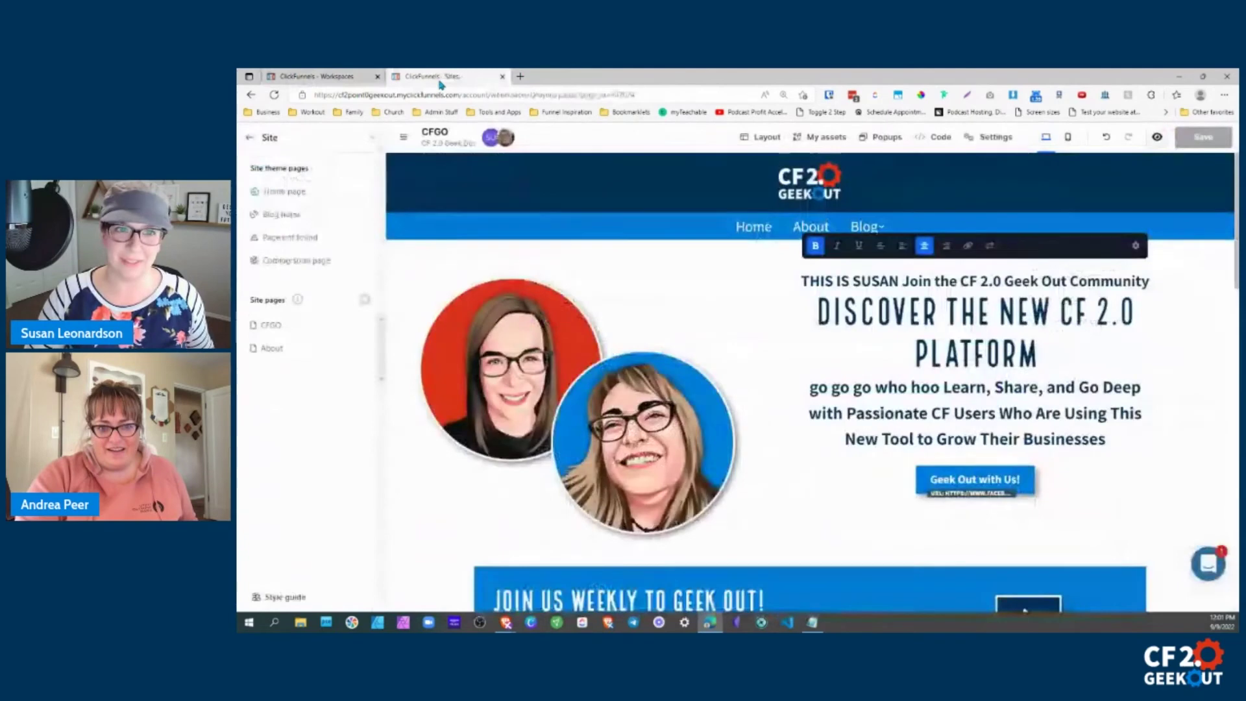
Save the page again and check a fresh preview before closing it.
{"action": "left_click", "coordinate": [1202, 293]}
{"action": "left_click", "coordinate": [1209, 137]}
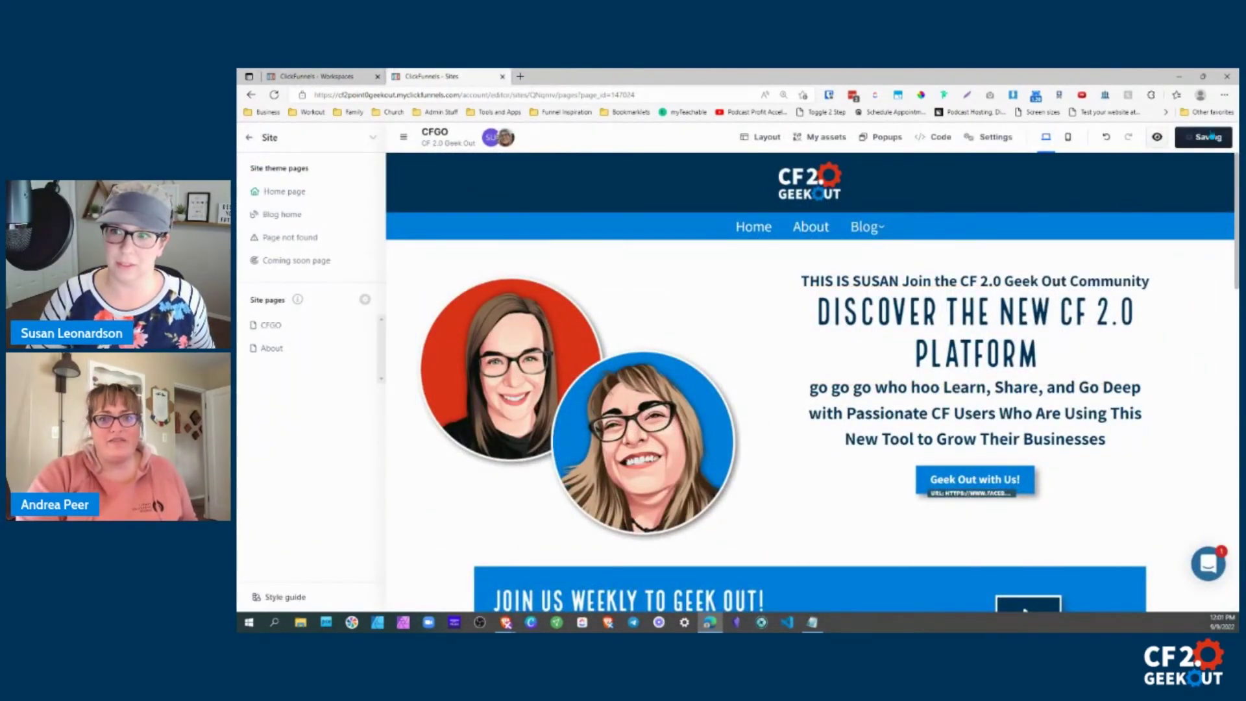
{"action": "left_click", "coordinate": [1158, 138]}
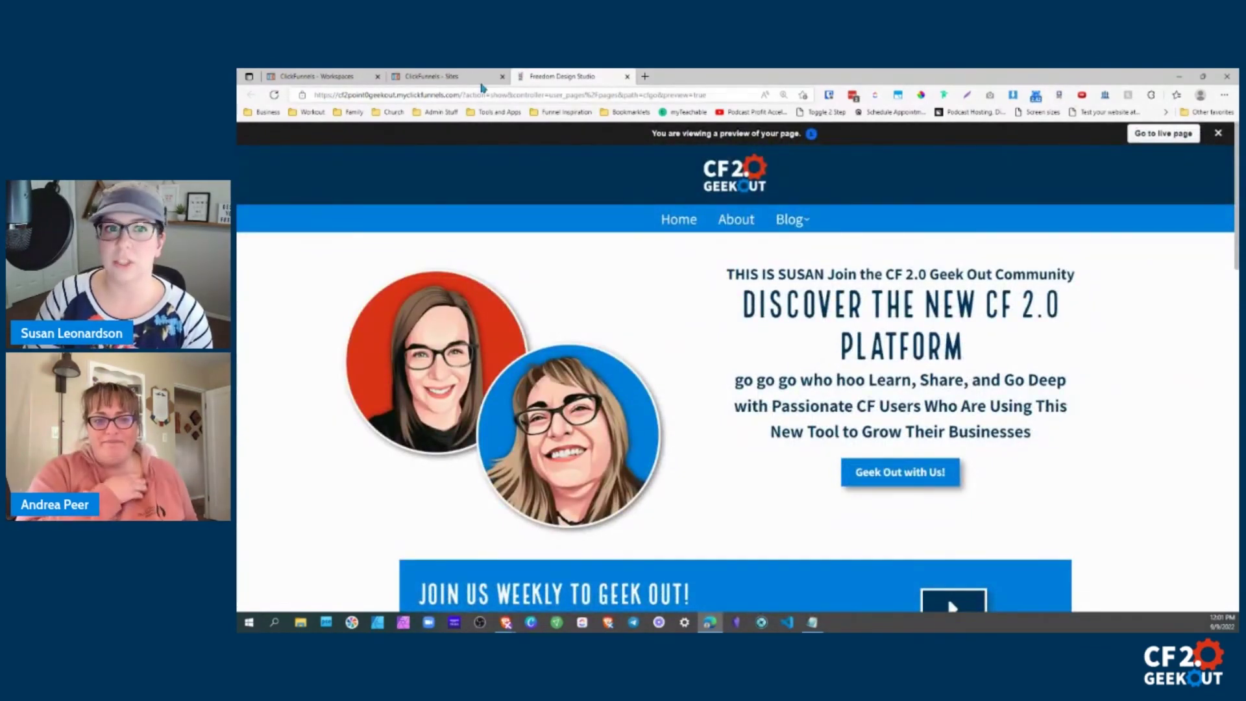
{"action": "left_click", "coordinate": [627, 76]}
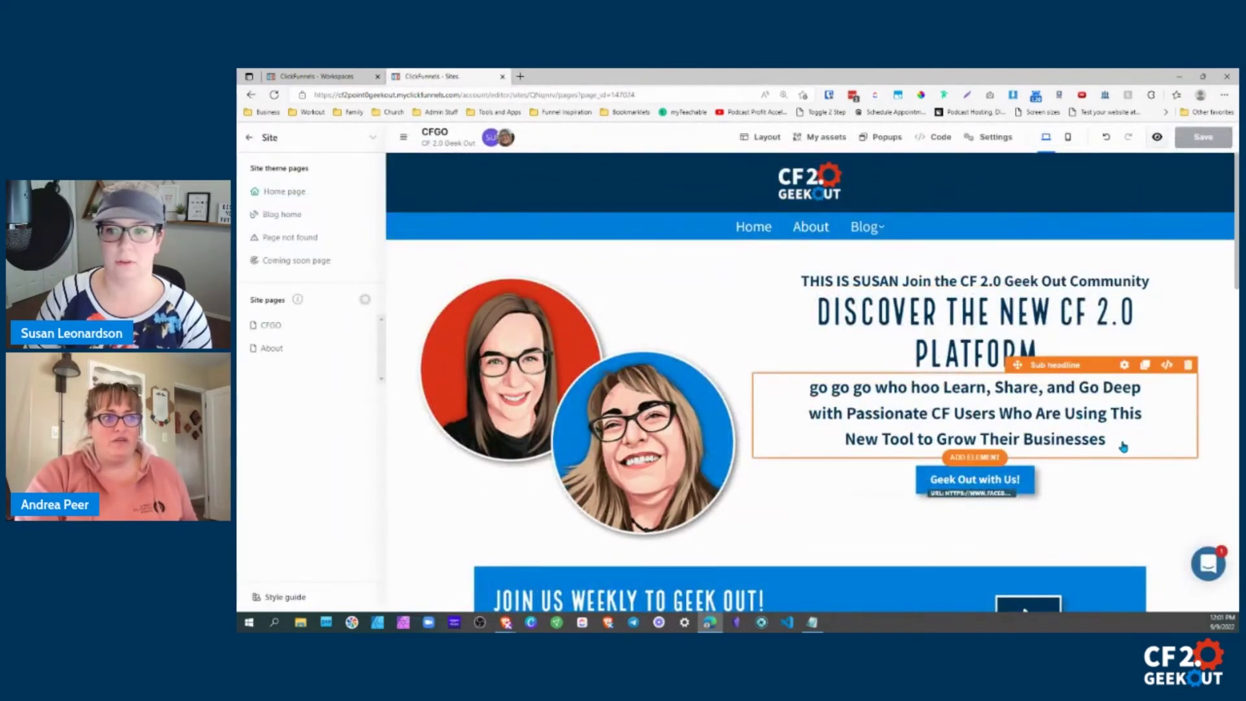
Add 2222 after the self-introduction in the top line and save the page.
{"action": "left_click", "coordinate": [1124, 446]}
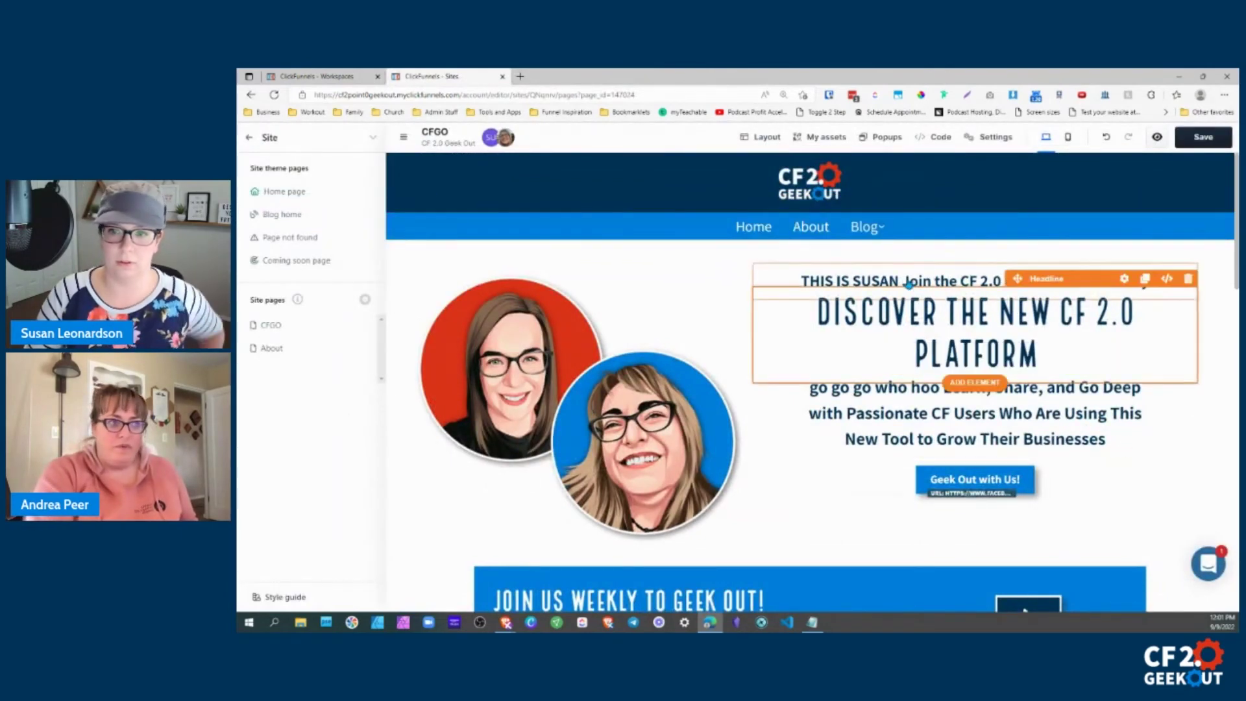
{"action": "left_click", "coordinate": [906, 280]}
{"action": "mouse_move", "coordinate": [902, 280]}
{"action": "left_mouse_down"}
{"action": "mouse_move", "coordinate": [842, 280]}
{"action": "mouse_move", "coordinate": [900, 281]}
{"action": "left_mouse_up"}
{"action": "type", "text": "2222"}
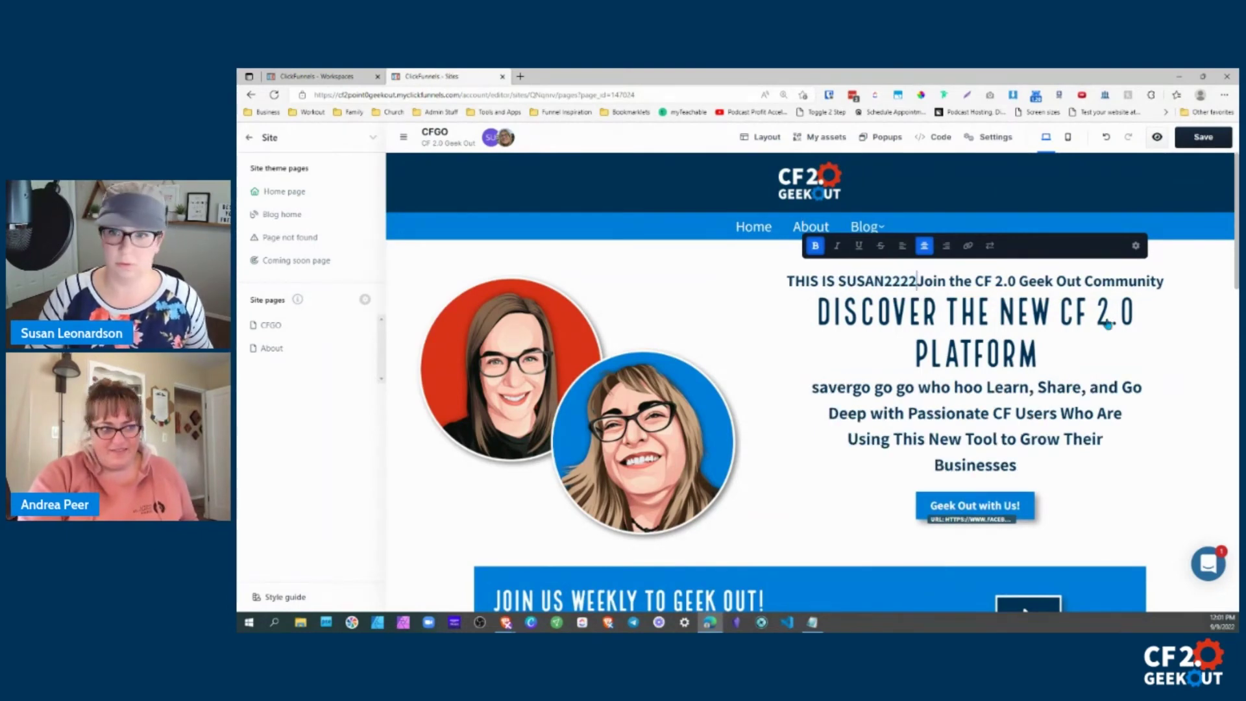
{"action": "left_click", "coordinate": [1201, 141]}
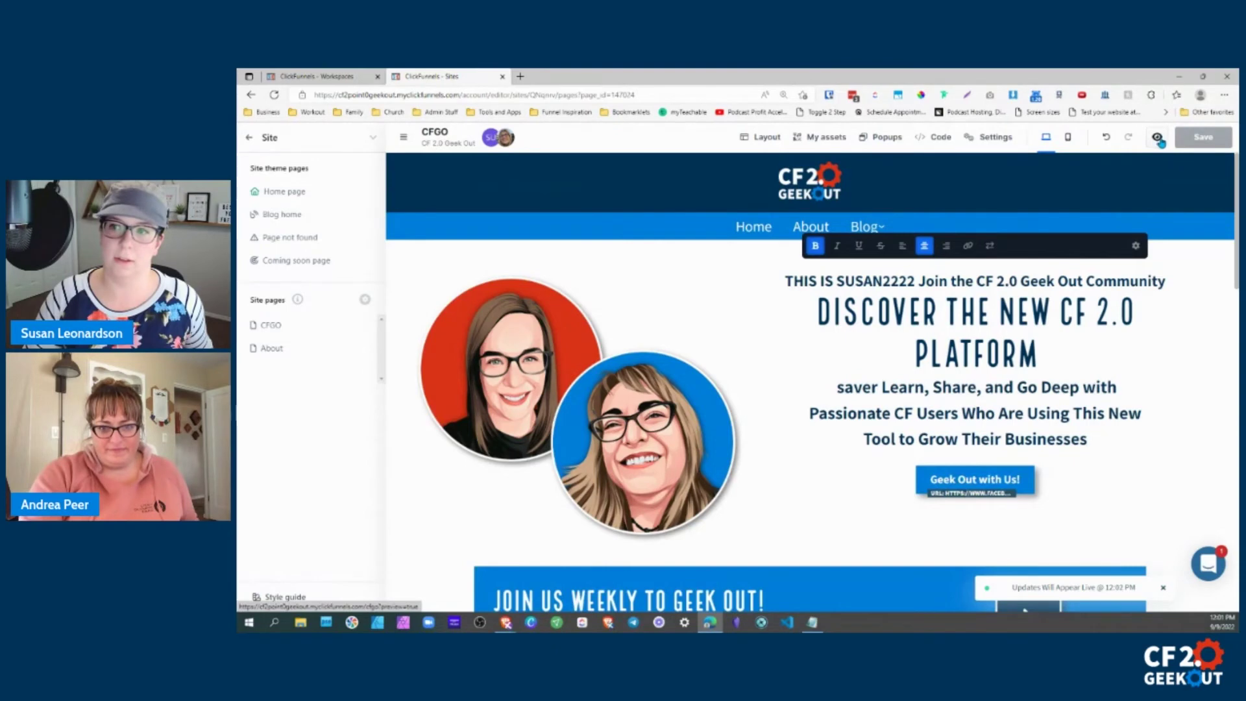
Open the page preview and switch between it and the editor to compare versions.
{"action": "left_click", "coordinate": [1158, 139]}
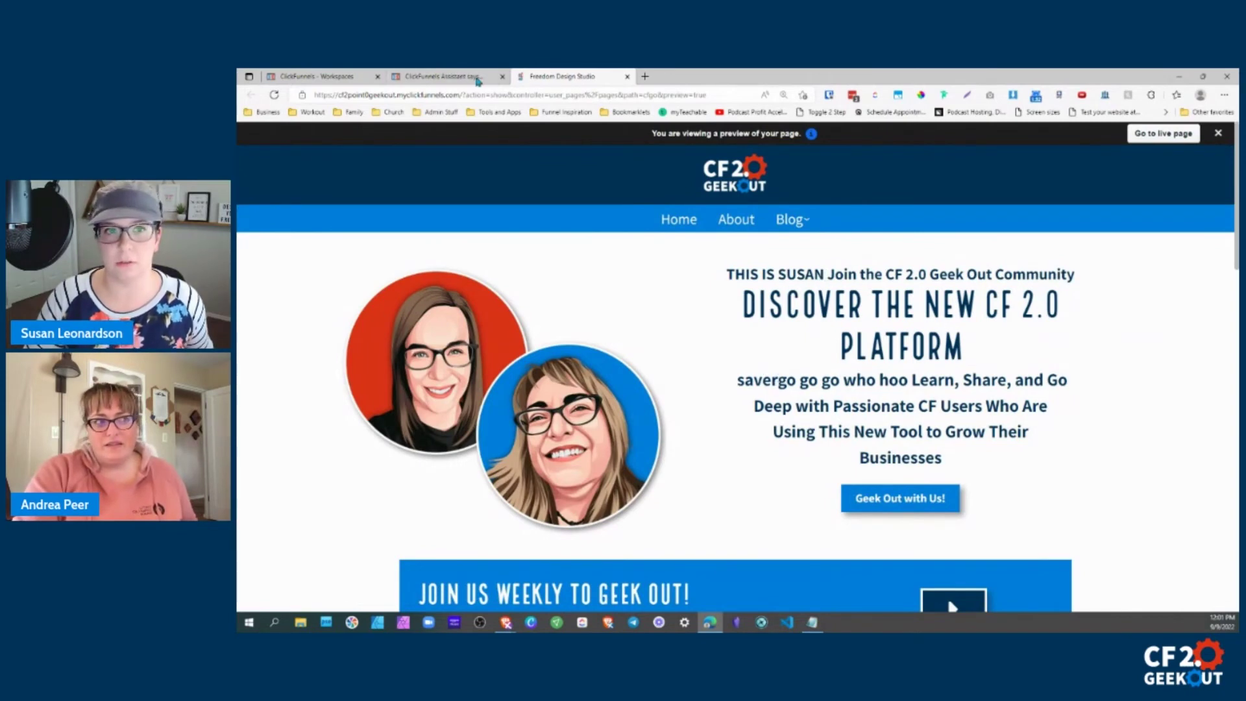
{"action": "left_click", "coordinate": [466, 78]}
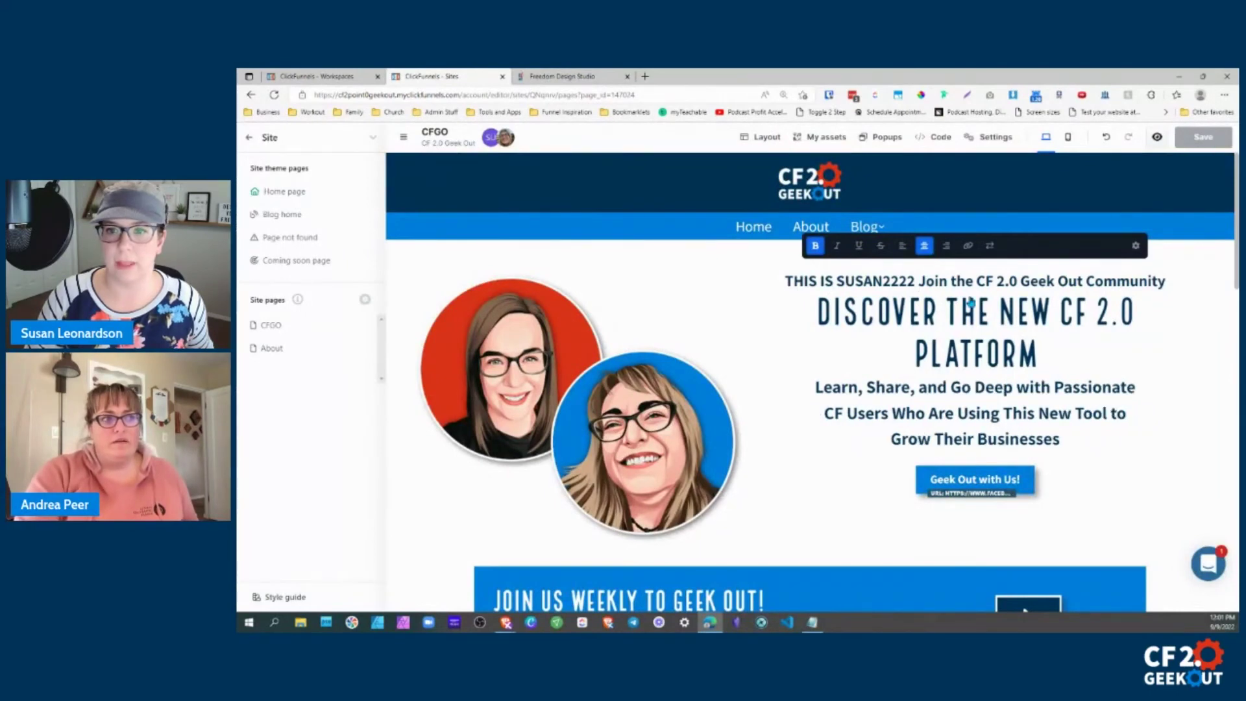
{"action": "mouse_move", "coordinate": [915, 281]}
{"action": "left_mouse_down"}
{"action": "mouse_move", "coordinate": [846, 281]}
{"action": "mouse_move", "coordinate": [916, 280]}
{"action": "left_mouse_up"}
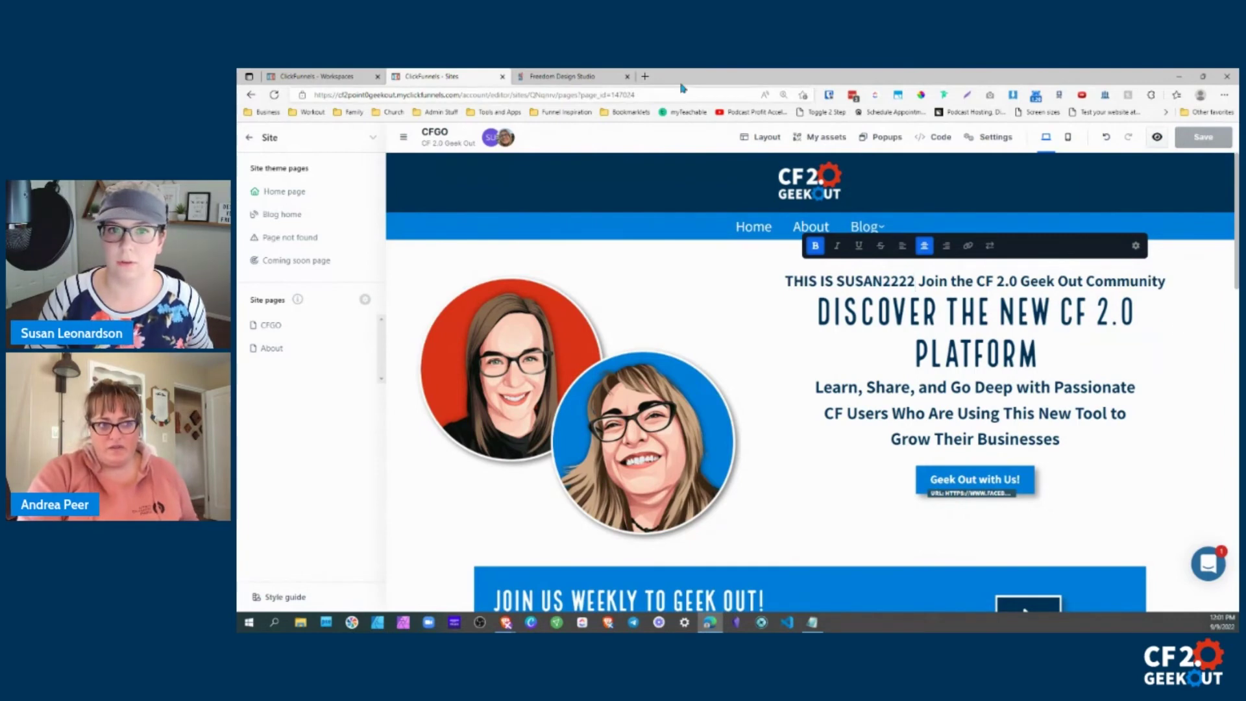
{"action": "left_click", "coordinate": [586, 79]}
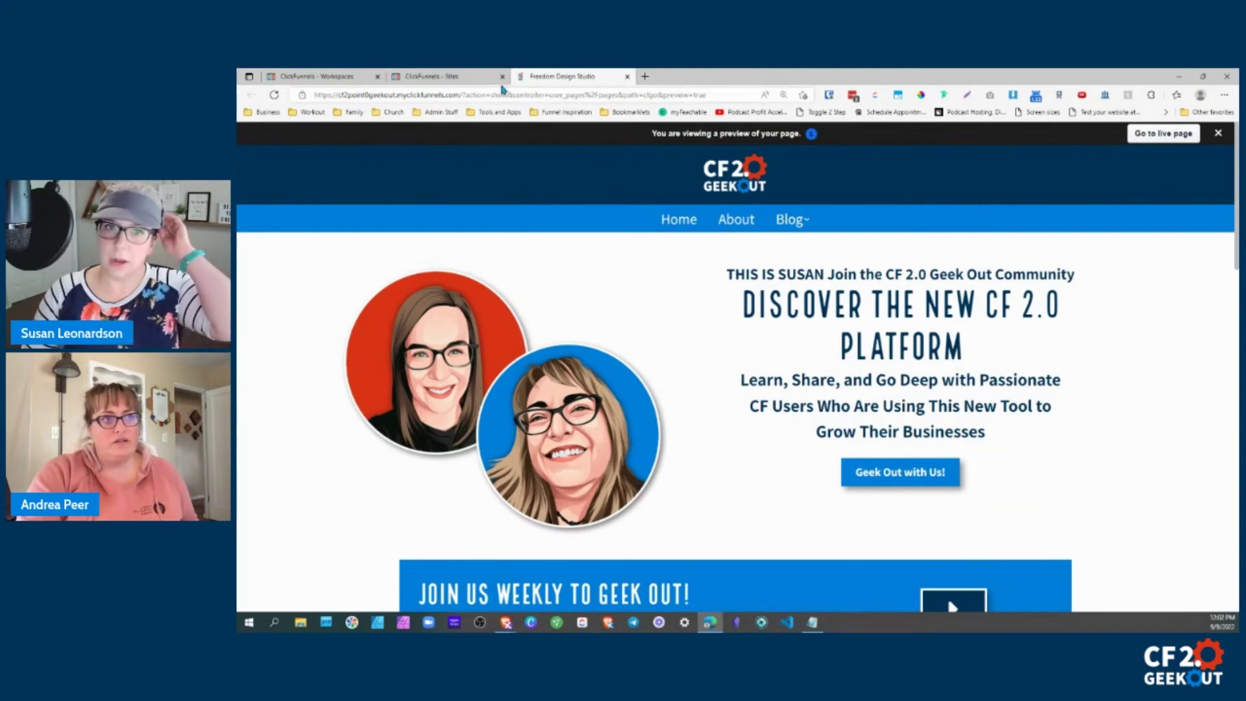
Save the page via the two-portrait image settings, then reload the preview to show 2222.
{"action": "left_click", "coordinate": [440, 78]}
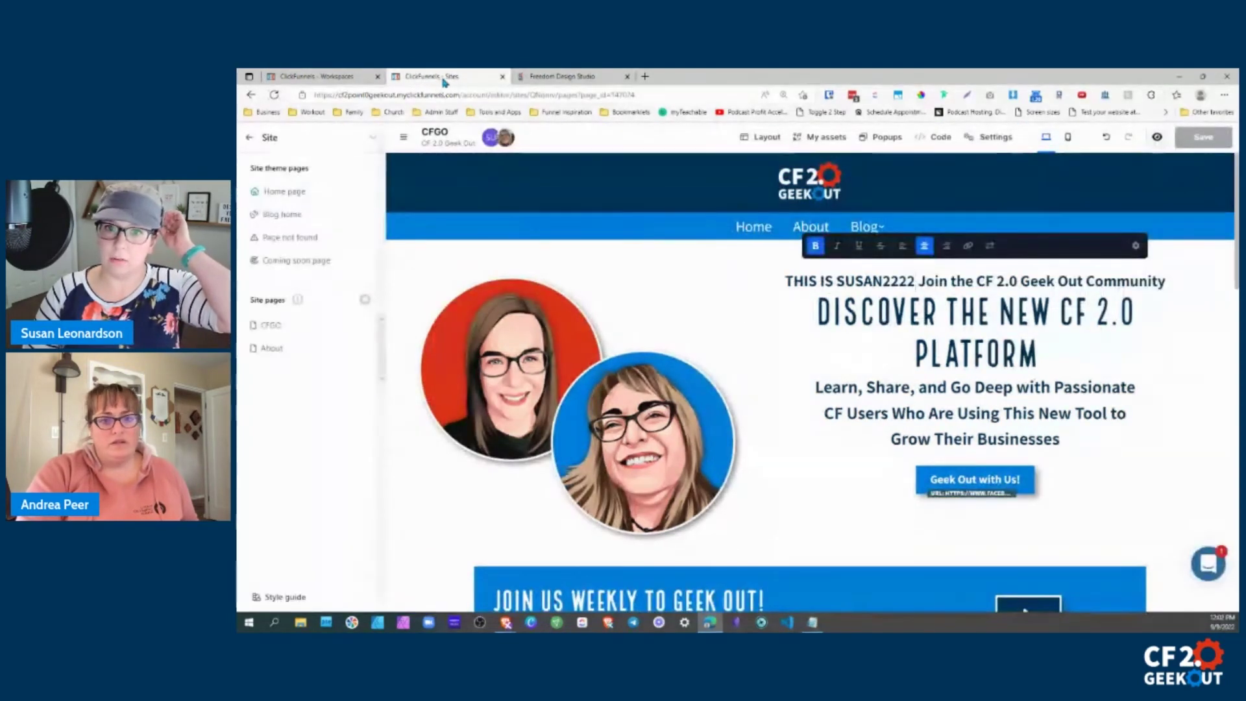
{"action": "left_click", "coordinate": [602, 78]}
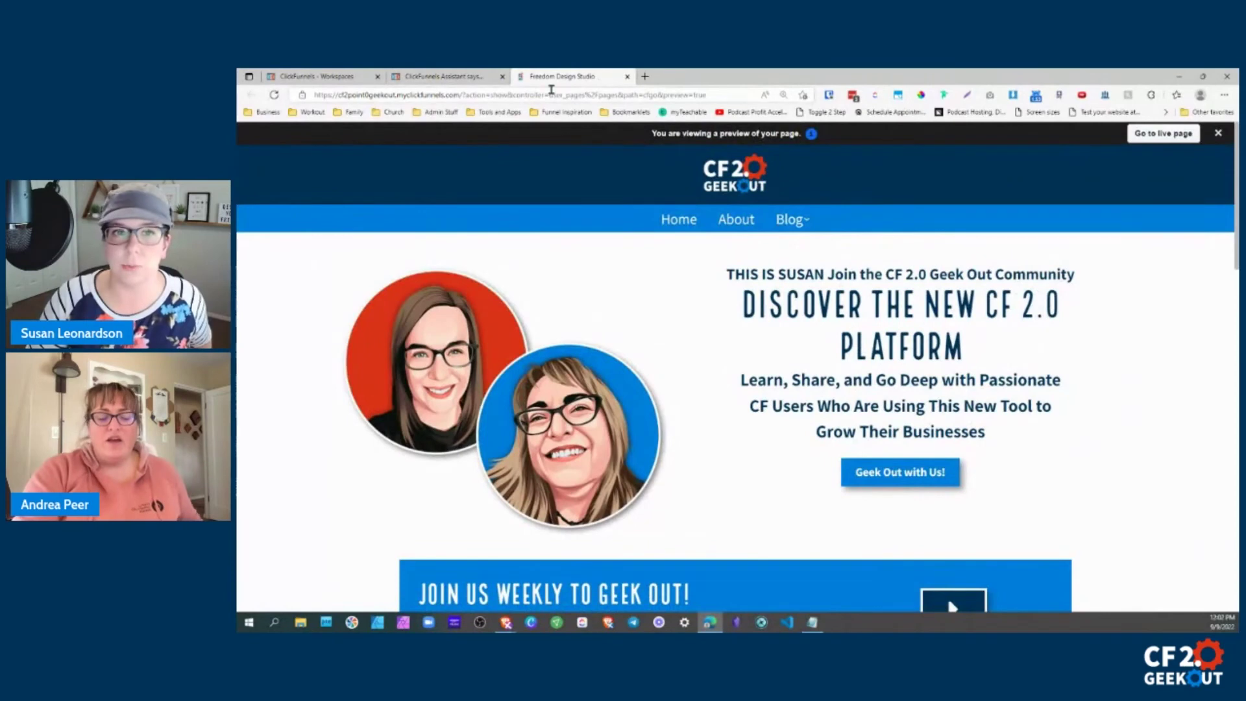
{"action": "key", "text": "ctrl+shift+Tab"}
{"action": "left_click", "coordinate": [571, 403]}
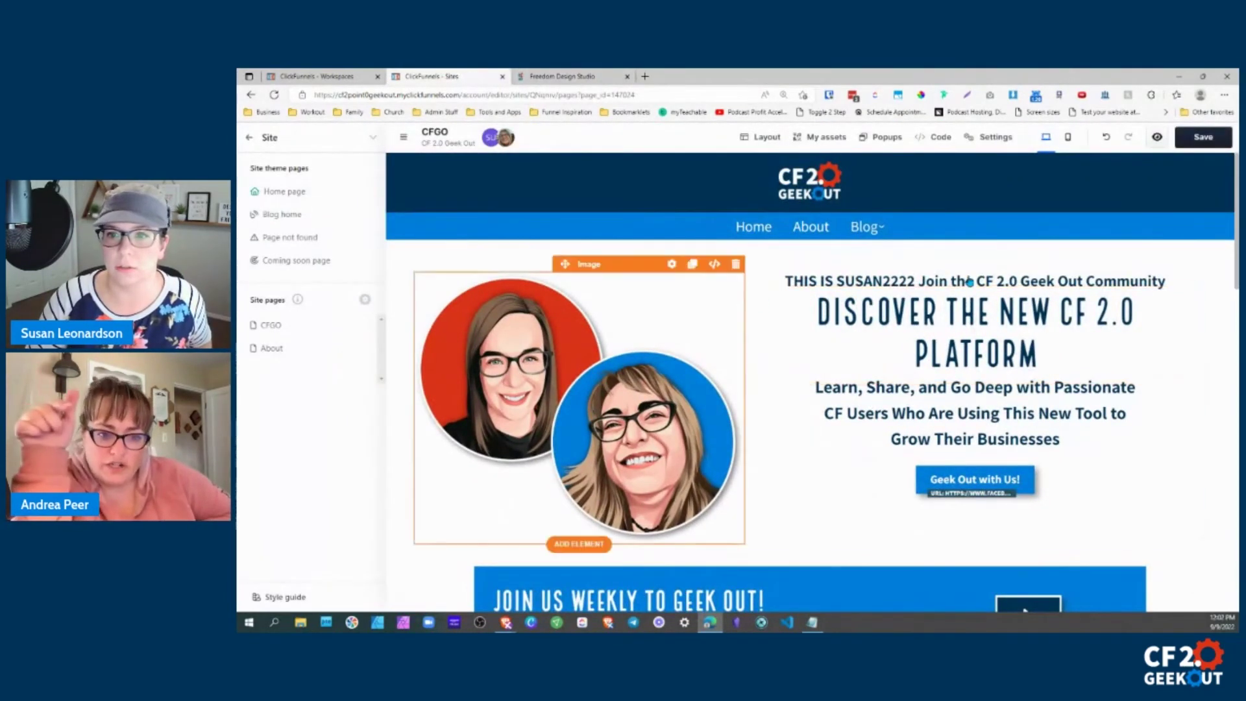
{"action": "left_click", "coordinate": [1203, 137]}
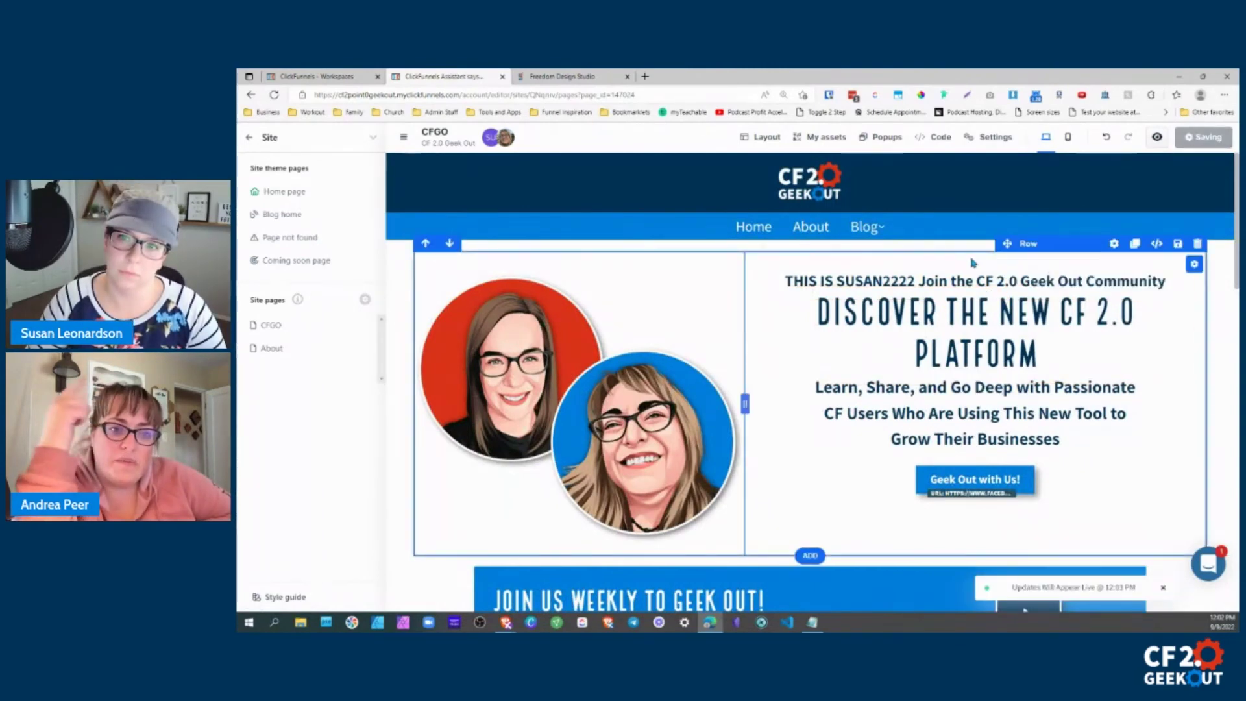
{"action": "left_click", "coordinate": [562, 76]}
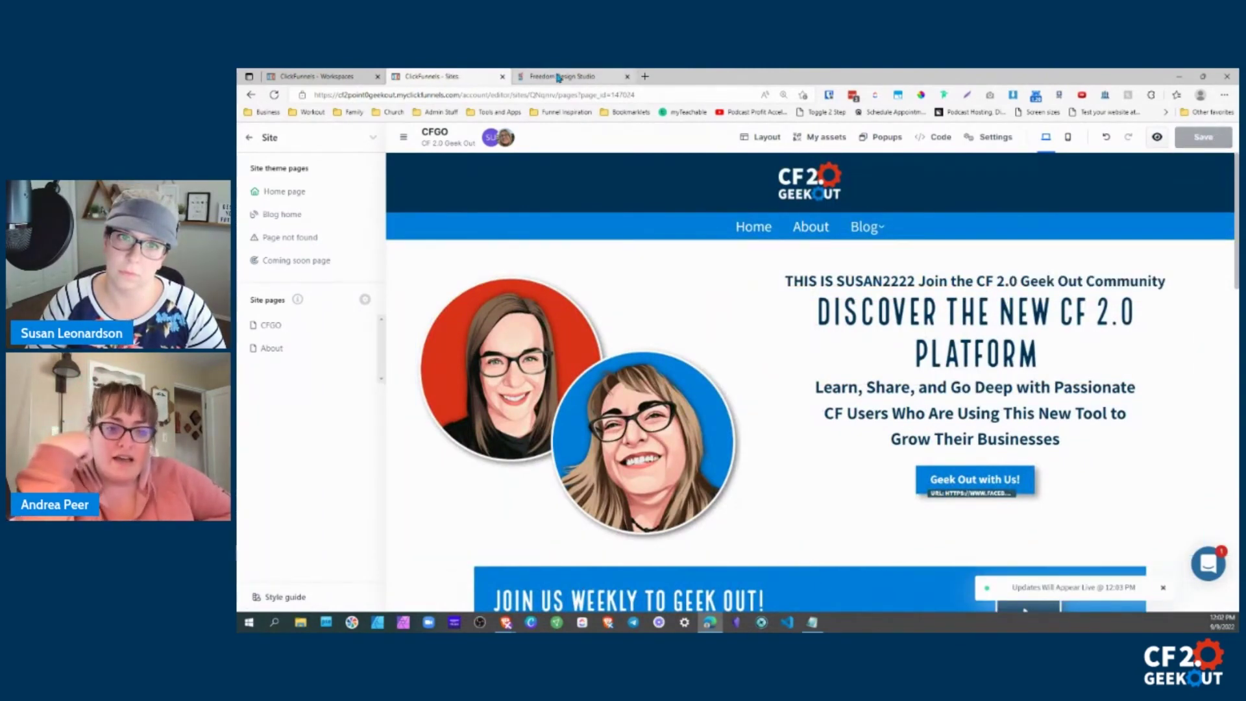
{"action": "left_click", "coordinate": [274, 95]}
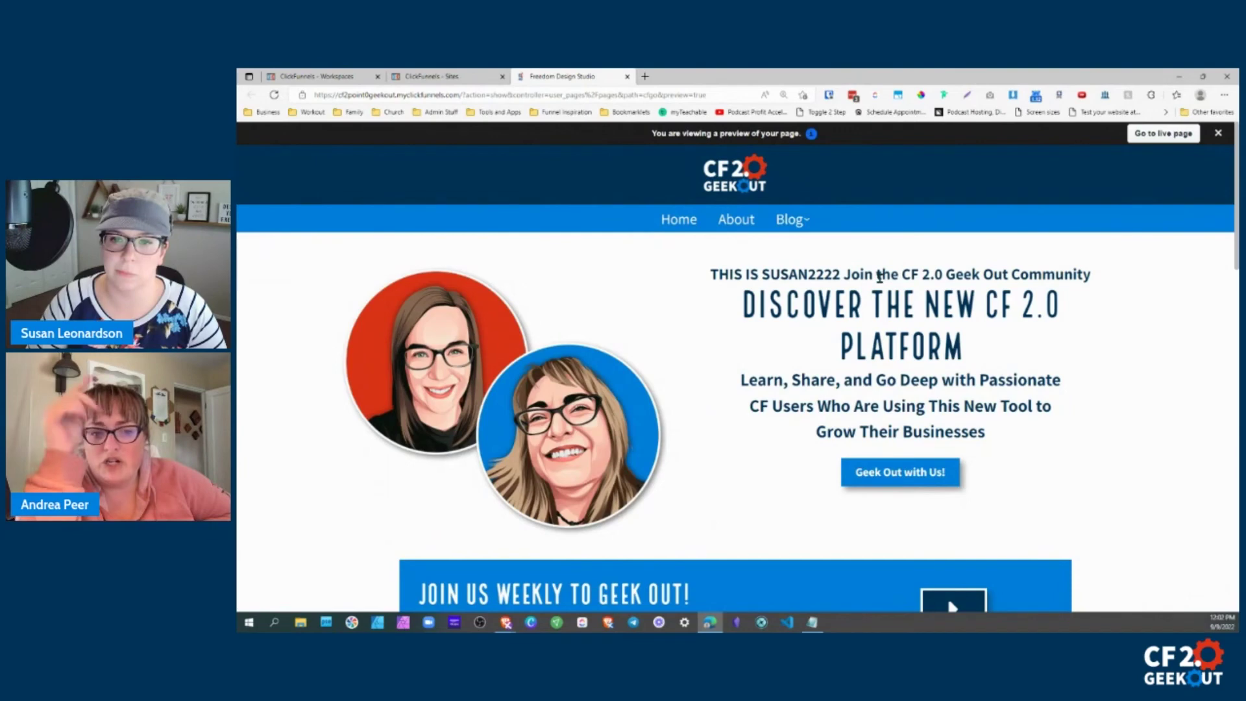
Delete the 2222 after SUSAN in the subheadline and save the page.
{"action": "left_click", "coordinate": [445, 79]}
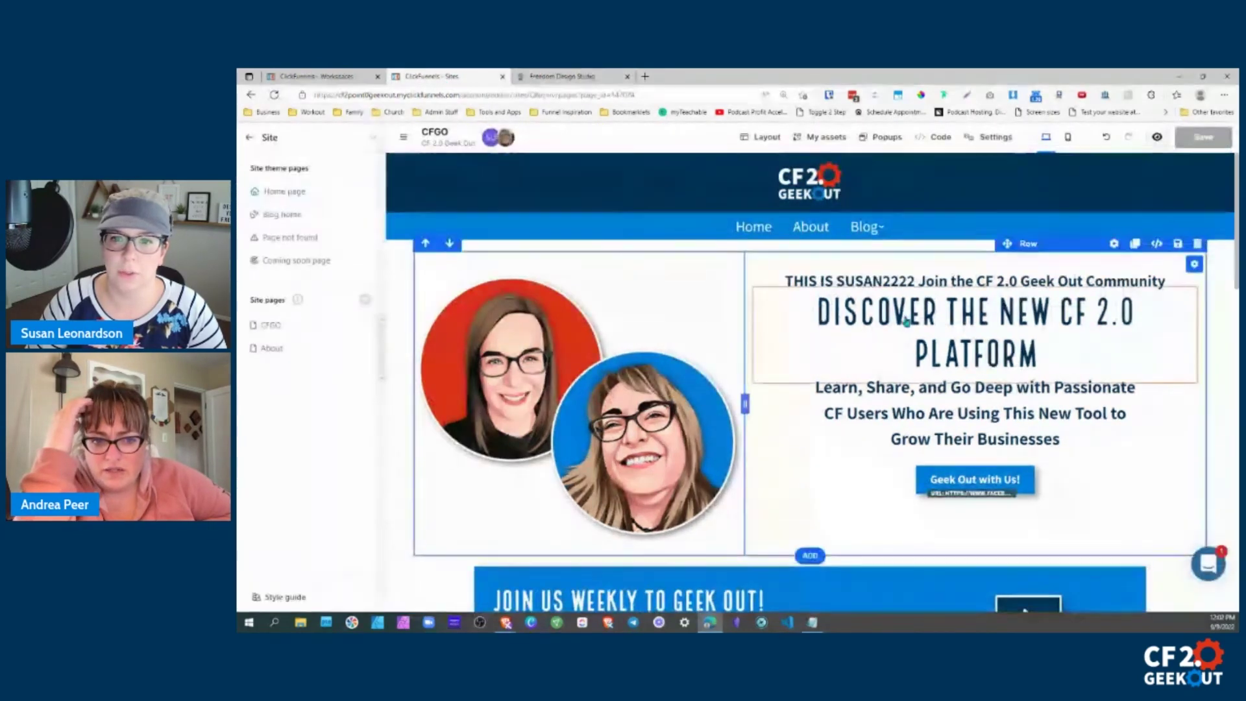
{"action": "left_click", "coordinate": [916, 287]}
{"action": "left_click", "coordinate": [917, 283]}
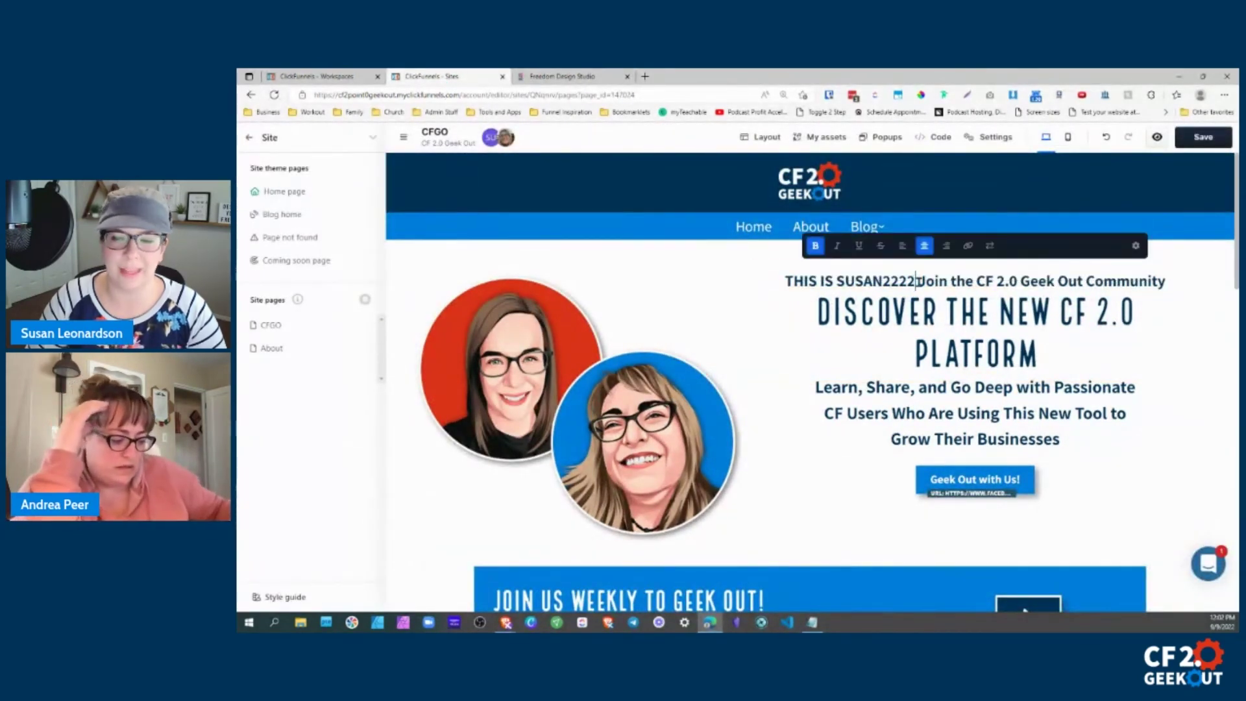
{"action": "key", "text": "BackSpace"}
{"action": "key", "text": "BackSpace"}
{"action": "key", "text": "BackSpace"}
{"action": "key", "text": "BackSpace"}
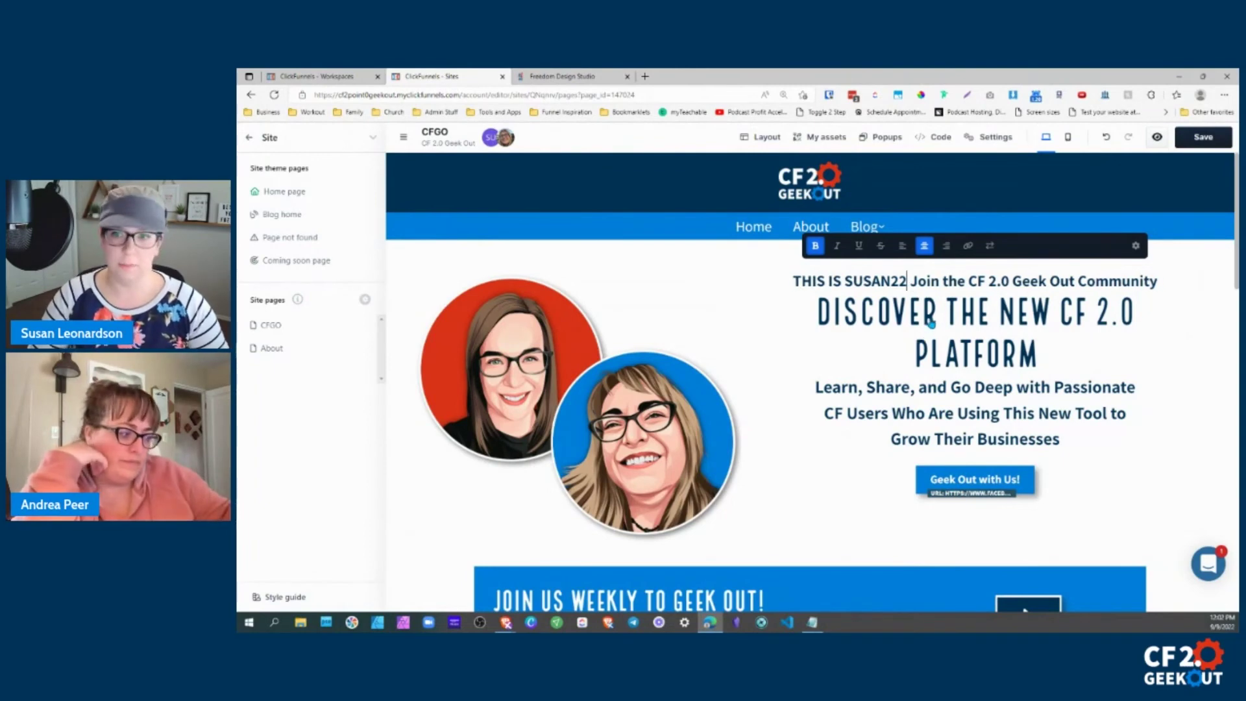
{"action": "left_click", "coordinate": [1193, 145]}
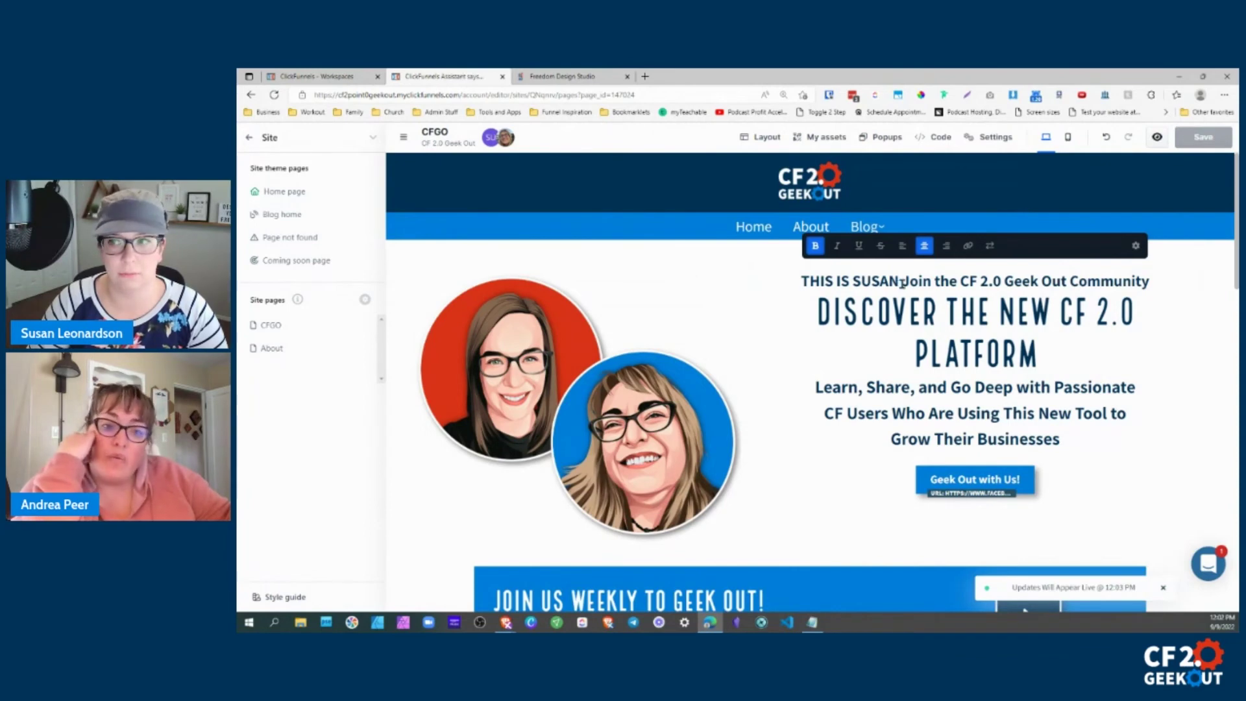
{"action": "left_click", "coordinate": [745, 279]}
{"action": "left_click", "coordinate": [1203, 137]}
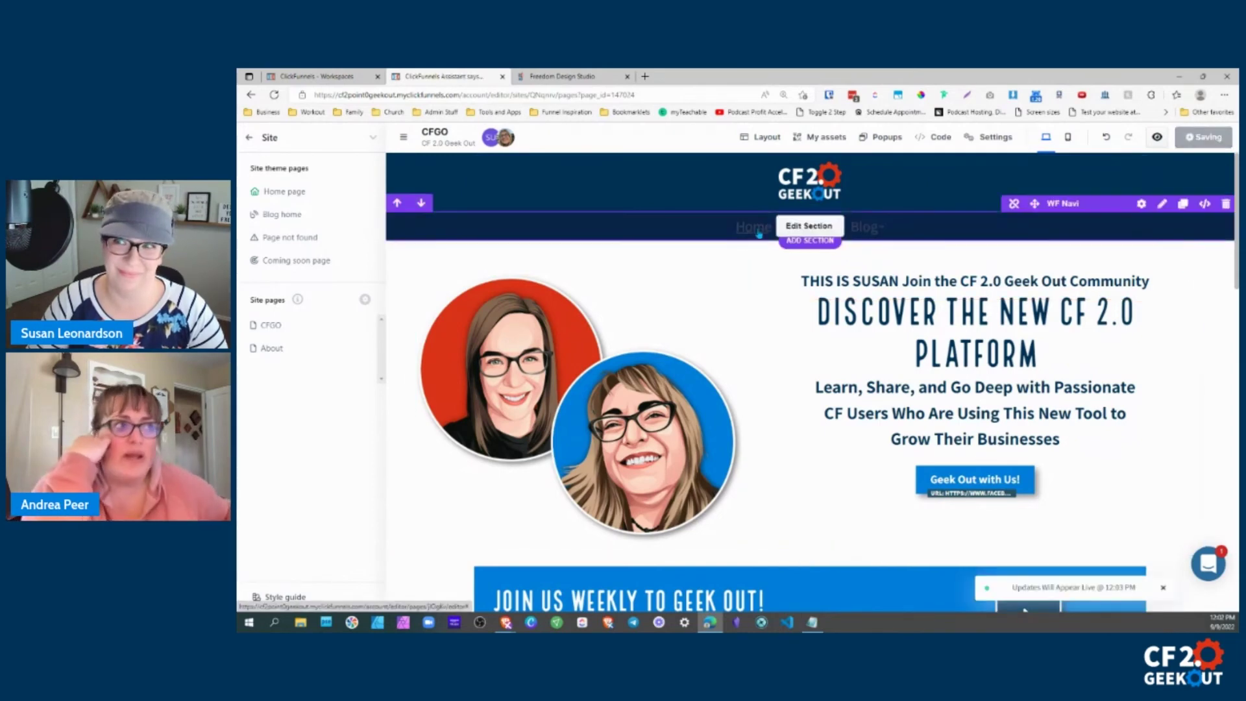
Reload the preview to confirm the saved subheadline, then exit the editor to the site overview.
{"action": "left_click", "coordinate": [606, 79]}
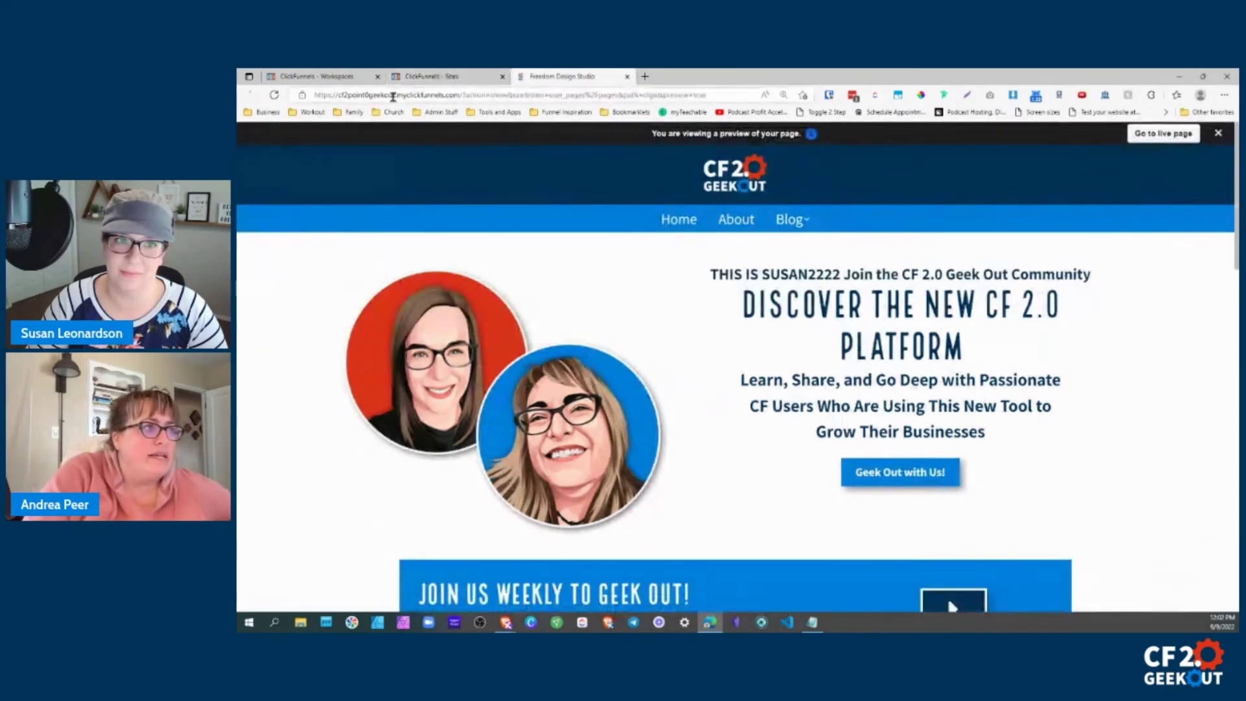
{"action": "left_click", "coordinate": [275, 95]}
{"action": "left_click", "coordinate": [428, 77]}
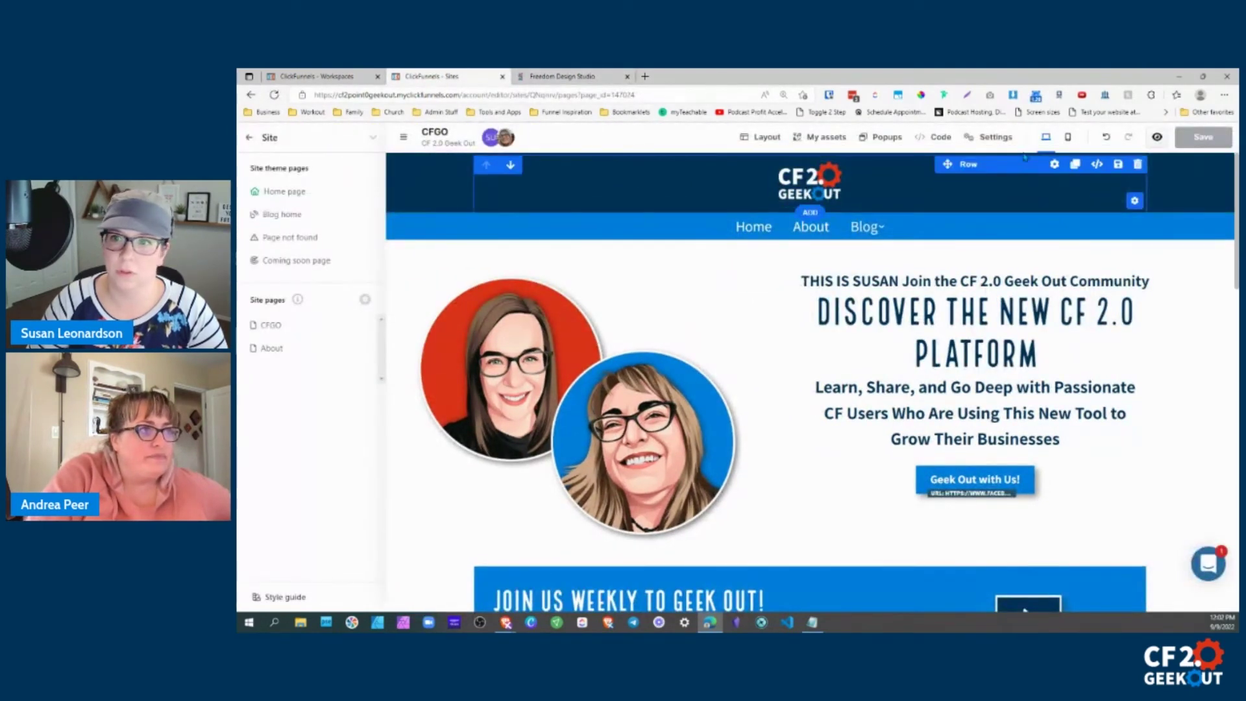
{"action": "left_click", "coordinate": [995, 139]}
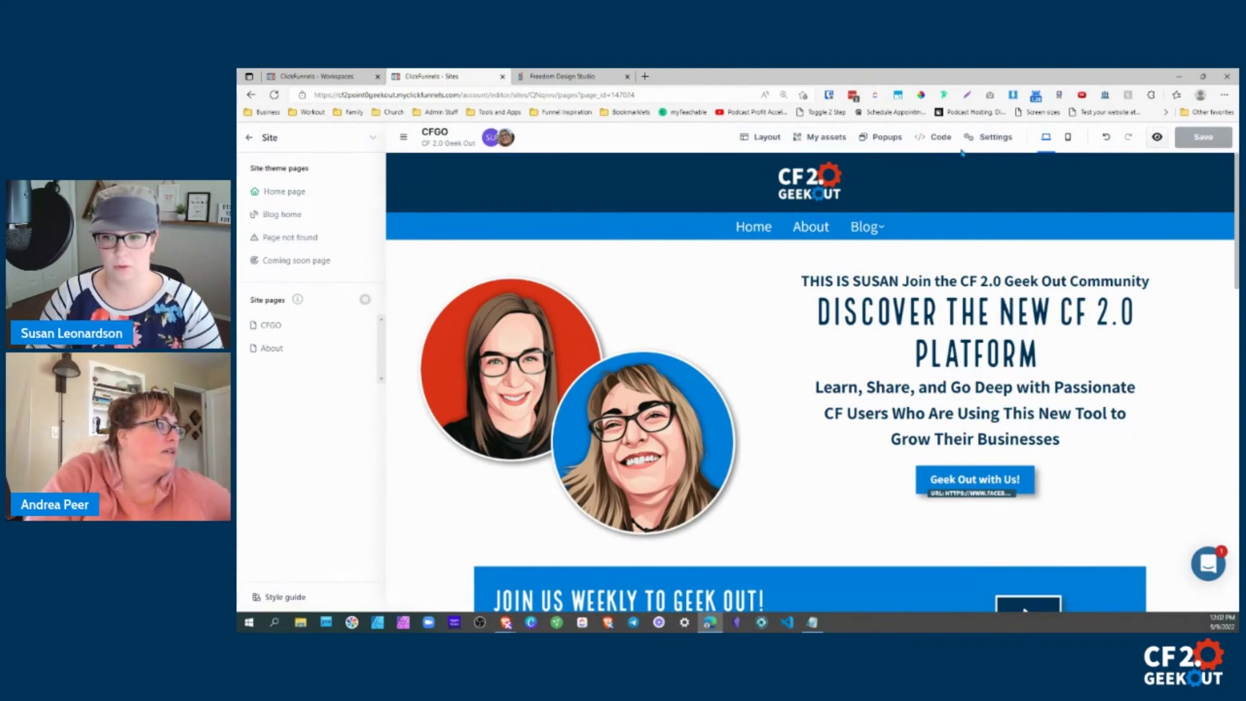
{"action": "left_click", "coordinate": [248, 137]}
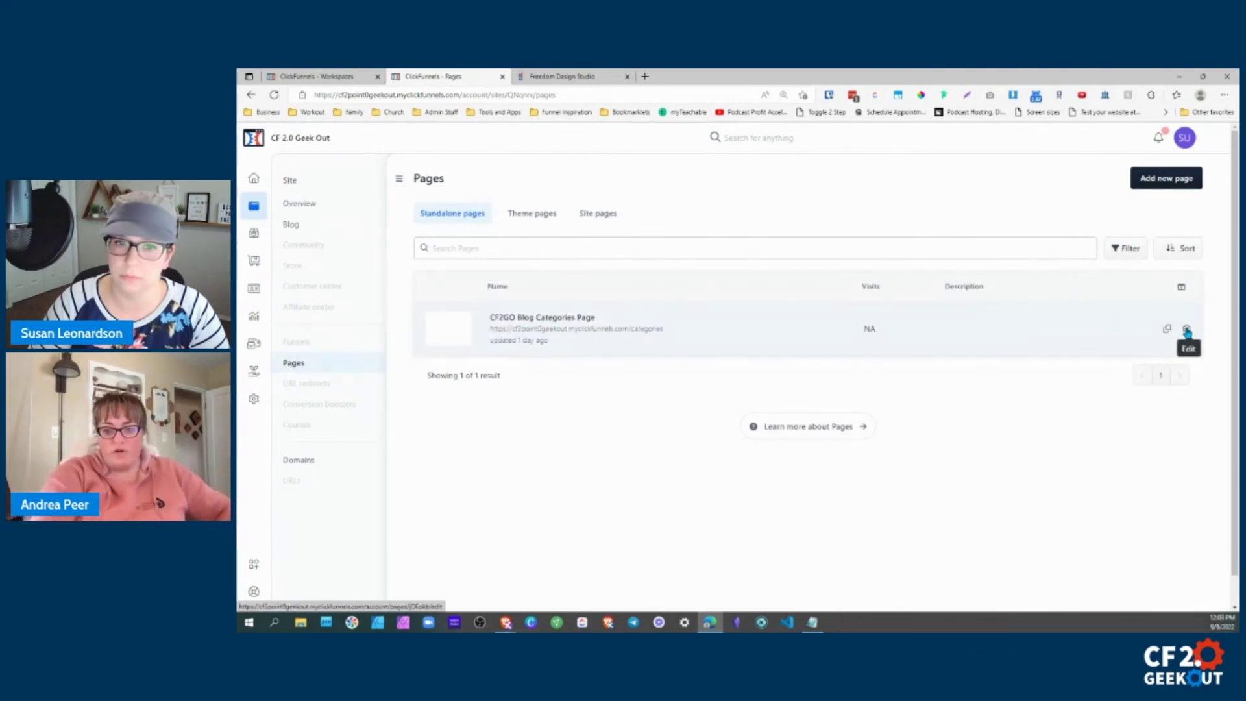
List the site pages, review CFGO's settings without changes, and open CFGO in the editor.
{"action": "left_click", "coordinate": [598, 214]}
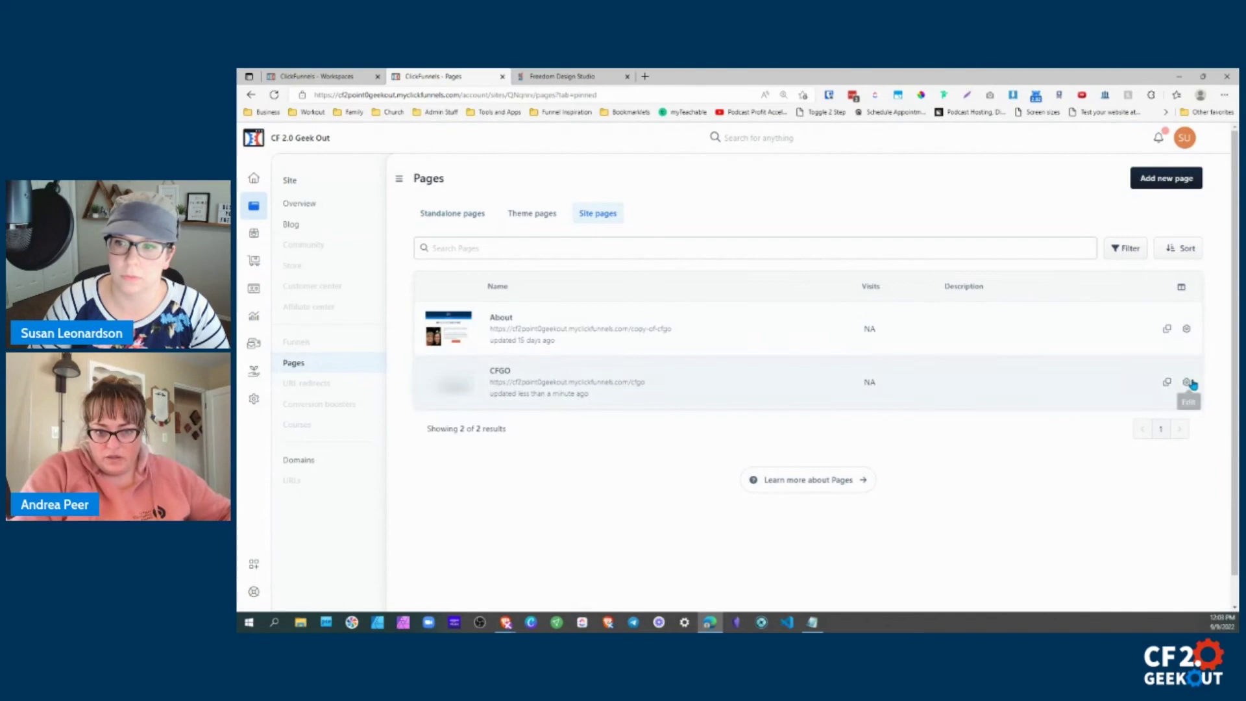
{"action": "left_click", "coordinate": [1186, 384]}
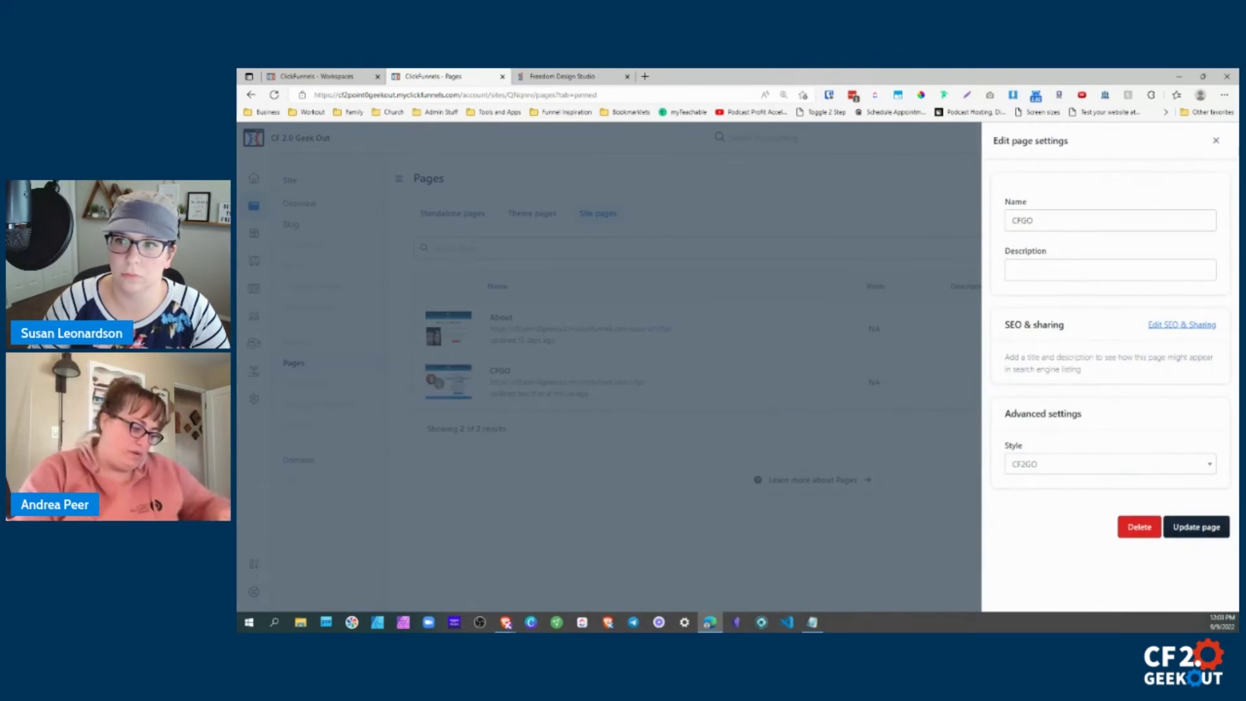
{"action": "left_click", "coordinate": [1216, 141]}
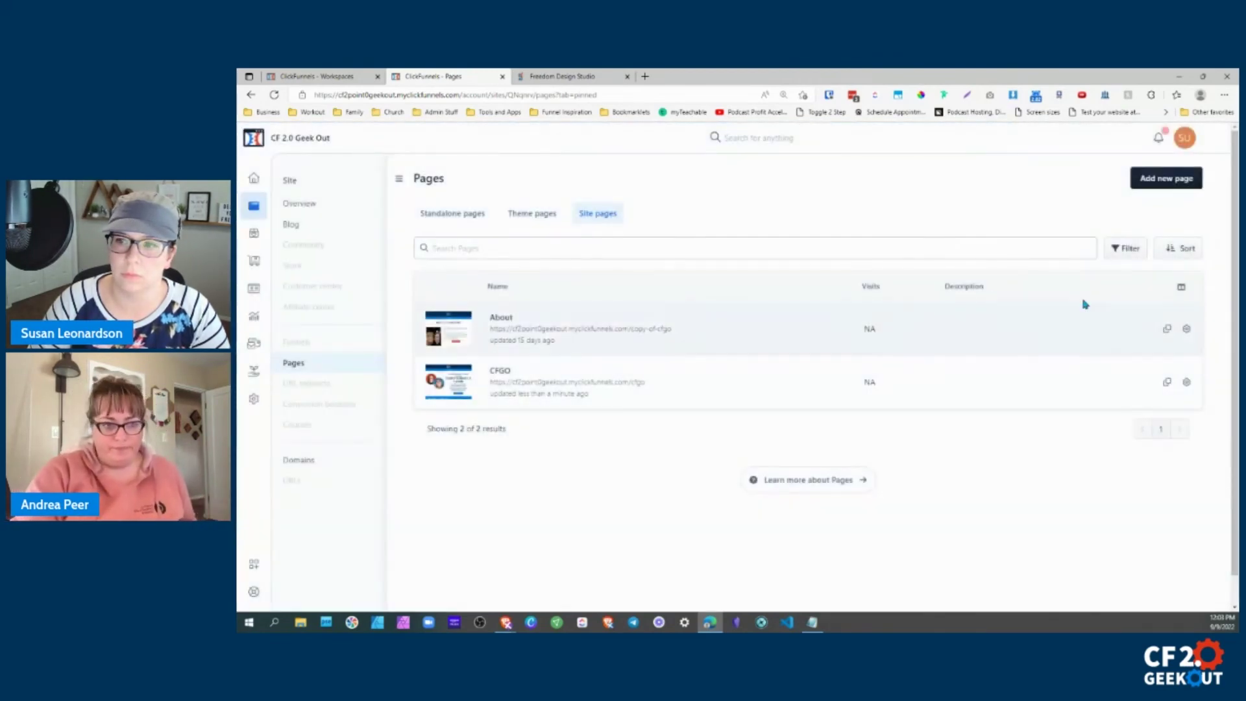
{"action": "left_click", "coordinate": [584, 78]}
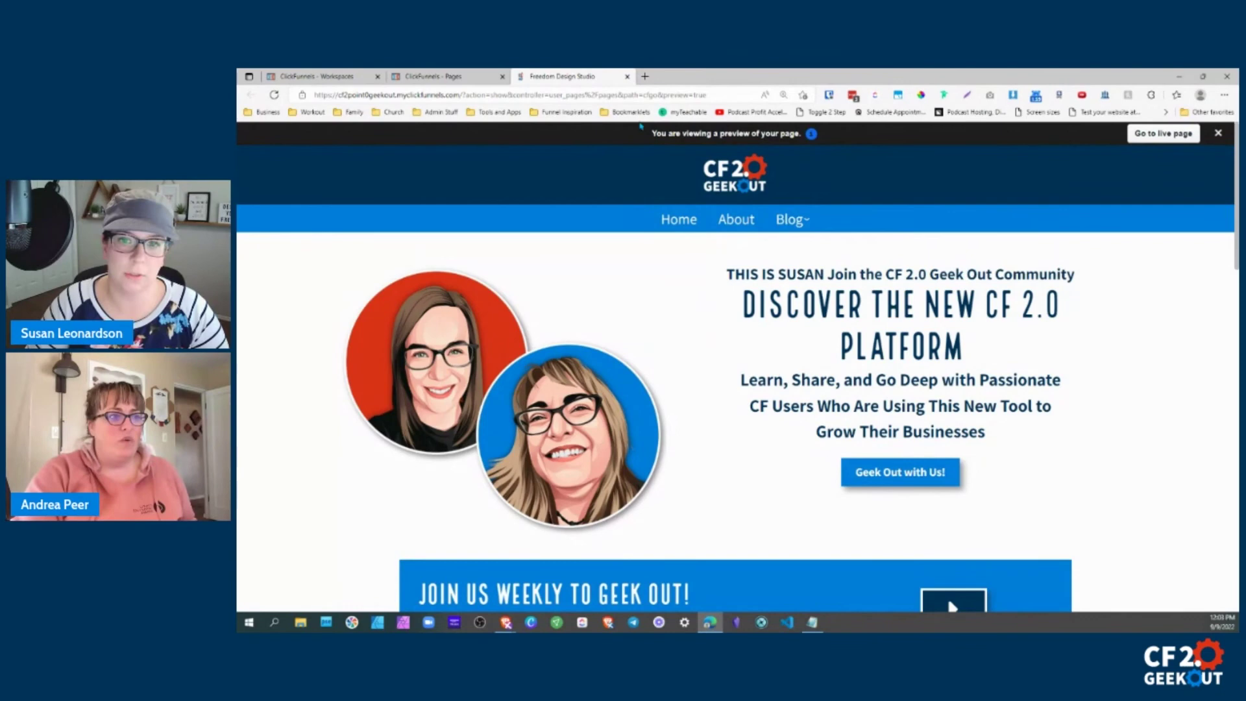
{"action": "left_click", "coordinate": [452, 79]}
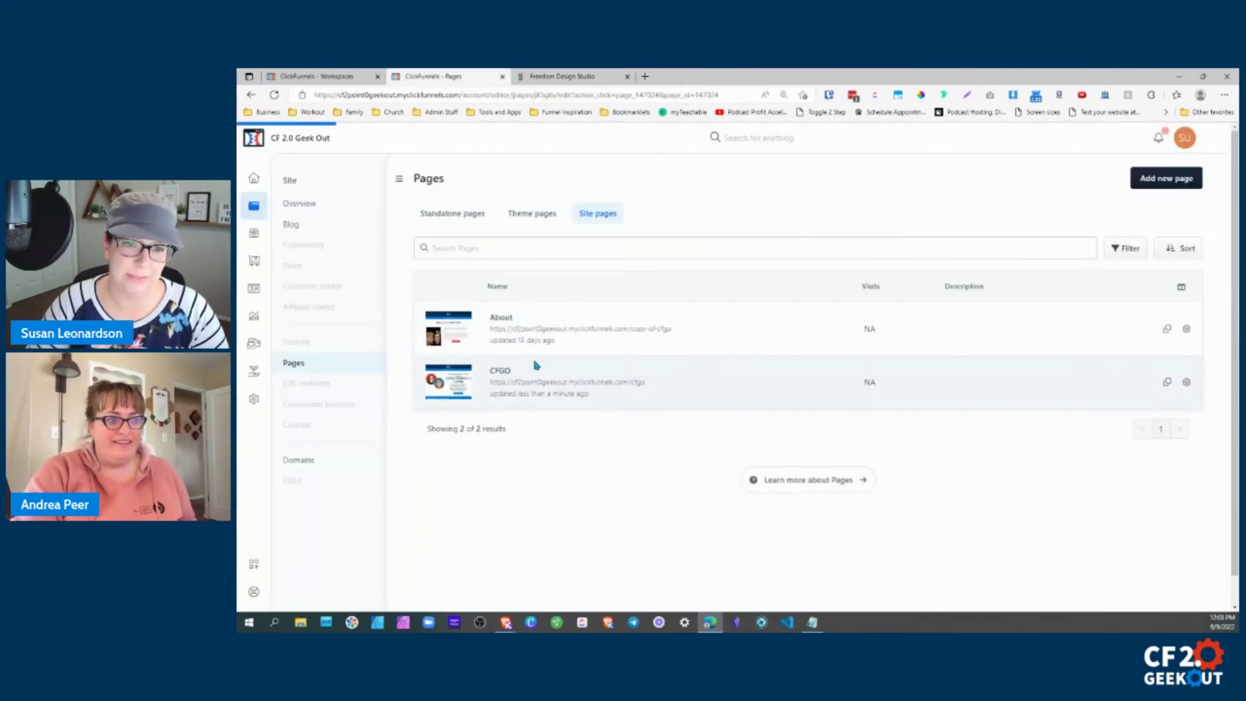
{"action": "left_click", "coordinate": [719, 388]}
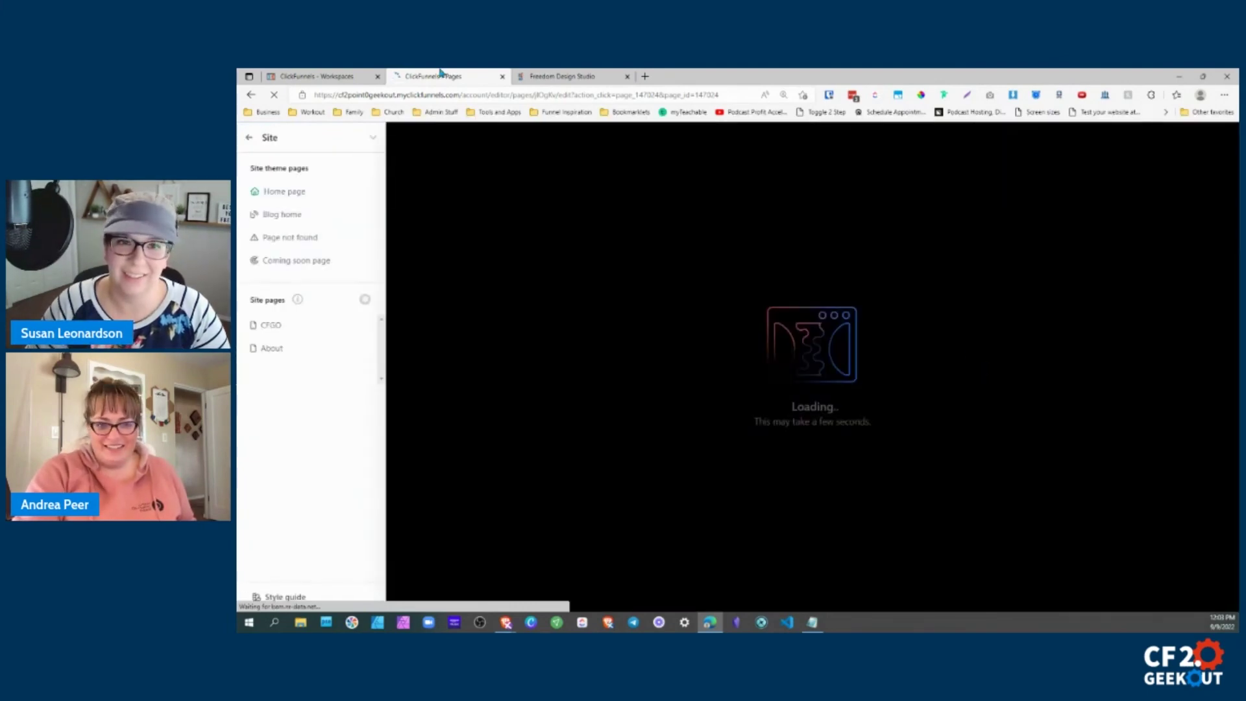
Once the CFGO editor loads, start editing the 'THIS IS SUSAN' subheadline text.
{"action": "left_click", "coordinate": [544, 78]}
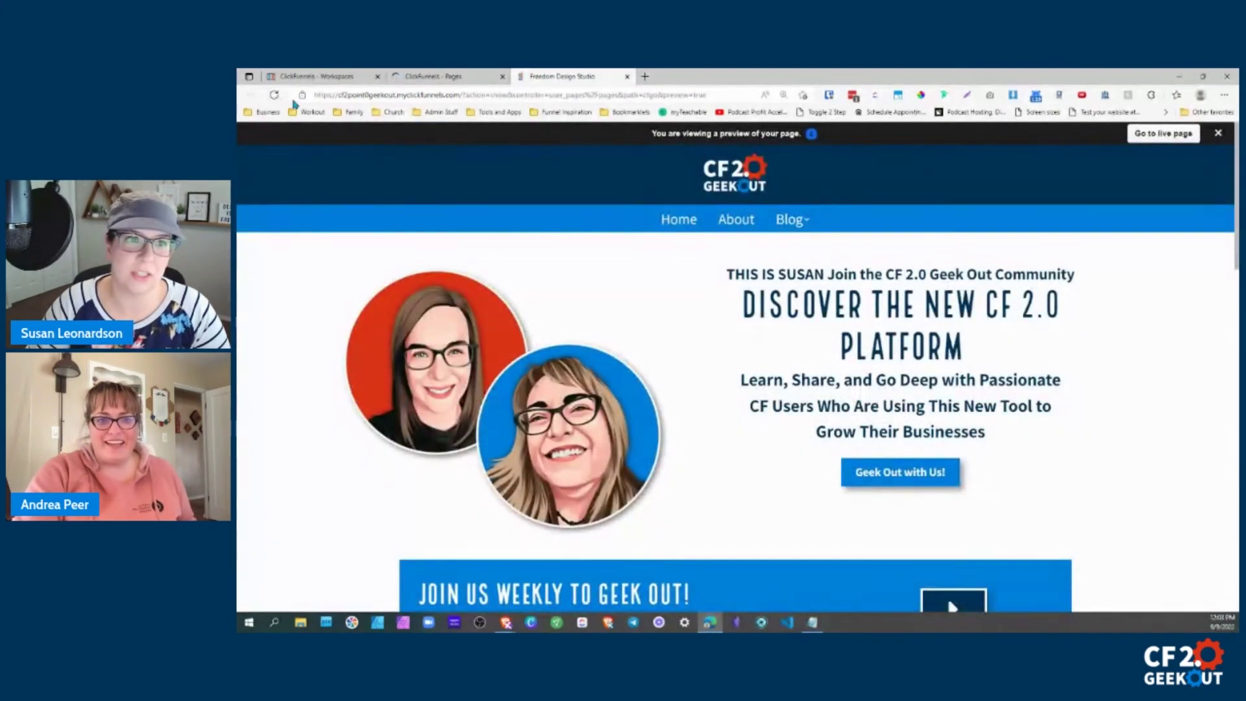
{"action": "left_click", "coordinate": [433, 75]}
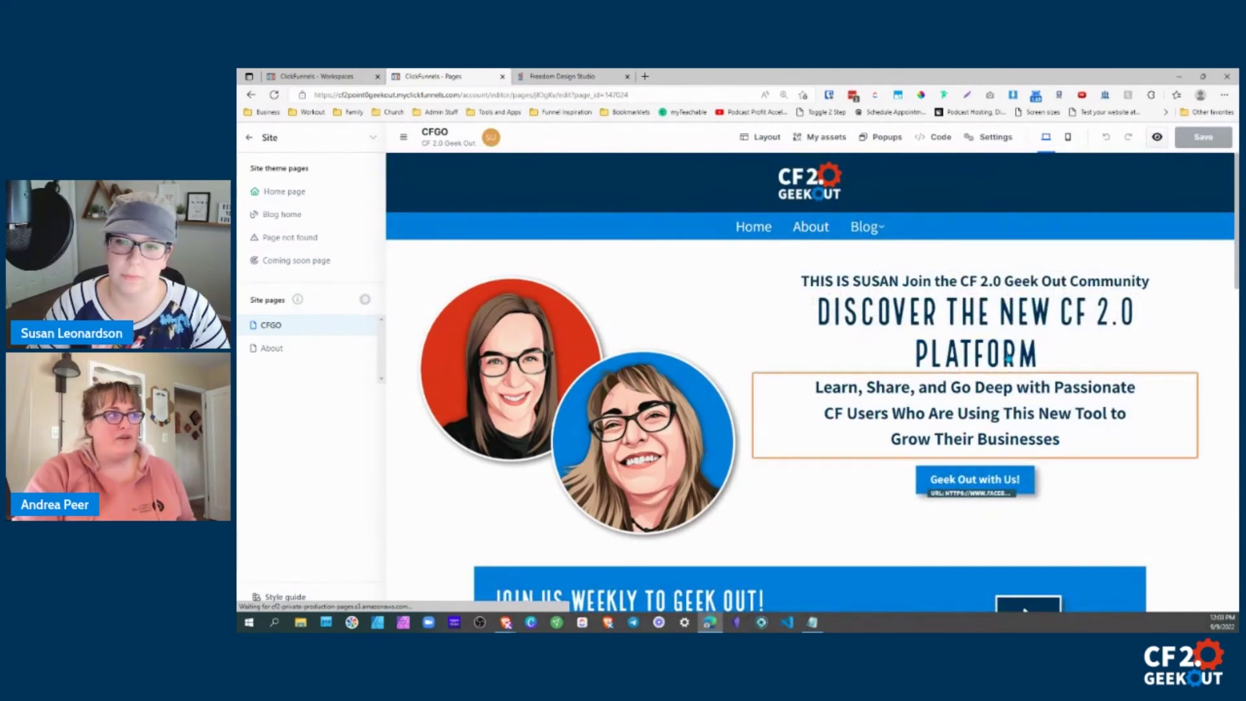
{"action": "left_click", "coordinate": [904, 284]}
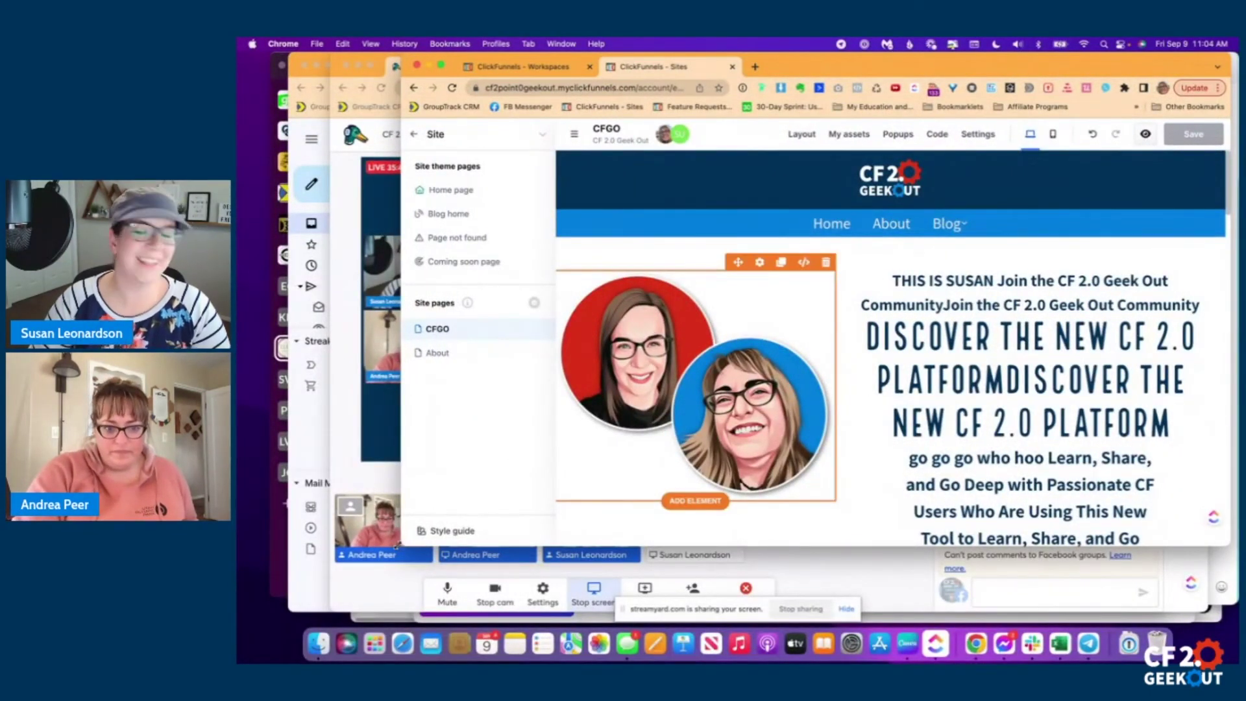
Scroll the CFGO editor canvas, then reveal the full editor URL ending in page_id=147024.
{"action": "scroll", "coordinate": [944, 407], "scroll_direction": "down", "scroll_amount": 5}
{"action": "scroll", "coordinate": [944, 407], "scroll_direction": "down", "scroll_amount": 5}
{"action": "scroll", "coordinate": [946, 408], "scroll_direction": "up", "scroll_amount": 15}
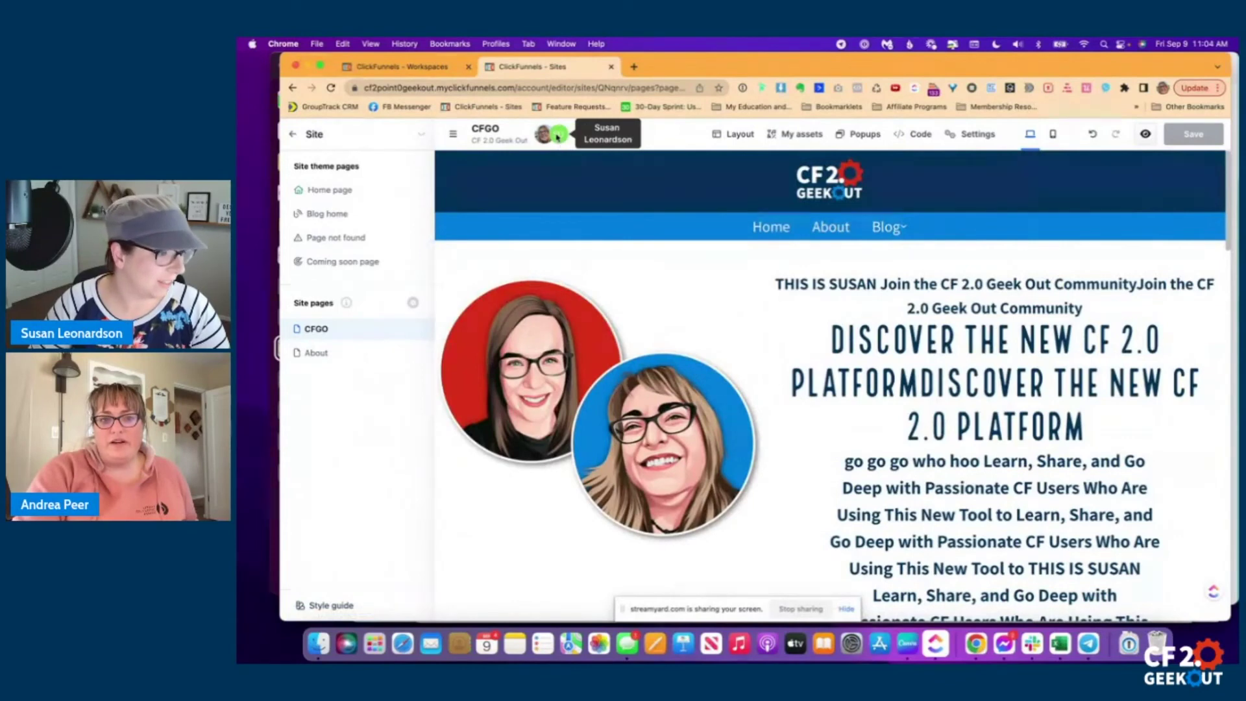
{"action": "left_click", "coordinate": [592, 86]}
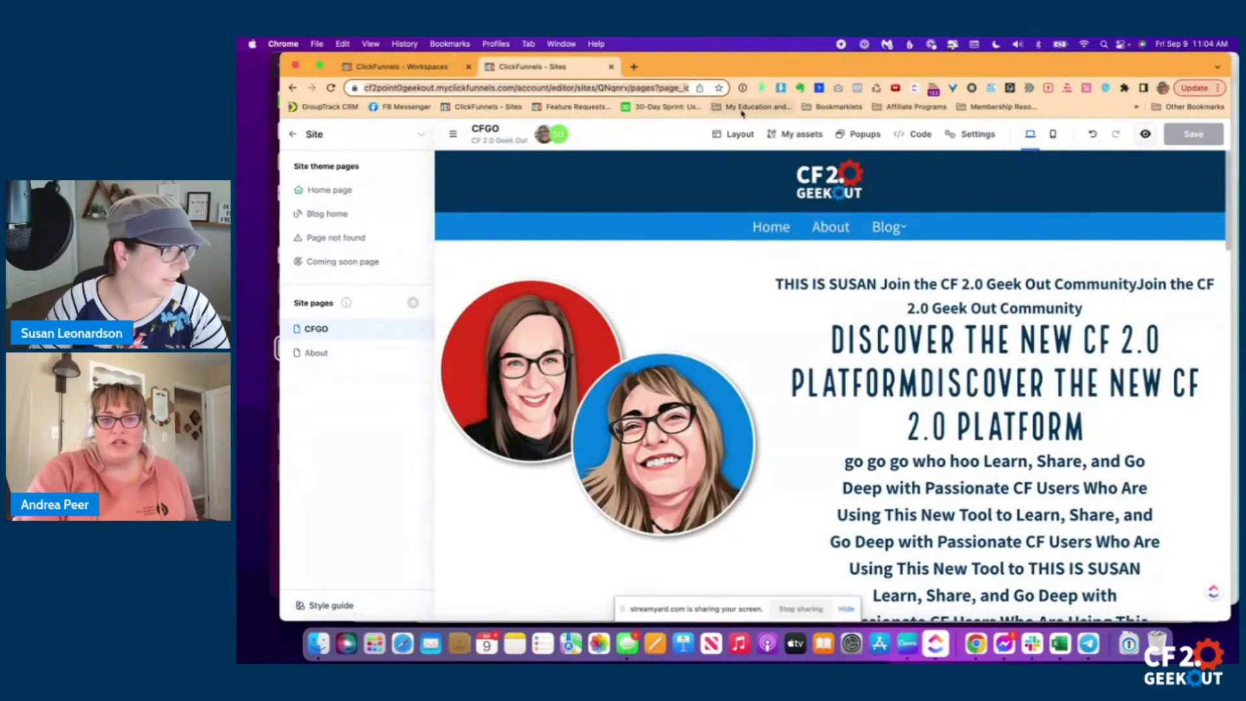
{"action": "key", "text": "Right"}
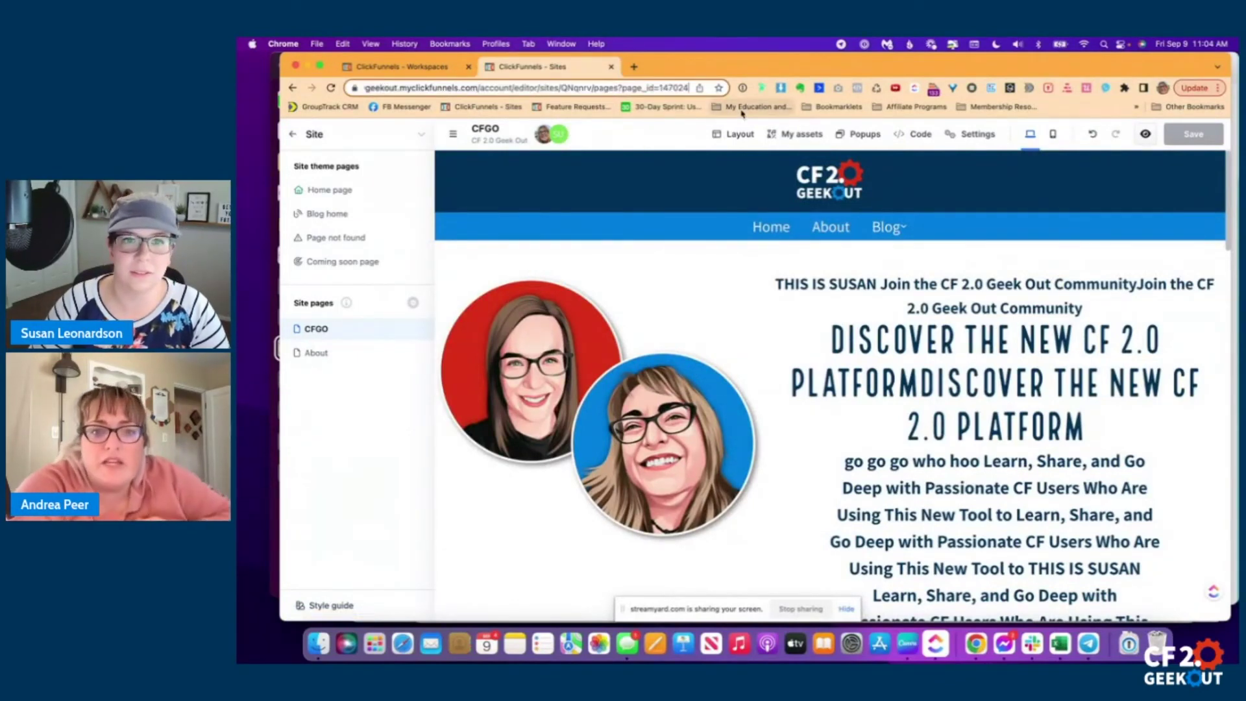
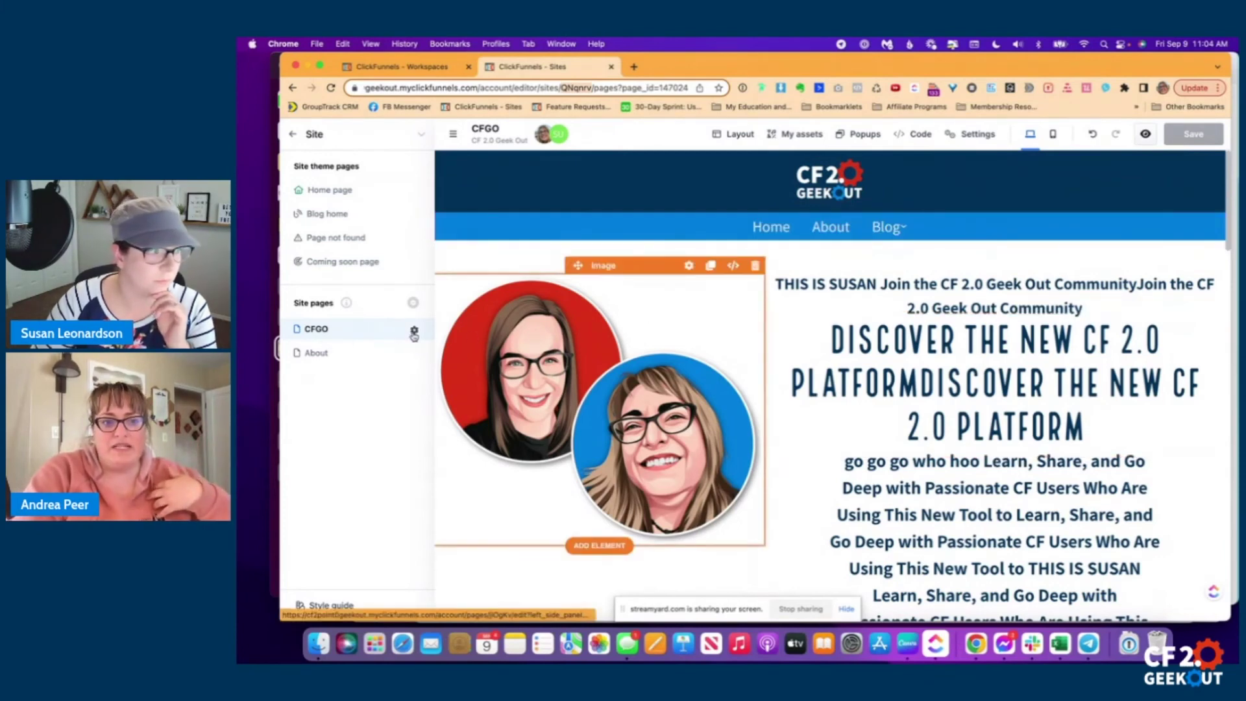
Reload the CFGO page twice so the hero shows only its saved text.
{"action": "left_click", "coordinate": [320, 331]}
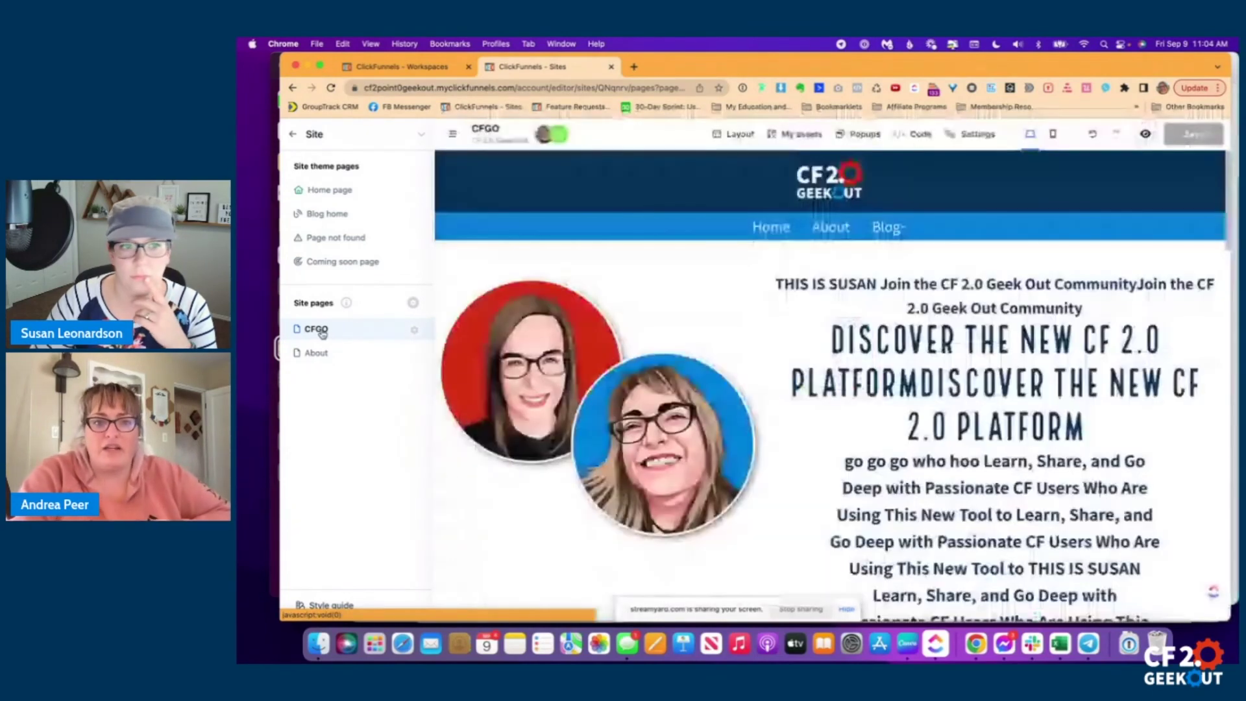
{"action": "scroll", "coordinate": [934, 427], "scroll_direction": "down", "scroll_amount": 15}
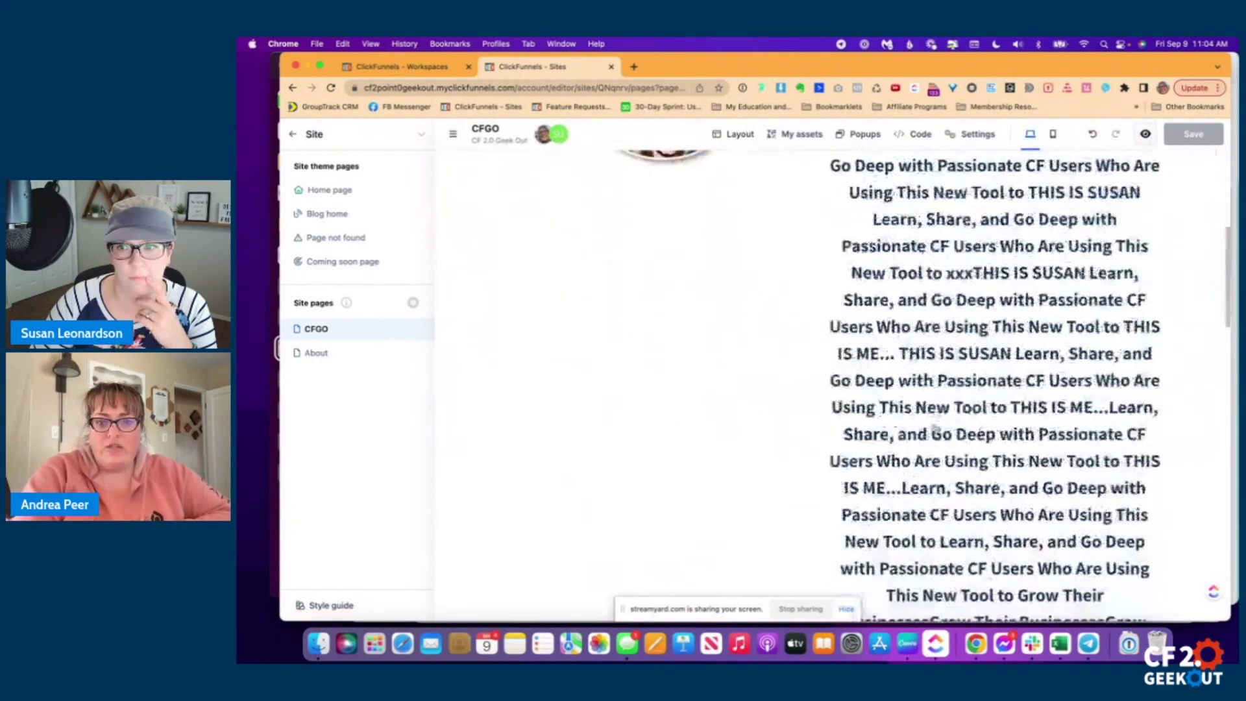
{"action": "scroll", "coordinate": [935, 428], "scroll_direction": "up", "scroll_amount": 15}
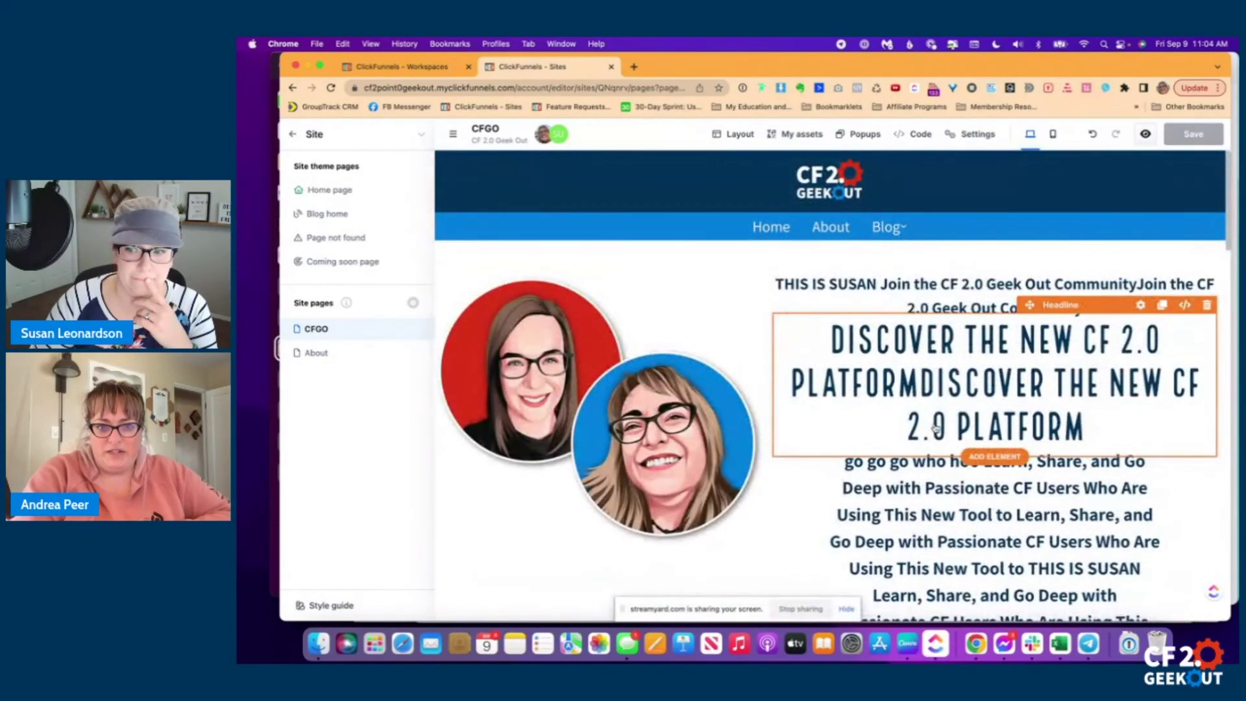
{"action": "left_click", "coordinate": [316, 329]}
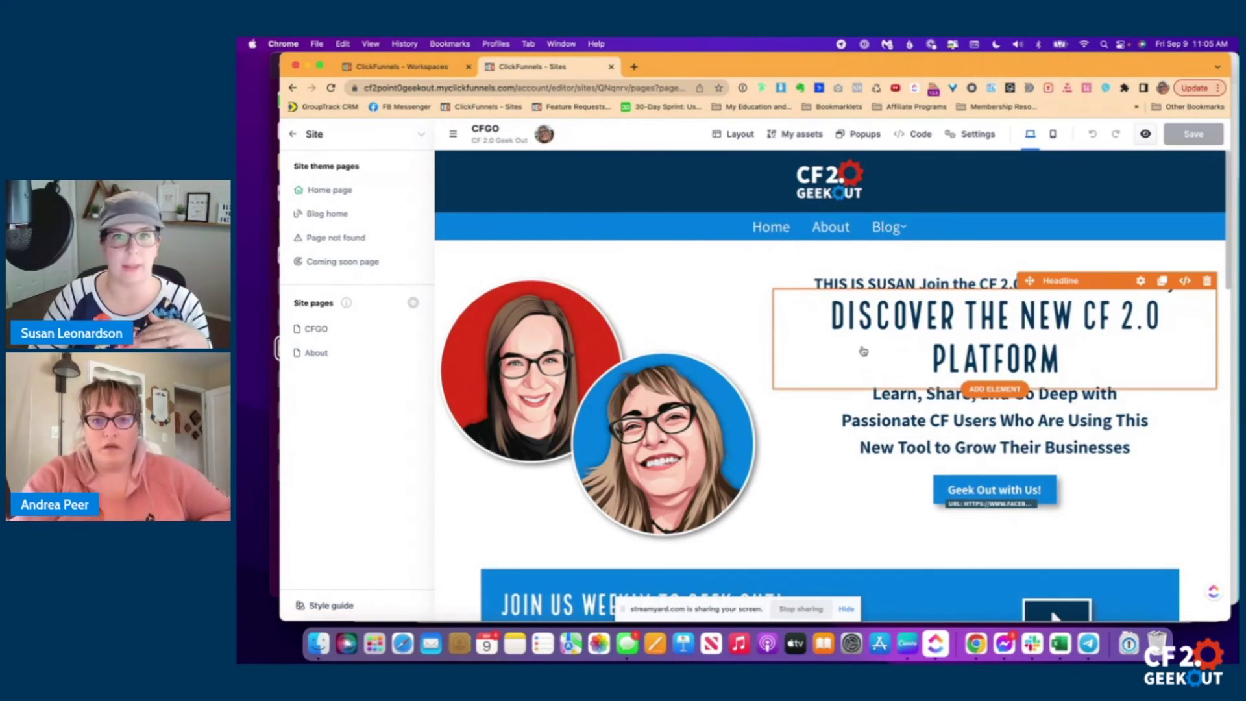
Select the two-portrait hero image, then narrow the editor window and bring StreamYard forward.
{"action": "left_click", "coordinate": [643, 278]}
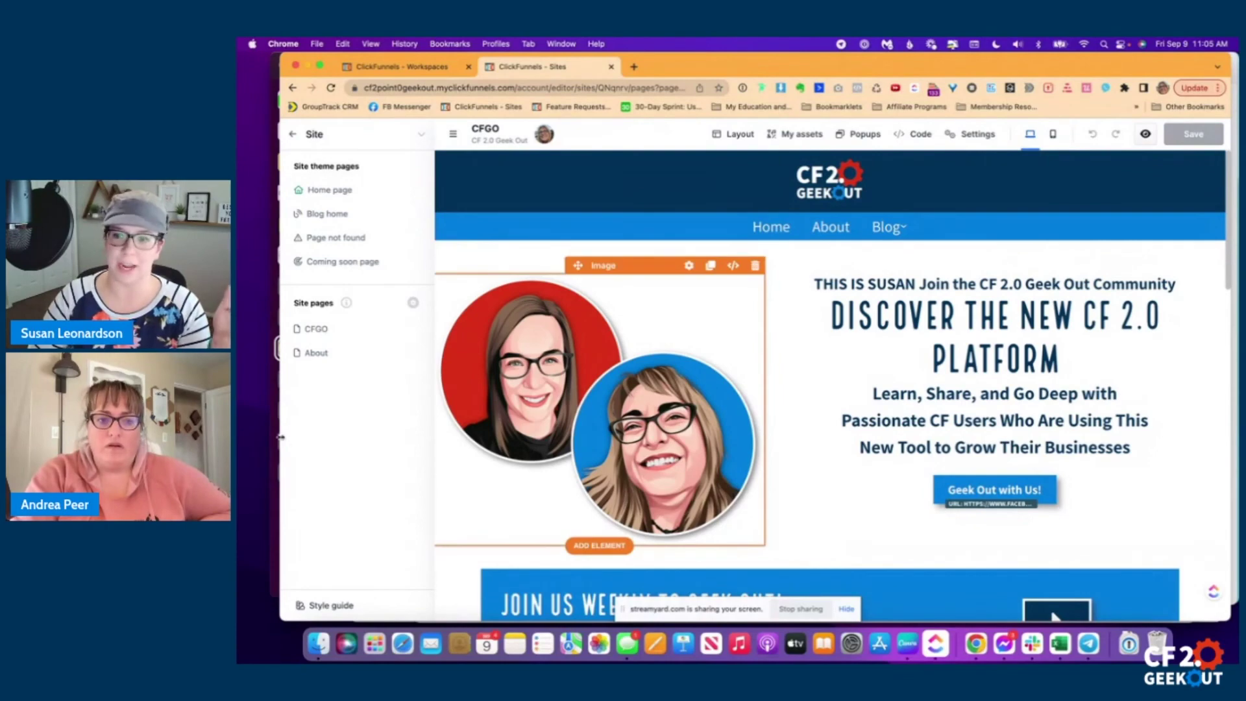
{"action": "left_click_drag", "start_coordinate": [325, 435], "coordinate": [461, 436]}
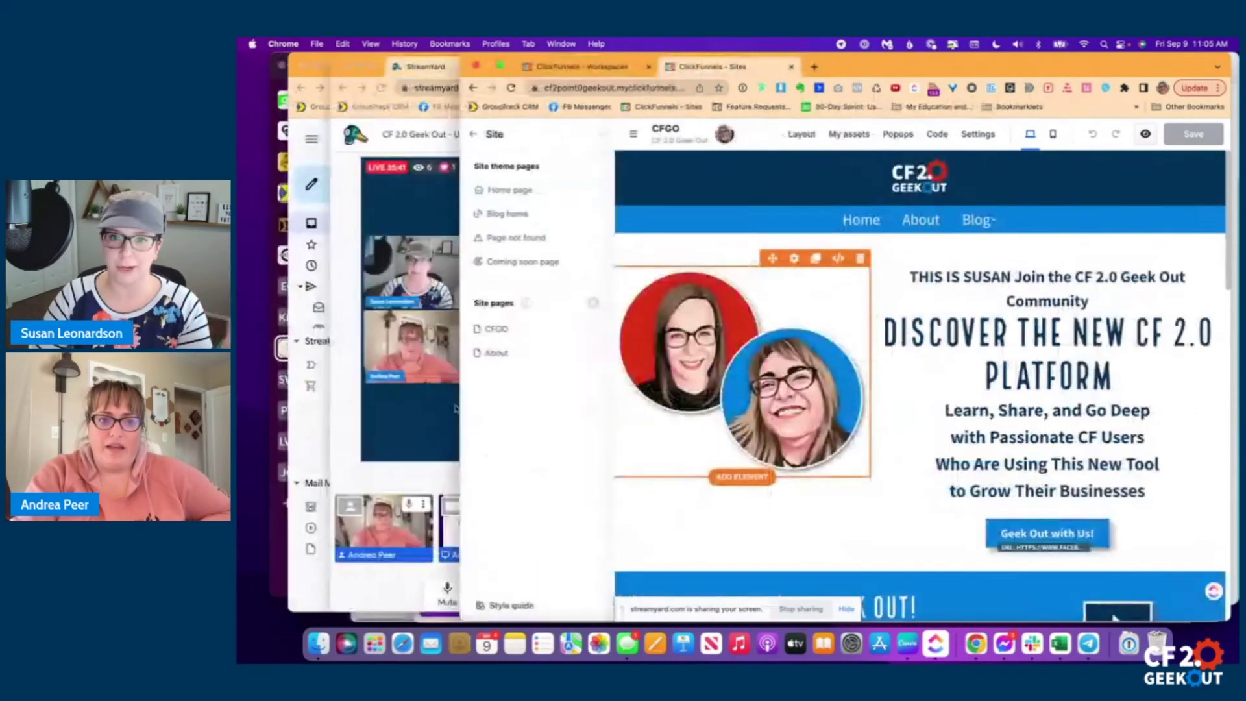
{"action": "left_click", "coordinate": [430, 143]}
Shift StreamYard left to read the viewer comments, then return to the ClickFunnels editor.
{"action": "left_click_drag", "start_coordinate": [640, 66], "coordinate": [559, 66]}
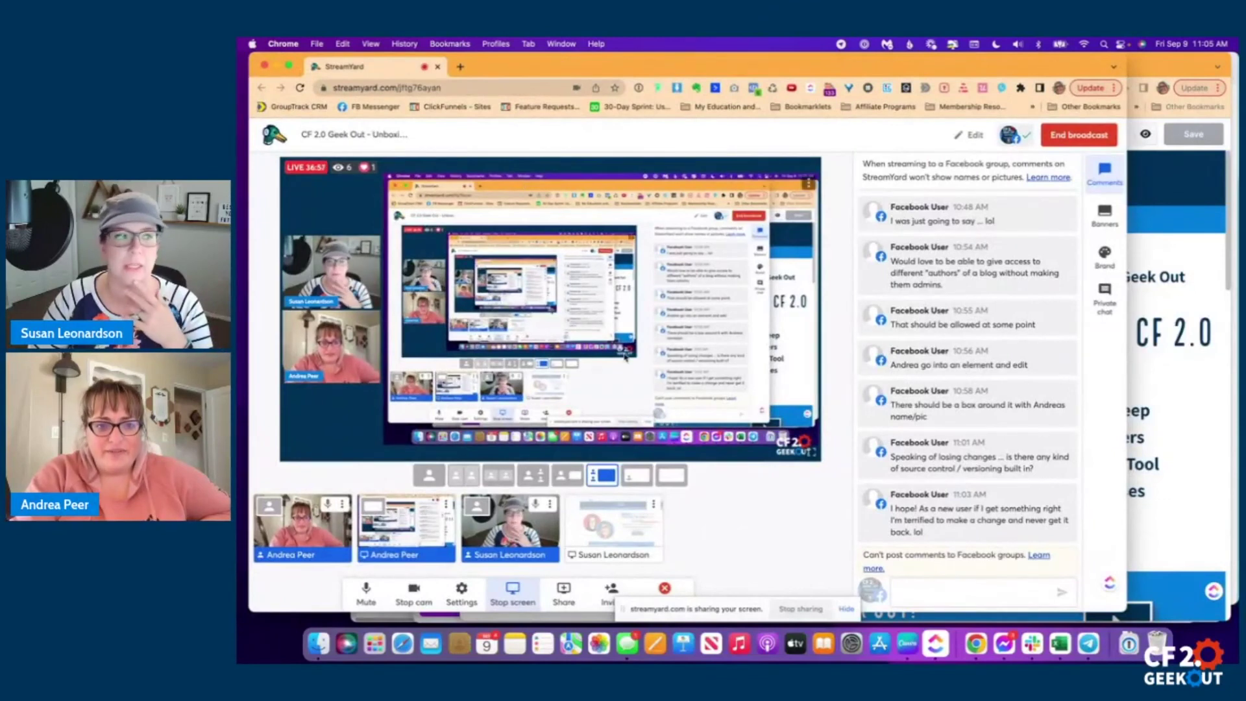
{"action": "mouse_move", "coordinate": [919, 227]}
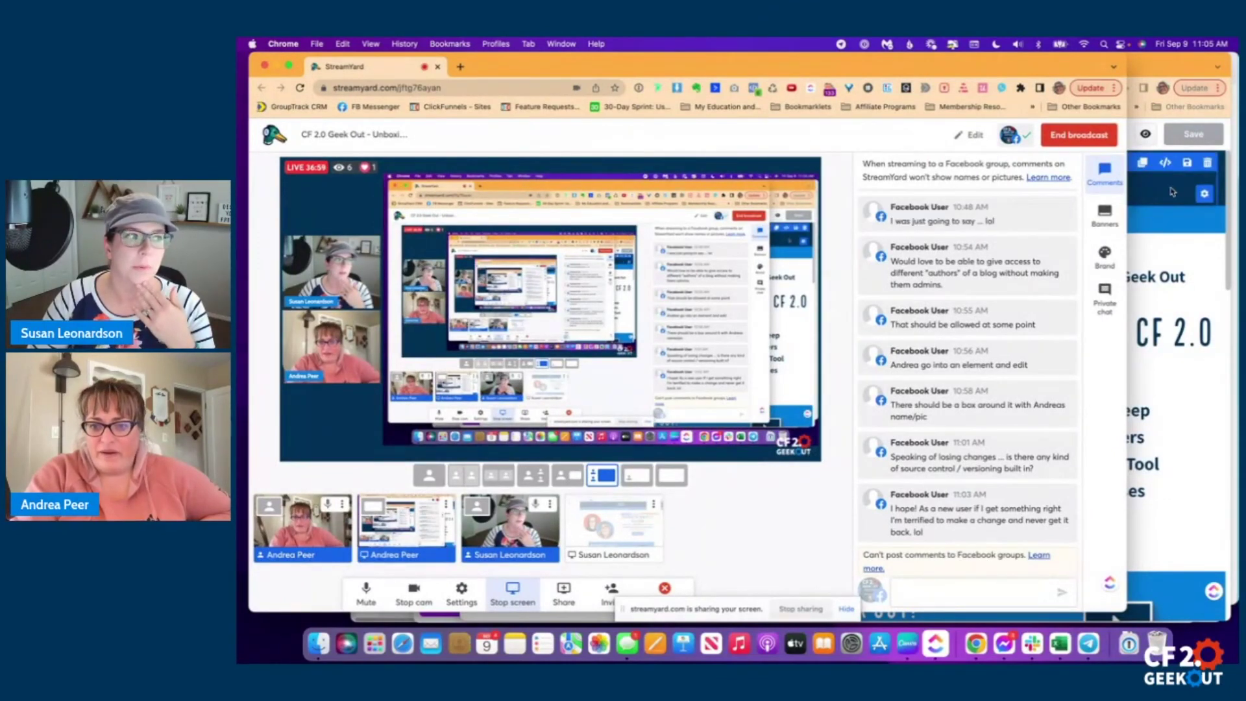
{"action": "left_click", "coordinate": [1141, 312]}
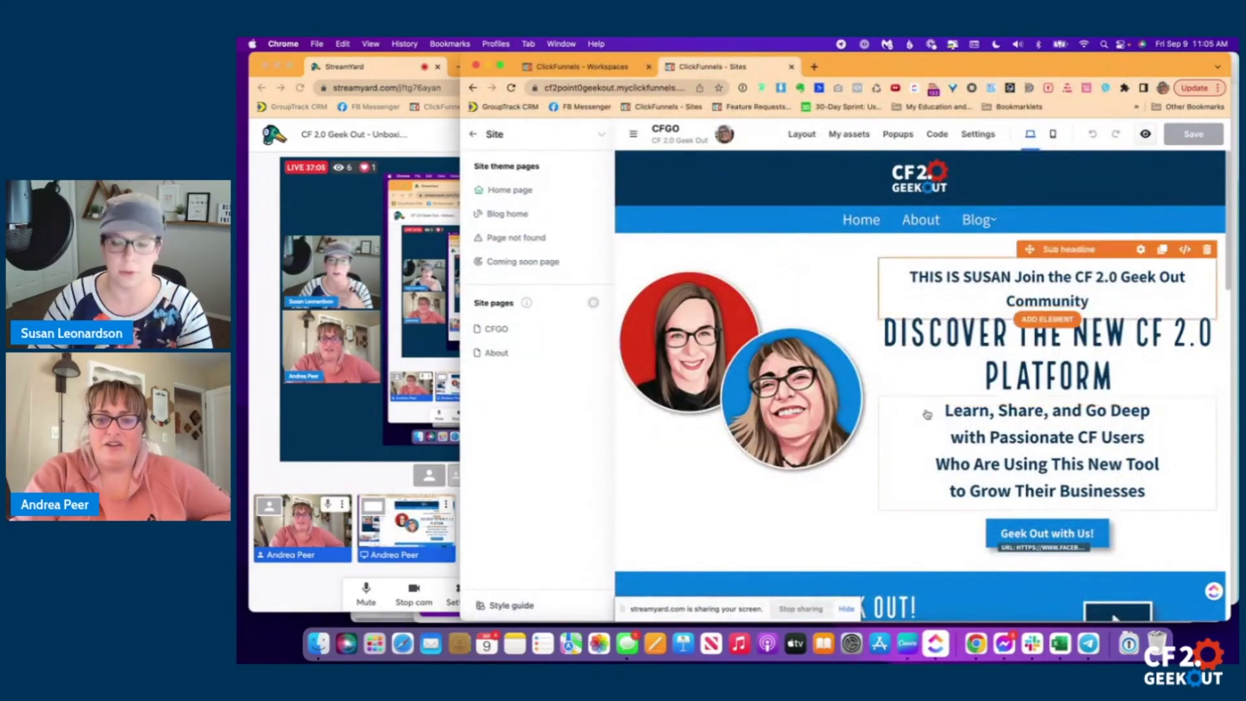
Scroll through the co-editor's CFGO hero: community tagline, CF 2.0 headline, subtext and button.
{"action": "scroll", "coordinate": [973, 390], "scroll_direction": "down", "scroll_amount": 3}
{"action": "scroll", "coordinate": [927, 414], "scroll_direction": "up", "scroll_amount": 3}
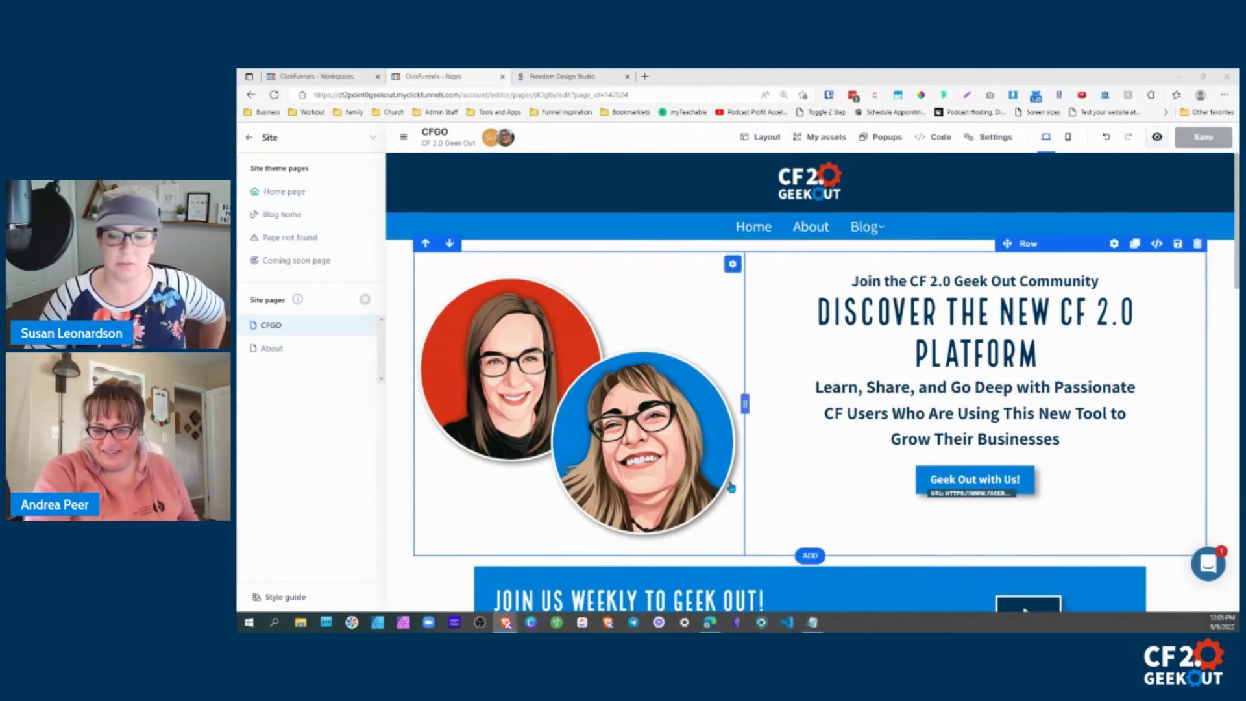
{"action": "scroll", "coordinate": [740, 506], "scroll_direction": "down", "scroll_amount": 3}
{"action": "scroll", "coordinate": [728, 453], "scroll_direction": "down", "scroll_amount": 2}
{"action": "scroll", "coordinate": [805, 493], "scroll_direction": "up", "scroll_amount": 3}
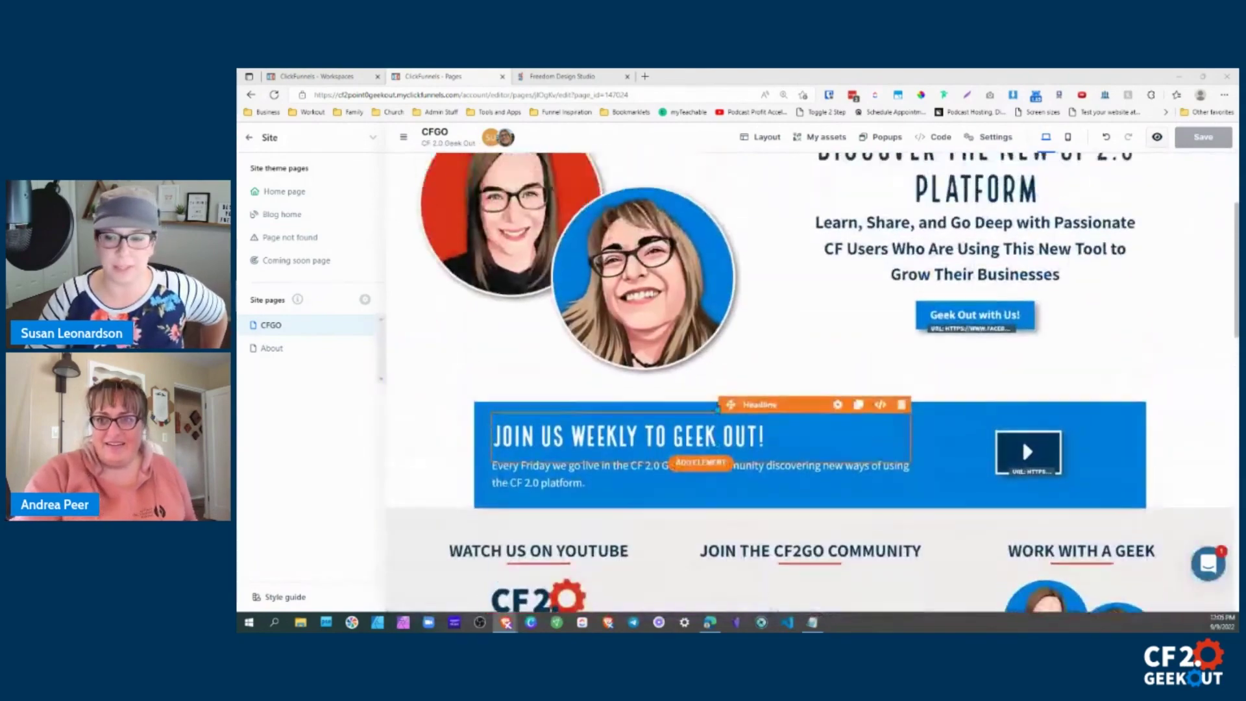
{"action": "scroll", "coordinate": [665, 387], "scroll_direction": "down", "scroll_amount": 1}
{"action": "scroll", "coordinate": [666, 389], "scroll_direction": "up", "scroll_amount": 2}
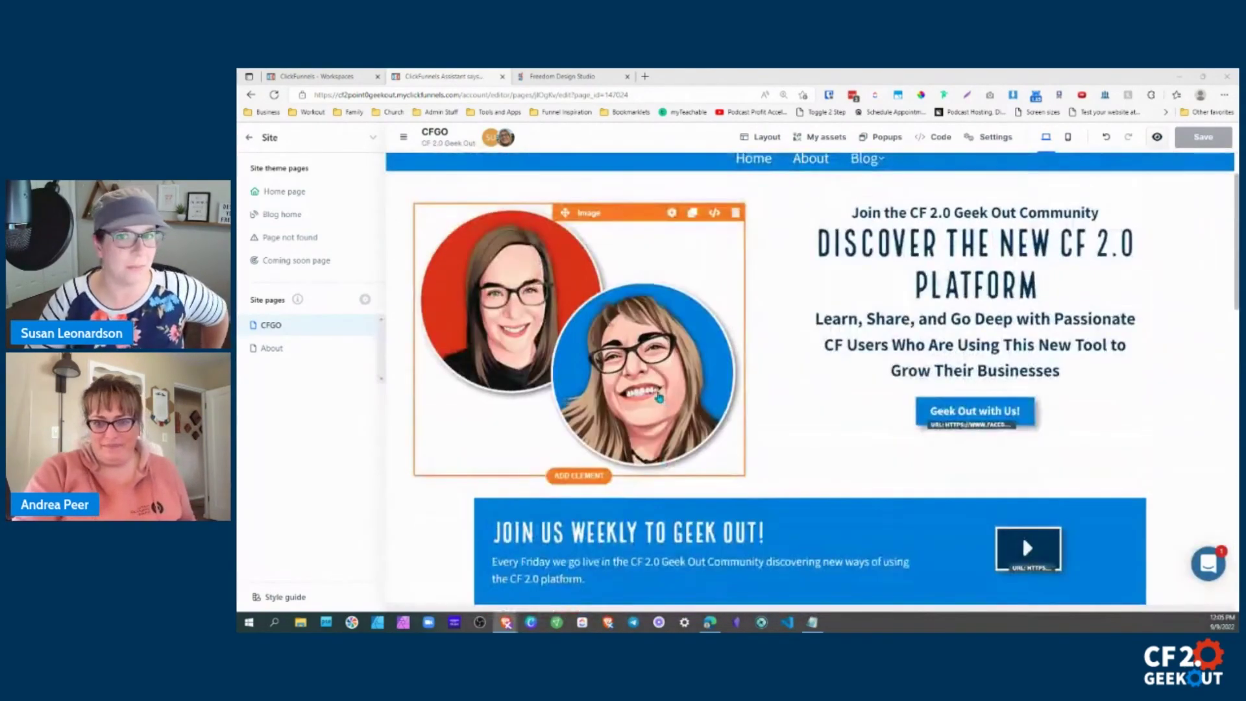
{"action": "scroll", "coordinate": [645, 407], "scroll_direction": "up", "scroll_amount": 1}
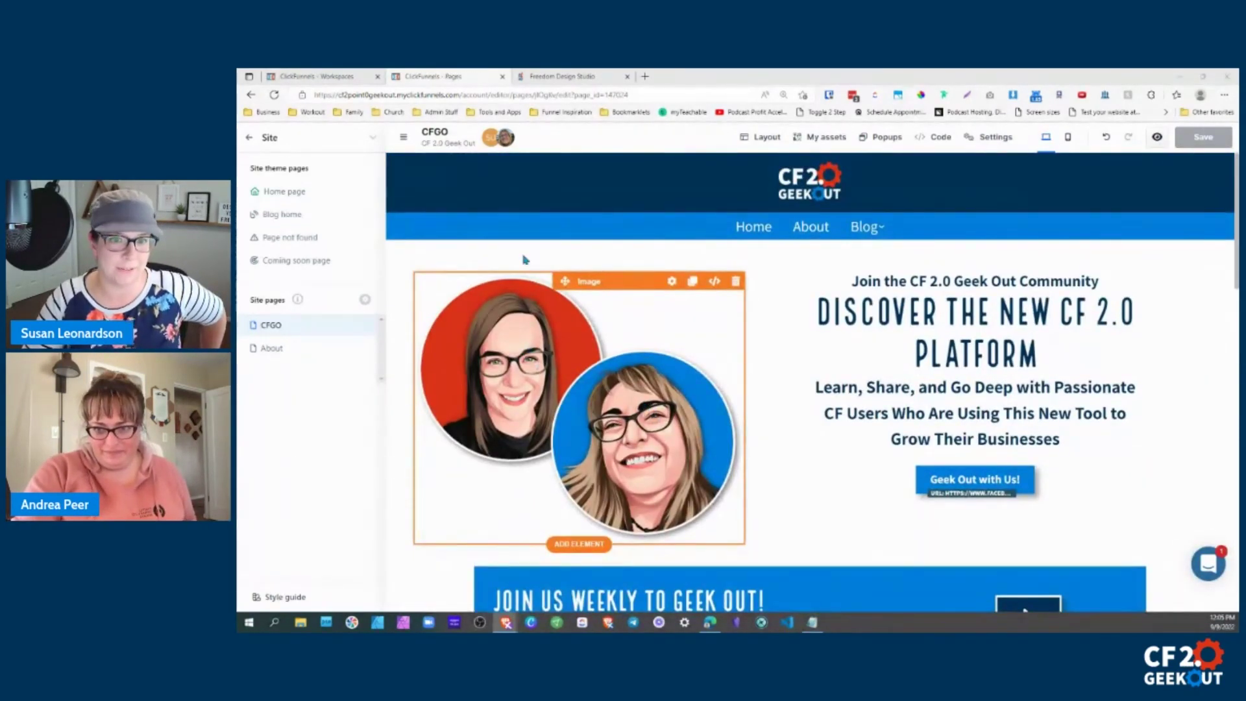